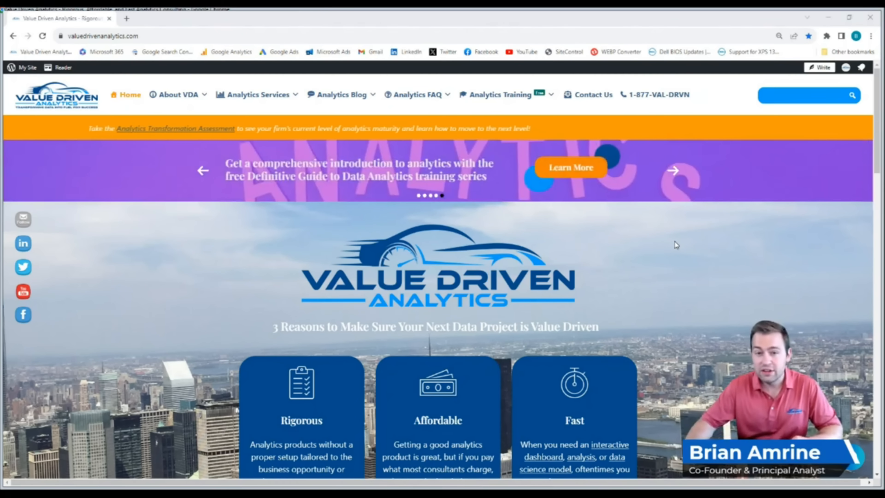
# - Open the Session 2 – Introduction to Excel training page and go down to the files used in the lesson
pyautogui.moveTo(511, 100)
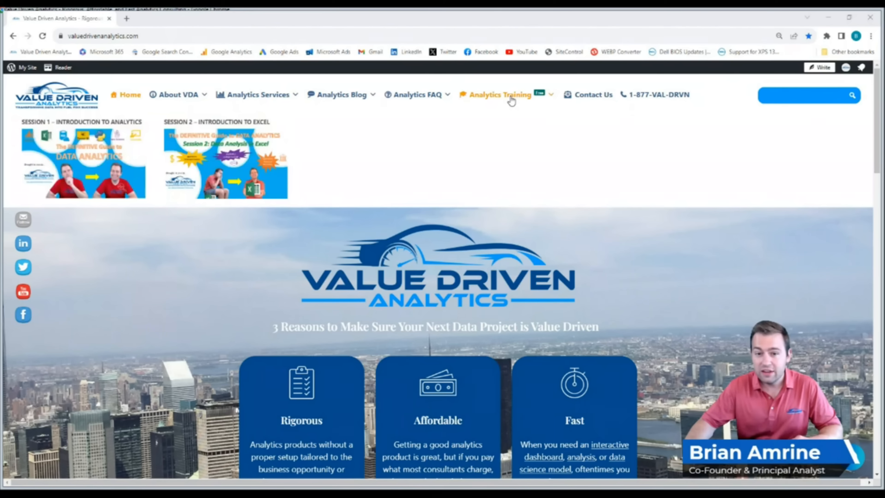
pyautogui.click(225, 180)
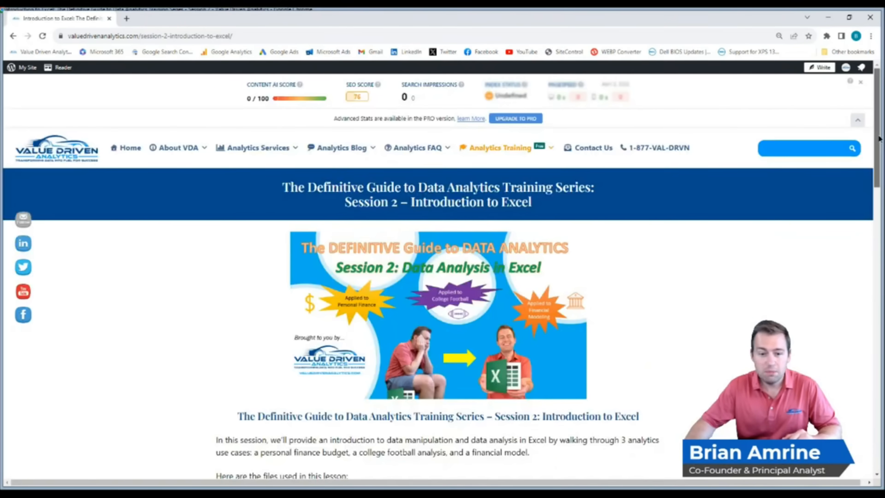
pyautogui.moveTo(879, 139); pyautogui.dragTo(874, 190)
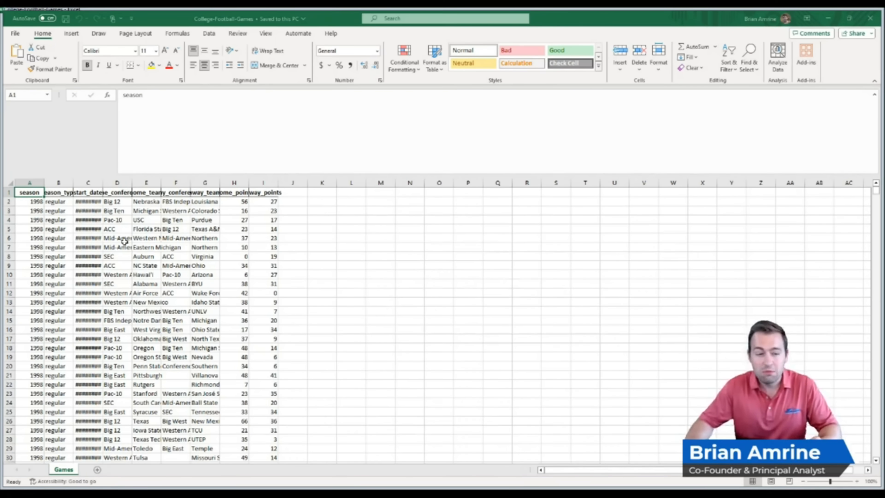
# - Examine the Games sheet's first season row, the last game's start date, and the season and season_type columns
pyautogui.click(36, 202)
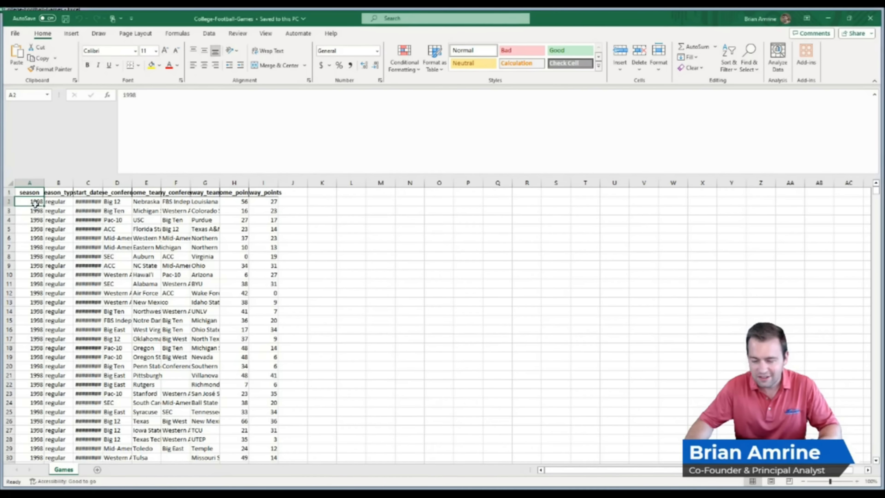
pyautogui.moveTo(875, 194); pyautogui.dragTo(860, 456)
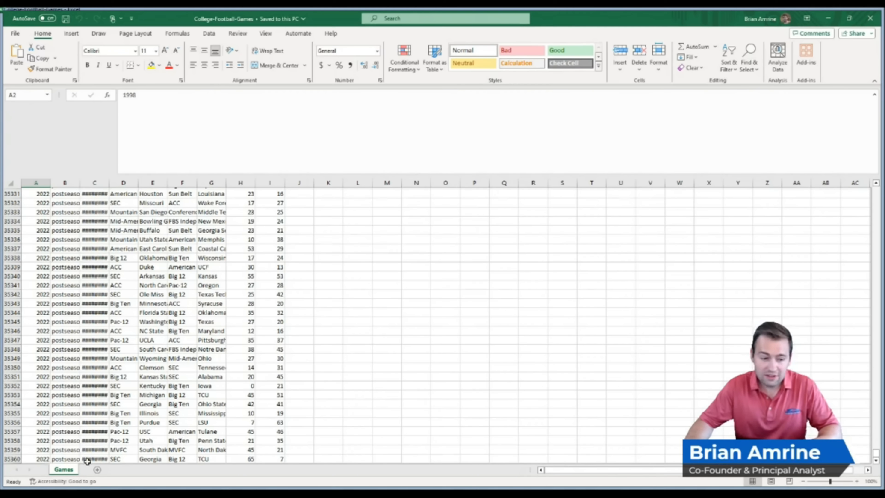
pyautogui.click(94, 458)
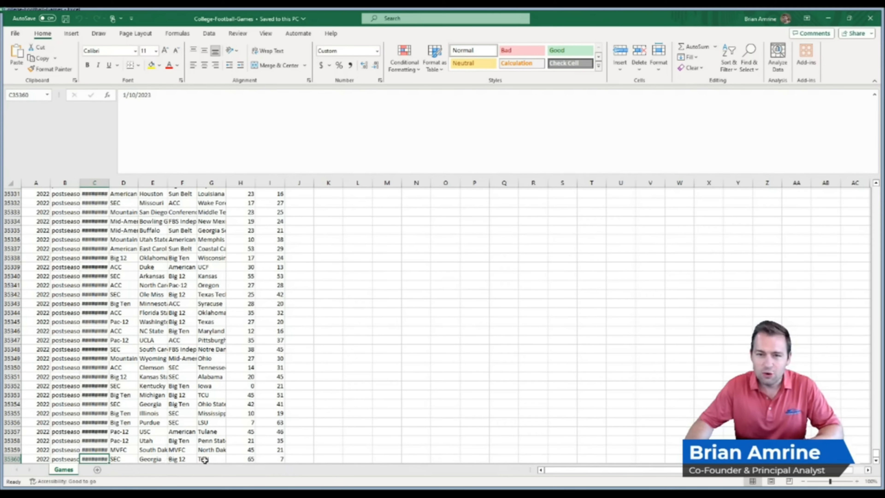
pyautogui.click(876, 459)
pyautogui.moveTo(876, 454); pyautogui.dragTo(867, 190)
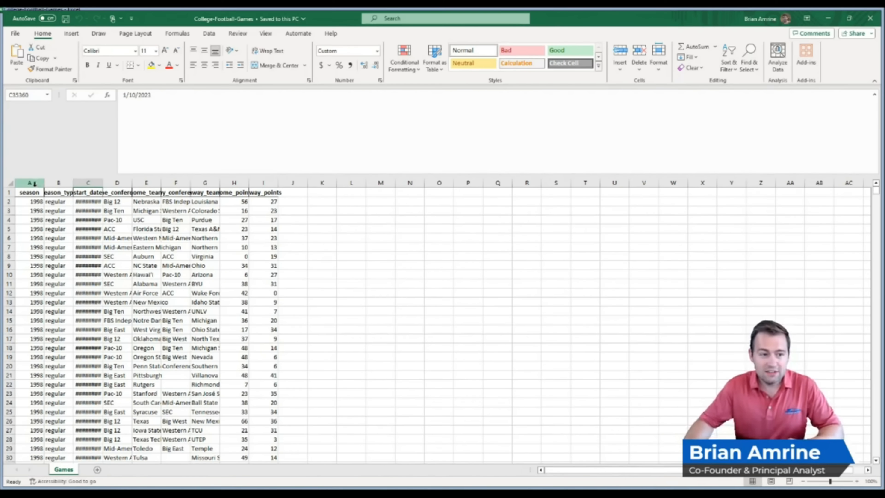
pyautogui.click(34, 185)
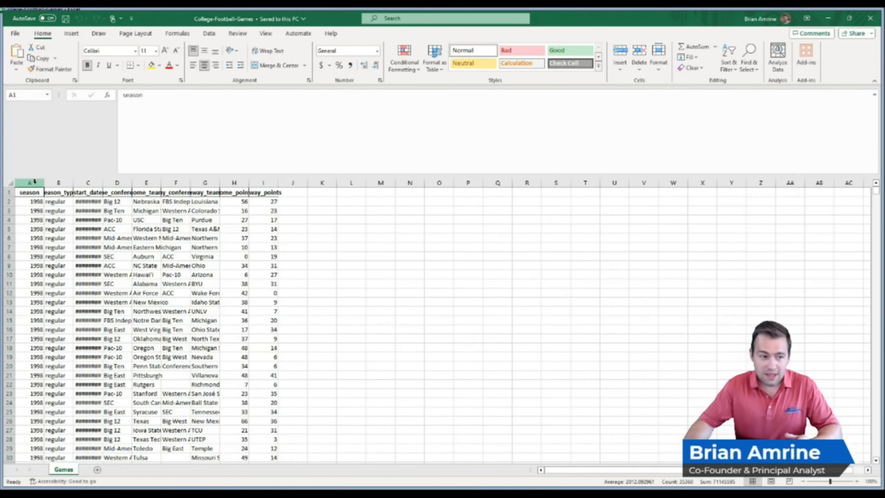
pyautogui.moveTo(35, 184); pyautogui.dragTo(55, 182)
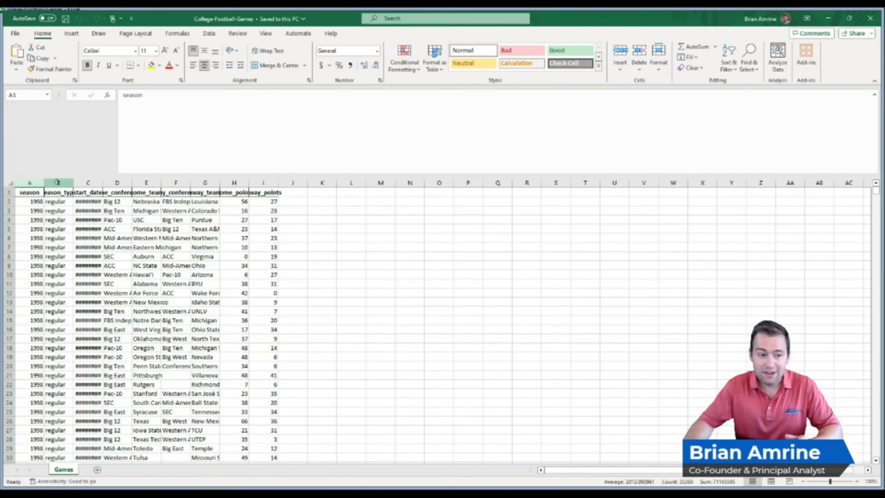
pyautogui.click(57, 182)
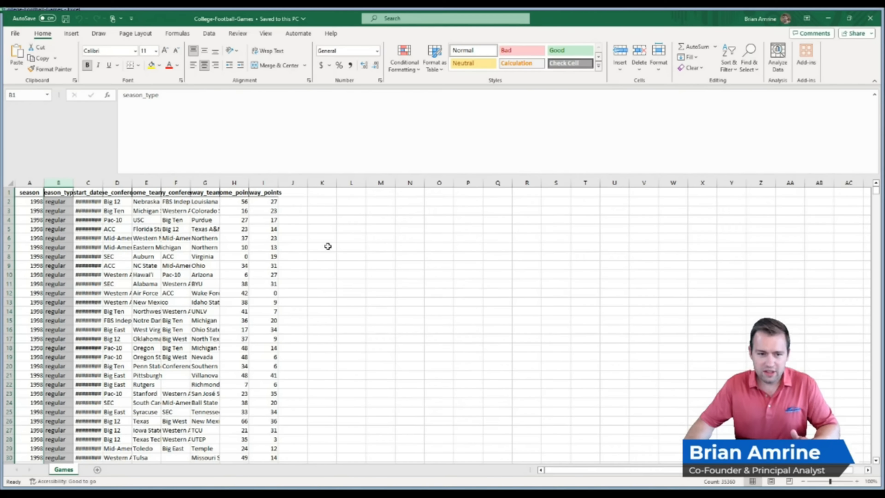
# - Autofit the widths of columns A through I on the Games sheet and left-align their contents
pyautogui.moveTo(264, 183); pyautogui.dragTo(38, 179)
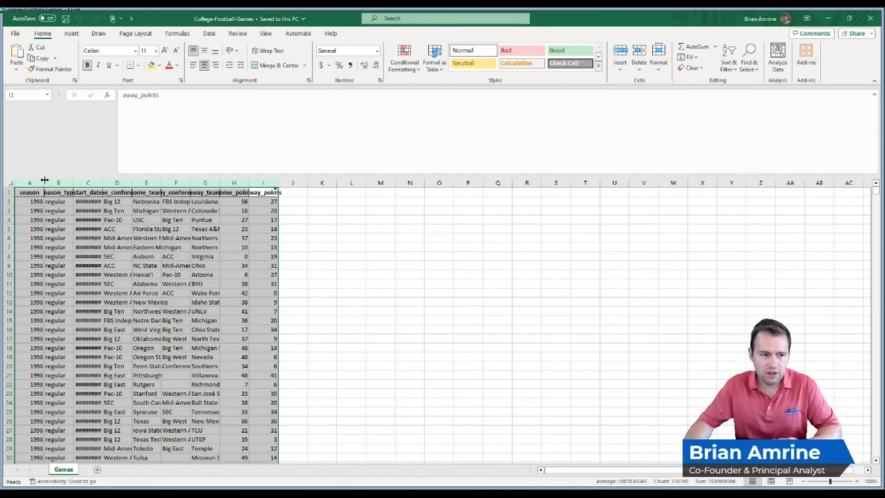
pyautogui.doubleClick(44, 180)
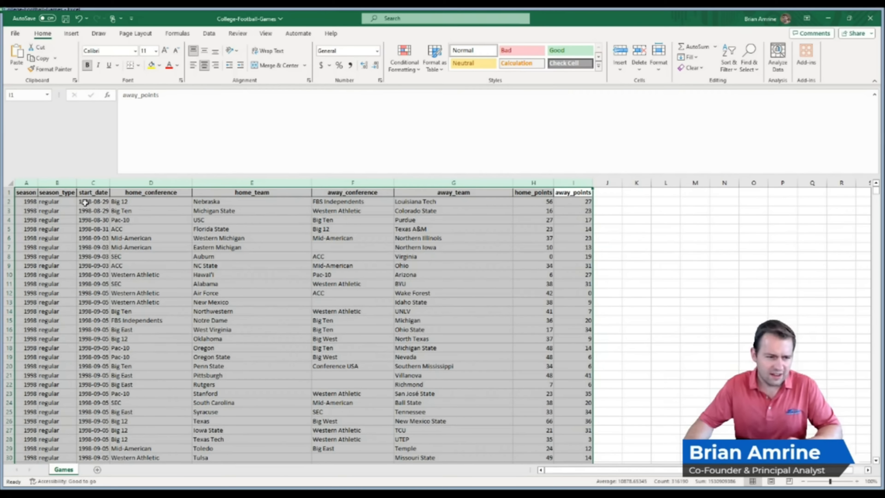
pyautogui.click(195, 70)
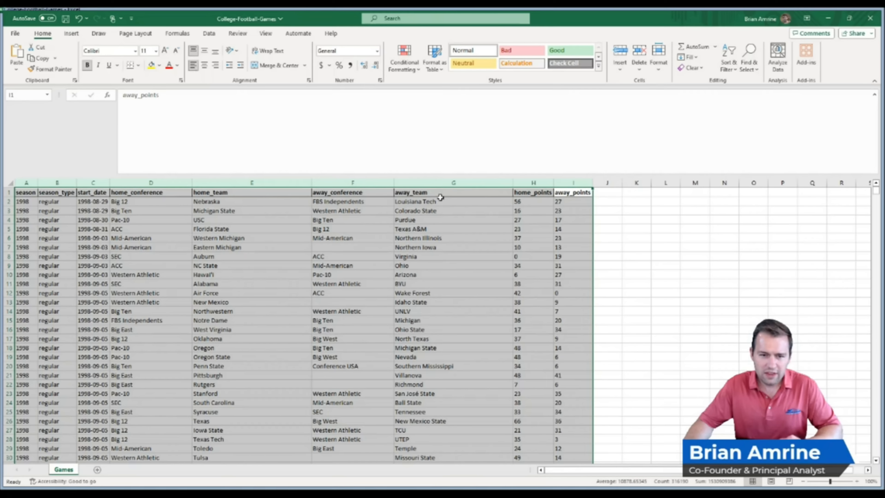
# - Inspect the sheet's gridlines option and its structure by selecting the home_team column, row 13, cell B4, and a multi-row range starting at A1
pyautogui.click(268, 34)
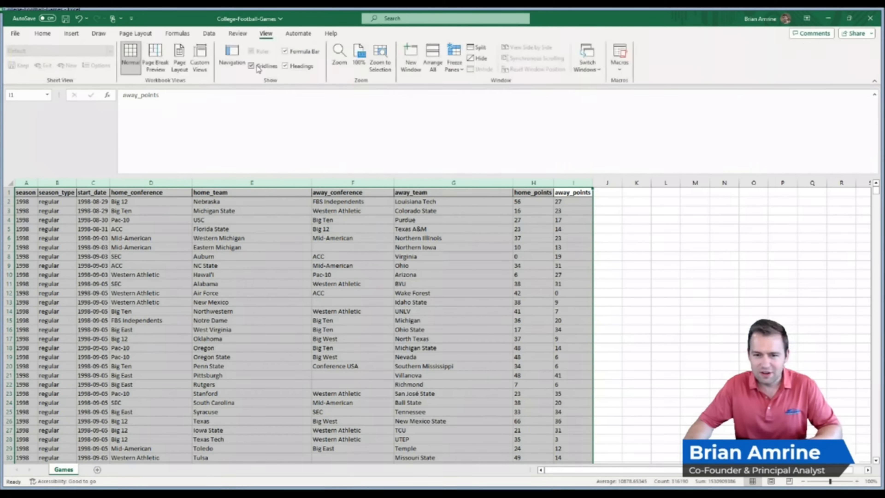
pyautogui.click(609, 236)
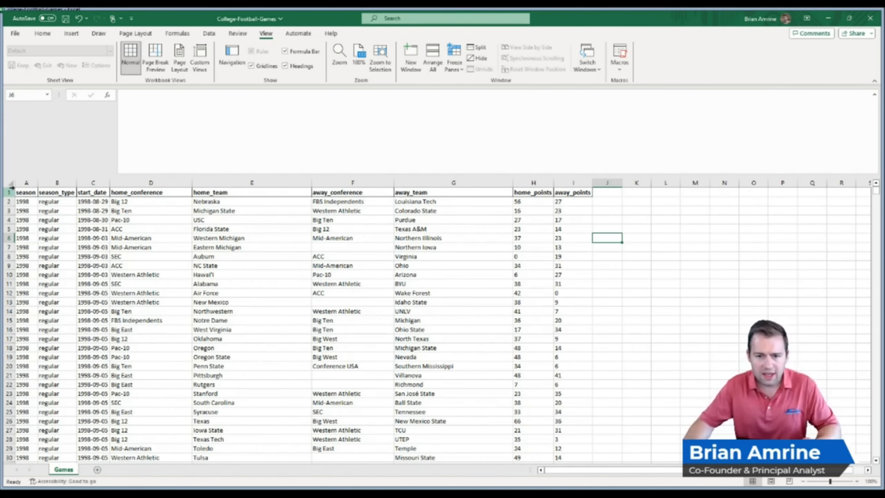
pyautogui.click(245, 180)
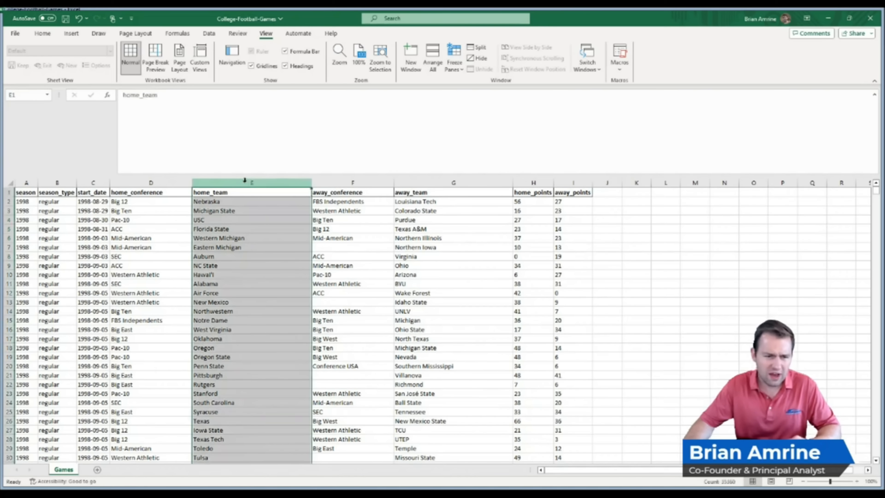
pyautogui.click(6, 302)
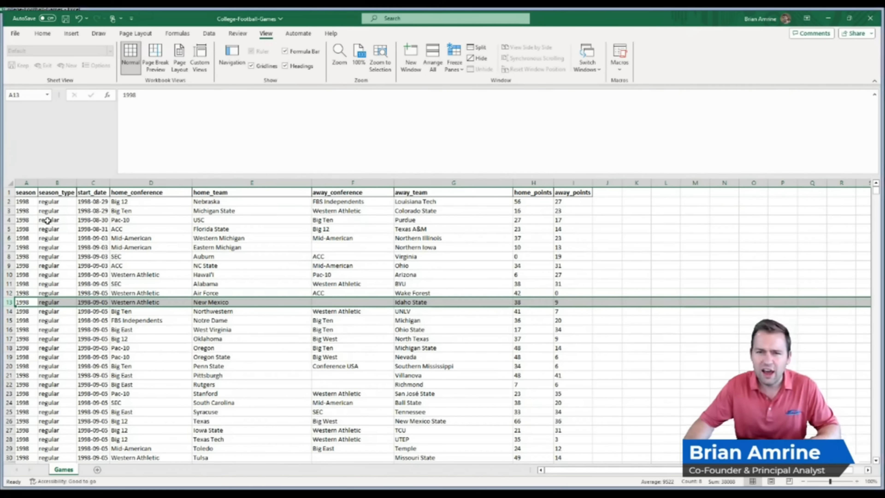
pyautogui.click(58, 218)
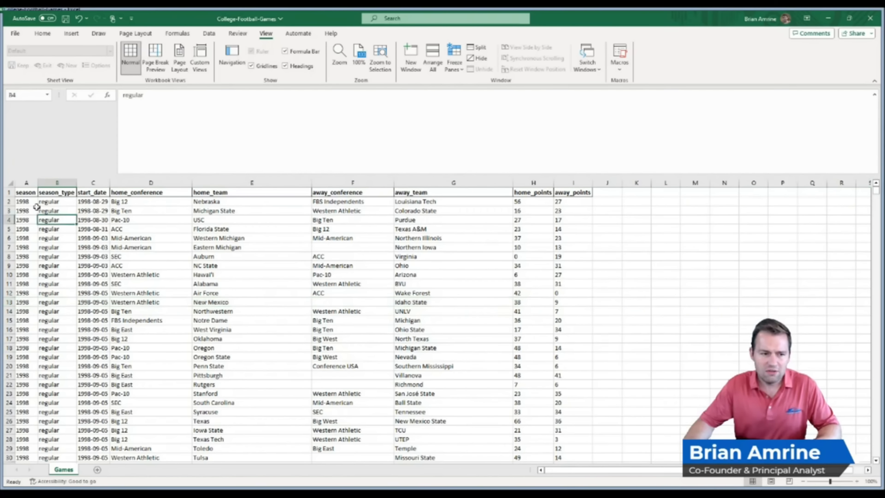
pyautogui.moveTo(25, 192); pyautogui.dragTo(532, 319)
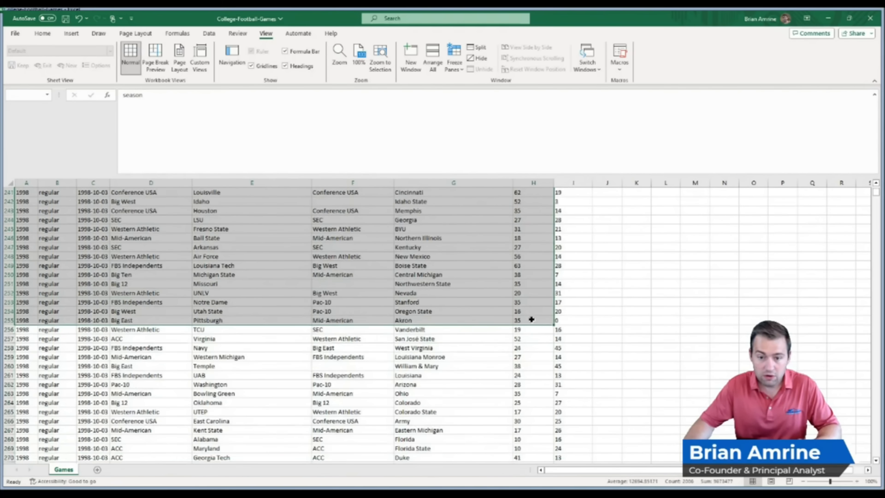
pyautogui.click(607, 257)
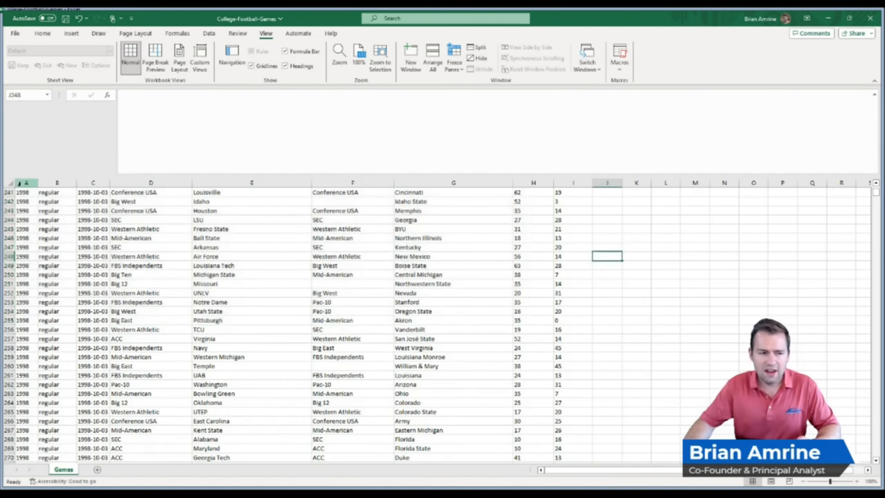
# - Copy the entire contents of the Games sheet into a new blank worksheet, and discard that worksheet
pyautogui.click(9, 184)
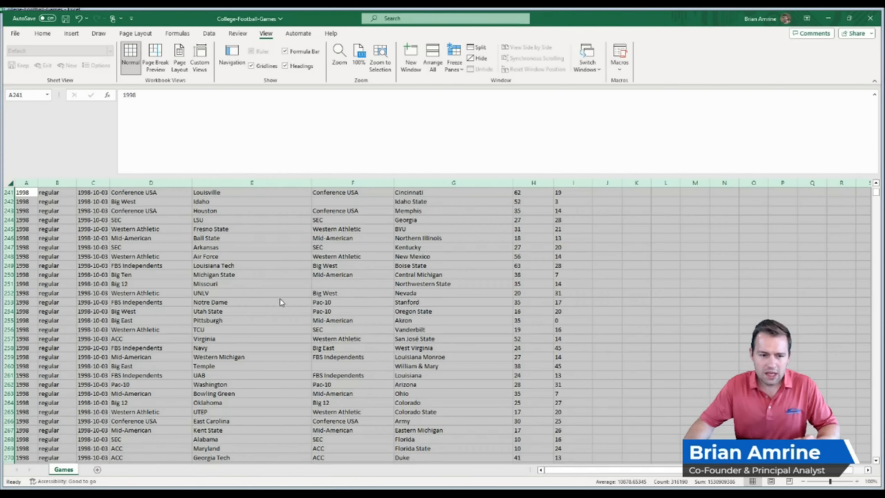
pyautogui.hotkey('ctrl', 'c')
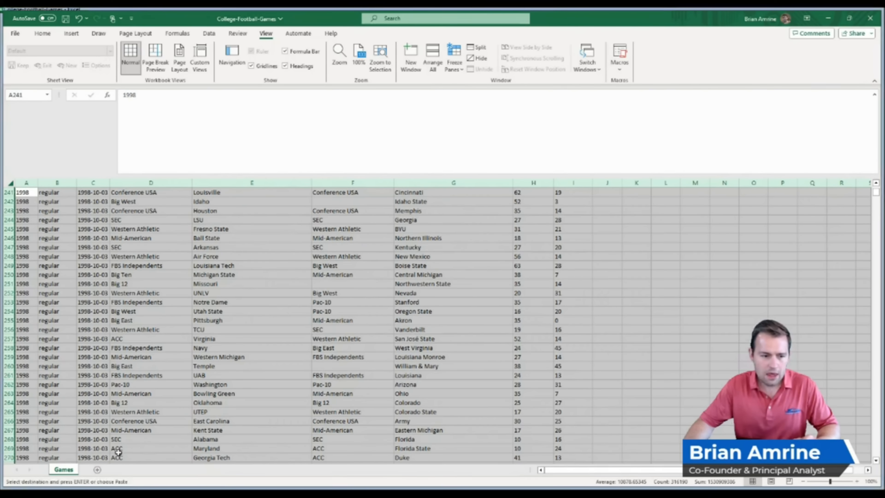
pyautogui.click(97, 471)
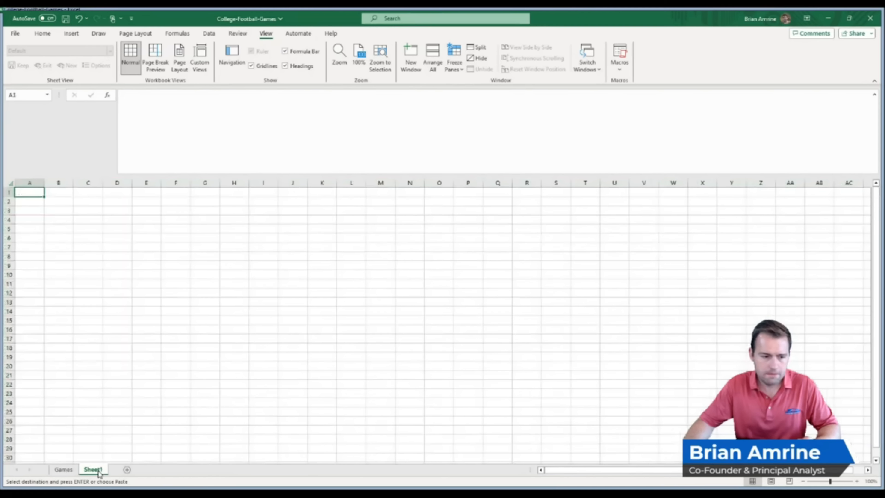
pyautogui.click(9, 183)
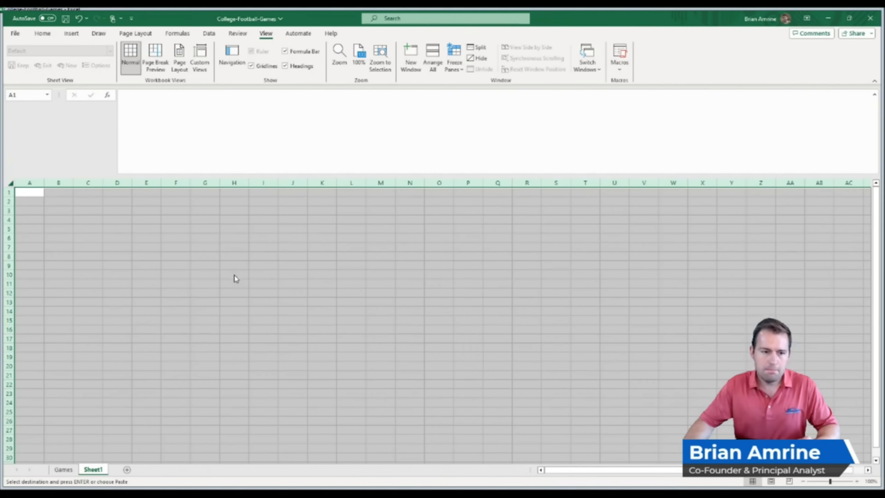
pyautogui.hotkey('ctrl', 'v')
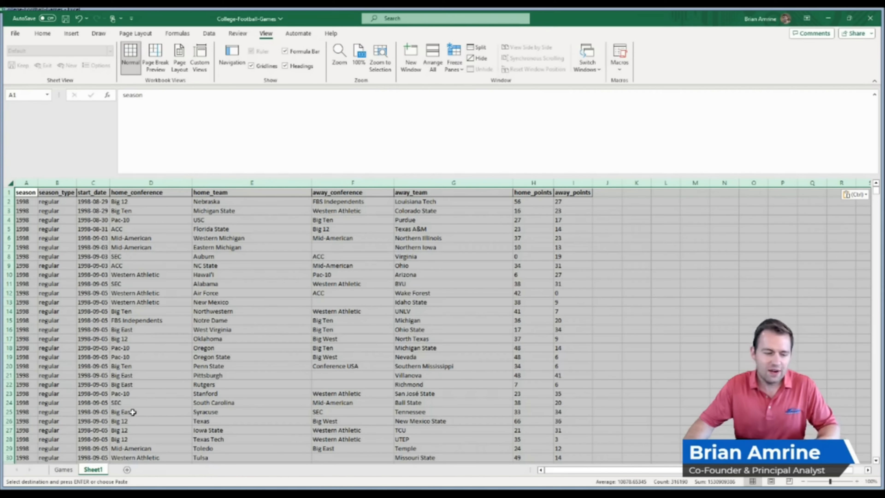
pyautogui.click(98, 466)
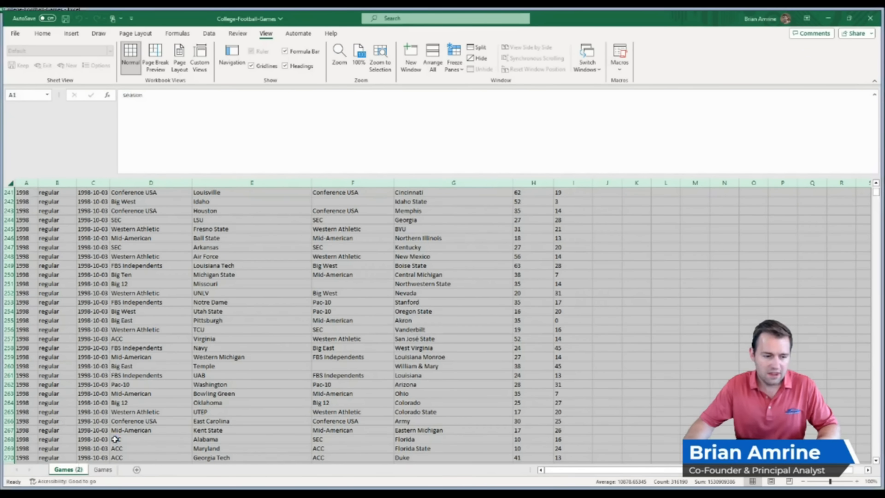
# - Place the duplicate Games (2) sheet after Games and rename it Post Season Games
pyautogui.moveTo(70, 471); pyautogui.dragTo(124, 472)
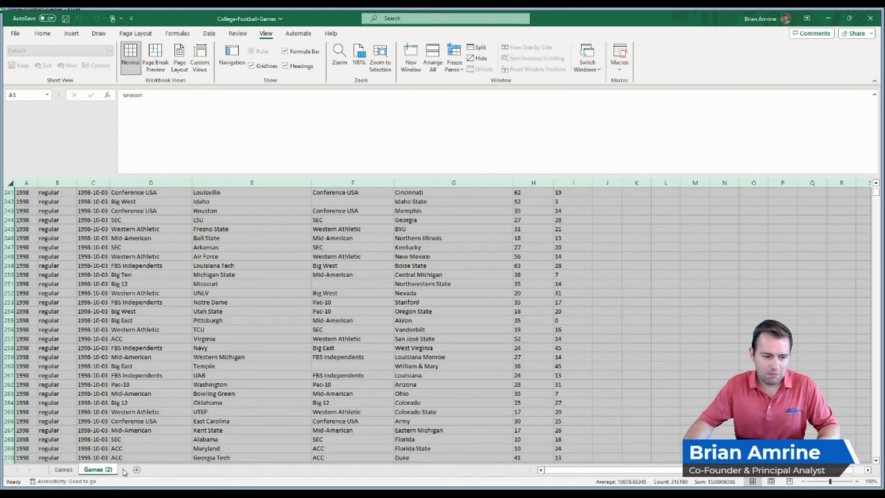
pyautogui.click(148, 359)
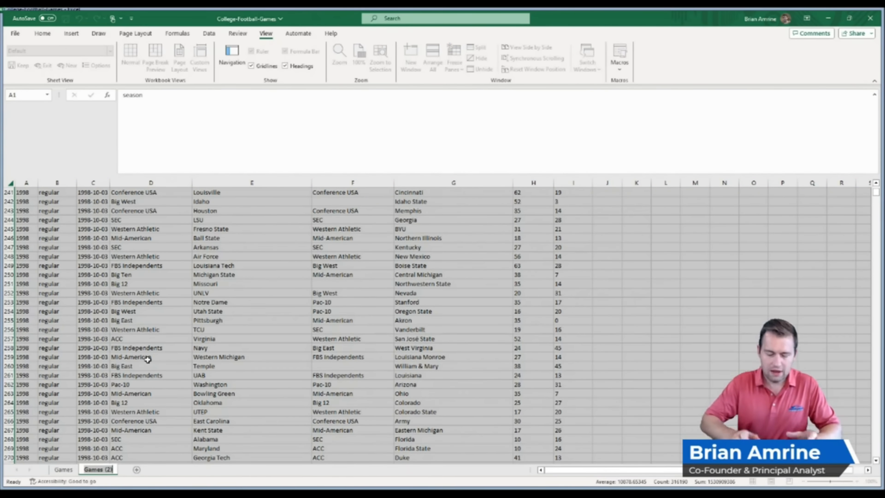
pyautogui.write('Pos')
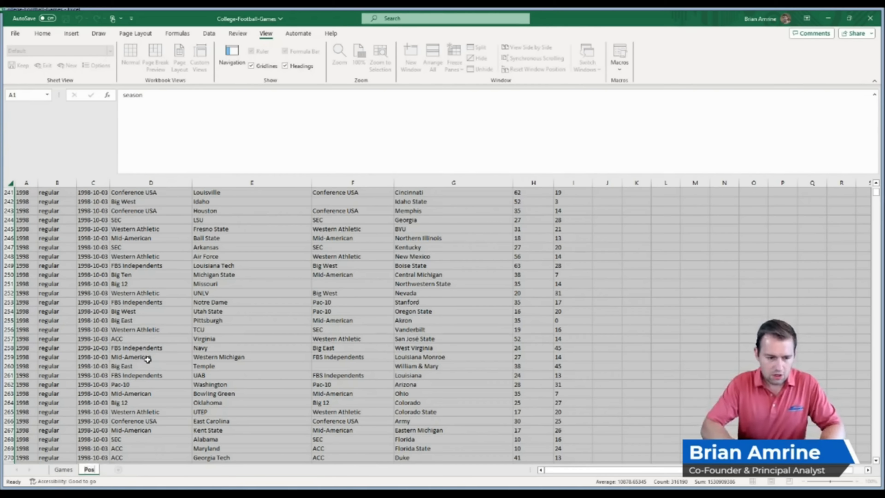
pyautogui.write('t Season Games')
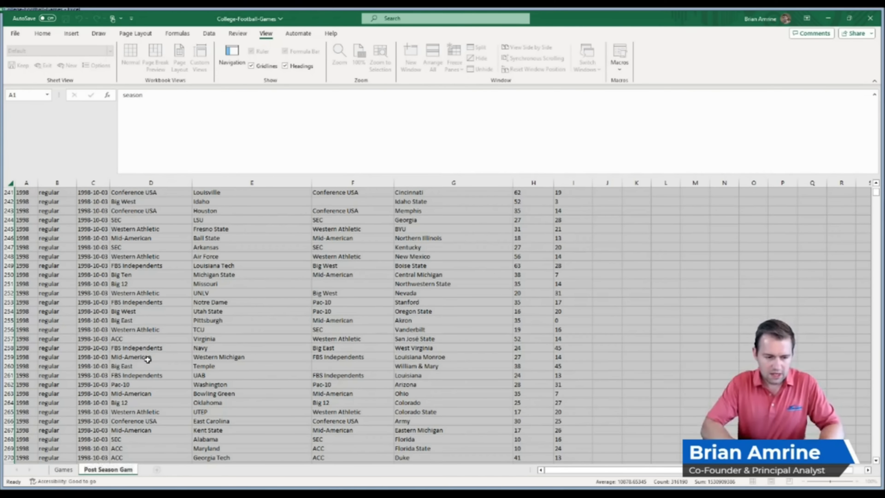
pyautogui.press('Return')
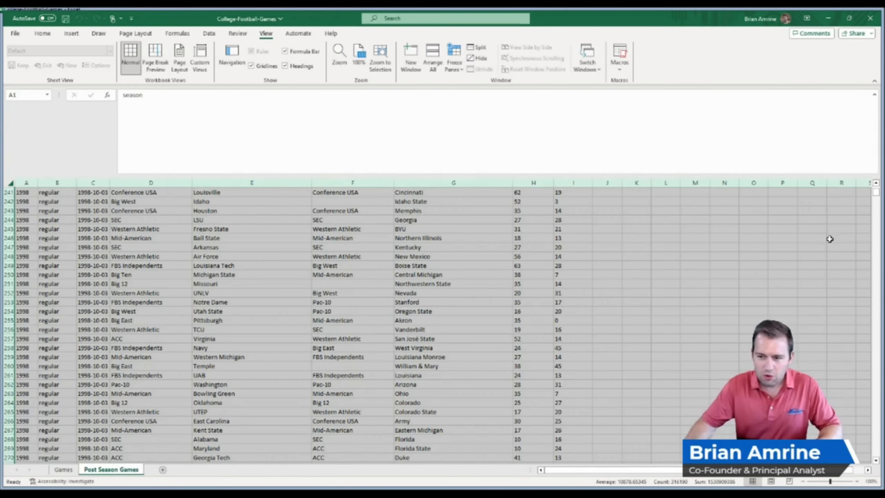
# - Review the season_type values in the Post Season Games sheet from the first data row to the last
pyautogui.moveTo(876, 193); pyautogui.dragTo(876, 189)
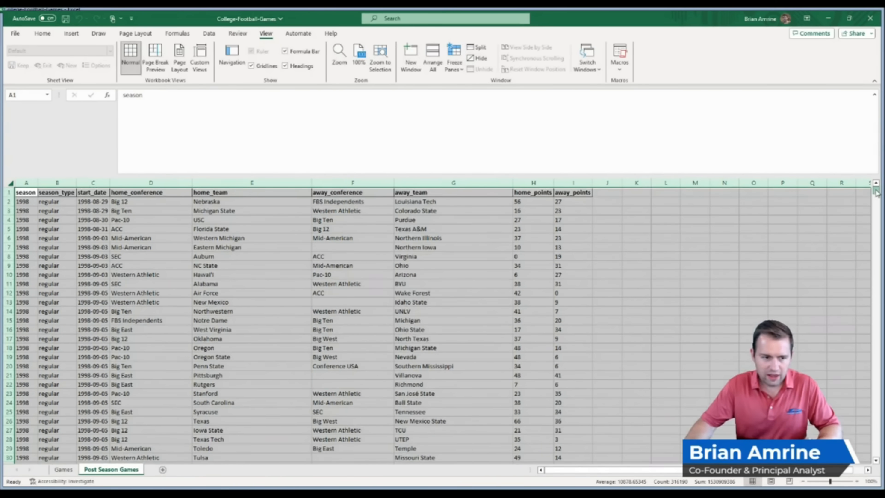
pyautogui.click(61, 203)
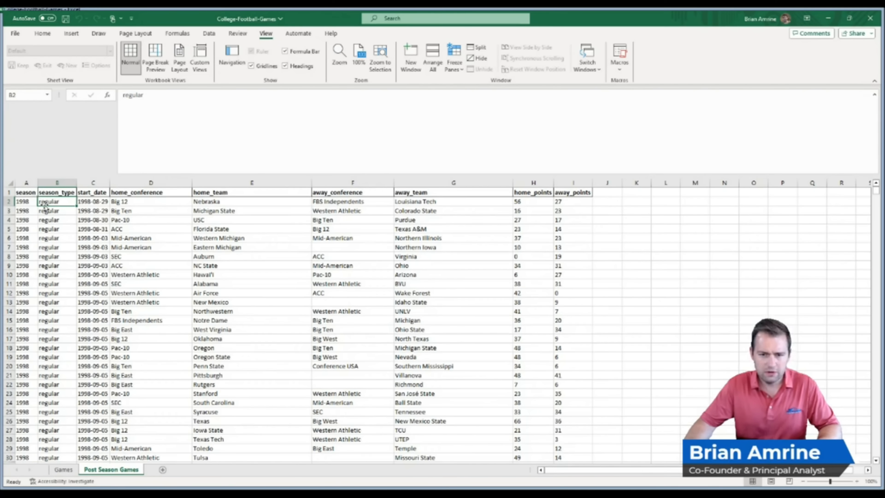
pyautogui.moveTo(878, 193); pyautogui.dragTo(880, 466)
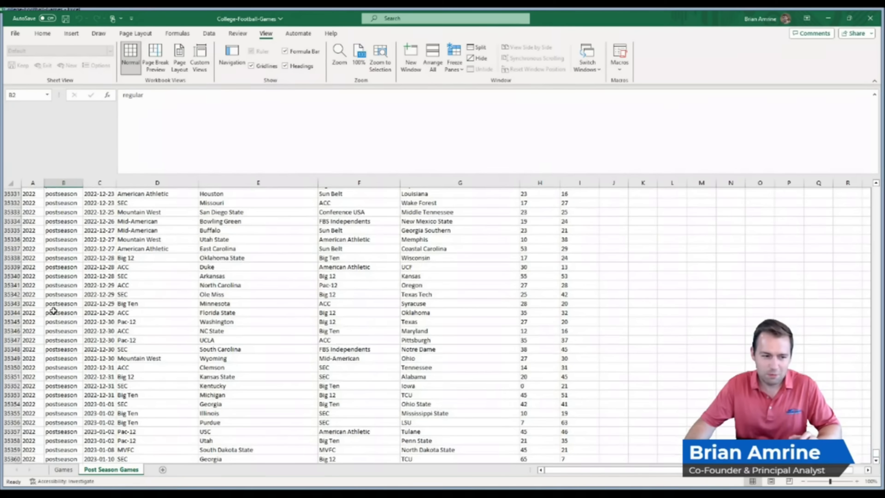
pyautogui.moveTo(878, 453); pyautogui.dragTo(873, 190)
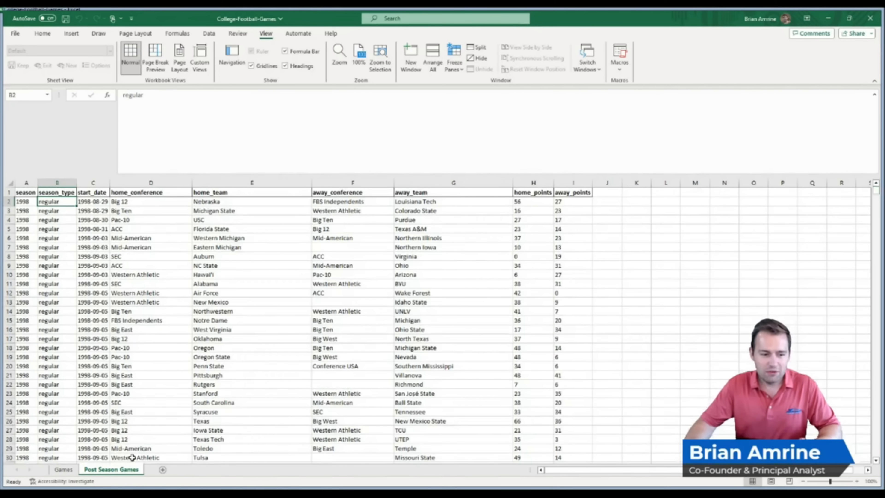
# - Turn on filters for the Post Season Games data, filter season_type to postseason, and check the filtered season_type column
pyautogui.click(9, 184)
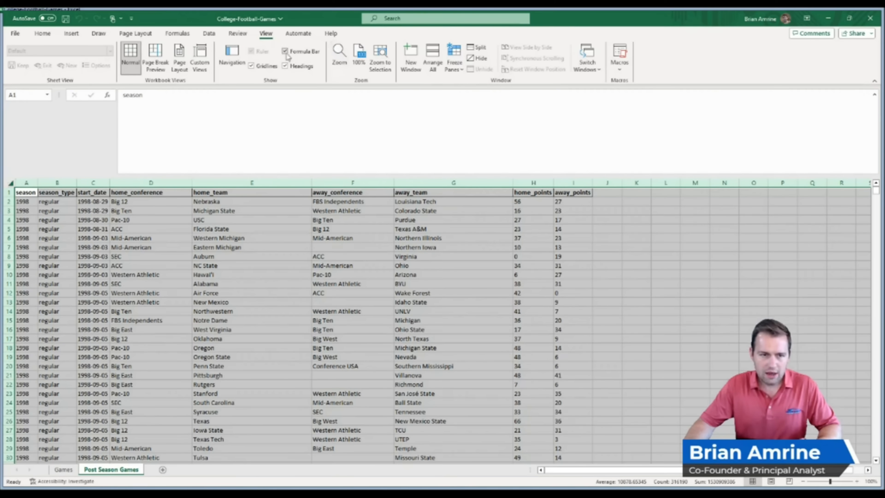
pyautogui.click(210, 33)
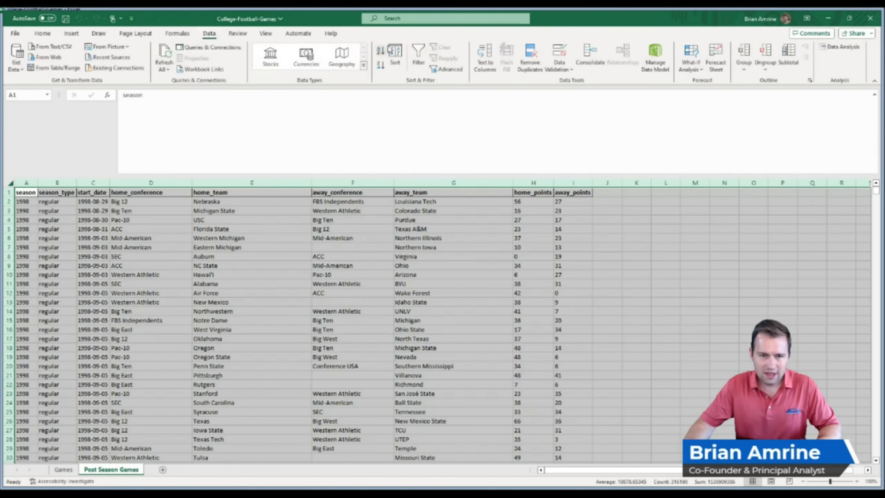
pyautogui.click(419, 50)
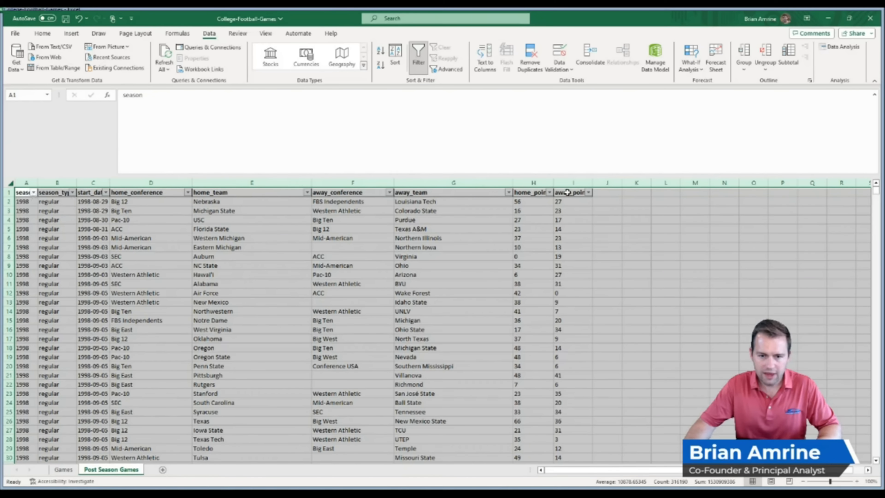
pyautogui.click(482, 220)
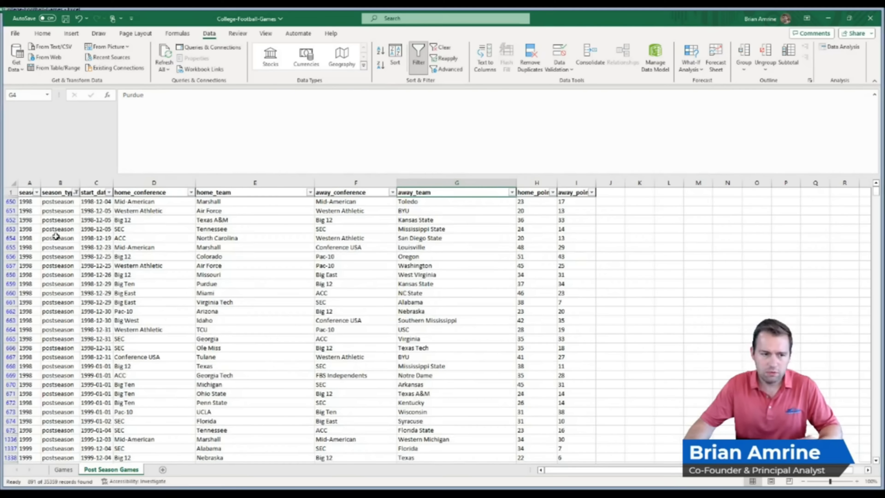
pyautogui.click(59, 180)
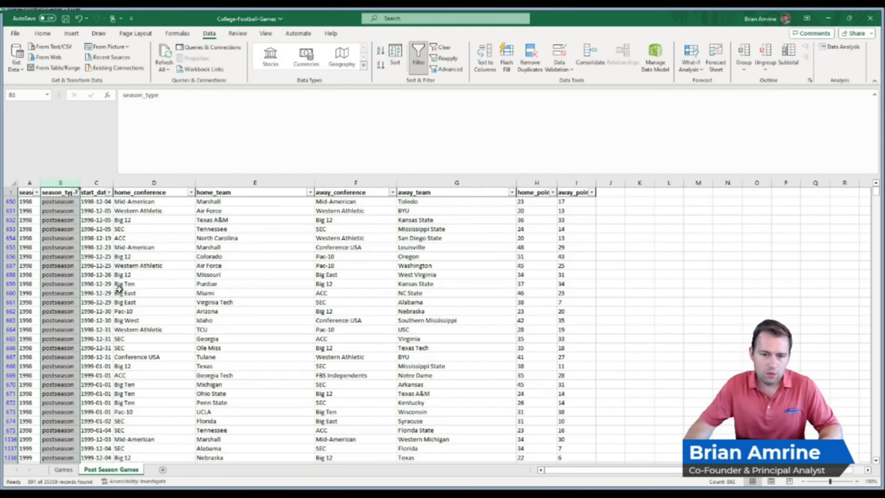
# - Copy the filtered postseason rows with their headers into a new blank worksheet
pyautogui.click(8, 183)
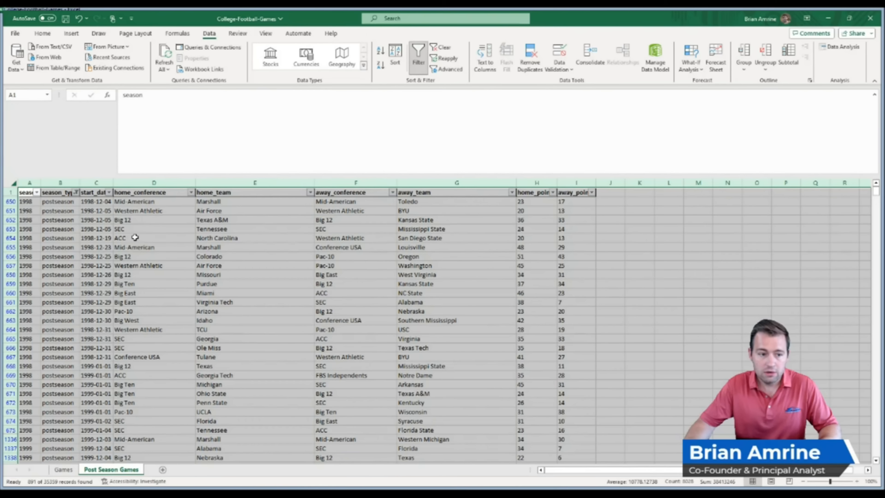
pyautogui.hotkey('ctrl', 'c')
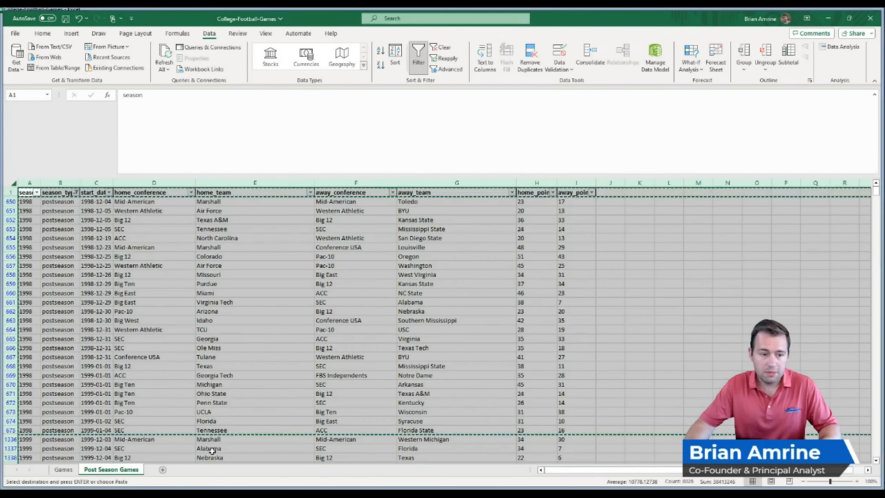
pyautogui.click(162, 470)
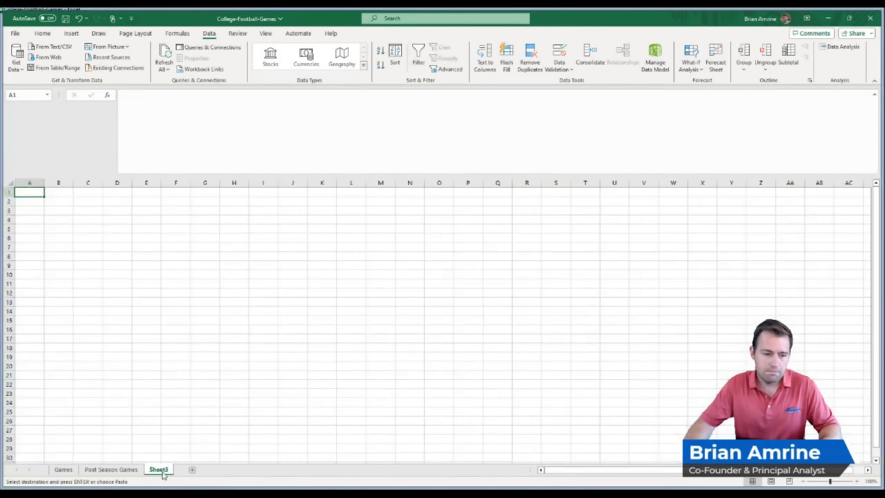
pyautogui.click(10, 183)
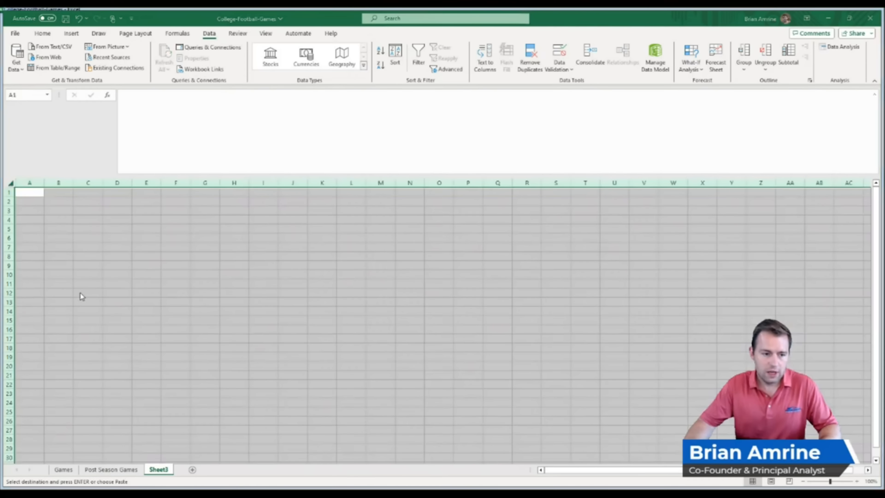
pyautogui.hotkey('ctrl', 'v')
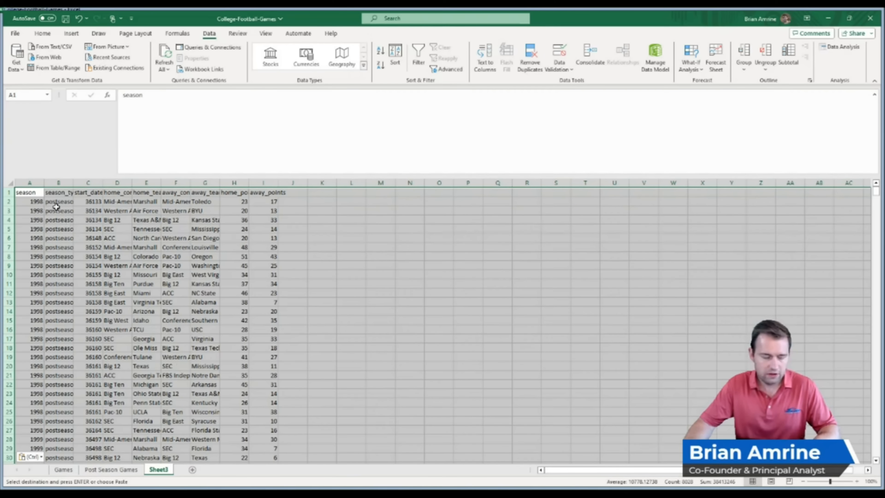
pyautogui.hotkey('ctrl', 'z')
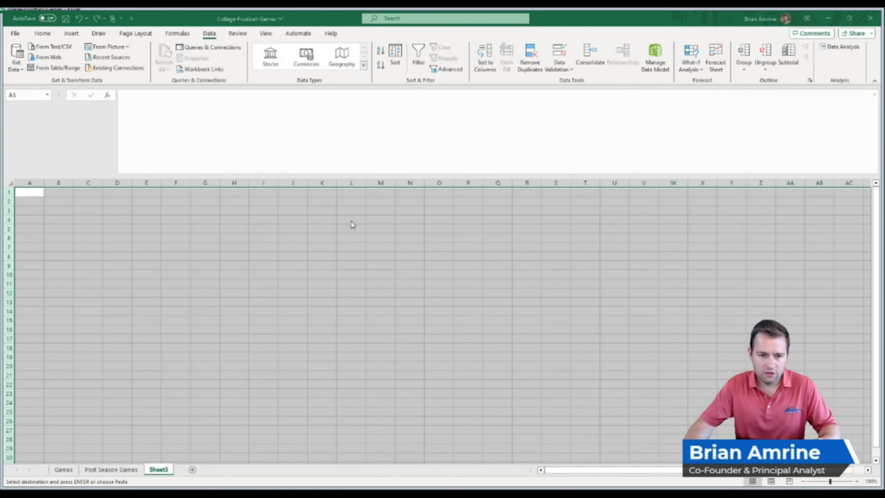
pyautogui.hotkey('ctrl', 'v')
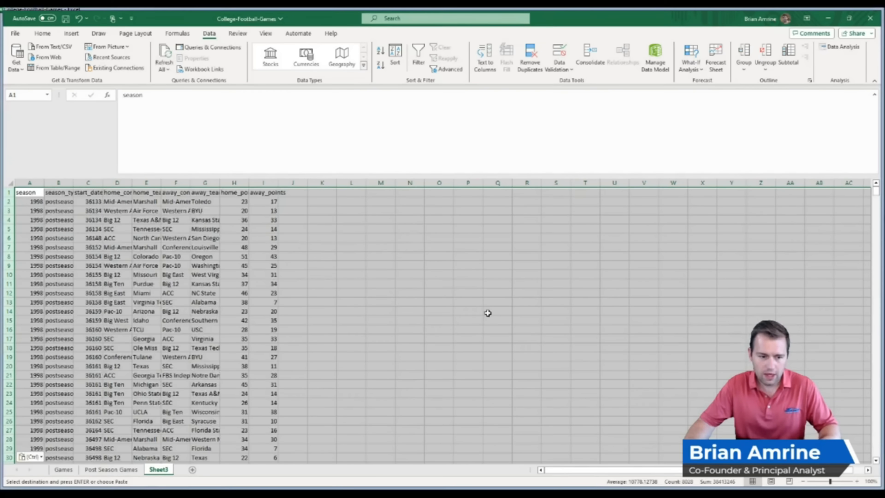
# - Check the season_type column in the new worksheet for the pasted postseason records
pyautogui.click(63, 193)
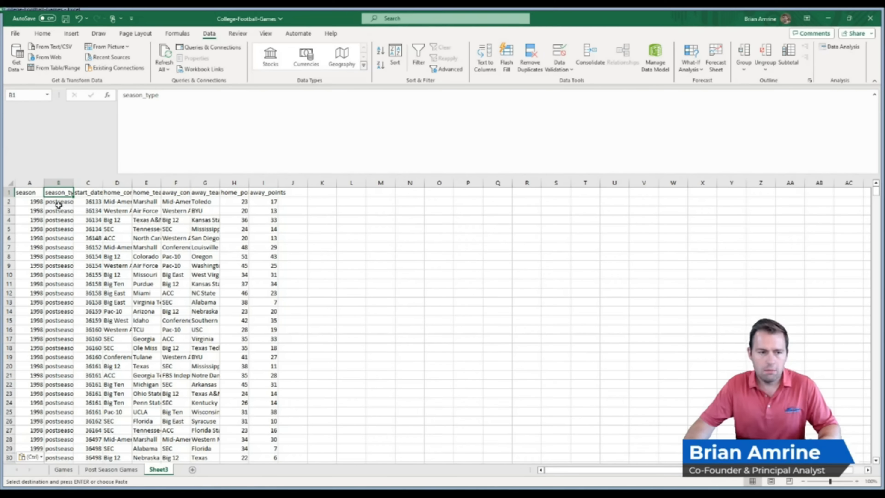
pyautogui.moveTo(59, 203); pyautogui.dragTo(59, 265)
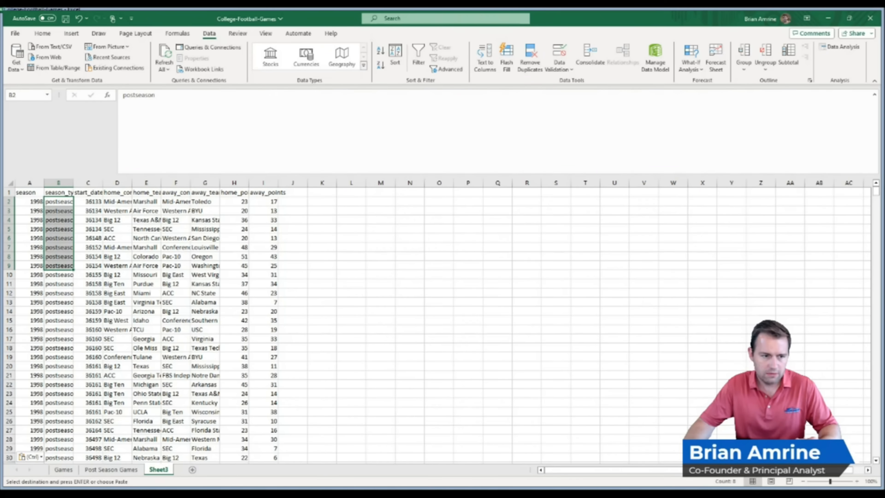
pyautogui.click(59, 182)
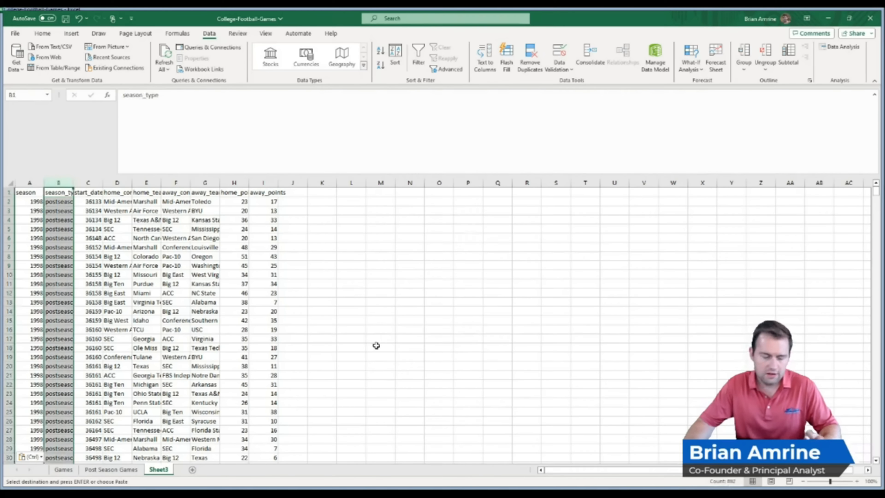
# - Delete the filtered Post Season Games sheet and rename the new worksheet Post Season Games
pyautogui.click(129, 470)
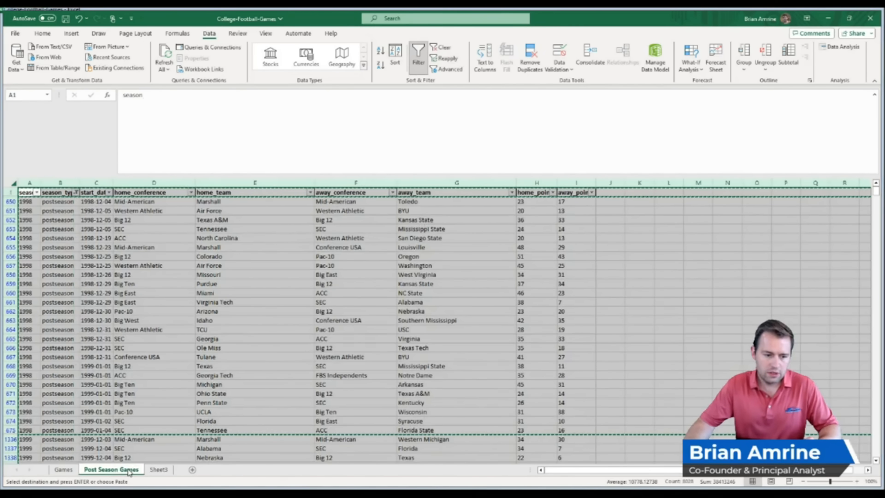
pyautogui.click(151, 356)
pyautogui.hotkey('ctrl', 'c')
pyautogui.click(136, 402)
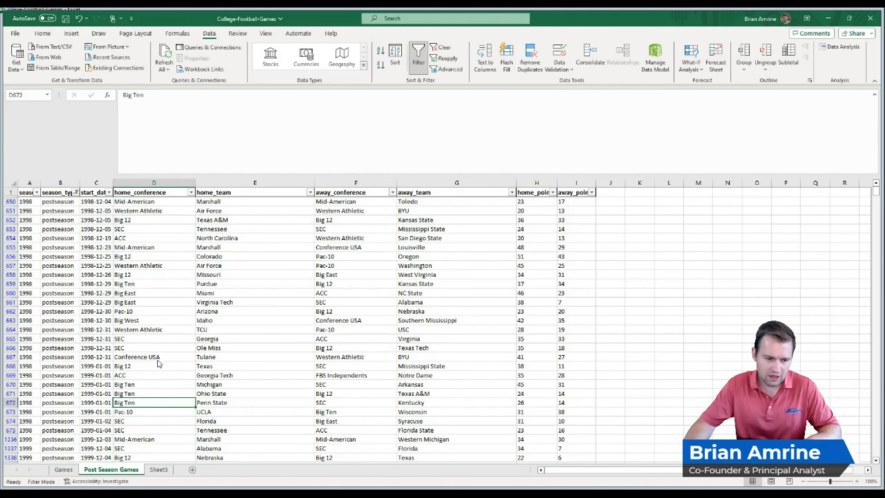
pyautogui.click(428, 279)
pyautogui.doubleClick(92, 473)
pyautogui.hotkey('ctrl', 'v')
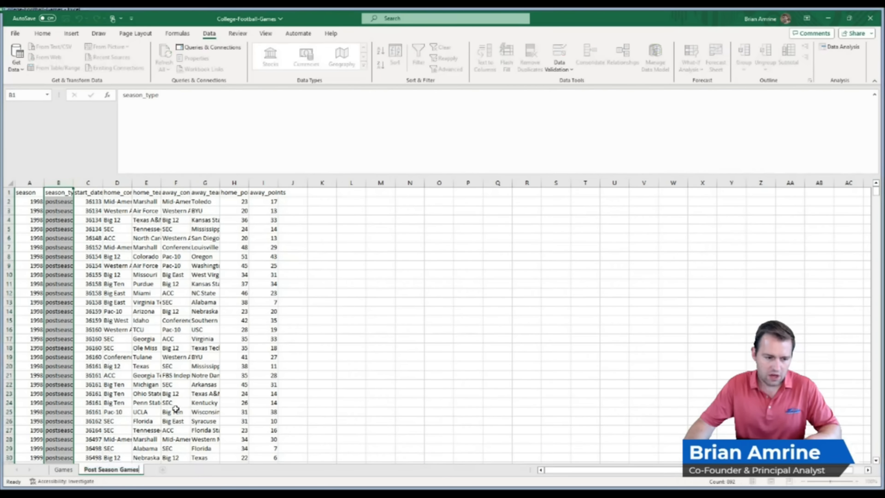
pyautogui.click(163, 373)
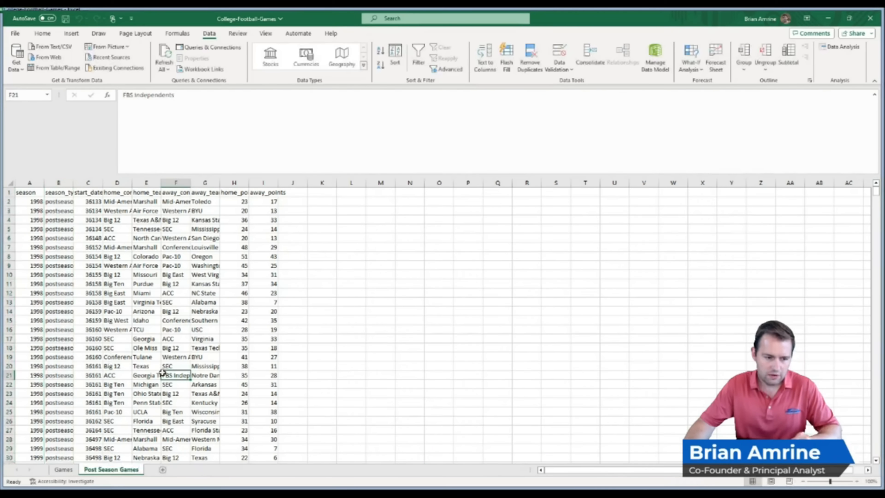
# - Autofit the widths of columns A through I in Post Season Games and left-align their contents
pyautogui.click(66, 471)
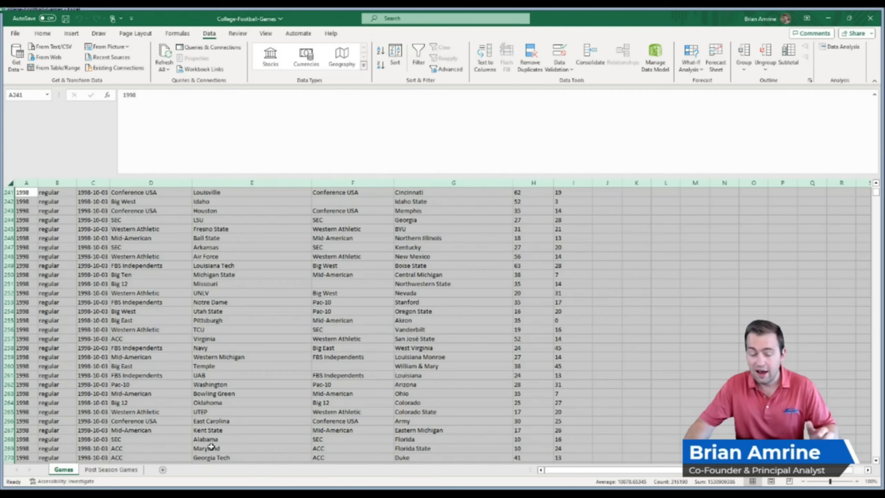
pyautogui.click(117, 473)
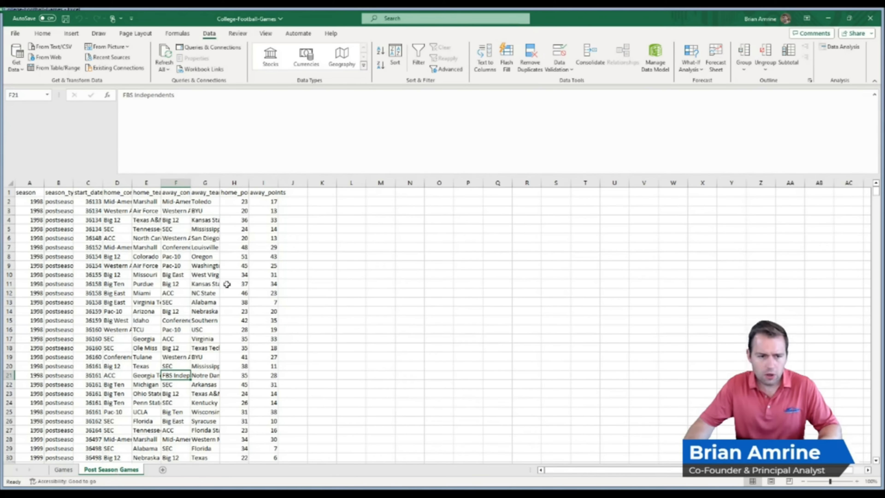
pyautogui.click(260, 183)
pyautogui.moveTo(260, 183); pyautogui.dragTo(38, 183)
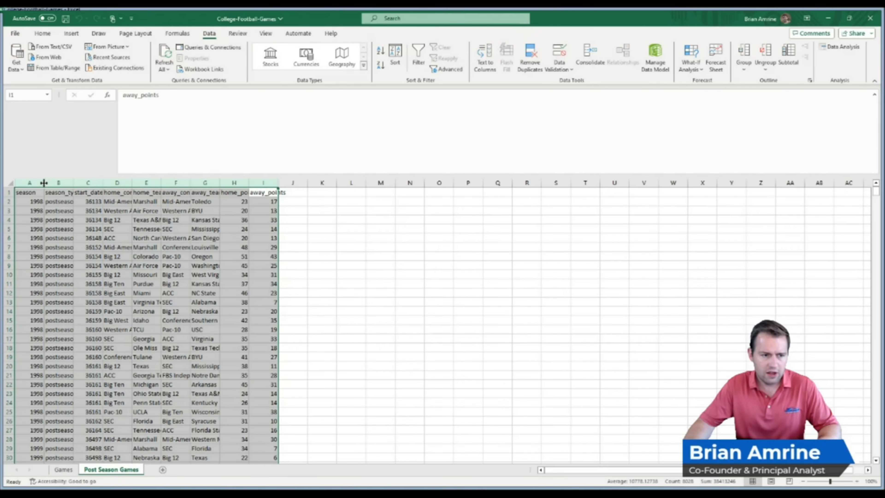
pyautogui.doubleClick(44, 183)
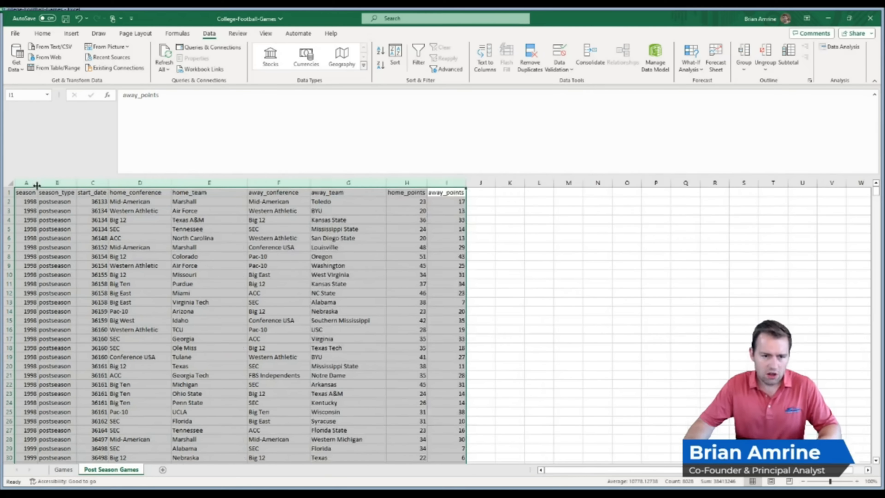
pyautogui.click(47, 35)
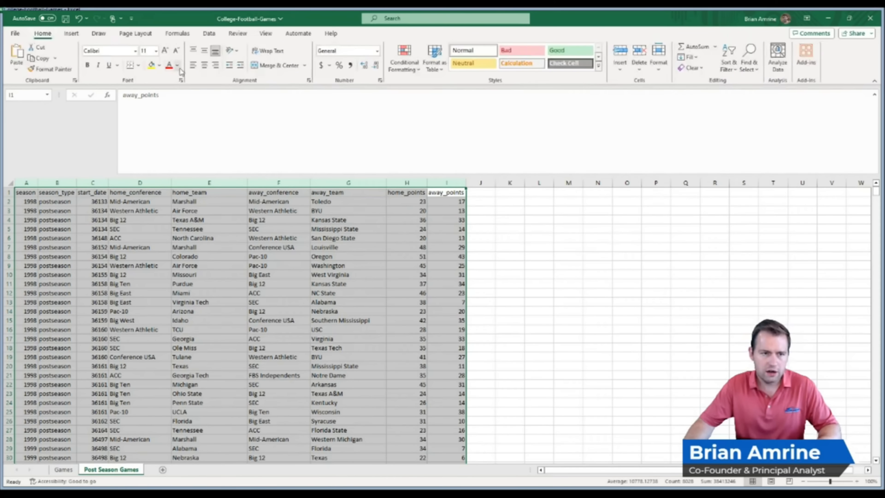
pyautogui.click(193, 66)
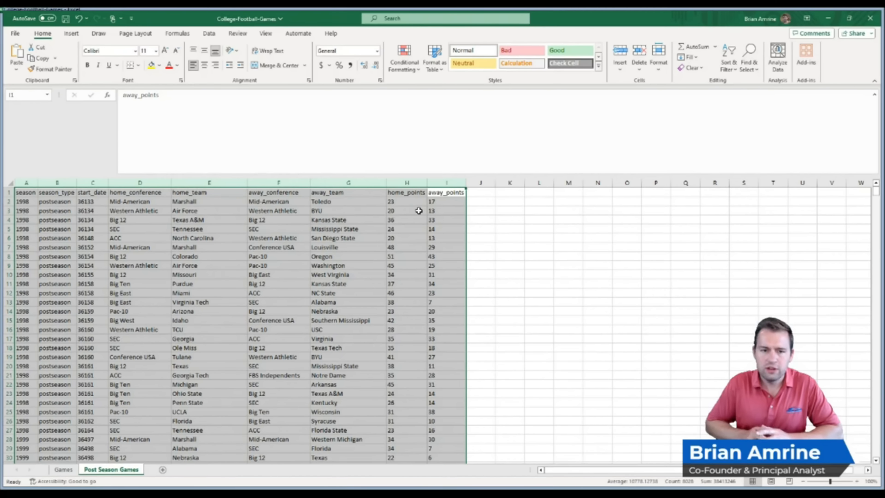
# - Add the column header Home Team Won in cell J1
pyautogui.click(478, 191)
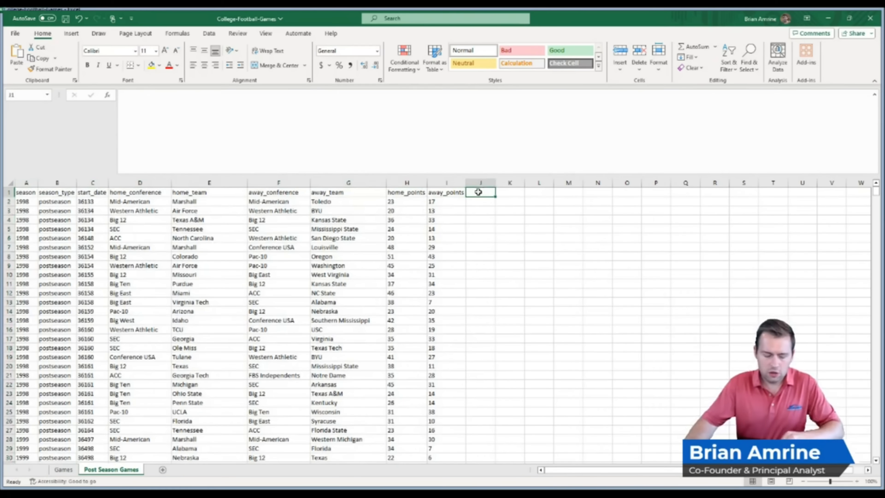
pyautogui.write('Won')
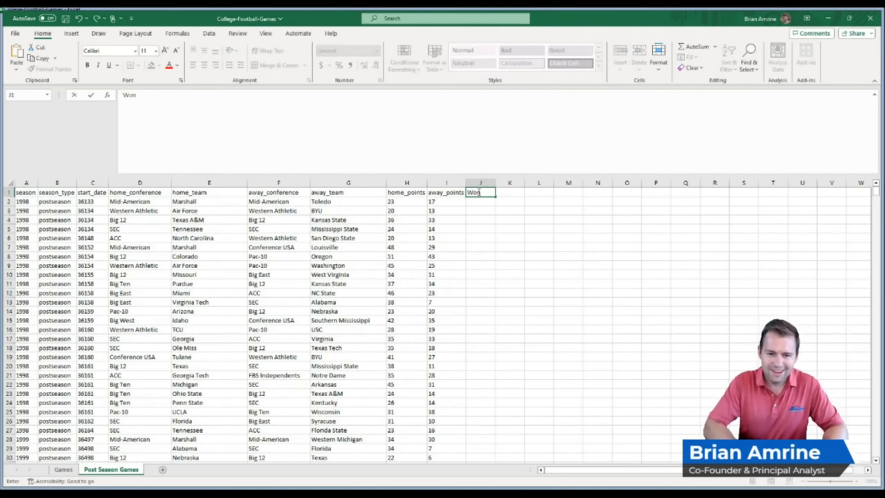
pyautogui.press('BackSpace')
pyautogui.press('BackSpace')
pyautogui.write('H')
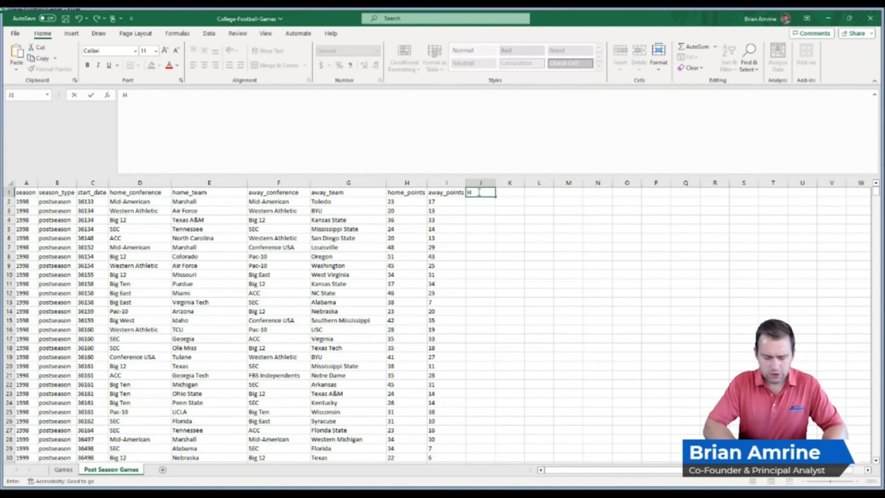
pyautogui.write('ome Team Won')
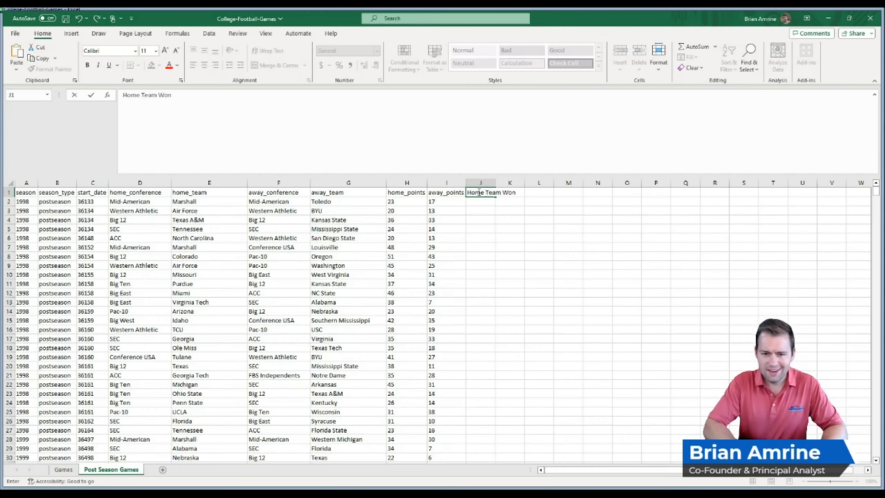
pyautogui.press('Return')
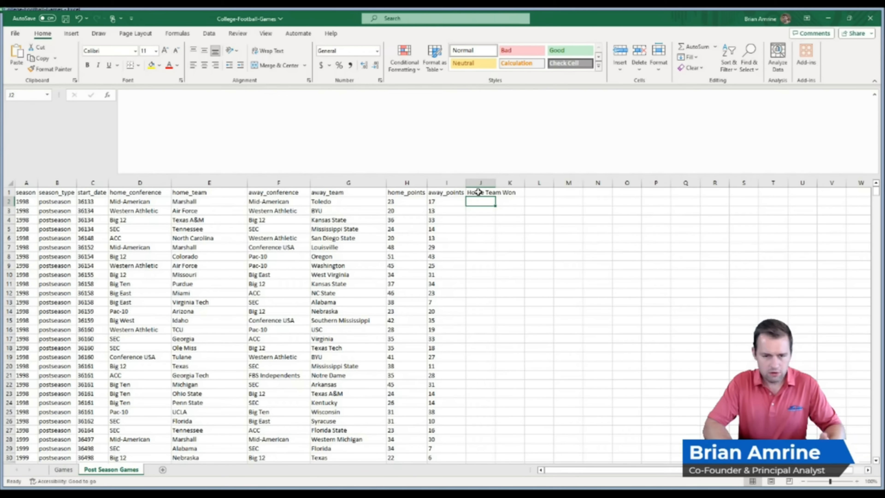
# - Enter the formula =IF(H2>I2,1,0) in cell J2 to flag whether the home team outscored the away team
pyautogui.write('=')
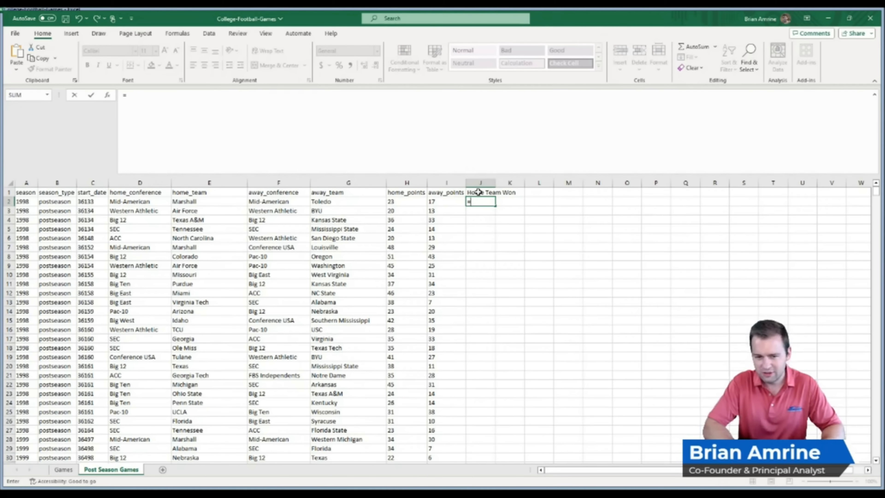
pyautogui.write('if')
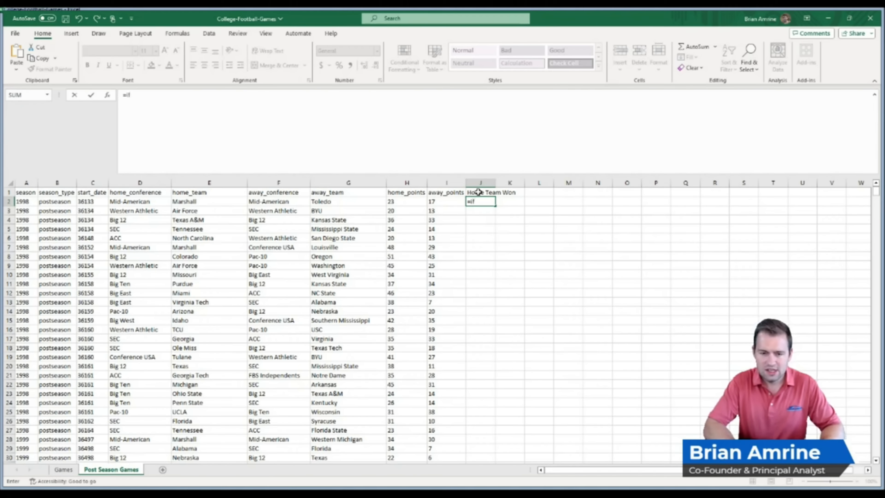
pyautogui.write('(')
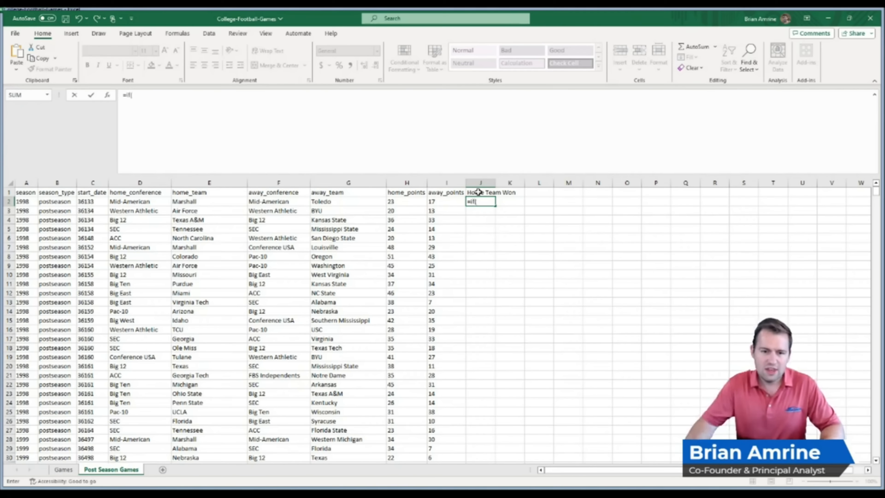
pyautogui.click(401, 200)
pyautogui.write('>')
pyautogui.click(442, 202)
pyautogui.write(',')
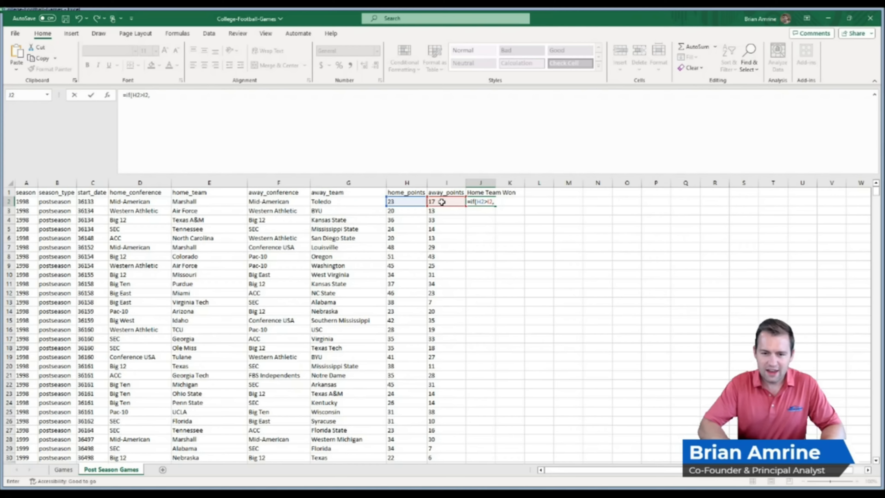
pyautogui.write('1,')
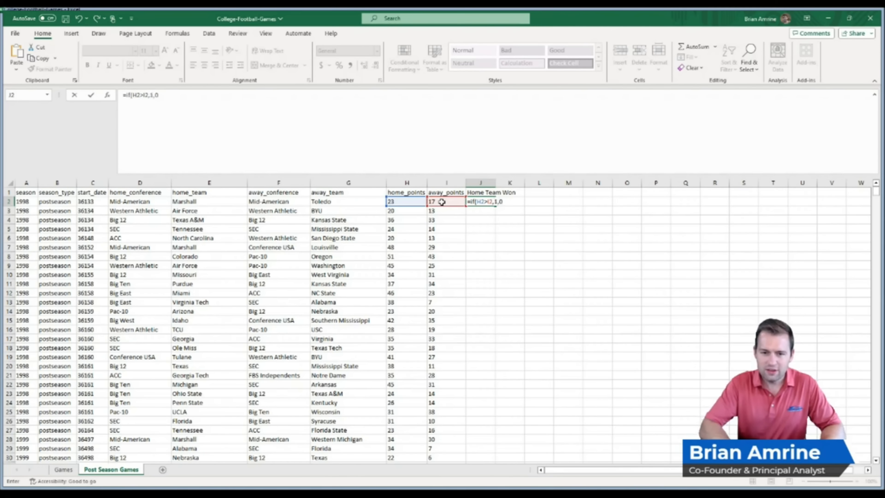
pyautogui.write('0)')
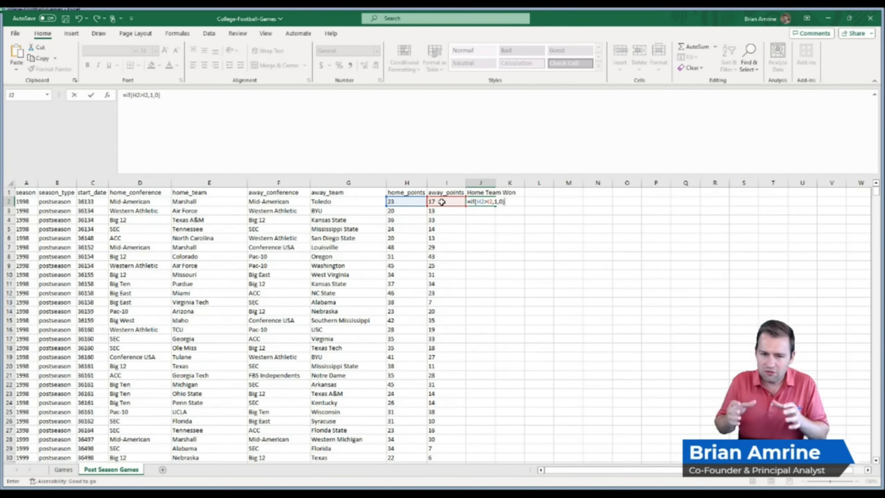
pyautogui.press('BackSpace')
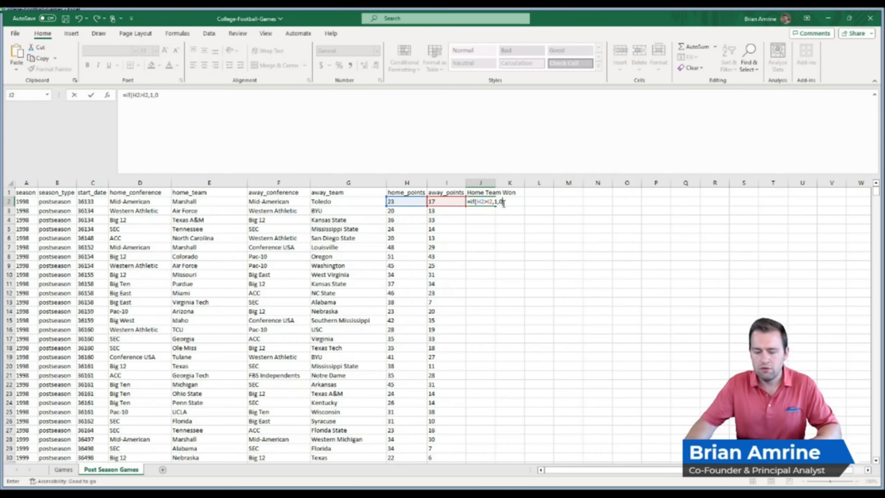
pyautogui.press('Return')
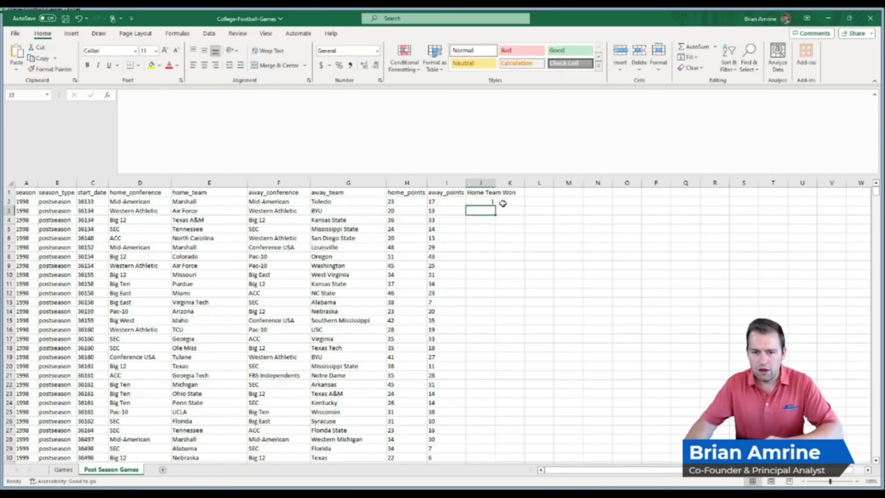
# - Fill the J2 formula down through J16 and inspect the cell references of the copied formula in J11
pyautogui.click(494, 203)
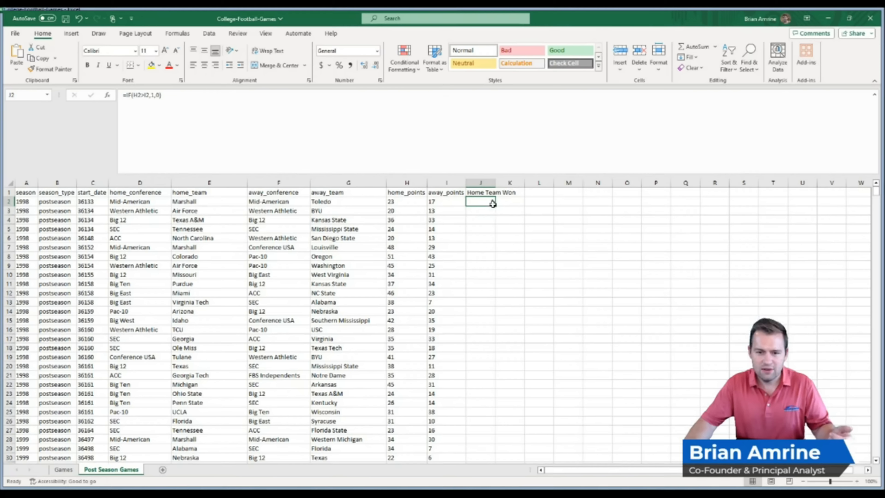
pyautogui.moveTo(494, 205); pyautogui.dragTo(494, 331)
pyautogui.doubleClick(484, 284)
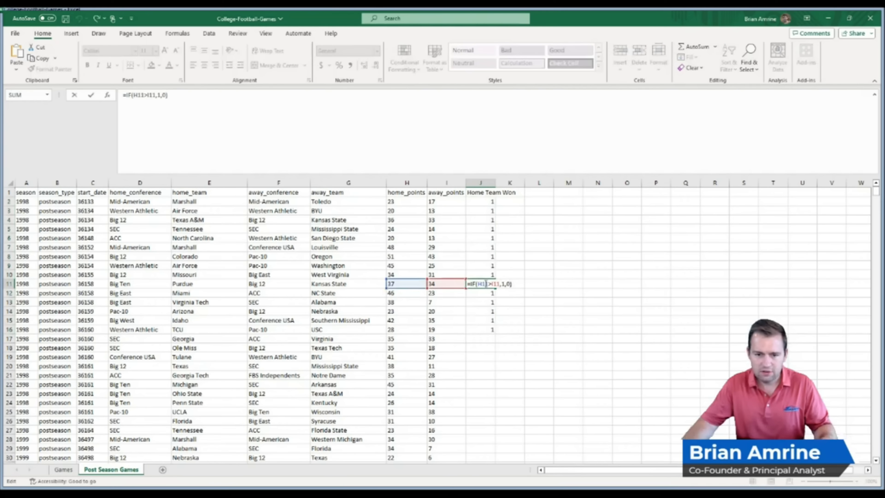
pyautogui.press('Return')
pyautogui.doubleClick(485, 284)
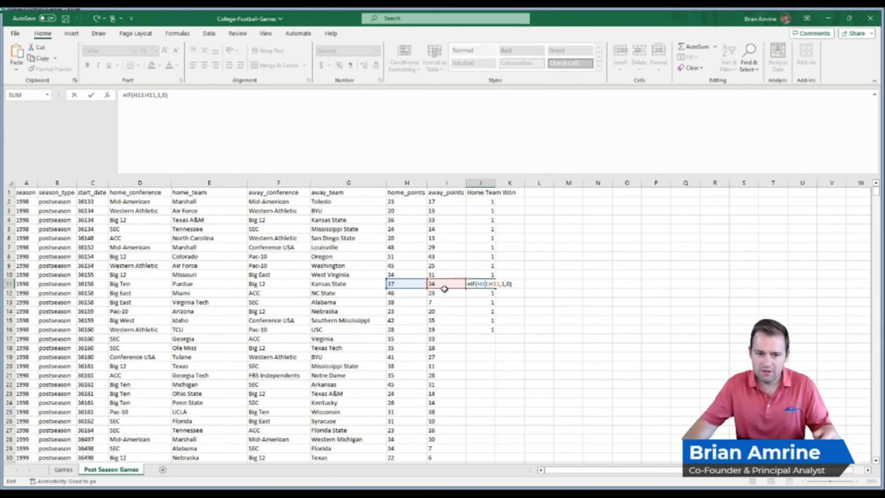
pyautogui.press('Return')
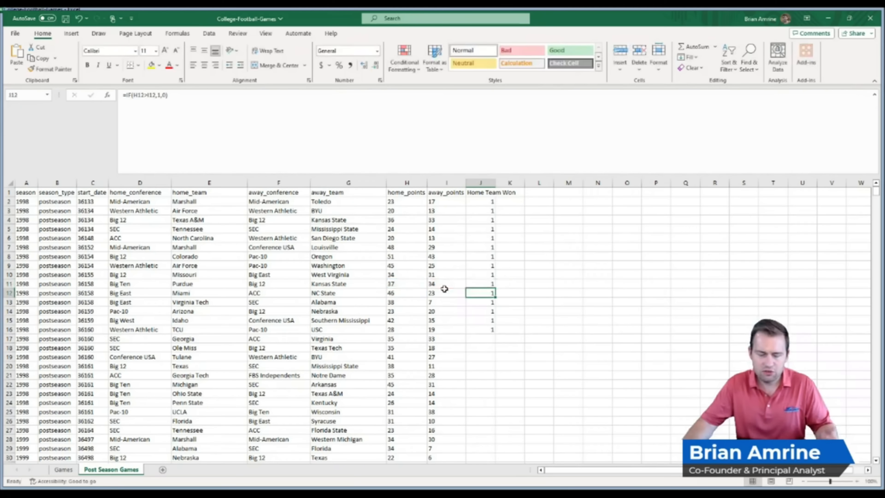
# - Fill the Home Team Won formula down column J to the last row of game data
pyautogui.click(487, 201)
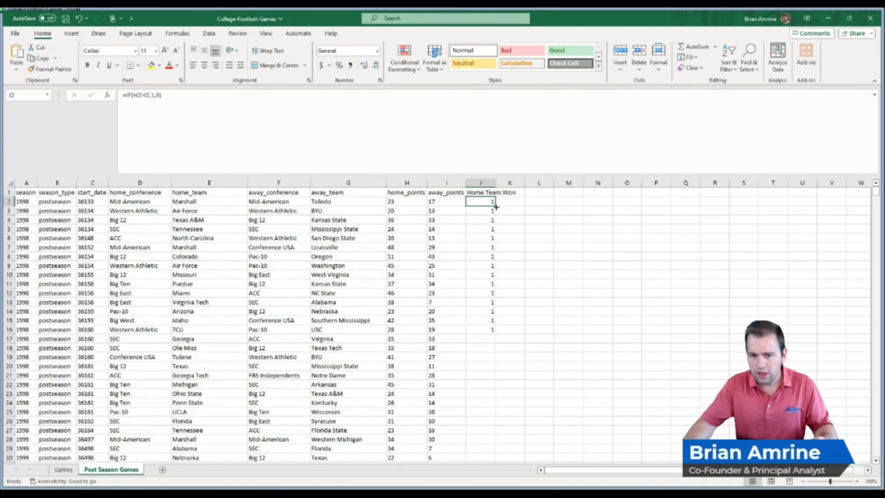
pyautogui.moveTo(496, 206); pyautogui.dragTo(495, 330)
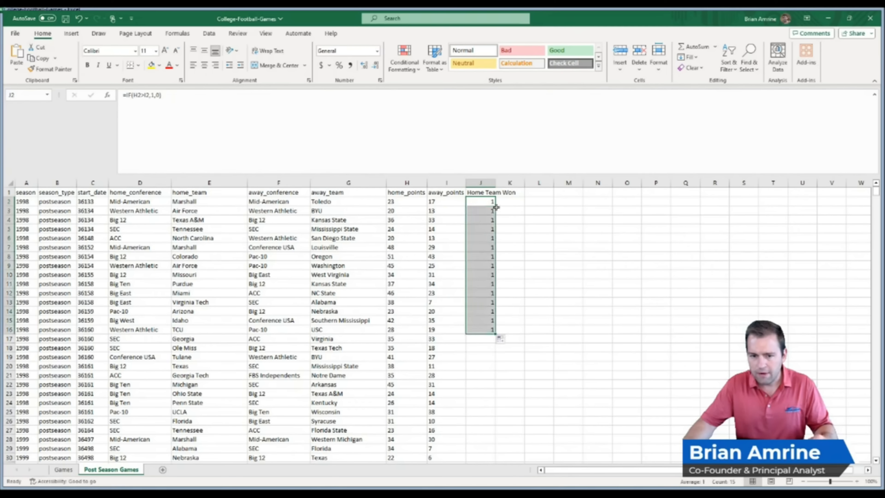
pyautogui.click(475, 328)
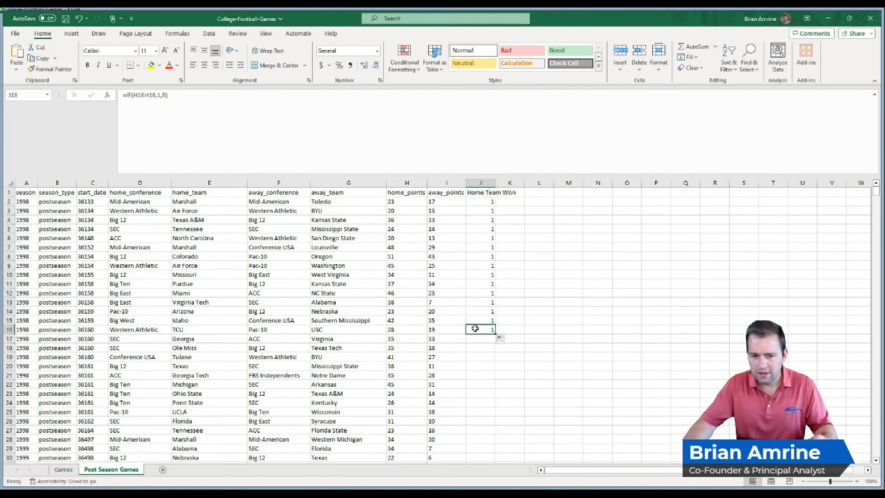
pyautogui.doubleClick(495, 331)
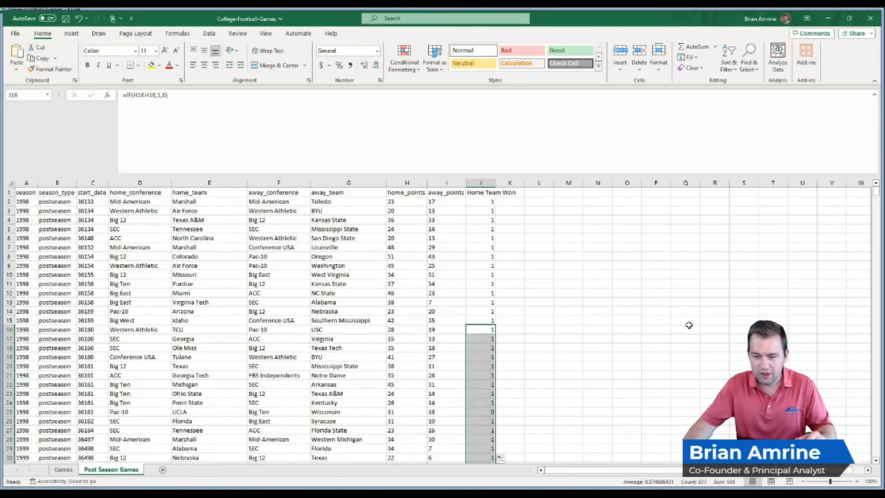
pyautogui.moveTo(876, 192); pyautogui.dragTo(840, 153)
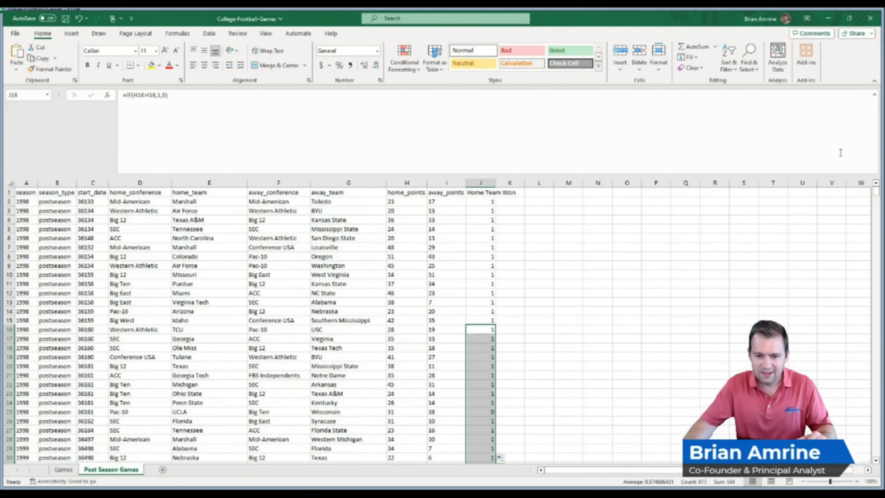
pyautogui.click(597, 283)
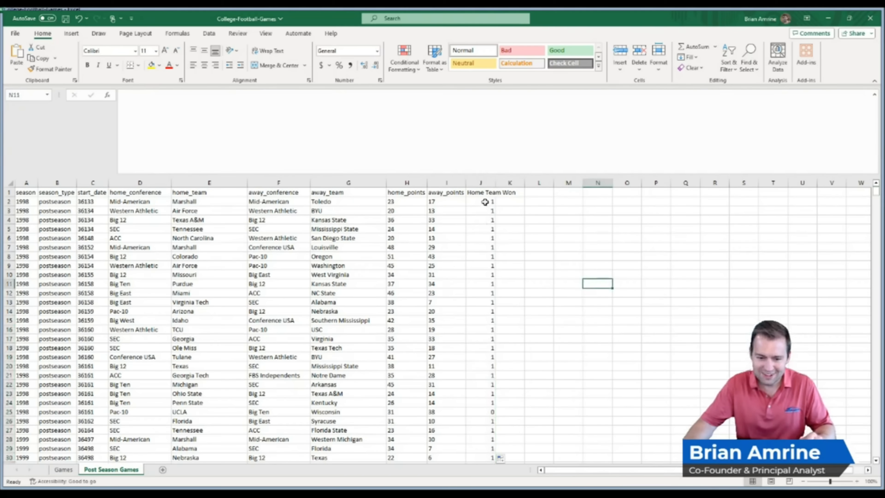
# - Check the Home Team Won result in row 25 against that game's away and home points
pyautogui.click(485, 202)
pyautogui.click(486, 412)
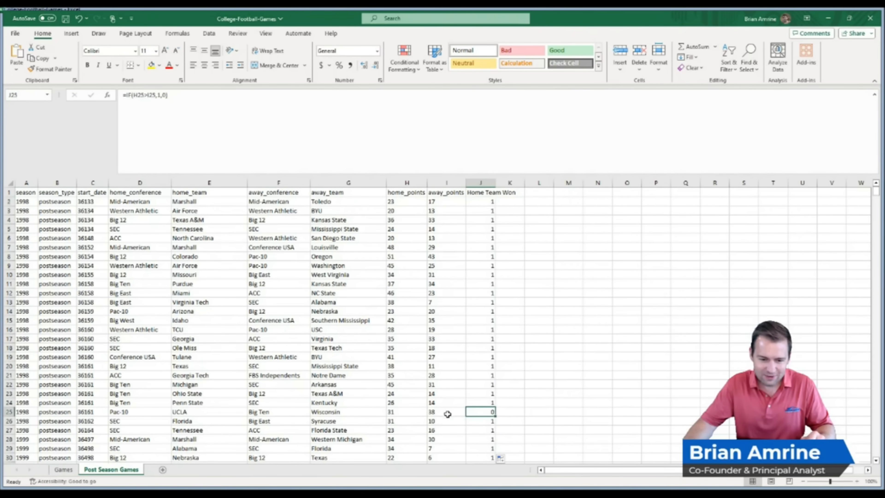
pyautogui.click(447, 414)
pyautogui.click(403, 412)
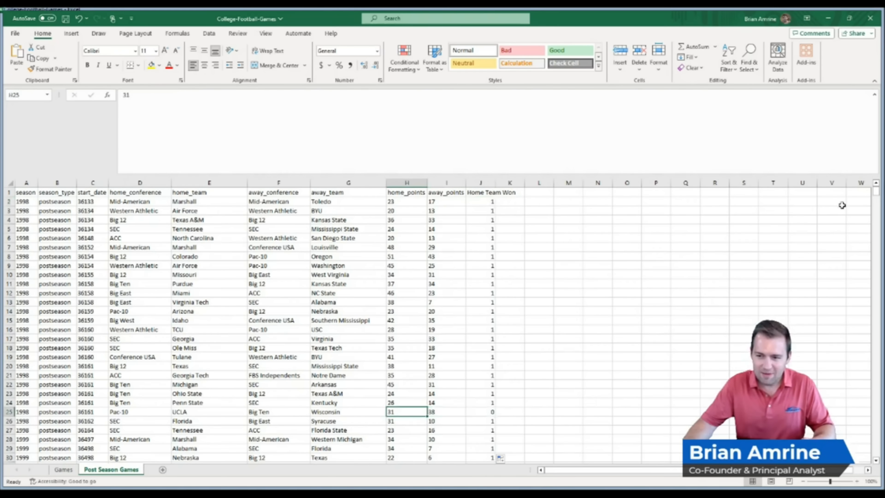
pyautogui.moveTo(876, 197); pyautogui.dragTo(869, 170)
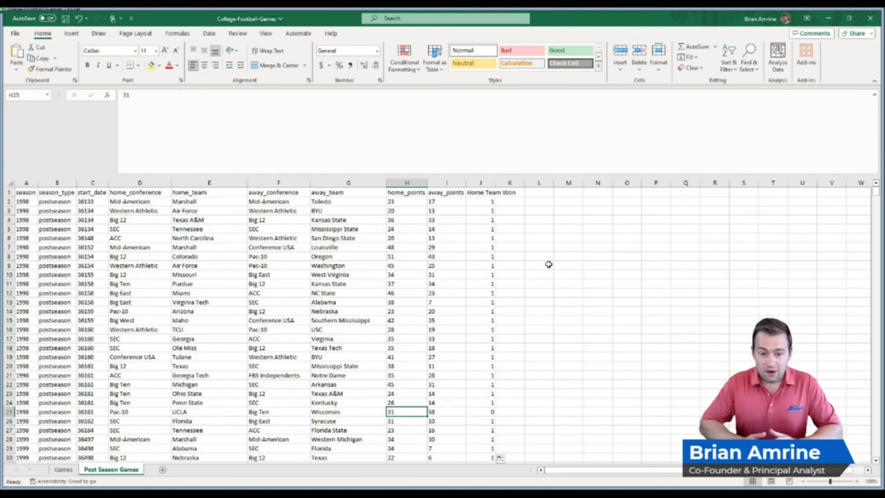
# - Left-align column J and autofit its width to the Home Team Won header
pyautogui.click(489, 181)
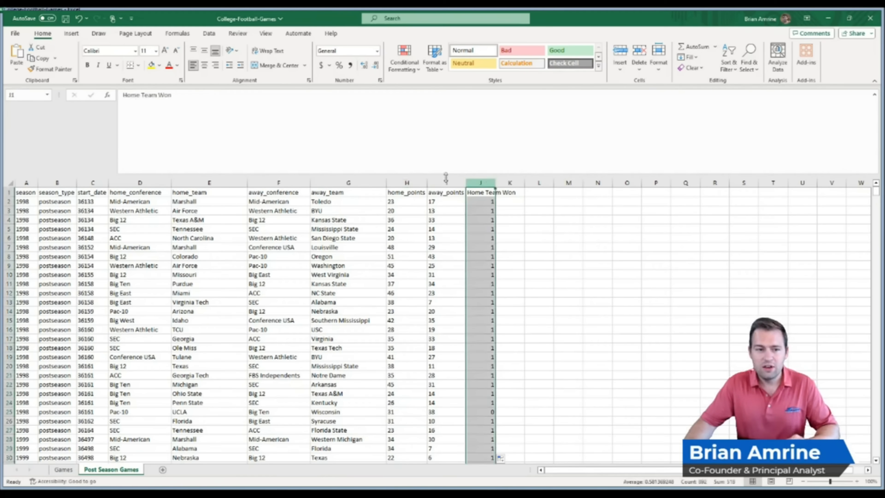
pyautogui.click(194, 66)
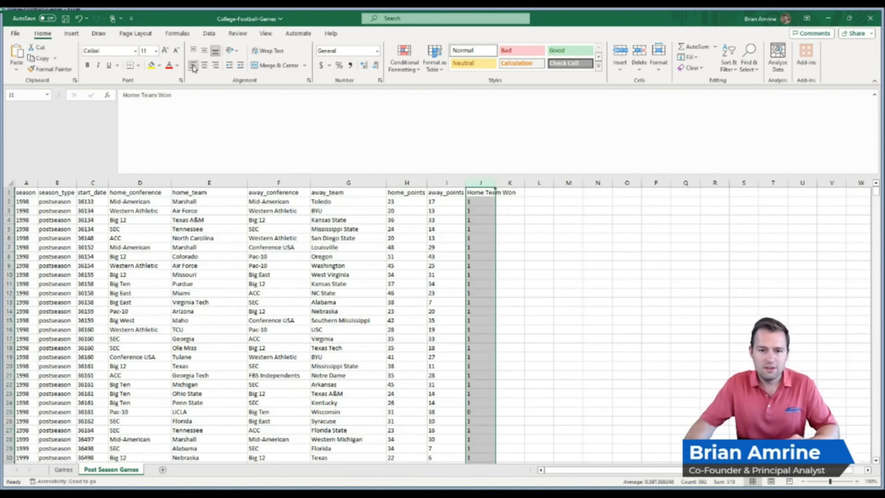
pyautogui.doubleClick(496, 182)
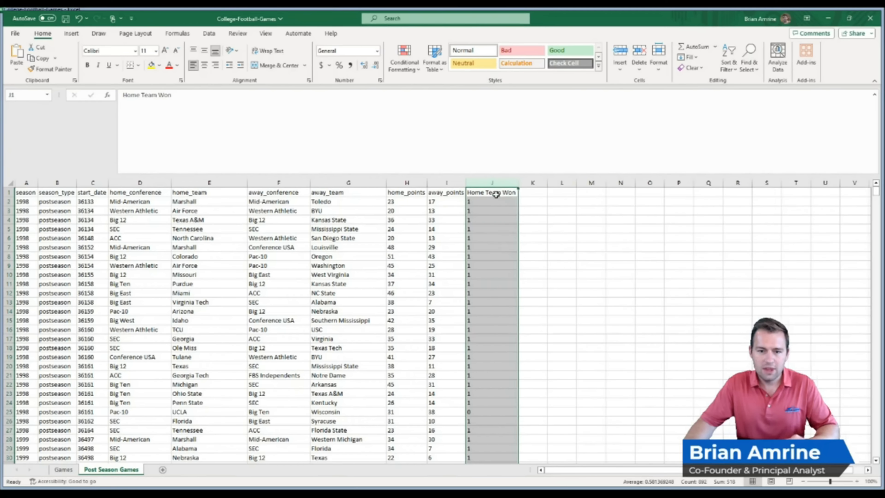
pyautogui.click(496, 195)
pyautogui.click(499, 182)
pyautogui.click(491, 193)
# - Try returning "Won" and "Lost" in J2 with the formula =IF(H2>I2,"Won","Lost")
pyautogui.click(488, 201)
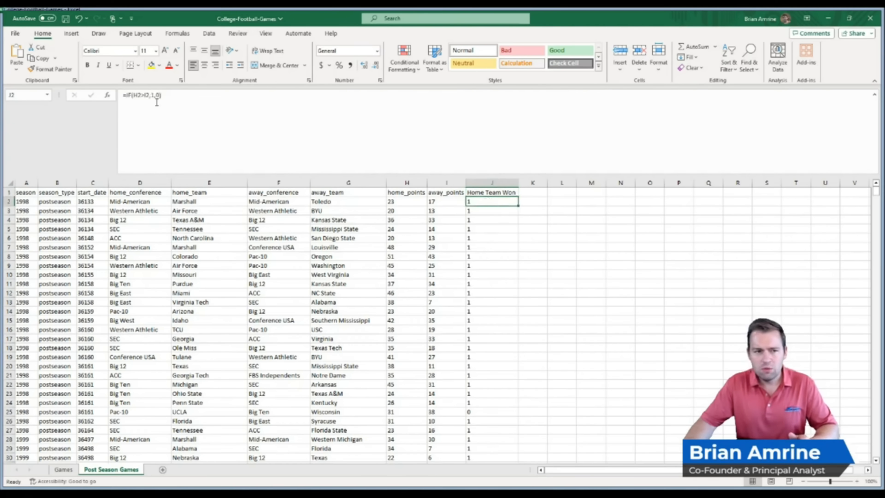
pyautogui.click(154, 95)
pyautogui.press('BackSpace')
pyautogui.write('""')
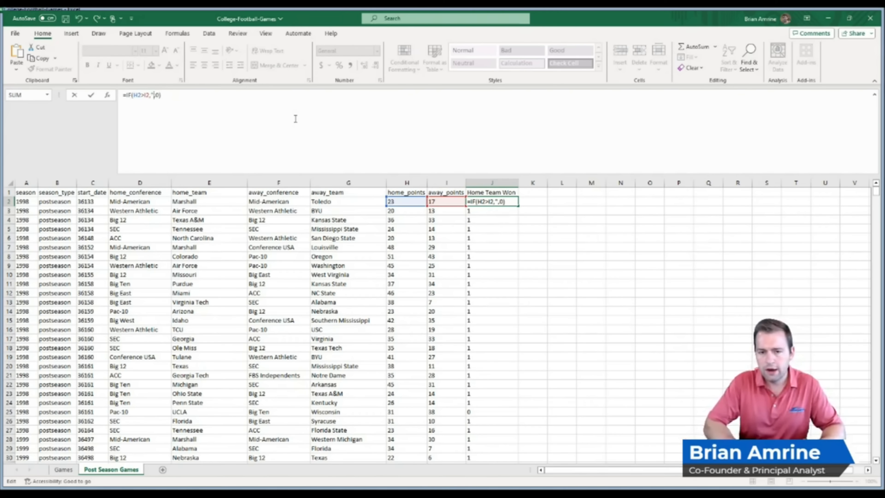
pyautogui.write('Won')
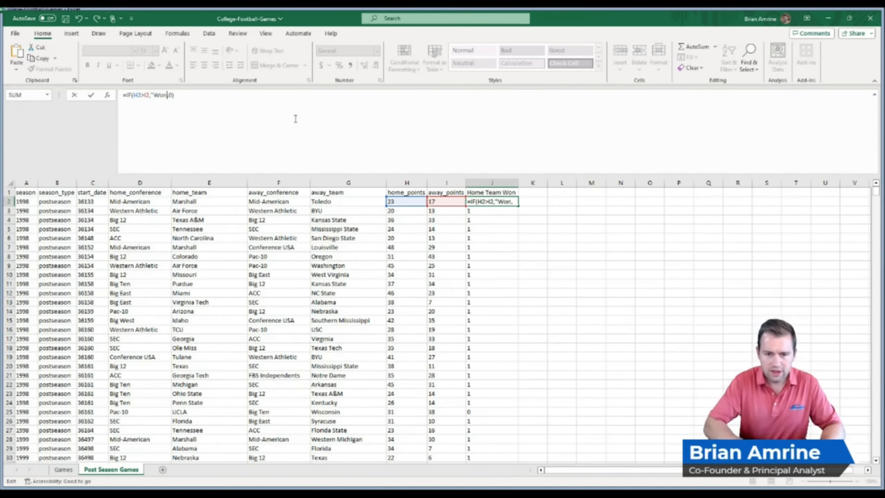
pyautogui.press('Right')
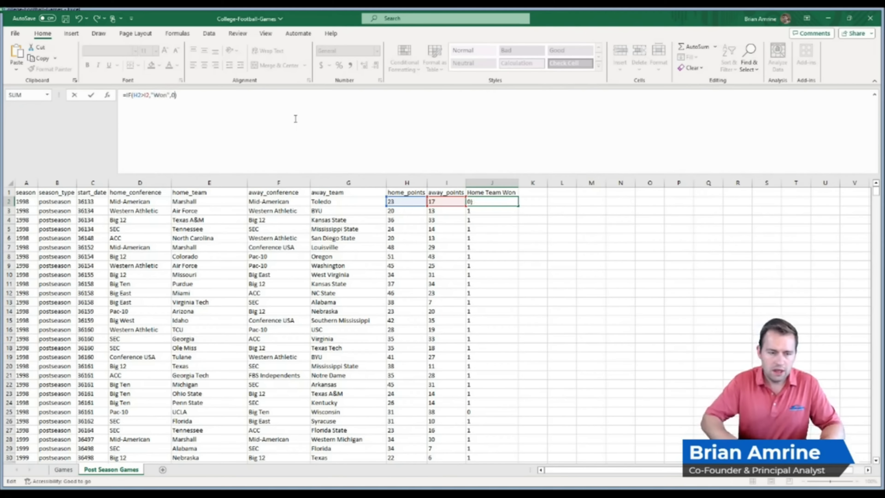
pyautogui.press('Delete')
pyautogui.write('"Lost"')
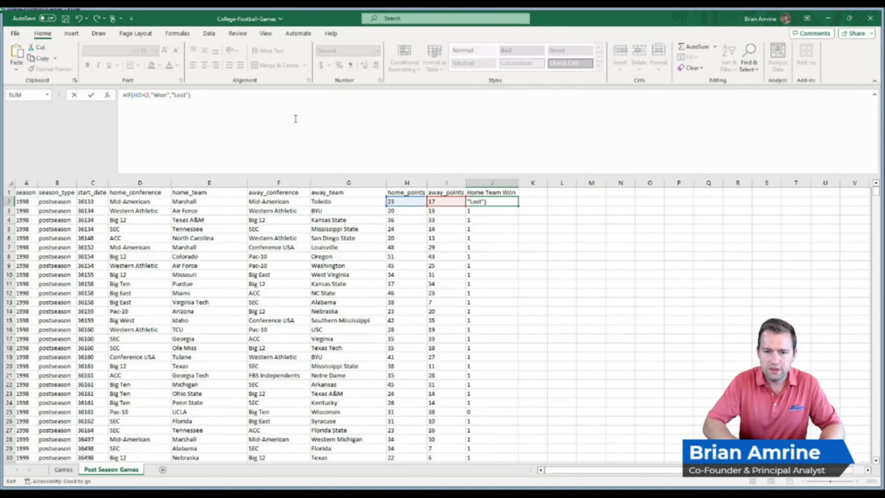
pyautogui.press('Return')
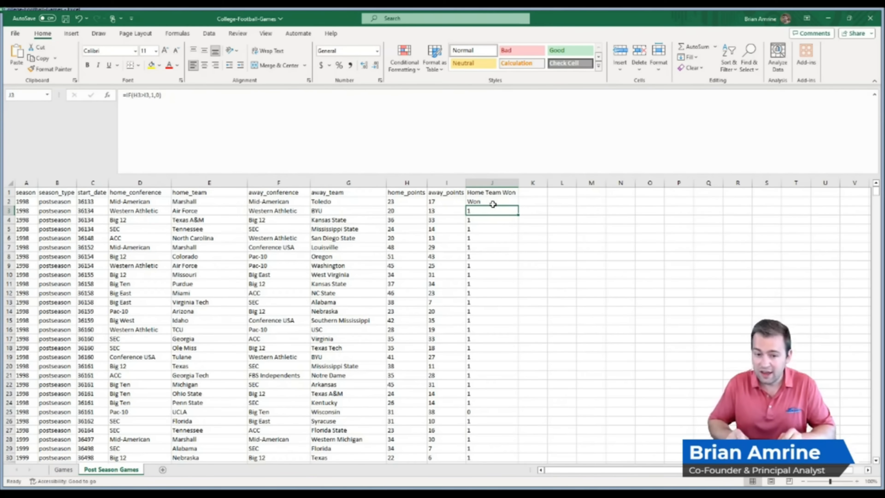
# - Review the text-based formula in J2, undo that formula change, and select the whole Home Team Won column
pyautogui.click(493, 203)
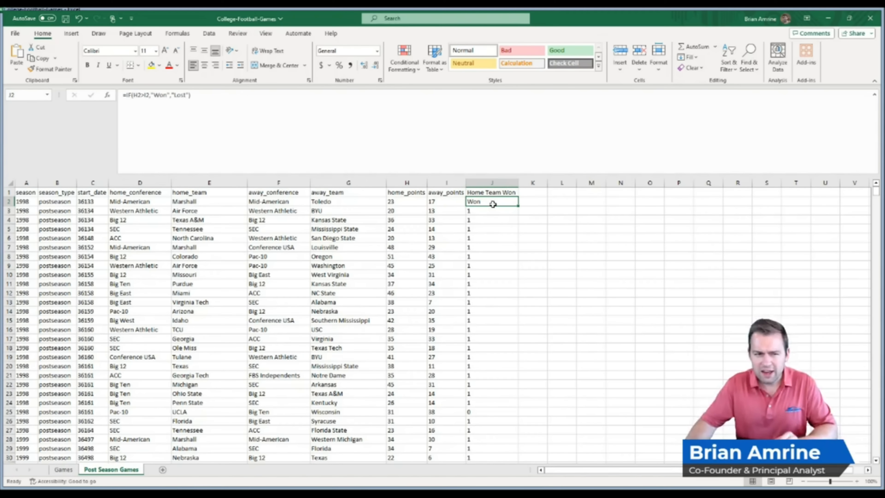
pyautogui.doubleClick(493, 205)
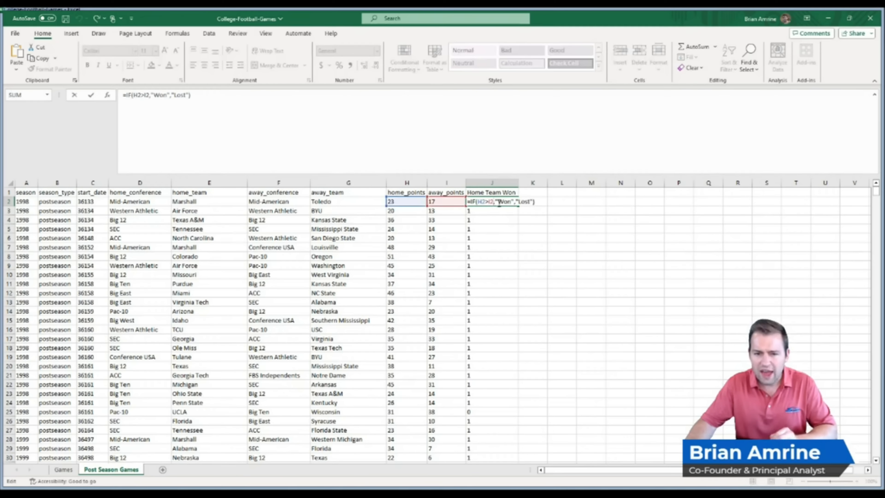
pyautogui.press('Return')
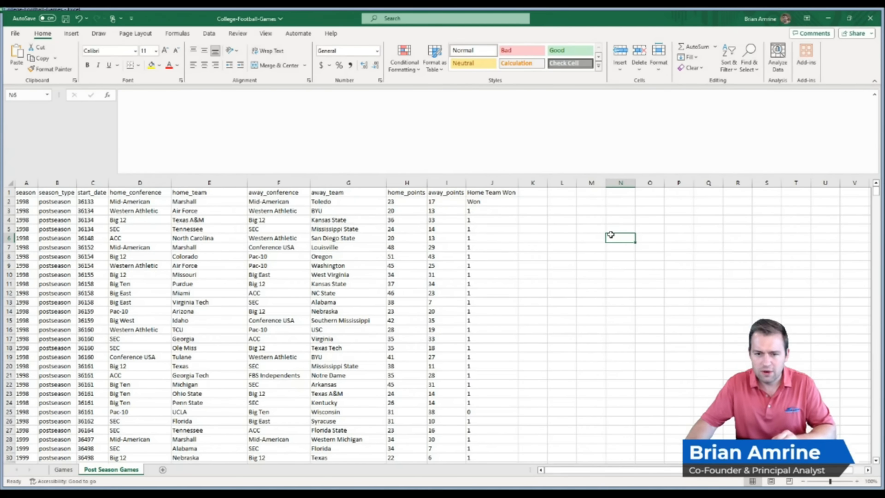
pyautogui.press('Up')
pyautogui.hotkey('ctrl', 'z')
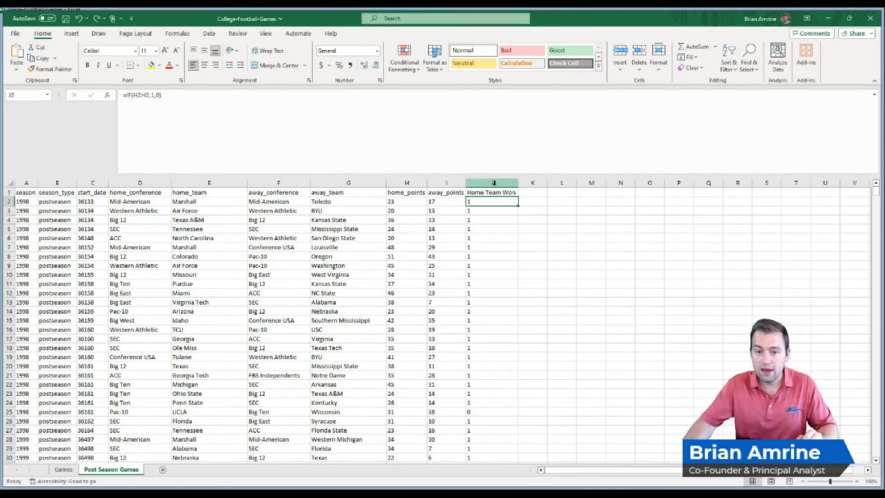
pyautogui.click(494, 183)
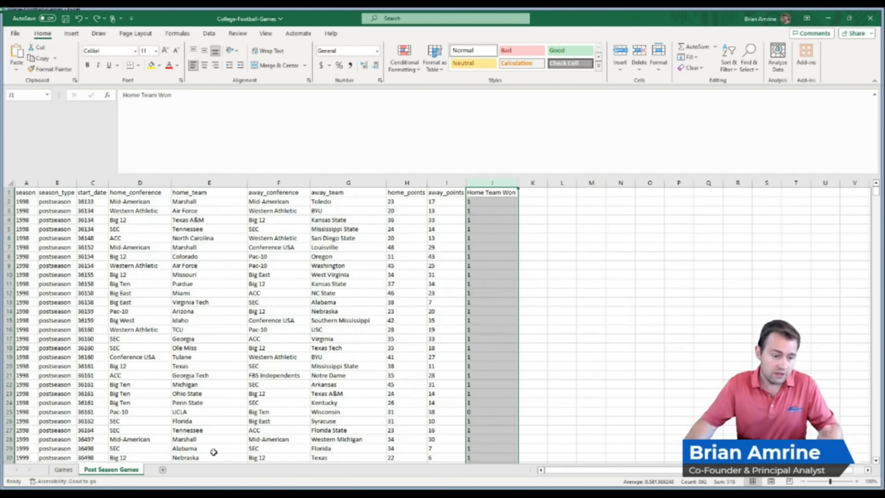
# - Add filters to the Games sheet's data and filter season_type to show only regular games
pyautogui.click(63, 471)
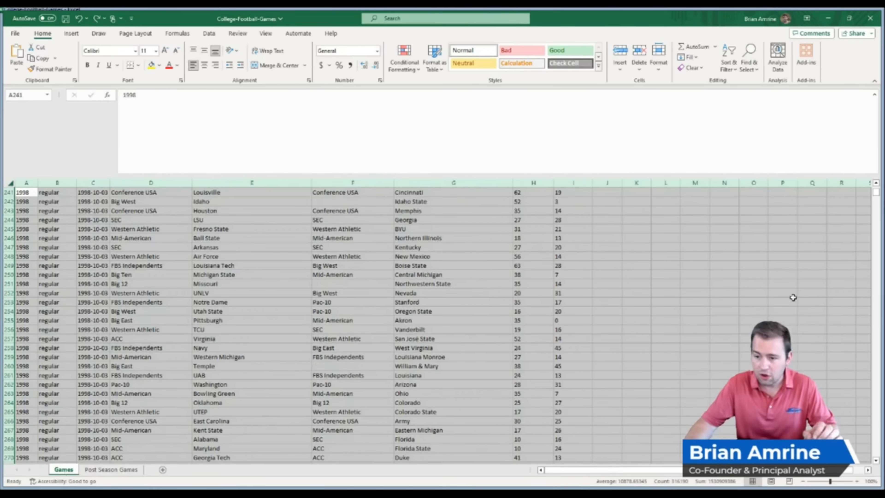
pyautogui.moveTo(876, 193); pyautogui.dragTo(877, 186)
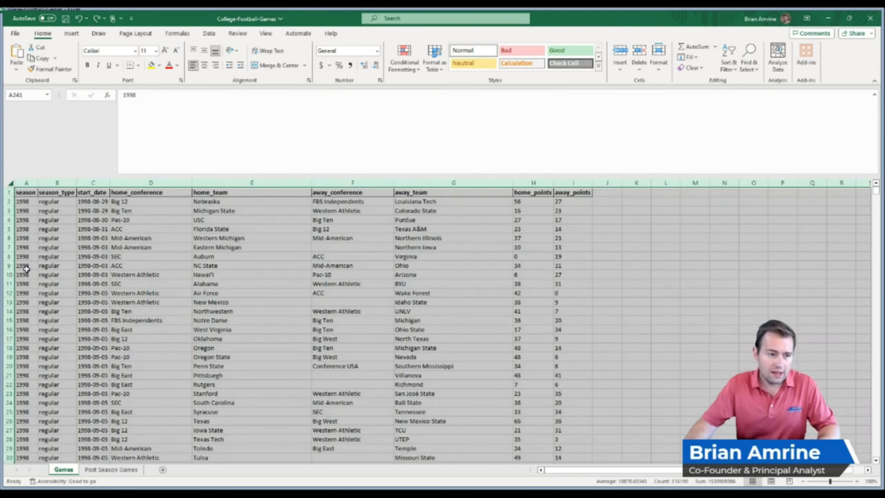
pyautogui.click(106, 266)
pyautogui.click(11, 181)
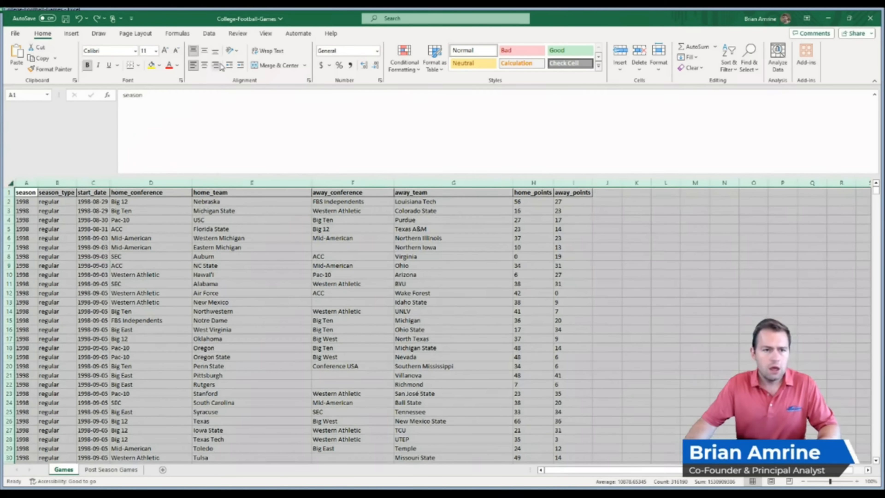
pyautogui.click(205, 34)
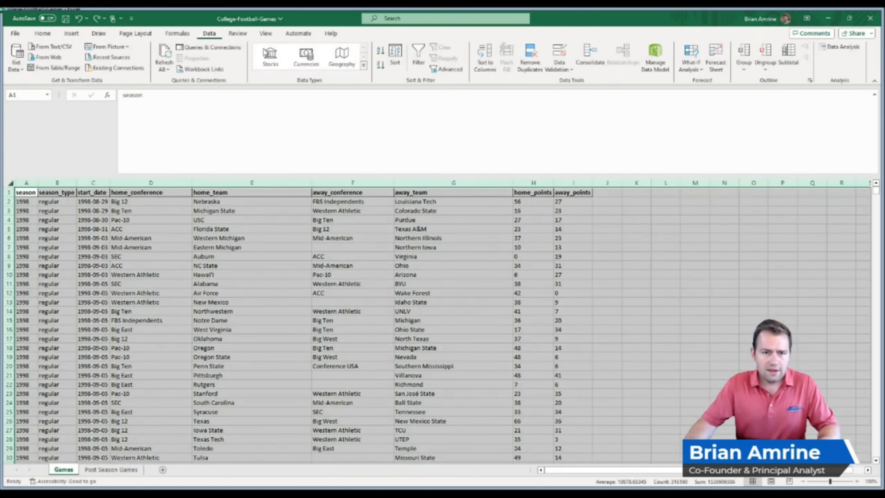
pyautogui.click(419, 57)
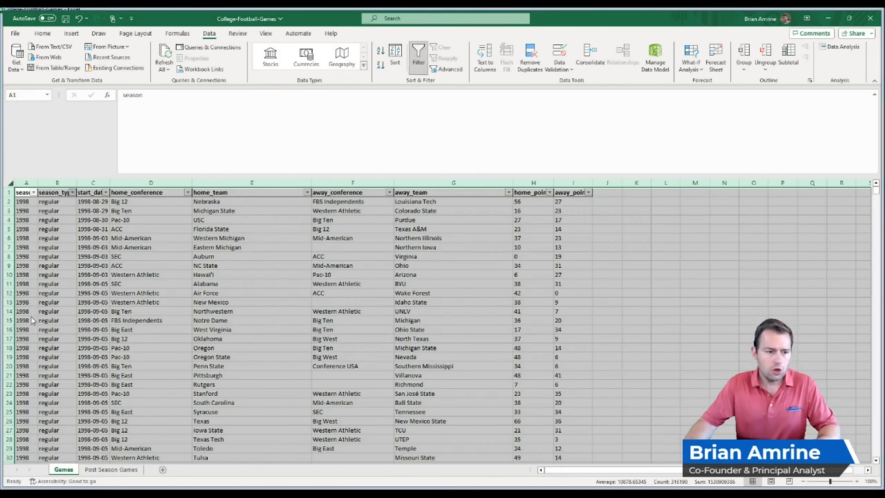
pyautogui.click(86, 394)
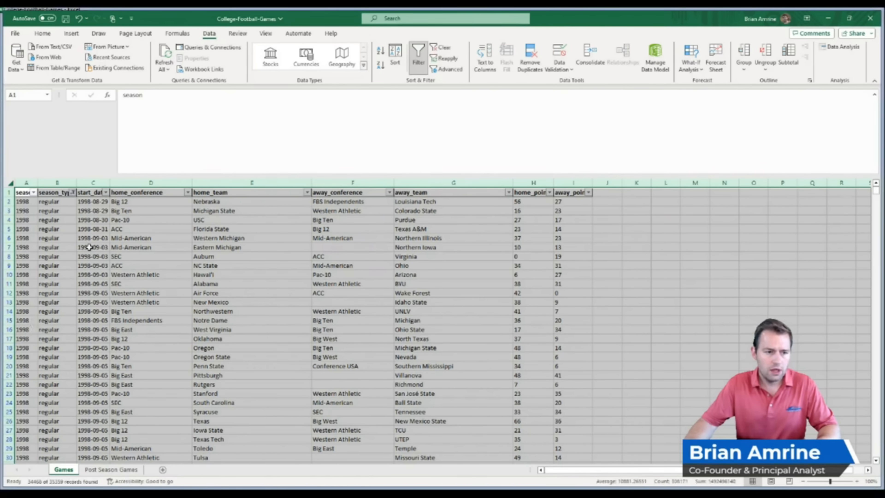
pyautogui.click(90, 247)
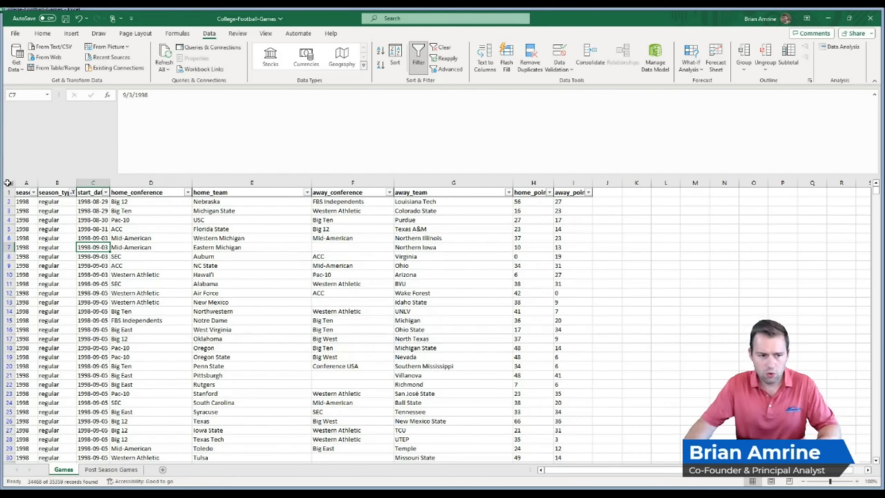
# - Copy the filtered Games data and paste it as values into a new worksheet
pyautogui.click(7, 183)
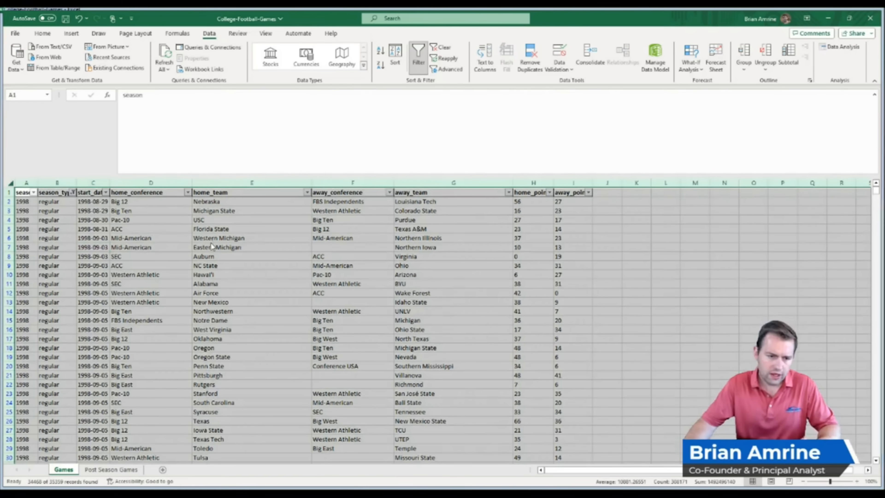
pyautogui.hotkey('ctrl', 'c')
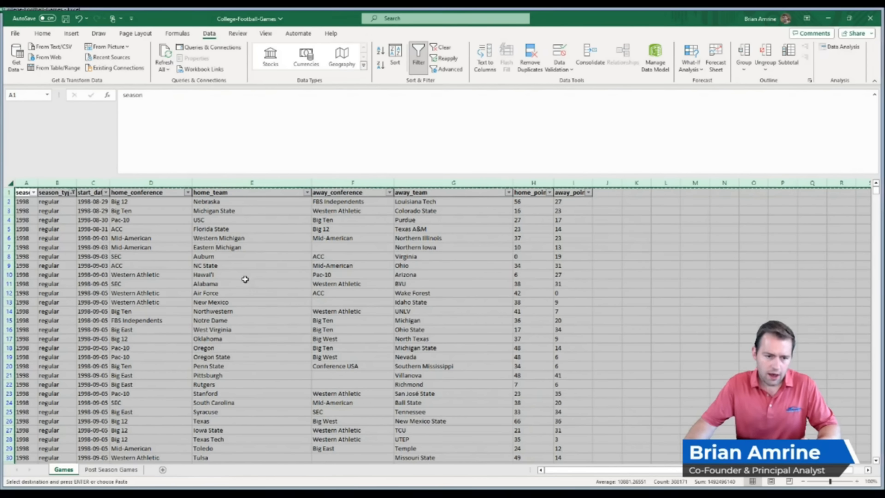
pyautogui.click(161, 470)
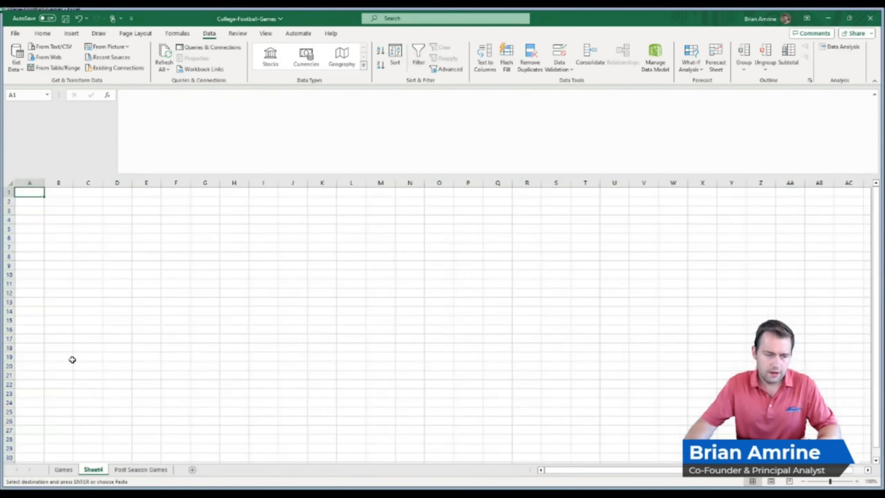
pyautogui.click(10, 183)
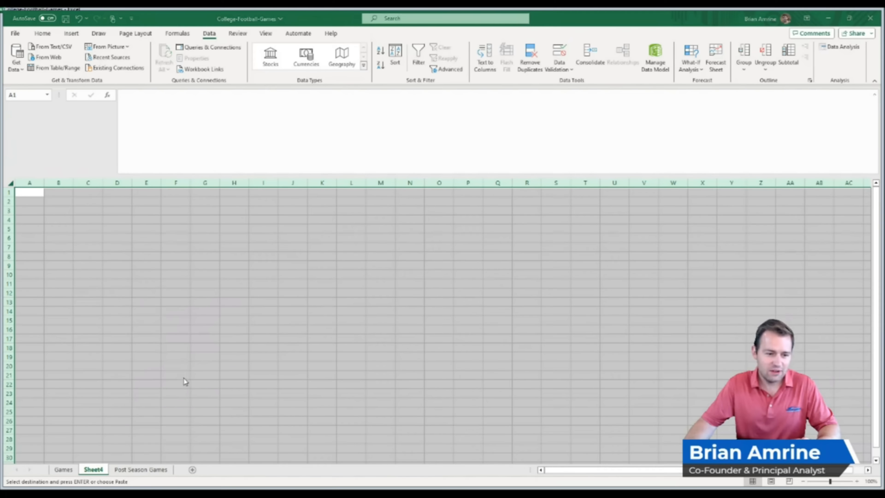
pyautogui.hotkey('ctrl', 'v')
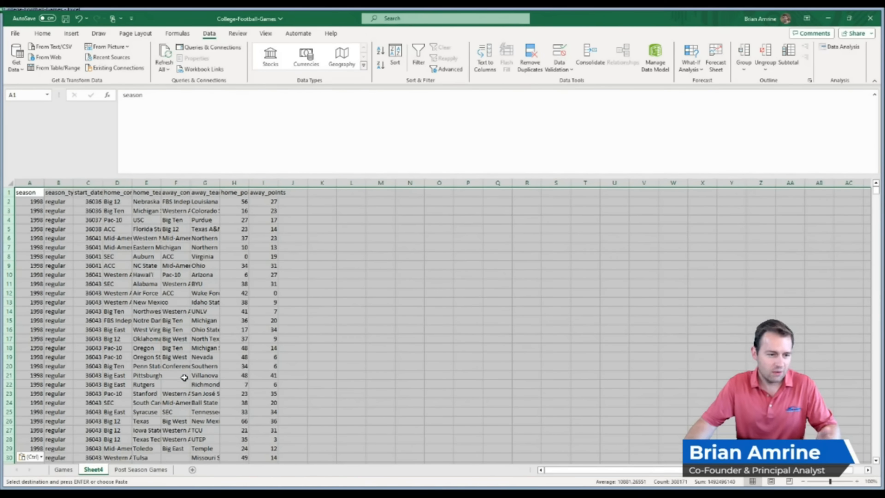
# - Check the season_type column in the pasted data on the new sheet
pyautogui.click(66, 264)
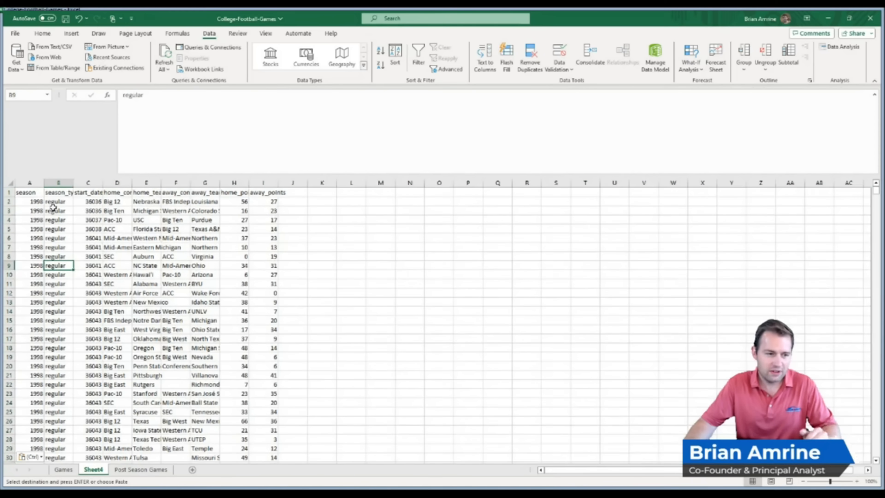
pyautogui.click(58, 183)
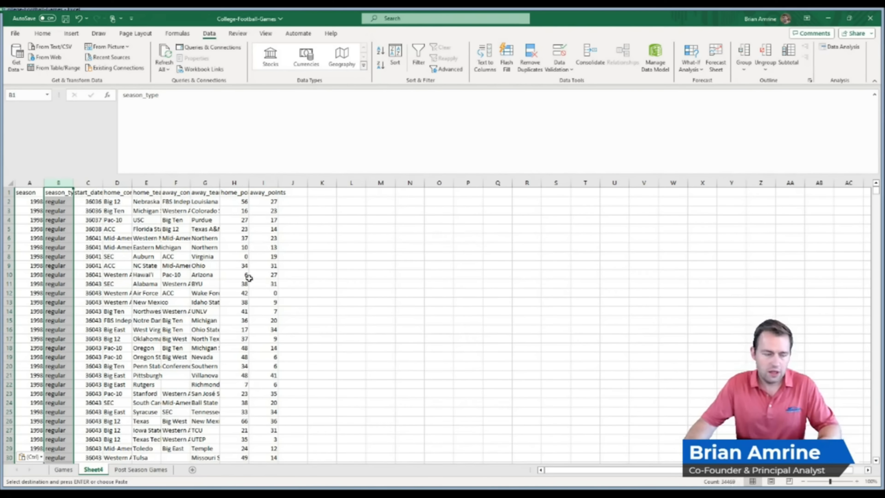
pyautogui.click(154, 229)
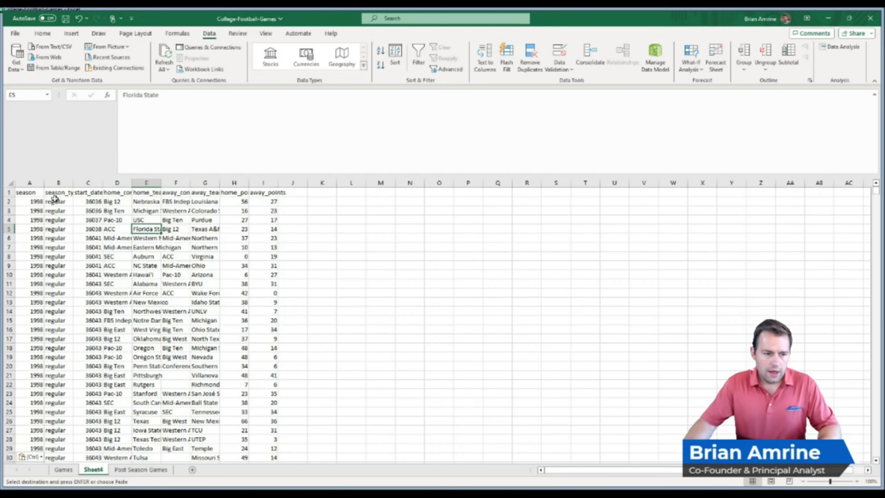
# - Autofit the widths of columns A through J and left-align their contents
pyautogui.moveTo(31, 181); pyautogui.dragTo(293, 182)
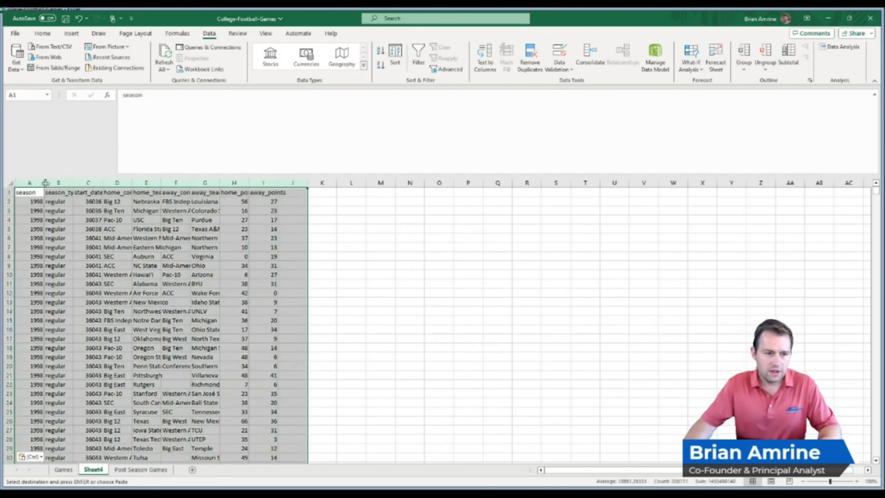
pyautogui.doubleClick(66, 188)
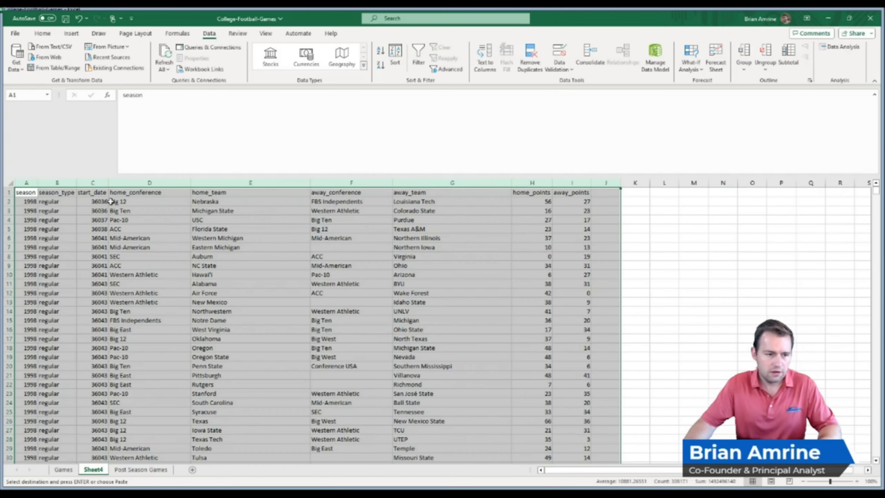
pyautogui.click(42, 34)
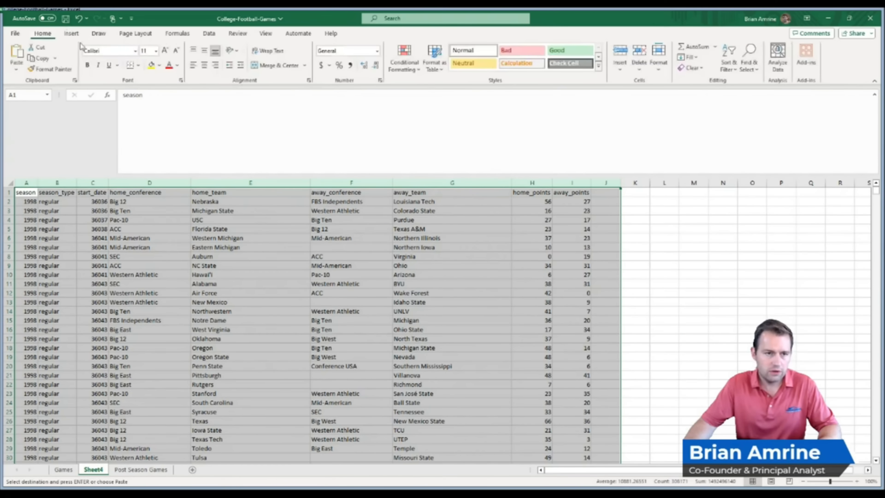
pyautogui.click(194, 66)
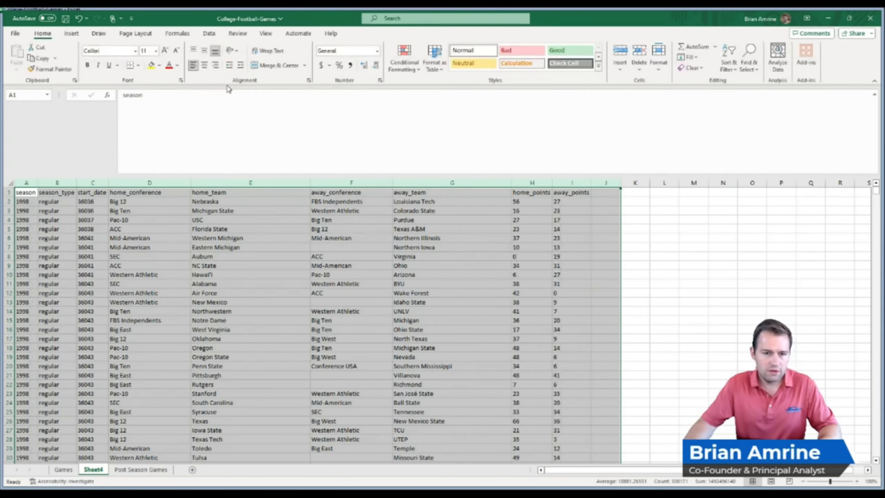
pyautogui.click(528, 208)
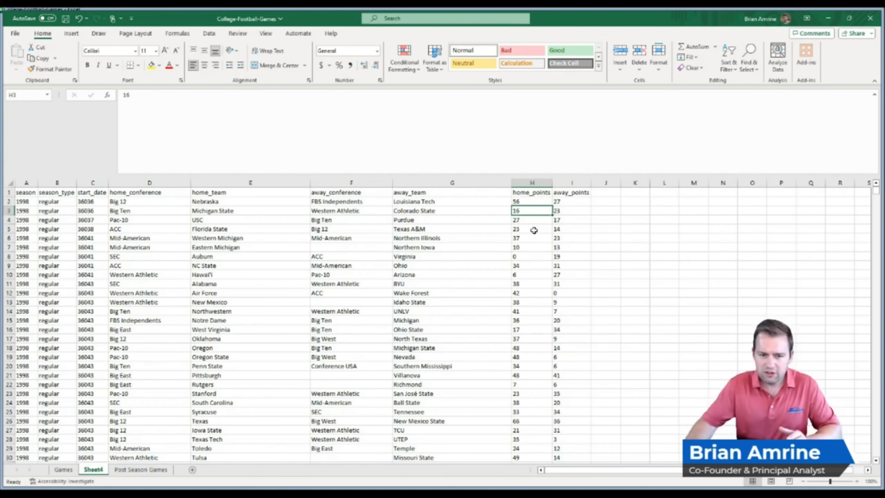
# - Add a Game Type column in column J and fill it with "Home" for every game row
pyautogui.click(250, 184)
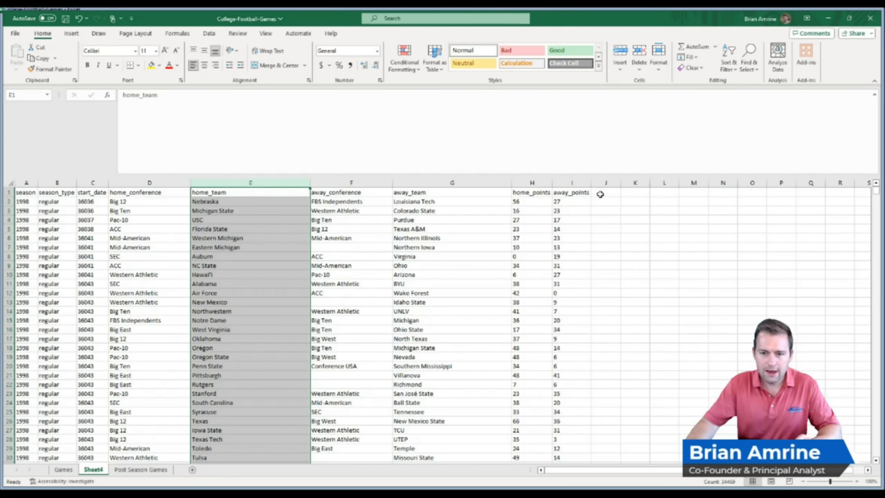
pyautogui.click(600, 194)
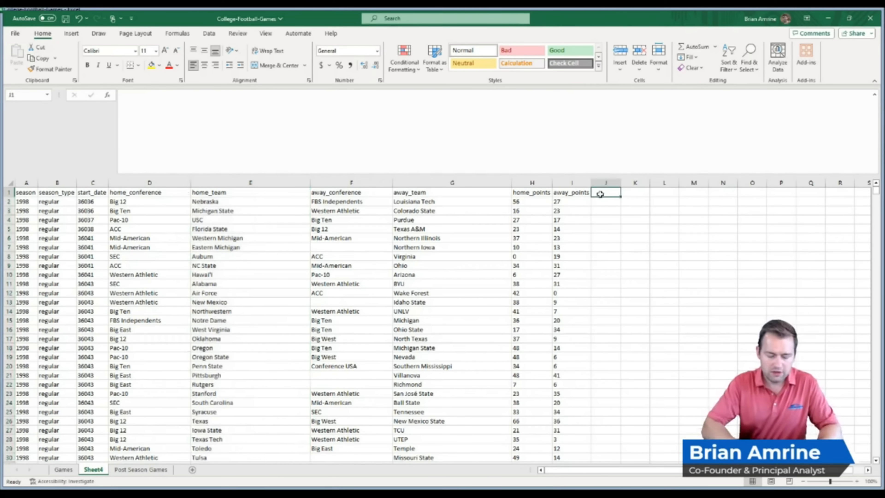
pyautogui.write('Game Type')
pyautogui.press('Return')
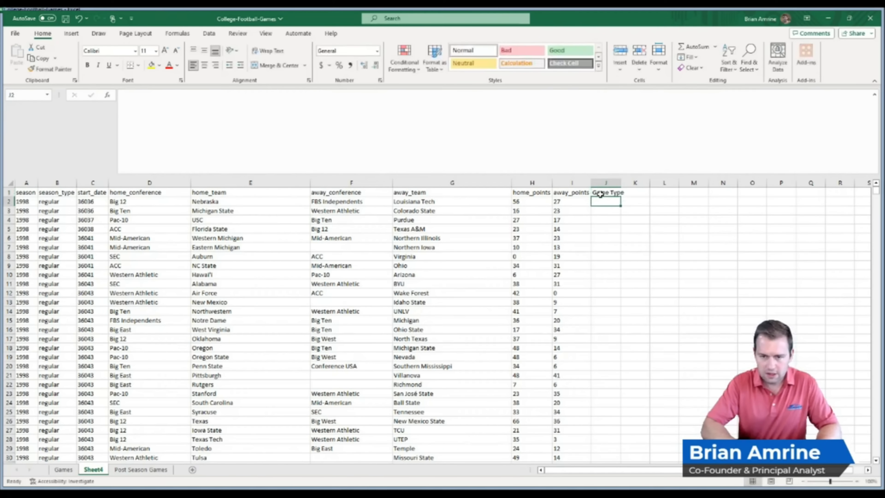
pyautogui.write('Home')
pyautogui.press('Return')
pyautogui.click(610, 204)
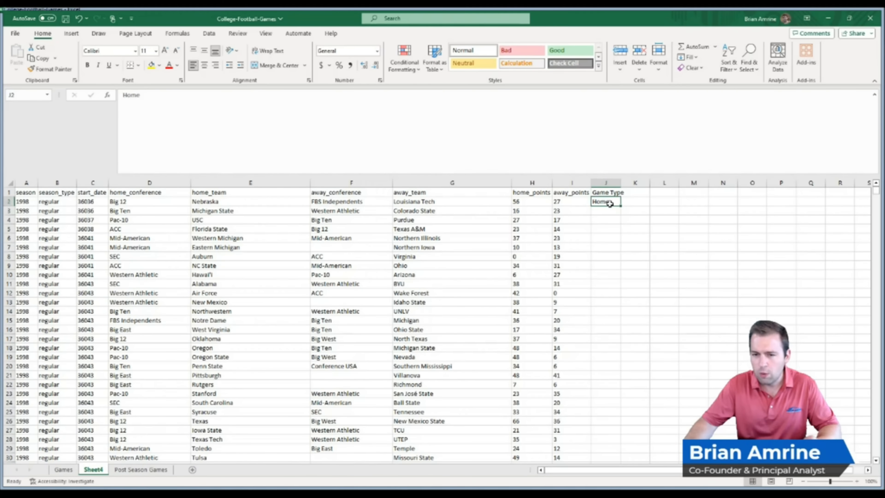
pyautogui.doubleClick(620, 206)
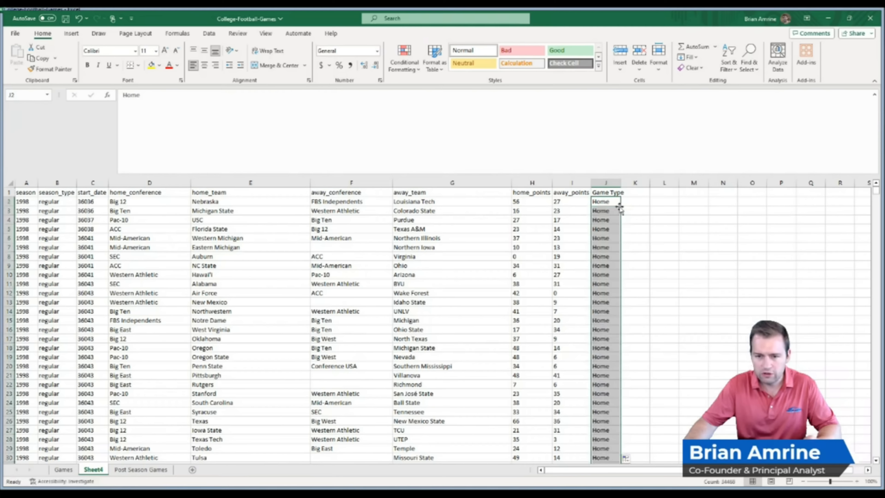
# - Add a Team column in column K with the formula =E2, filled down to return each home team
pyautogui.click(632, 190)
pyautogui.write('Team')
pyautogui.press('Return')
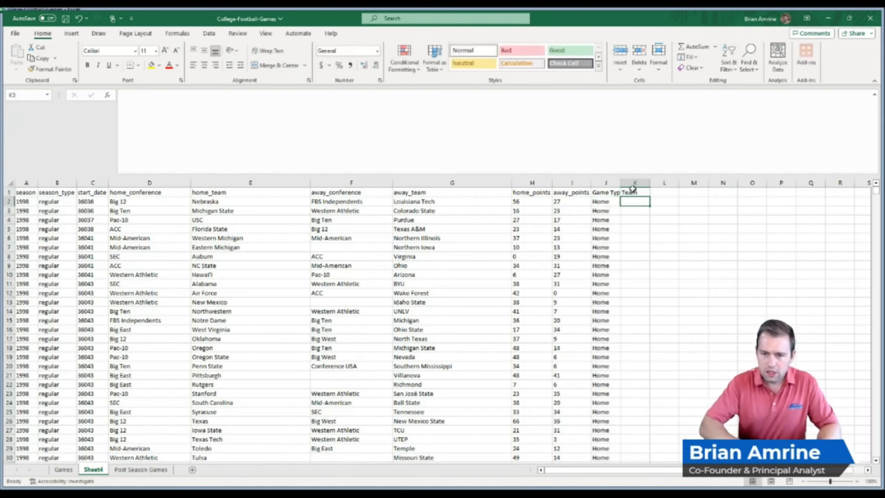
pyautogui.write('=')
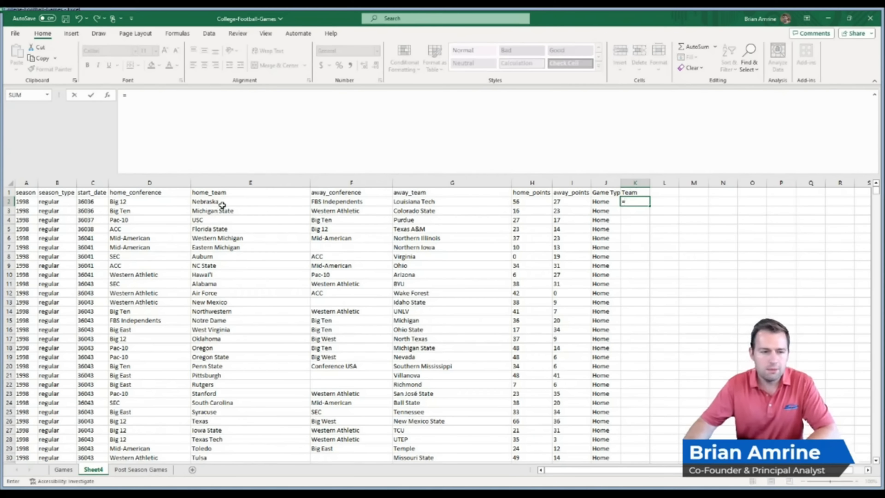
pyautogui.click(223, 204)
pyautogui.press('Return')
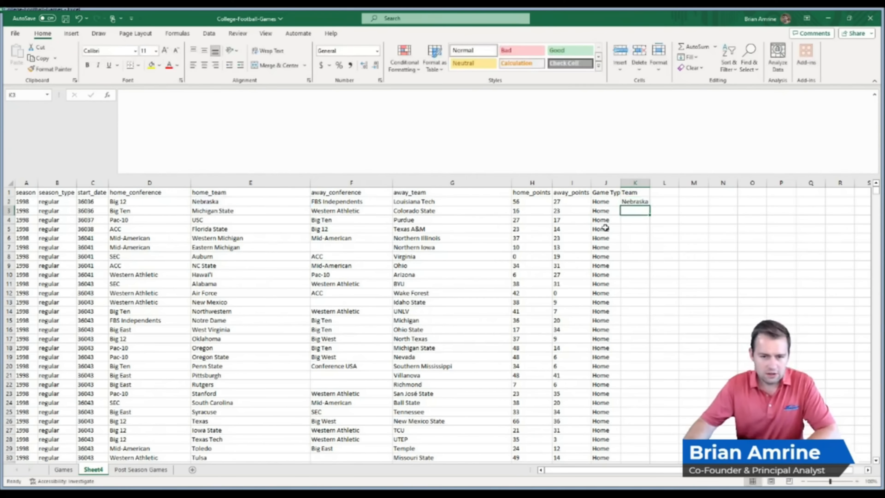
pyautogui.click(639, 202)
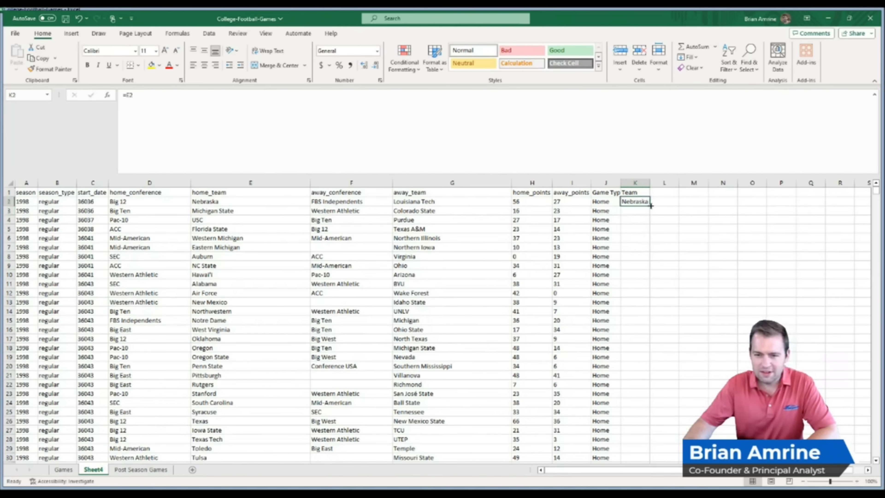
pyautogui.doubleClick(650, 205)
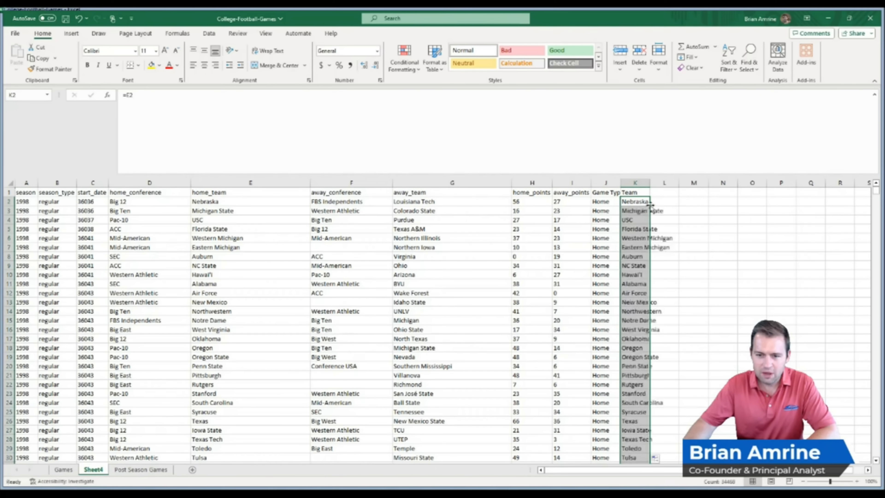
# - Add the column header "Won" in L1
pyautogui.click(650, 192)
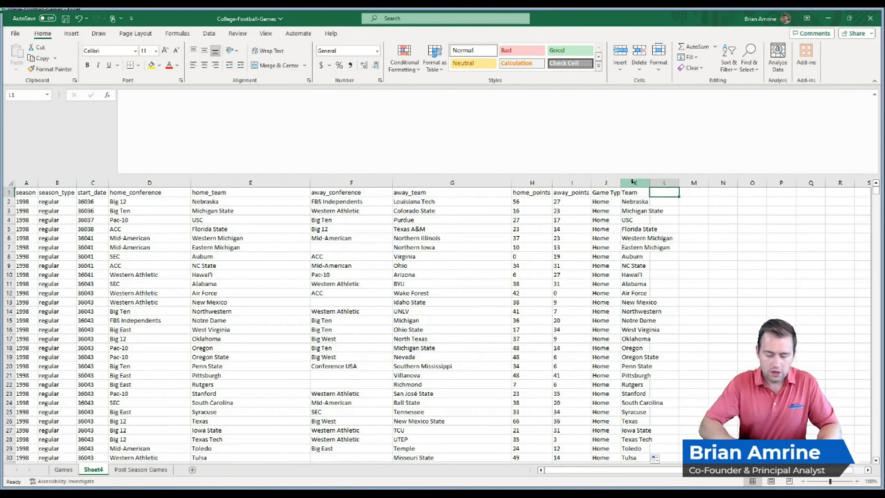
pyautogui.write('Wi')
pyautogui.write('on')
pyautogui.press('Return')
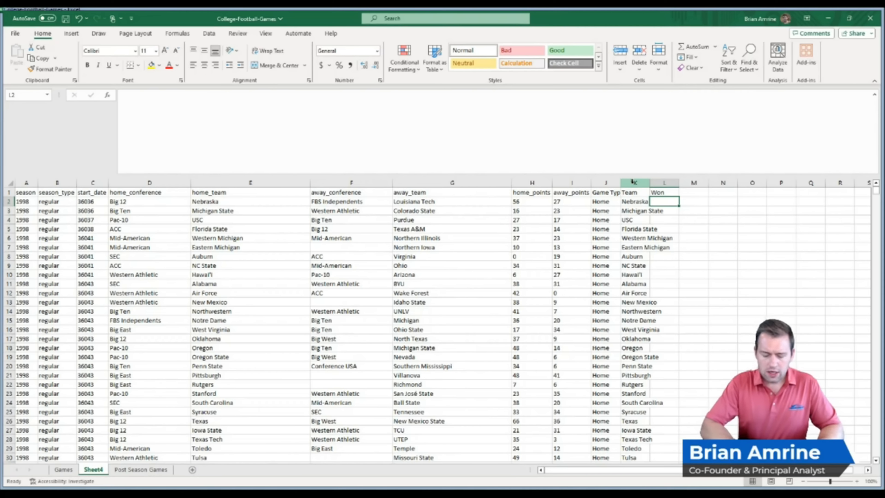
# - Enter =IF(H2>I2,1,0) in L2 to flag home-team wins and fill it down the Won column
pyautogui.write('=')
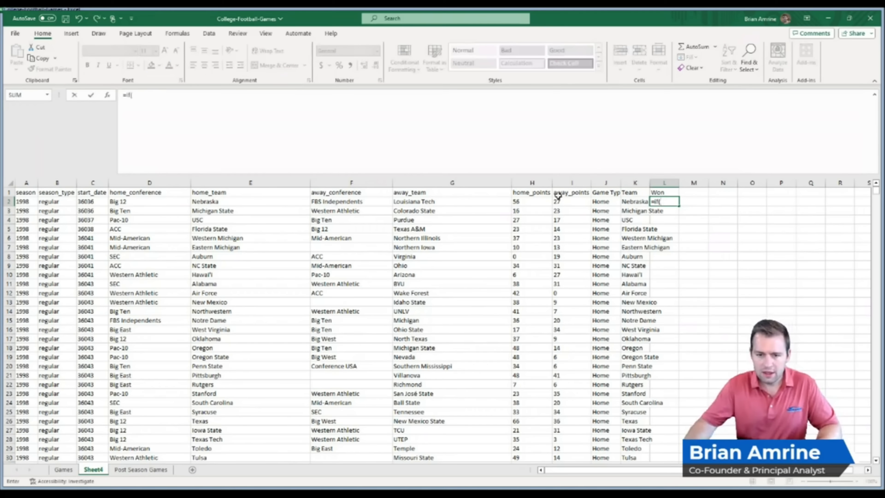
pyautogui.write('if(')
pyautogui.click(541, 200)
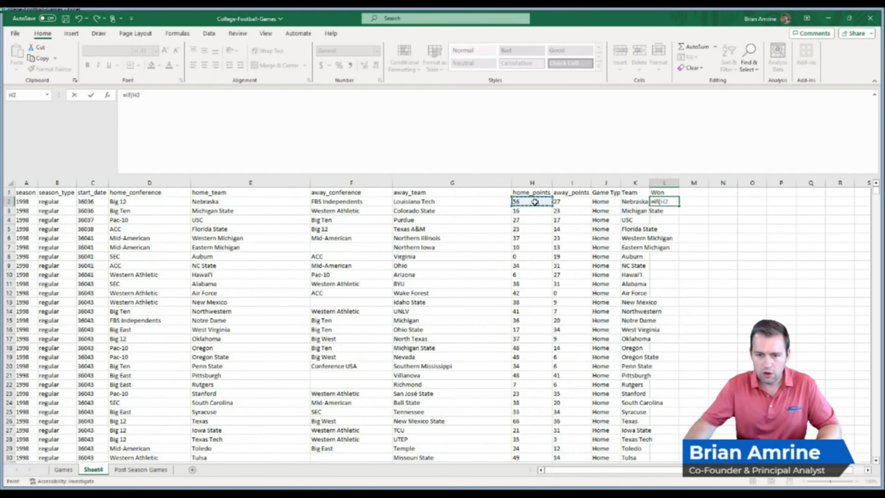
pyautogui.write('>')
pyautogui.click(564, 201)
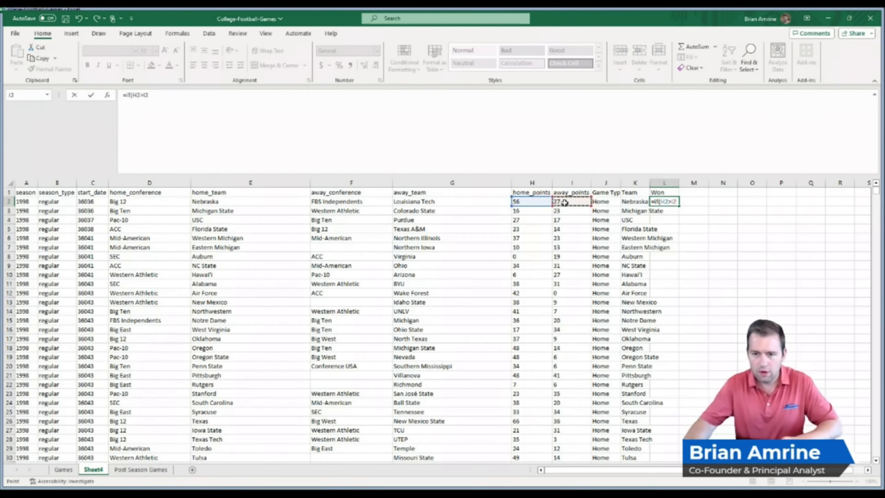
pyautogui.write(',')
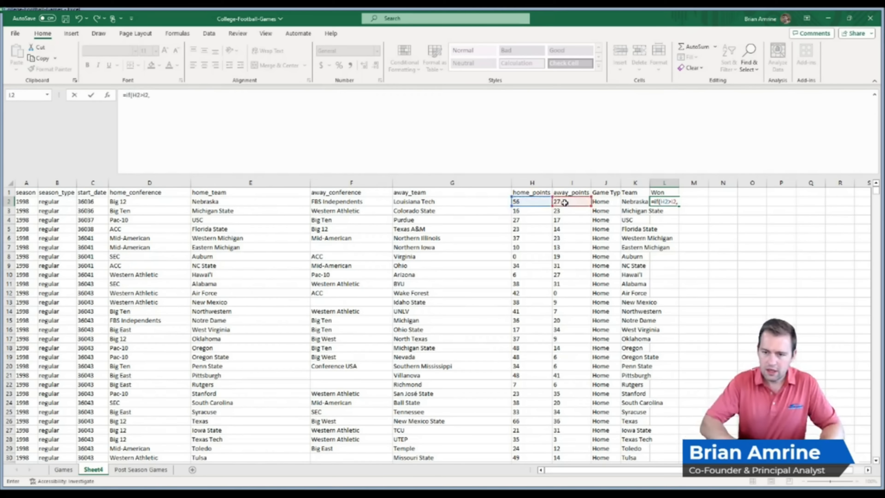
pyautogui.write('1')
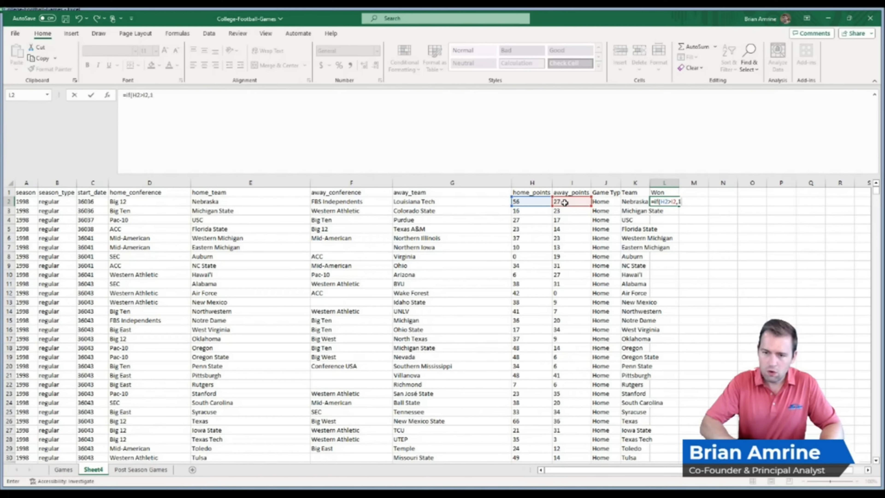
pyautogui.write(',0)')
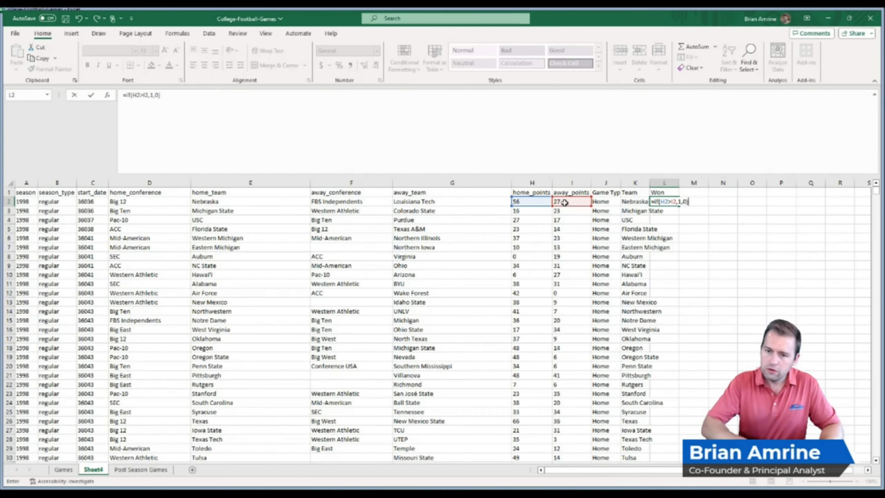
pyautogui.press('Return')
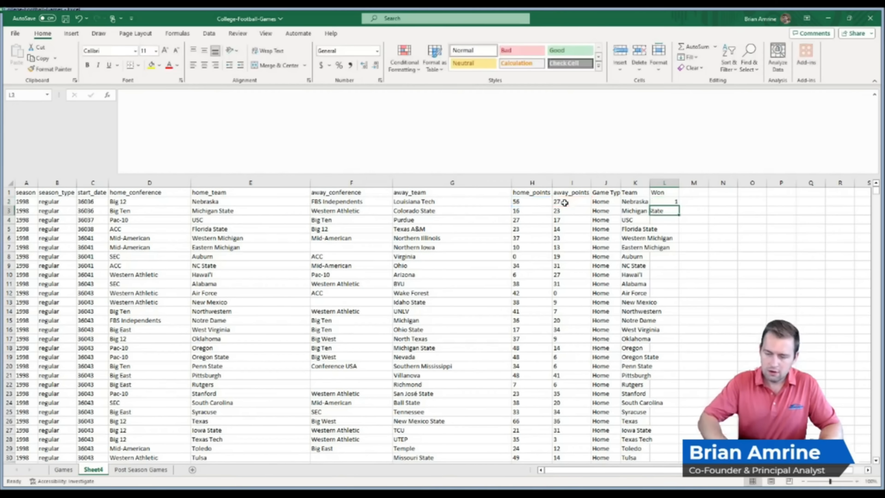
pyautogui.click(671, 201)
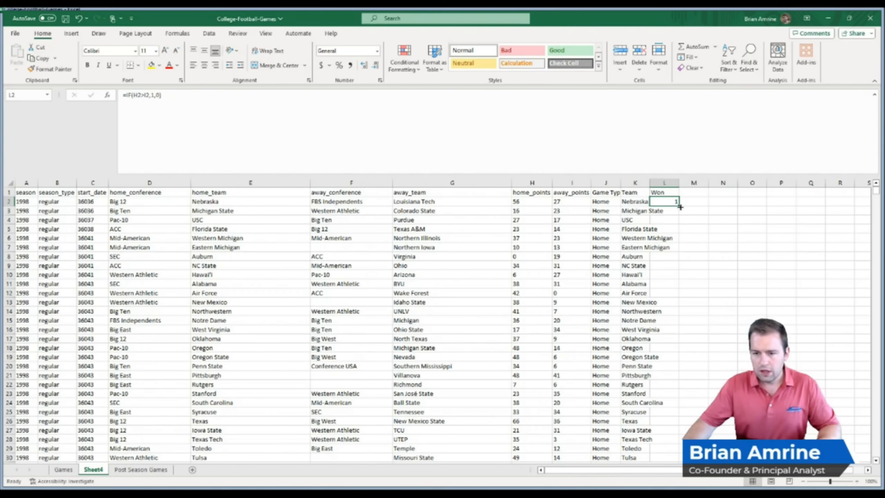
pyautogui.doubleClick(680, 207)
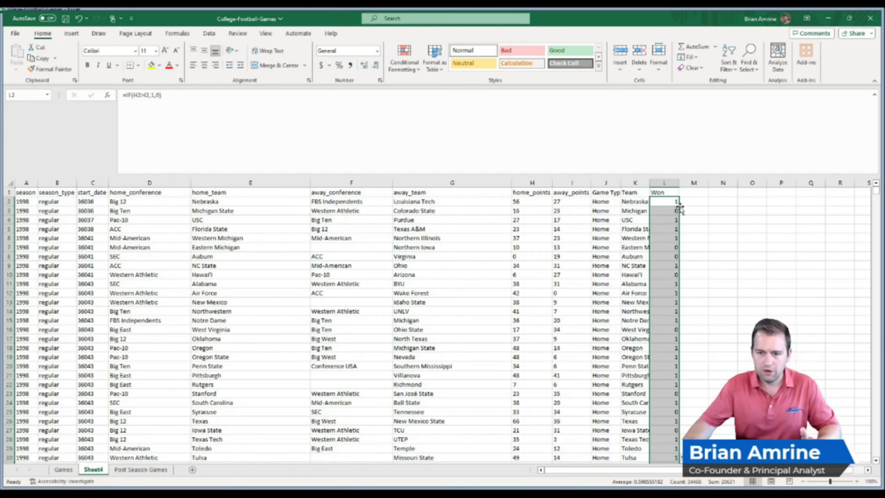
# - Add the column header "Point Differential" in M1
pyautogui.click(690, 194)
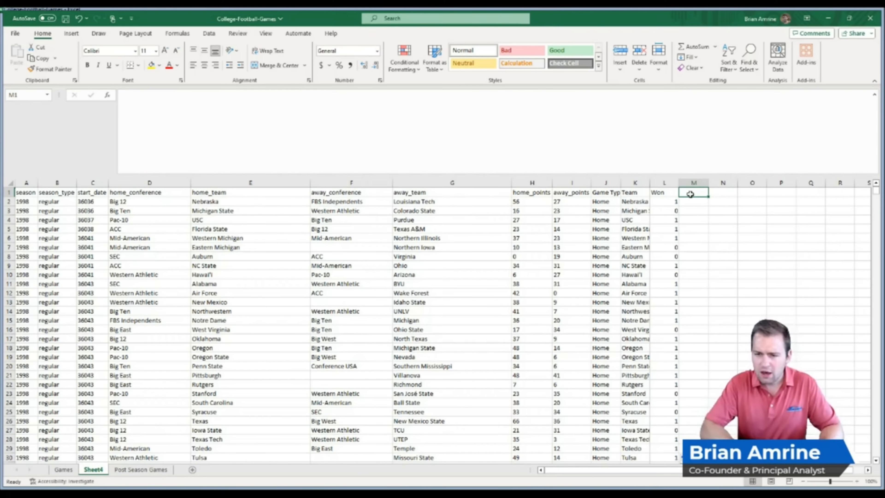
pyautogui.write('P')
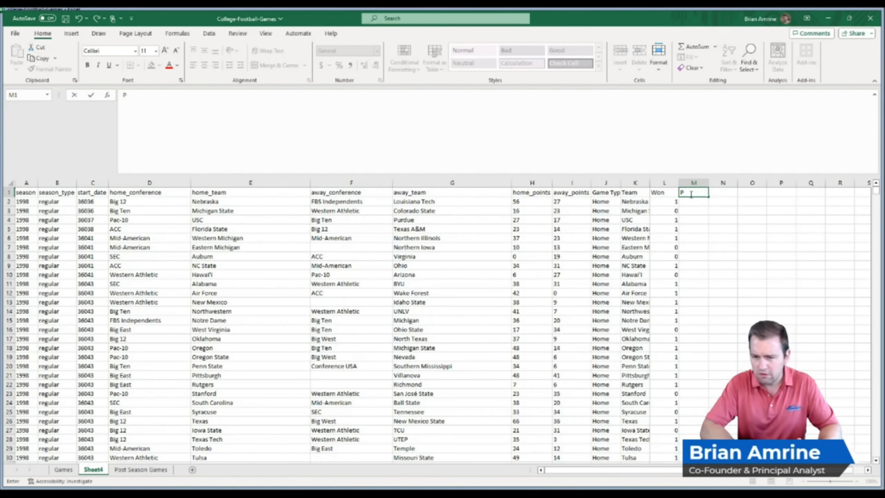
pyautogui.write('oint Differential')
pyautogui.press('Return')
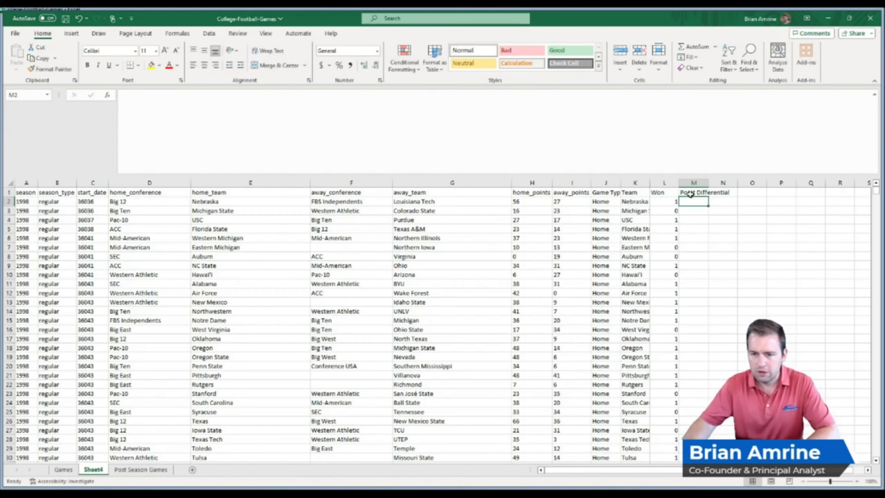
# - Calculate home points minus away points with =H2-I2 in M2, fill it down the column, and check row 3's formulas
pyautogui.write('=')
pyautogui.click(523, 205)
pyautogui.write('-')
pyautogui.click(571, 202)
pyautogui.press('Return')
pyautogui.click(702, 203)
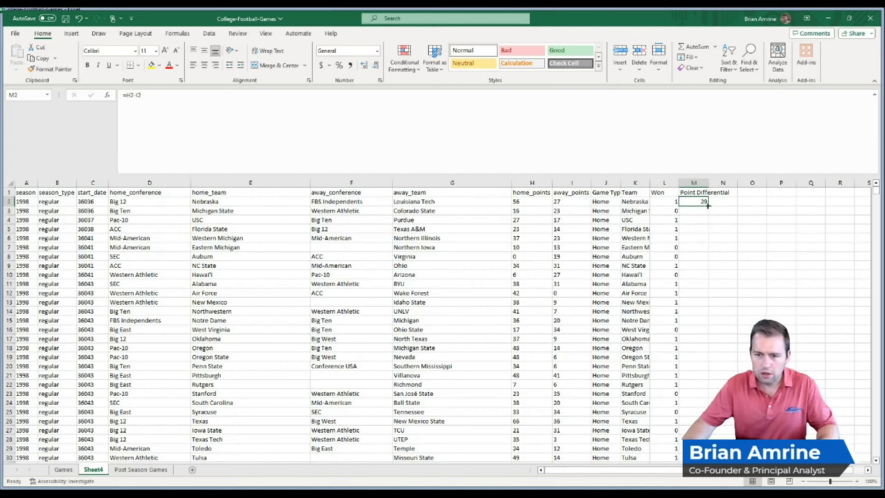
pyautogui.doubleClick(708, 206)
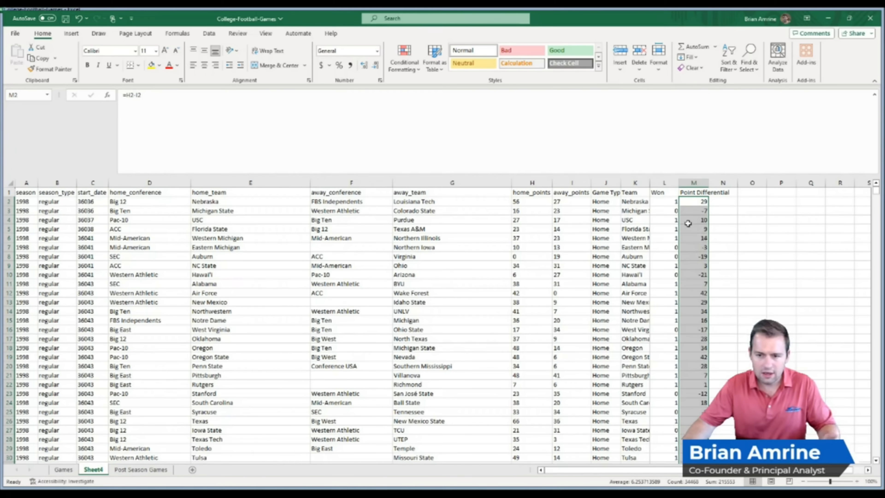
pyautogui.click(691, 209)
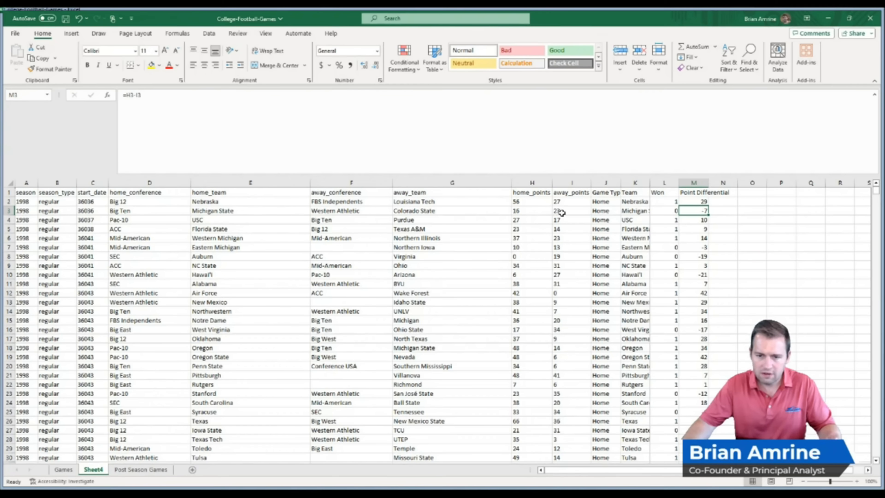
pyautogui.click(667, 211)
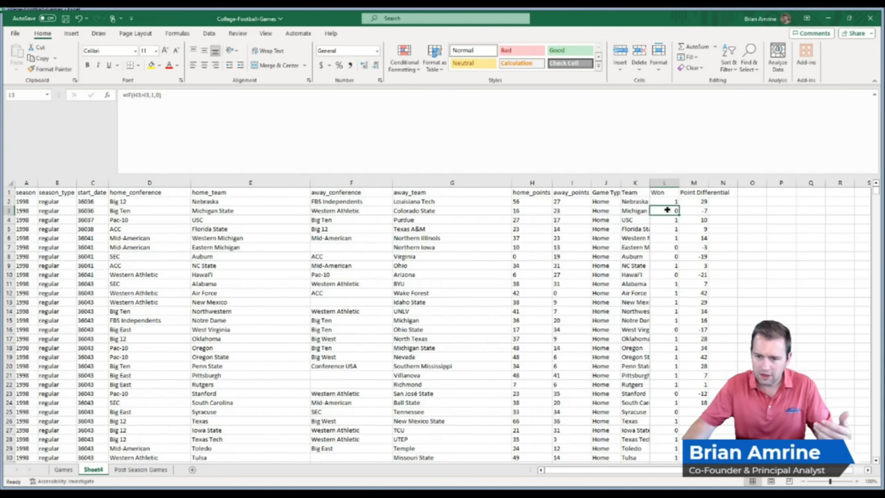
pyautogui.click(695, 209)
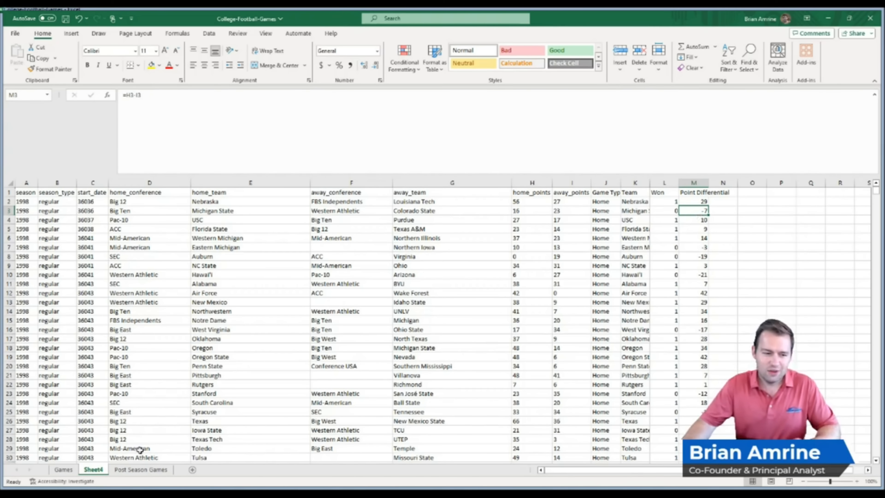
# - Rename Sheet4 as "RS Home Games"
pyautogui.click(134, 358)
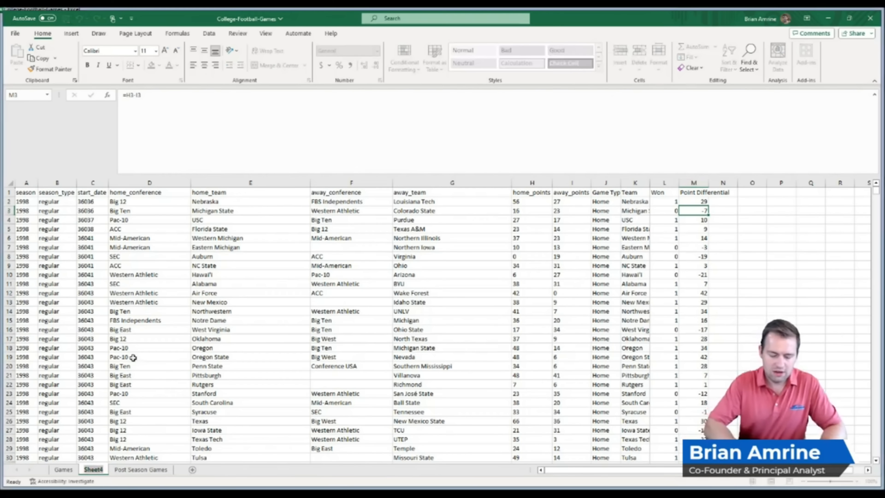
pyautogui.write('RS')
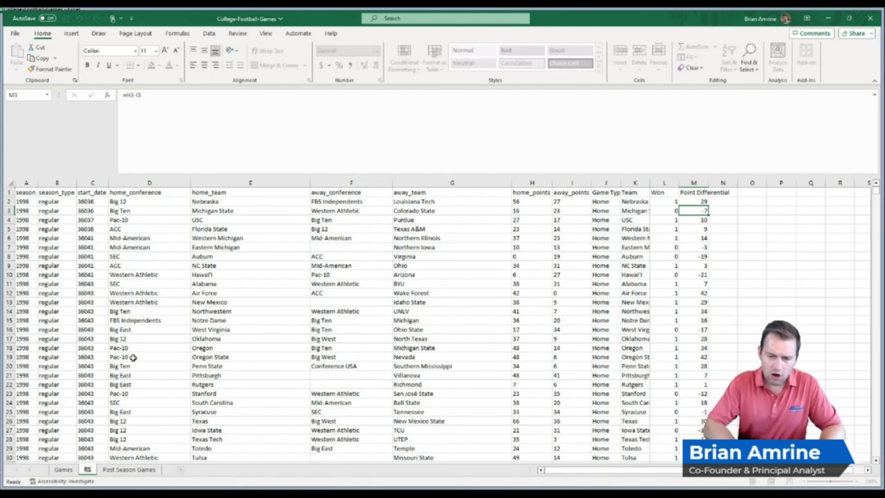
pyautogui.write(' Home Gram')
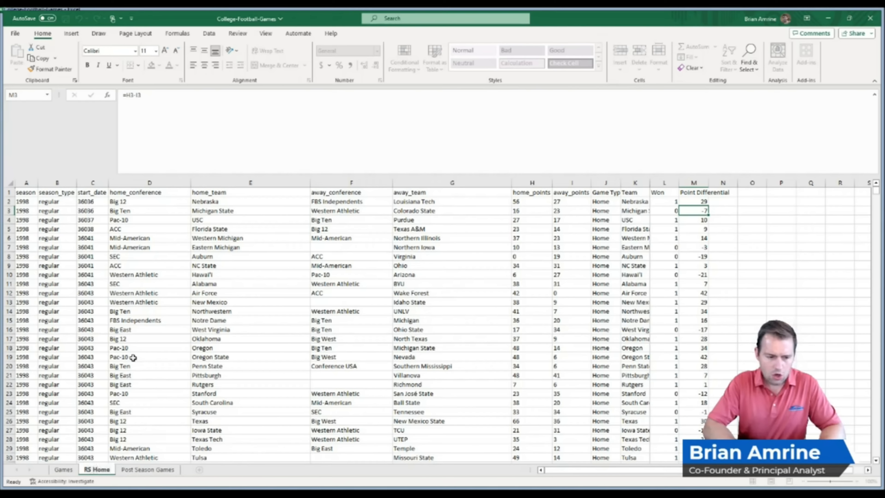
pyautogui.press('BackSpace')
pyautogui.press('BackSpace')
pyautogui.press('BackSpace')
pyautogui.write('m')
pyautogui.press('BackSpace')
pyautogui.write('ames')
pyautogui.press('Return')
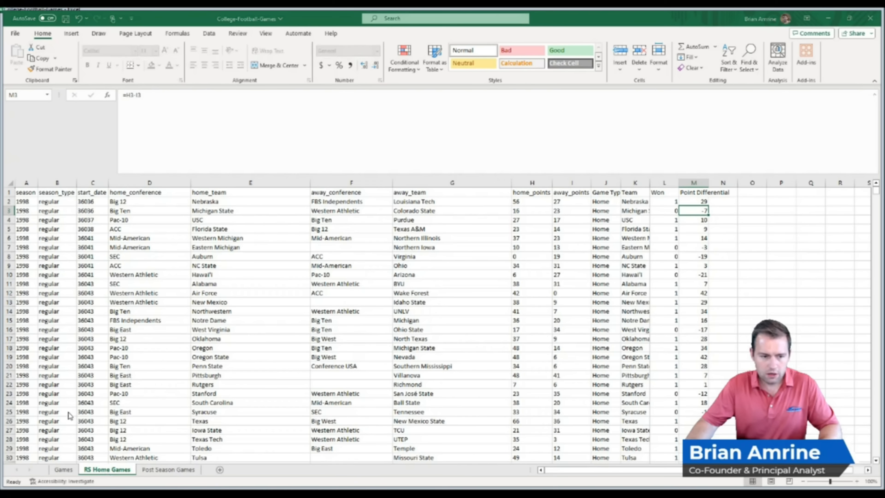
# - Duplicate the RS Home Games sheet and place the copy directly after the original
pyautogui.click(129, 439)
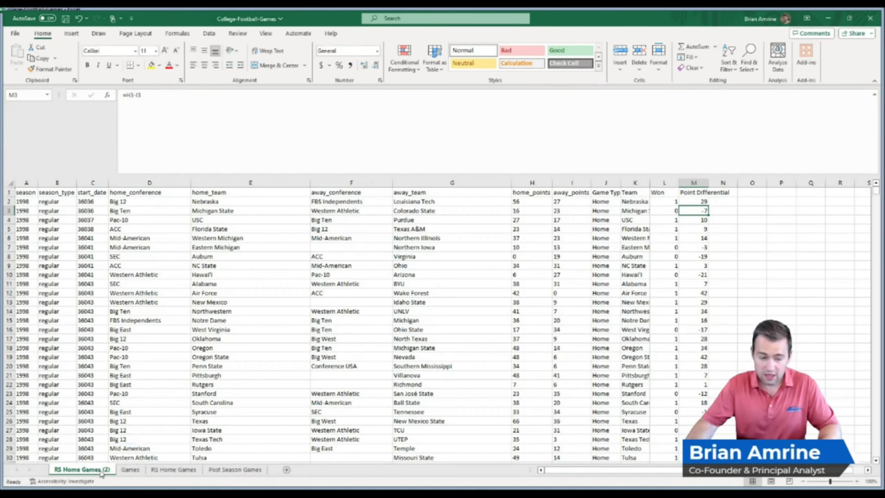
pyautogui.moveTo(101, 473); pyautogui.dragTo(208, 475)
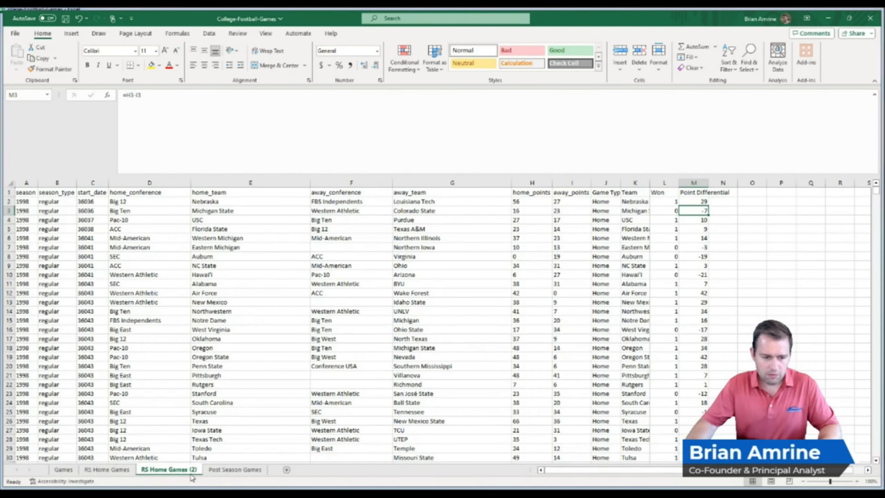
# - Rename the copied sheet as "Away Games"
pyautogui.doubleClick(168, 469)
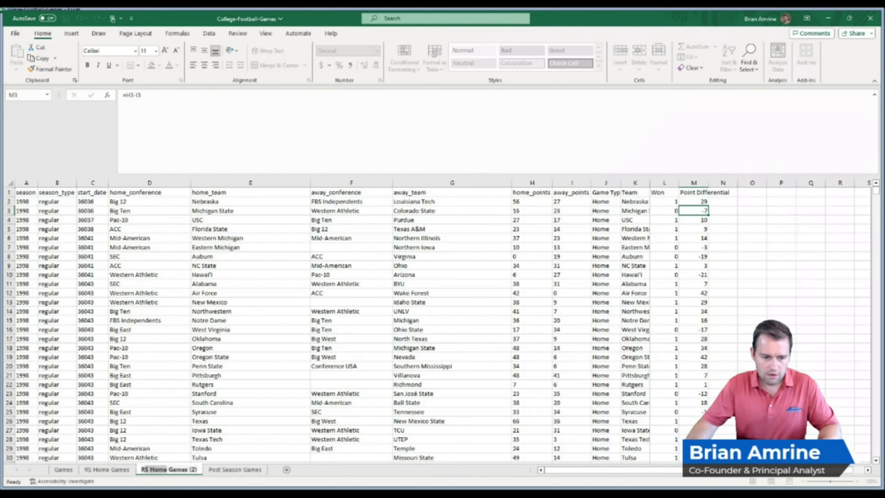
pyautogui.write('Away Games (2)')
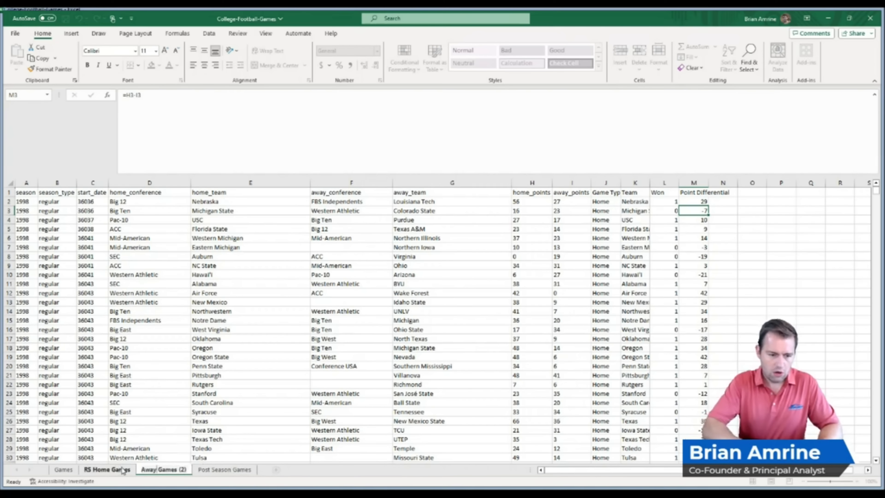
pyautogui.press('BackSpace')
pyautogui.press('BackSpace')
pyautogui.press('BackSpace')
pyautogui.press('BackSpace')
pyautogui.press('Return')
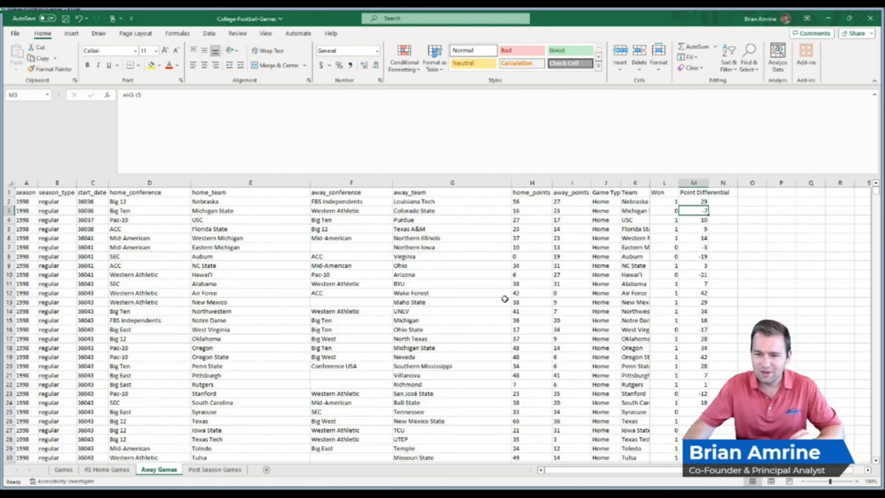
# - Change Game Type to "Away" in J2 of the Away Games sheet and fill it down to every game row
pyautogui.click(599, 200)
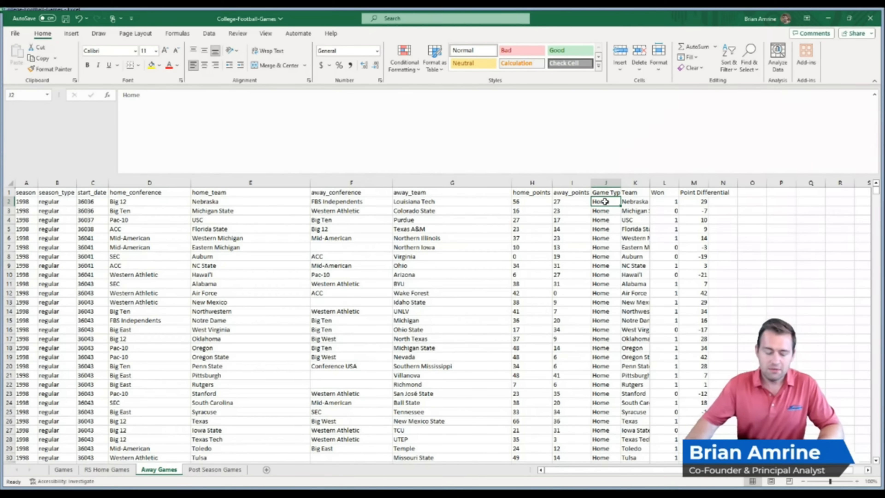
pyautogui.write('Away')
pyautogui.press('Return')
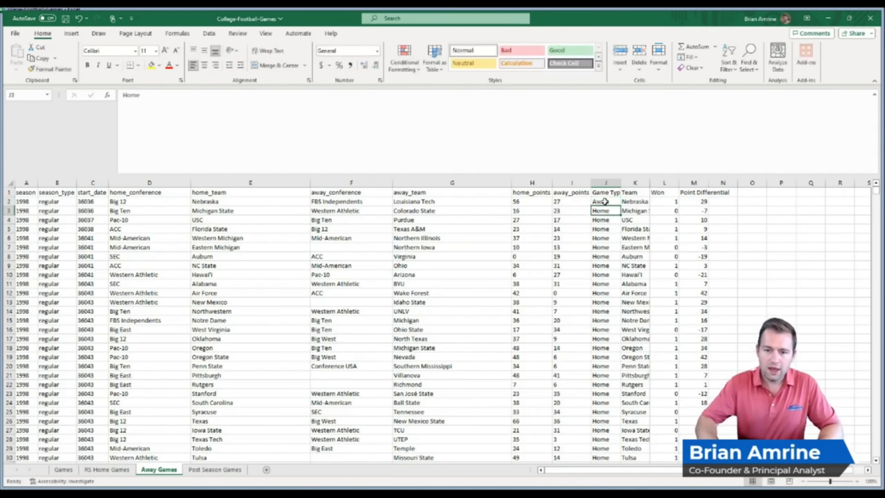
pyautogui.click(604, 202)
pyautogui.doubleClick(621, 206)
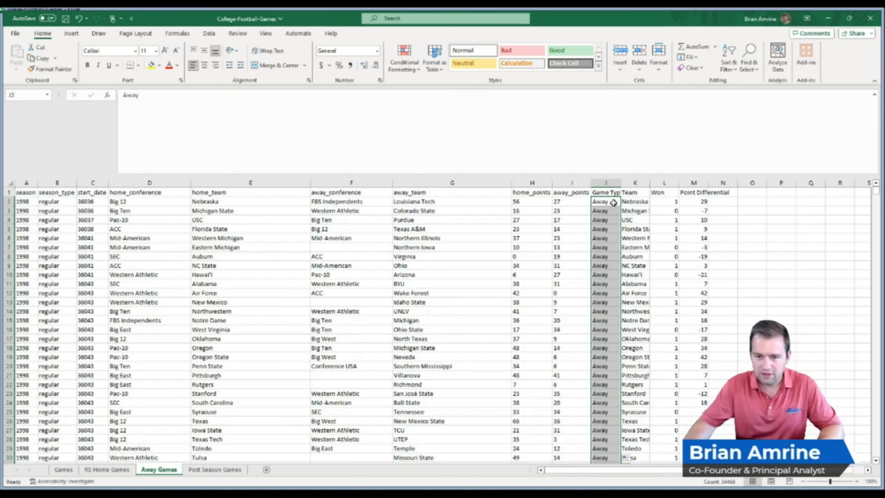
pyautogui.click(613, 202)
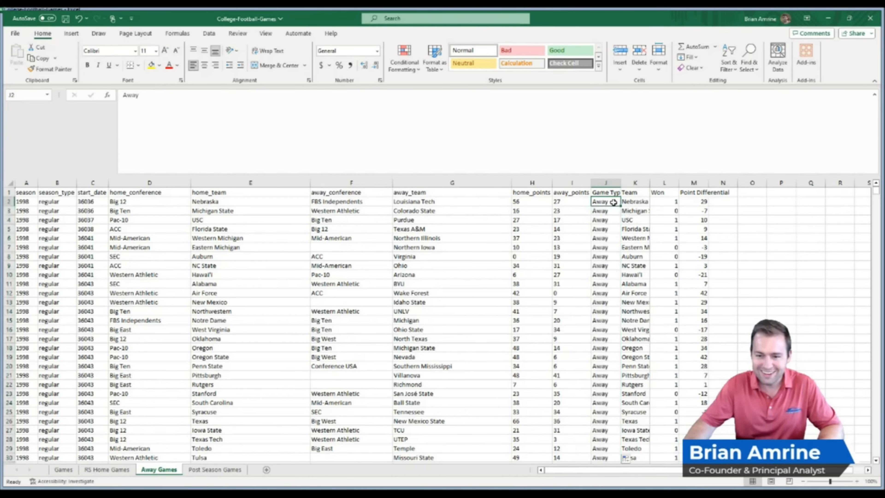
# - Replace the Team formula in K2 with =G2 and fill it down so each row returns the away team
pyautogui.click(632, 202)
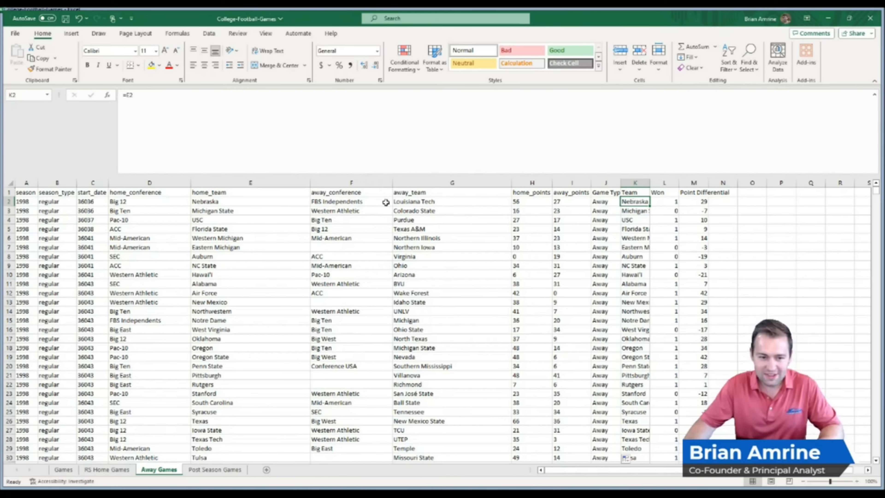
pyautogui.write('=')
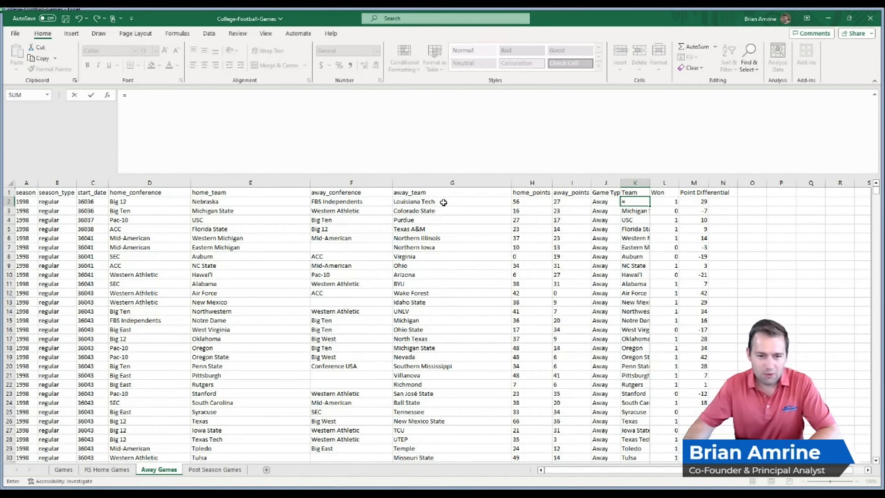
pyautogui.click(443, 202)
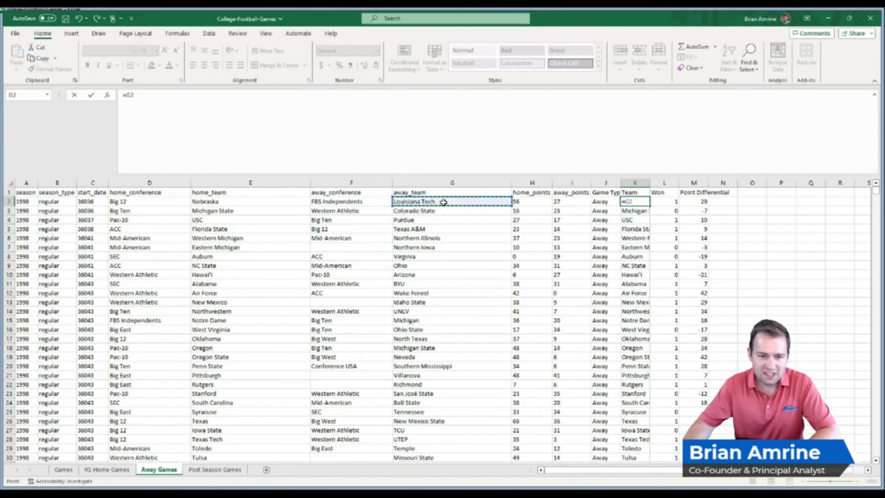
pyautogui.click(653, 200)
pyautogui.click(642, 202)
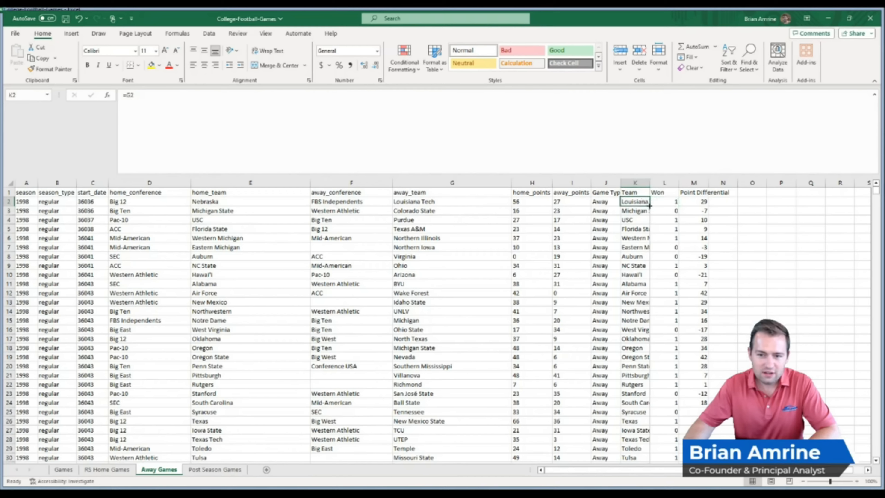
pyautogui.doubleClick(649, 205)
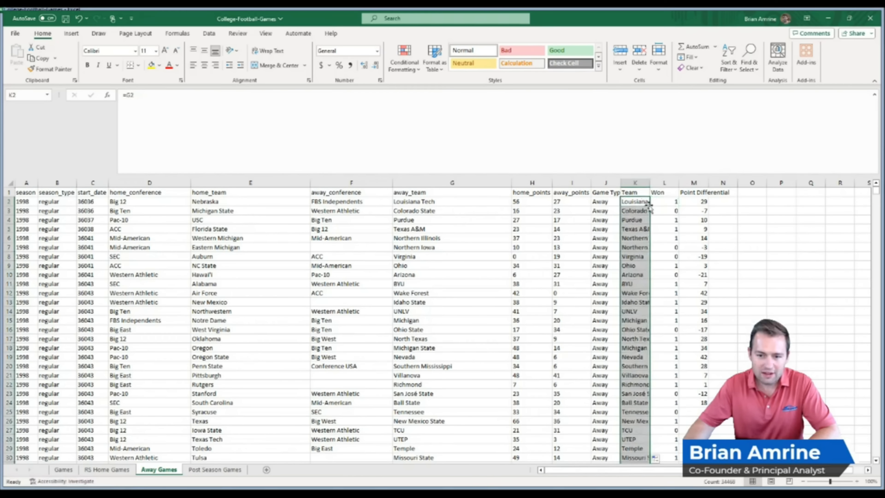
# - Change the Won formula in L2 of the Away Games sheet to =IF(I2>H2,1,0) and fill it down to every game row
pyautogui.click(666, 201)
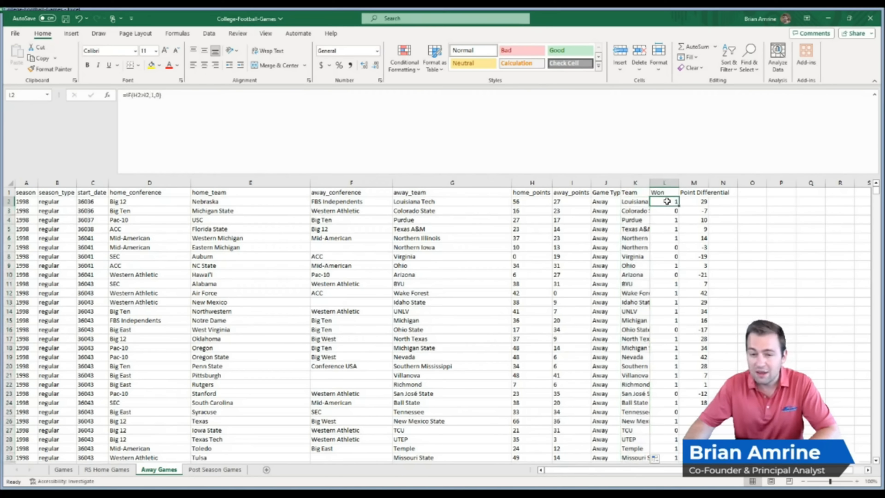
pyautogui.doubleClick(667, 202)
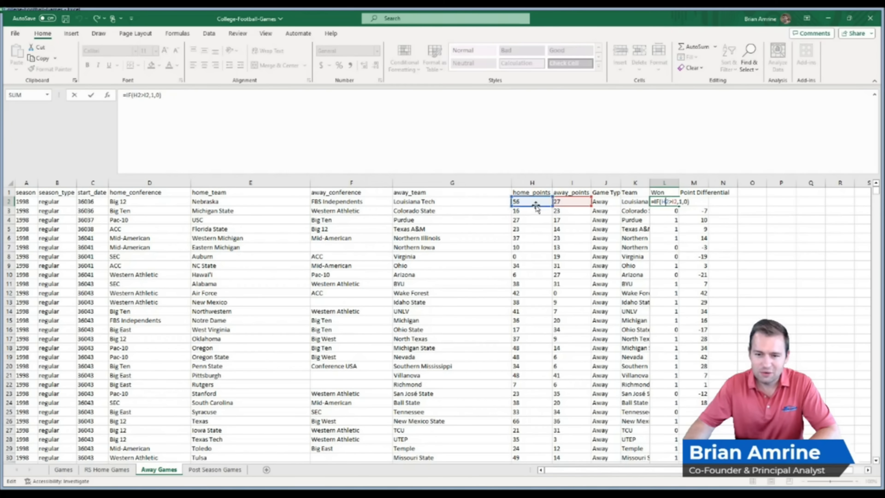
pyautogui.moveTo(536, 206); pyautogui.dragTo(572, 215)
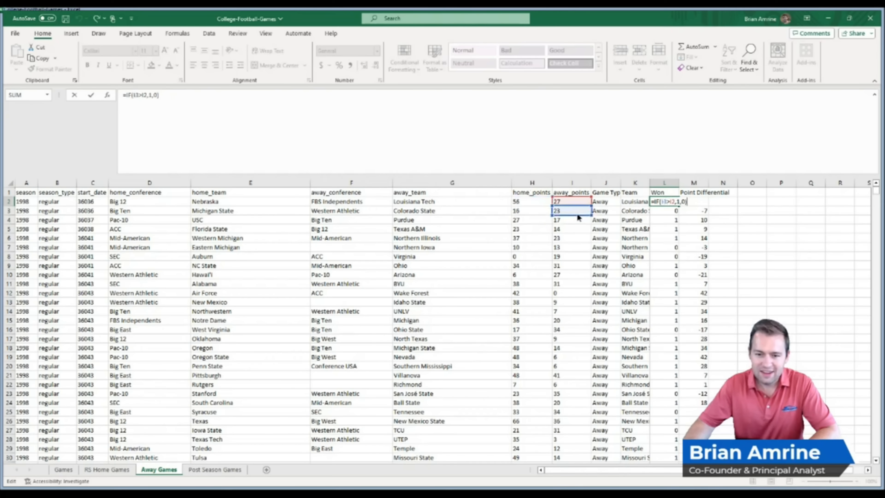
pyautogui.moveTo(570, 196)
pyautogui.mouseDown()
pyautogui.moveTo(536, 198)
pyautogui.moveTo(573, 198)
pyautogui.moveTo(555, 194)
pyautogui.mouseUp()
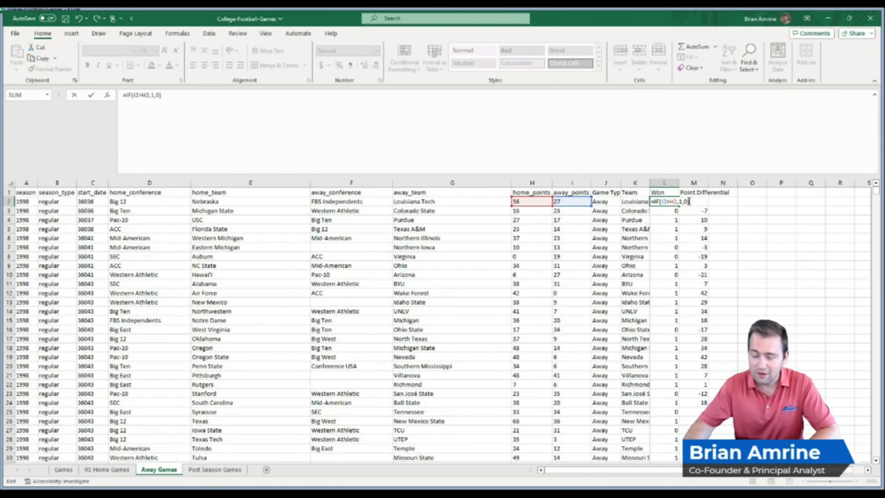
pyautogui.press('Return')
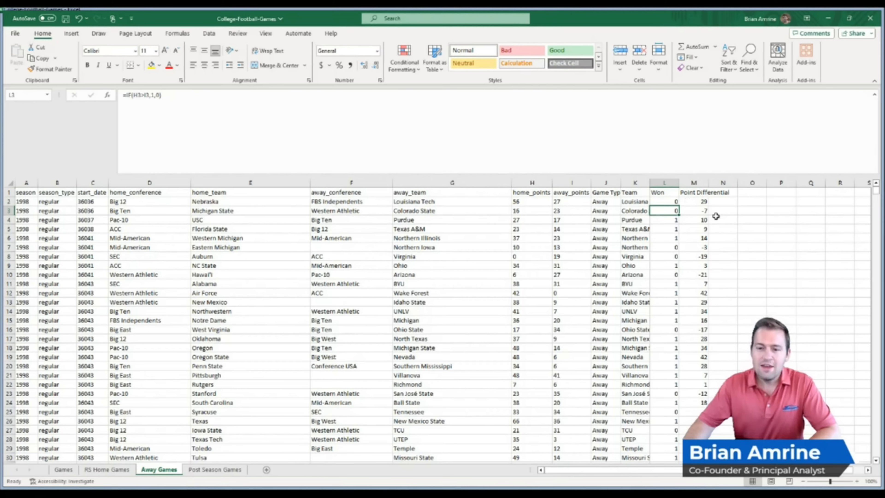
pyautogui.click(674, 202)
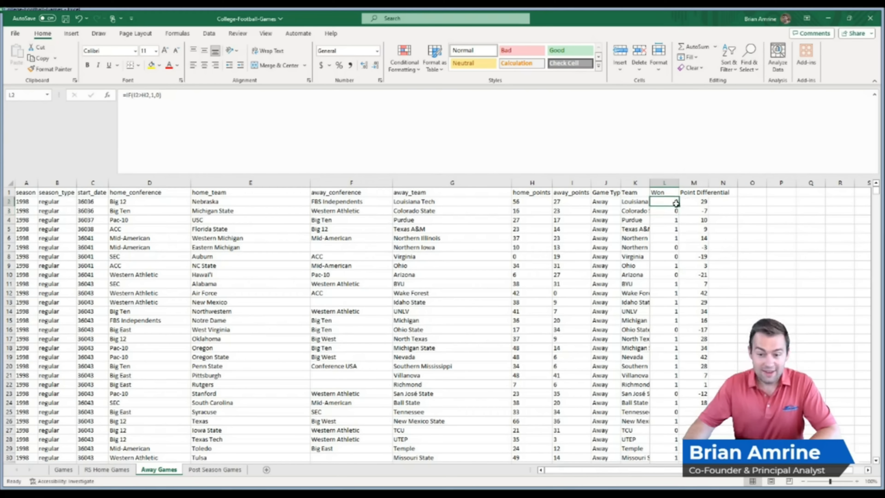
pyautogui.doubleClick(679, 206)
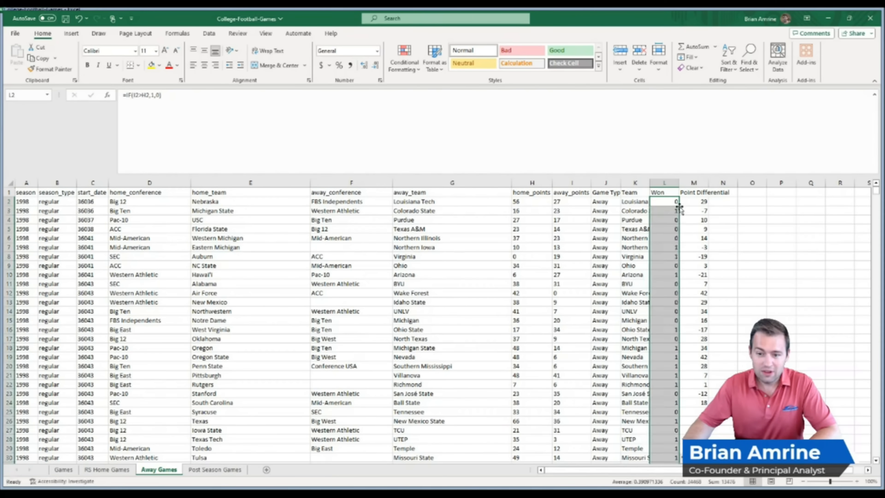
# - Change the Point Differential formula in M2 to =I2-H2 and fill it down to every game row
pyautogui.click(694, 200)
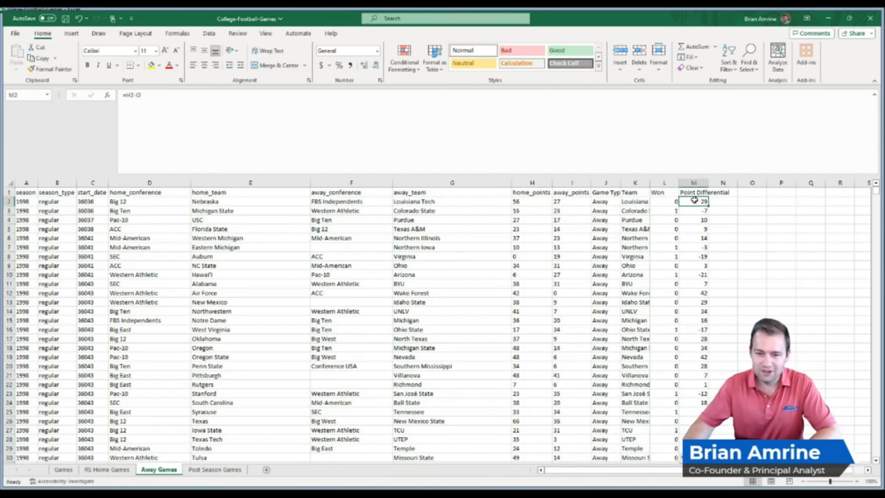
pyautogui.doubleClick(695, 200)
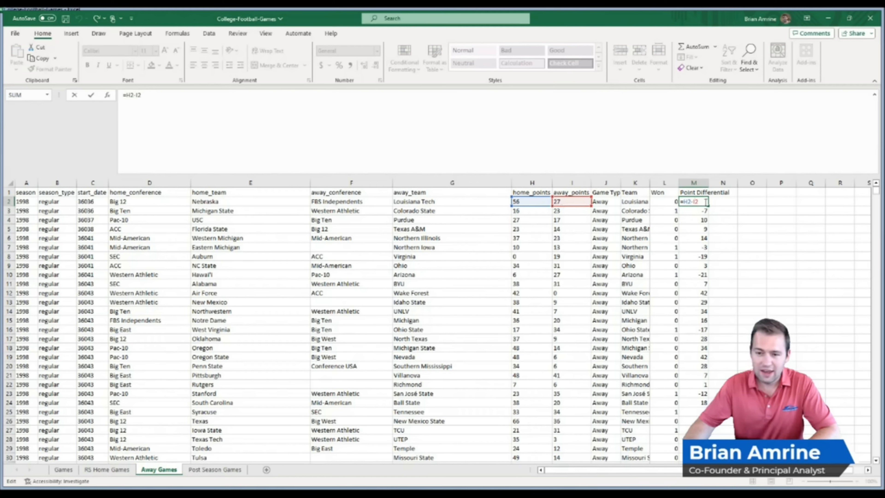
pyautogui.moveTo(524, 206); pyautogui.dragTo(570, 200)
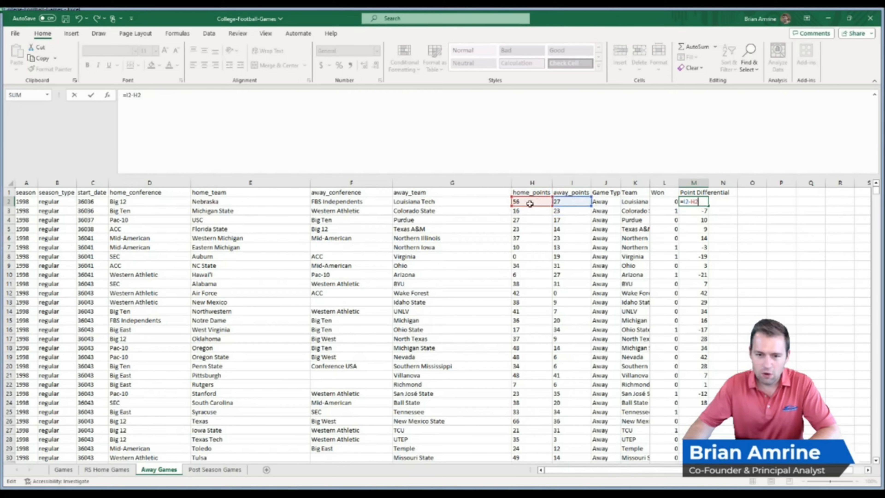
pyautogui.press('Return')
pyautogui.click(703, 202)
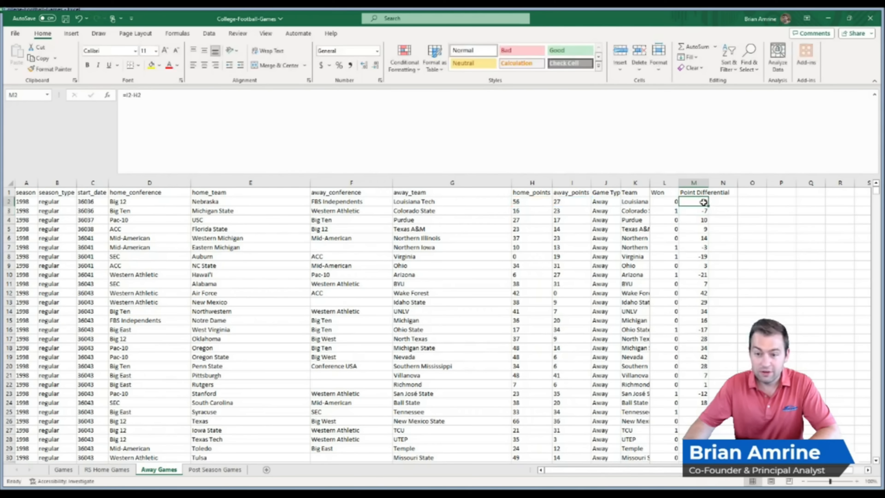
pyautogui.doubleClick(707, 206)
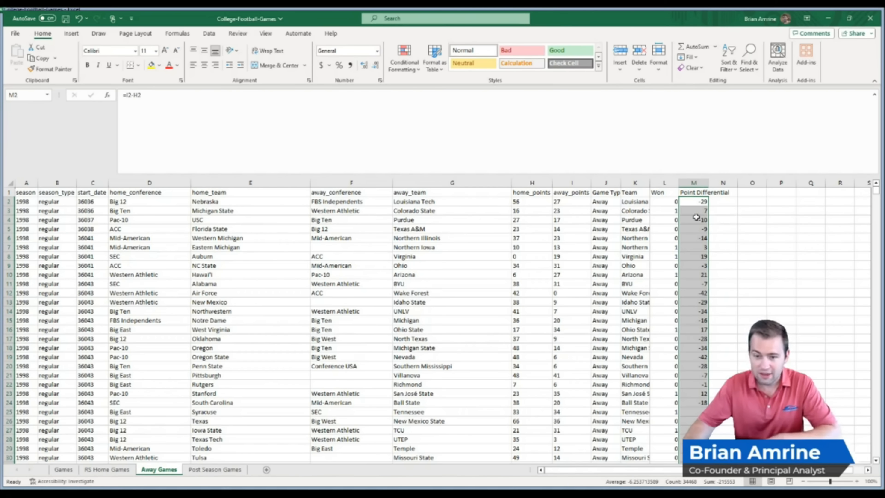
# - Compare the Won and Point Differential cells in row 3 between the Away Games and RS Home Games sheets
pyautogui.click(666, 210)
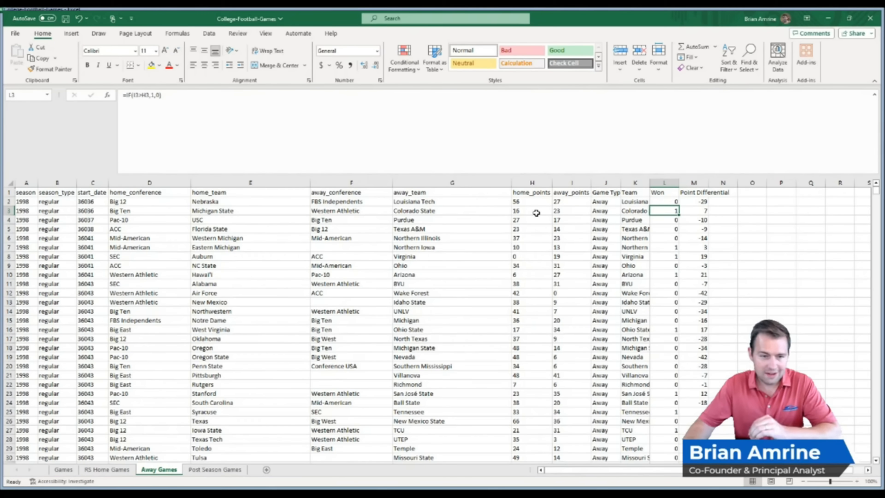
pyautogui.click(693, 211)
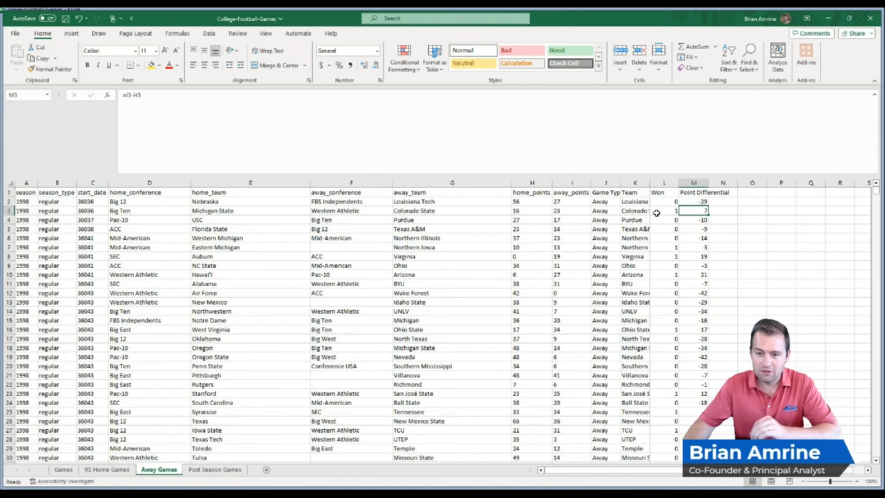
pyautogui.click(117, 470)
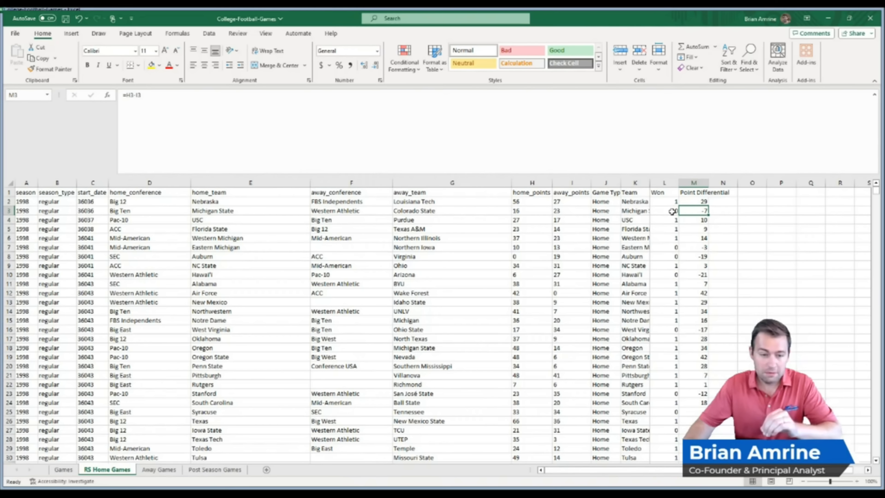
pyautogui.click(670, 211)
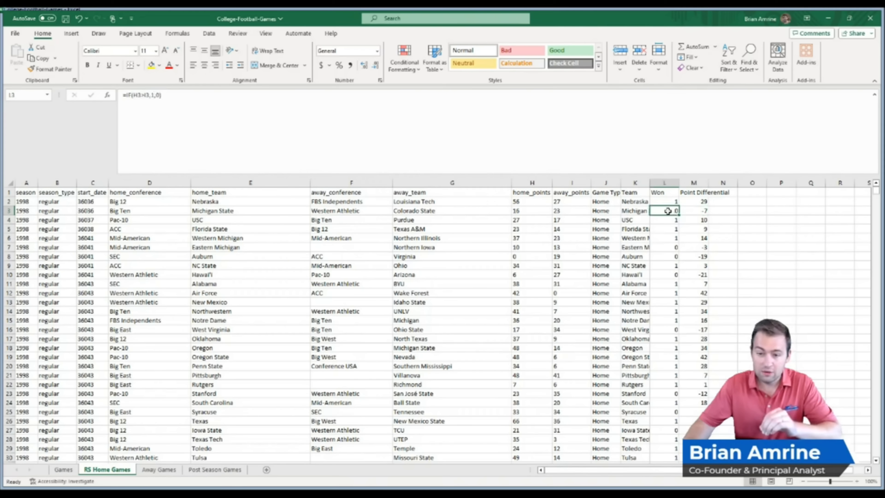
pyautogui.click(695, 212)
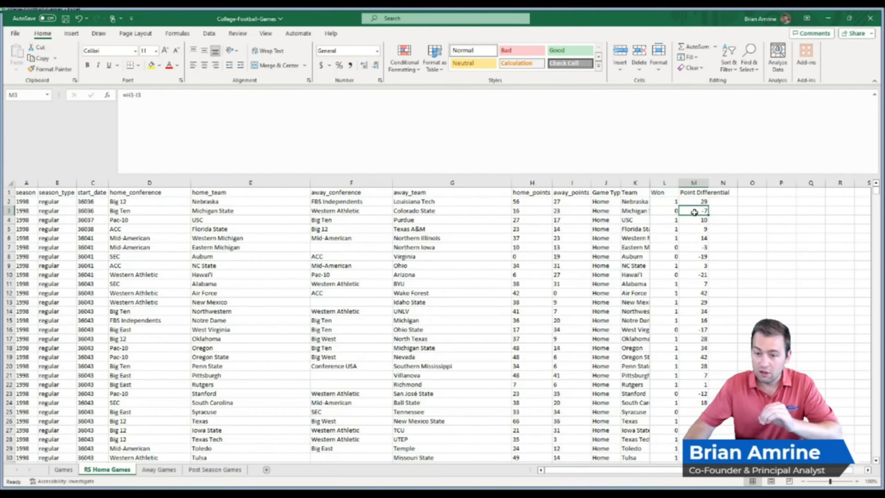
# - Rename the Away Games sheet as "RS Away Games"
pyautogui.click(159, 469)
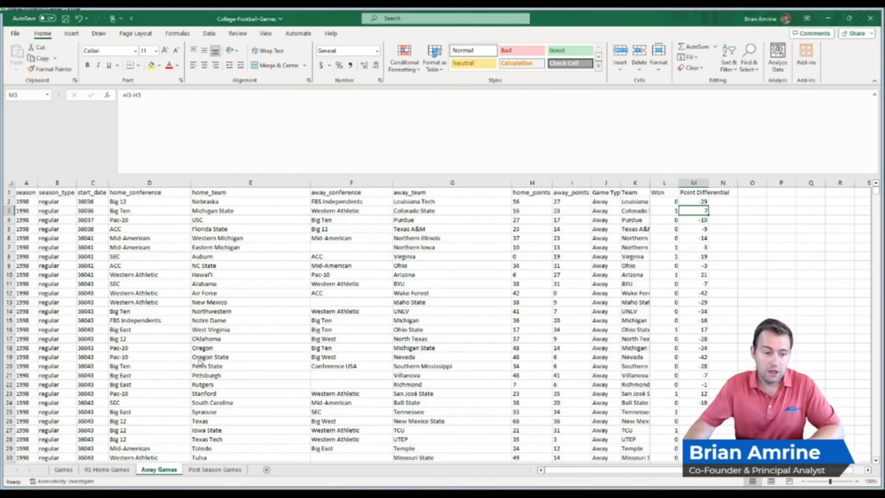
pyautogui.doubleClick(142, 471)
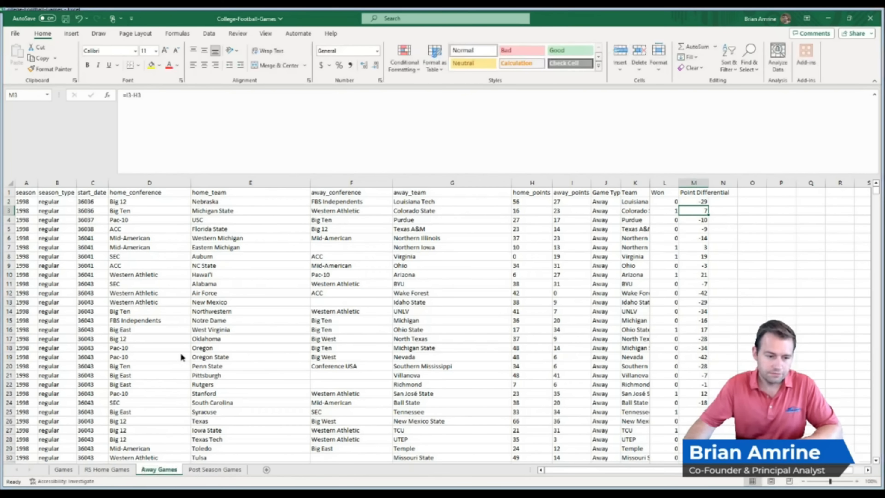
pyautogui.click(143, 470)
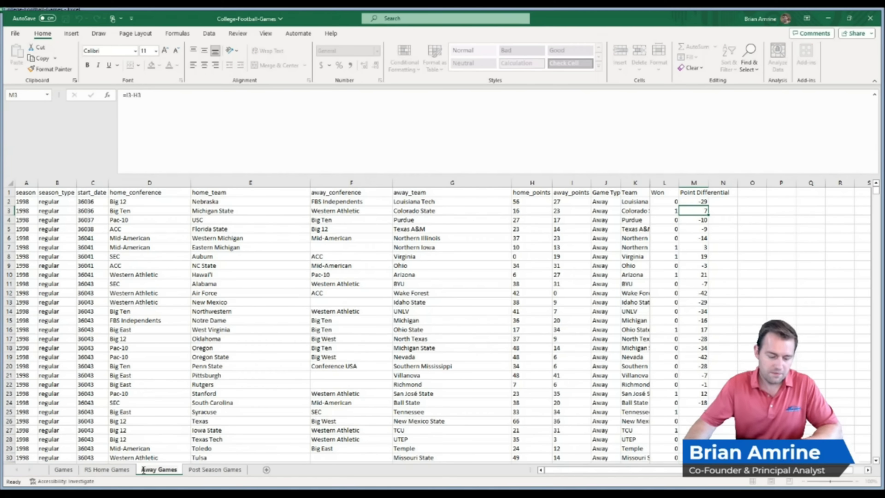
pyautogui.write('RS')
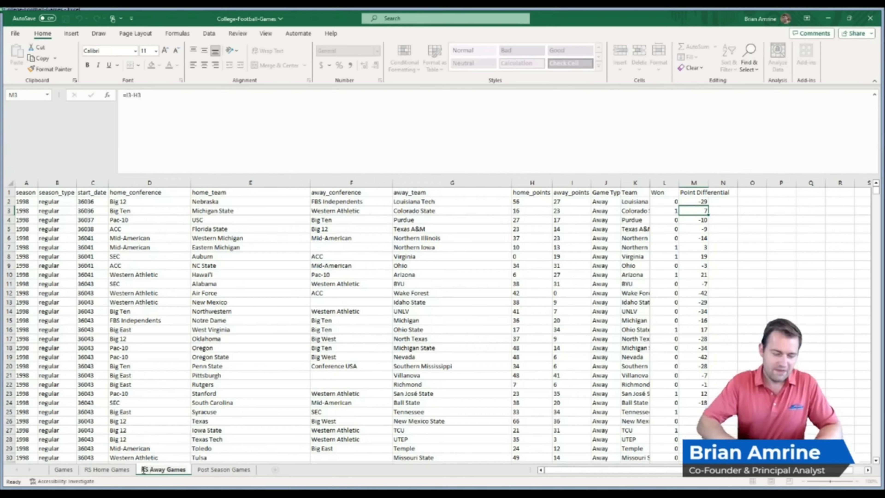
pyautogui.press('Return')
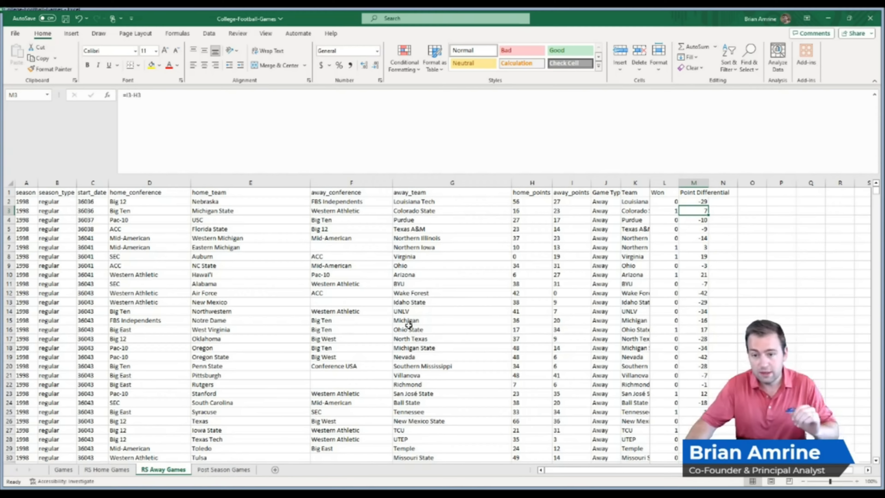
pyautogui.click(425, 292)
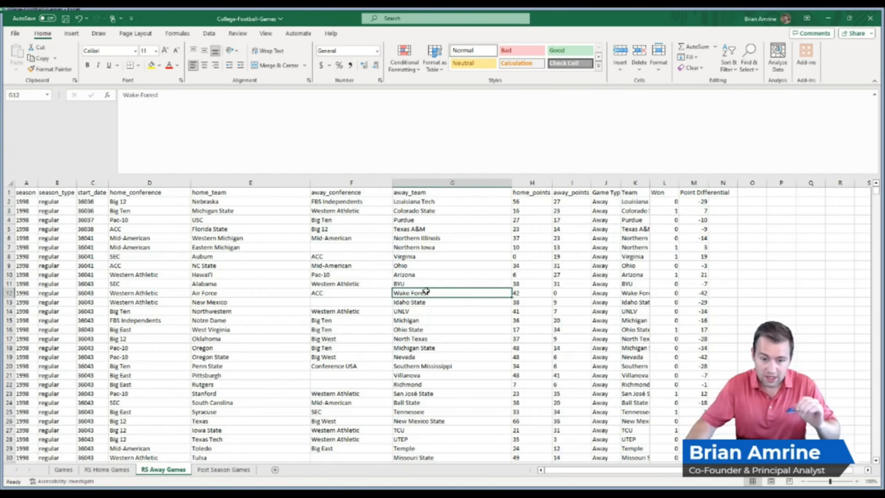
# - Add a blank sheet named "RS Games" between the RS Away Games and Post Season Games sheets
pyautogui.click(107, 469)
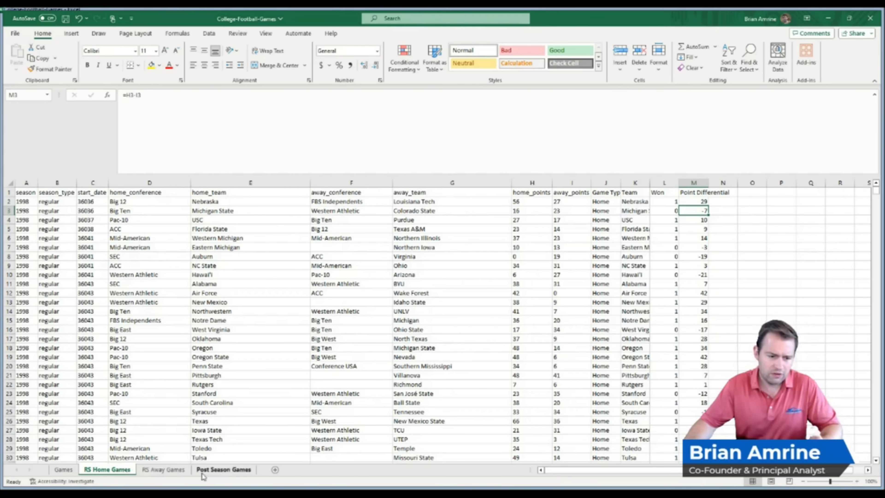
pyautogui.click(279, 473)
pyautogui.moveTo(170, 470); pyautogui.dragTo(224, 470)
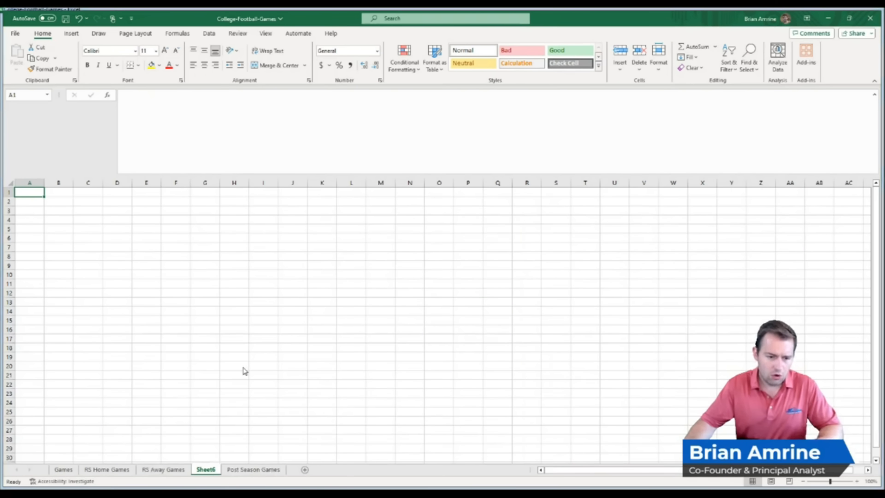
pyautogui.hotkey('alt', 'h')
pyautogui.write('or')
pyautogui.write('RS Games')
pyautogui.press('Return')
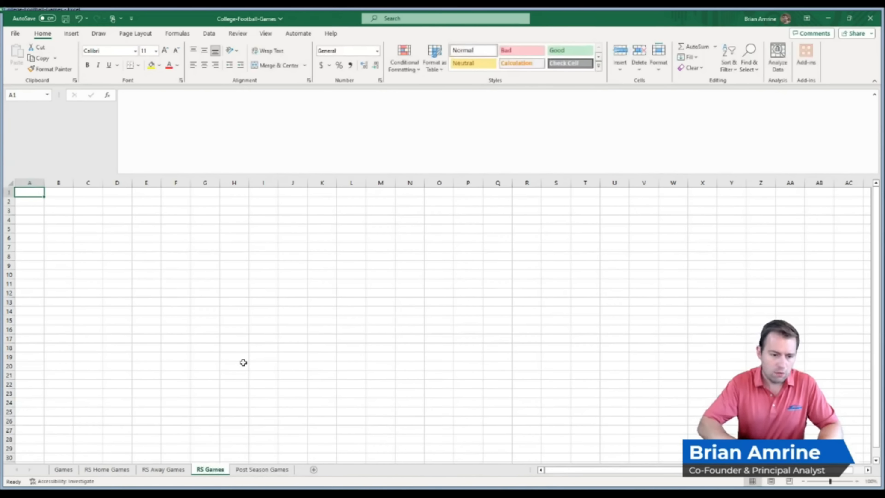
# - Copy the entire contents of the RS Home Games sheet into the RS Games sheet, starting at A1
pyautogui.click(103, 470)
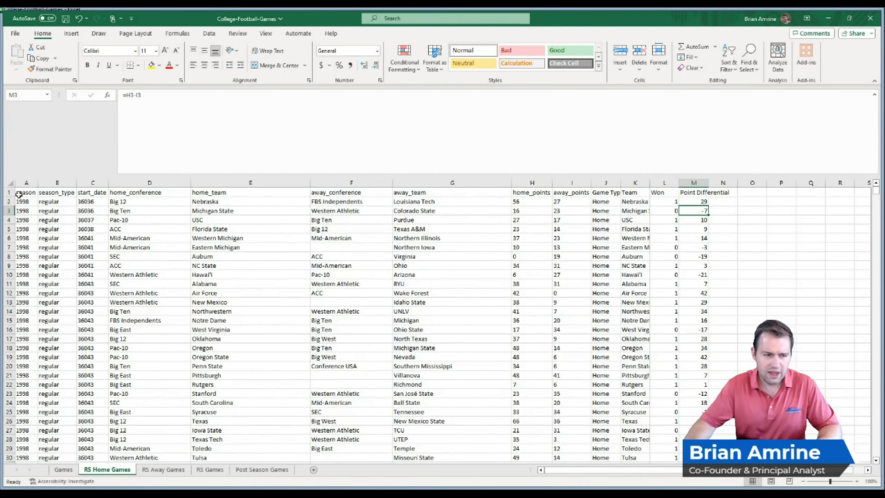
pyautogui.click(7, 183)
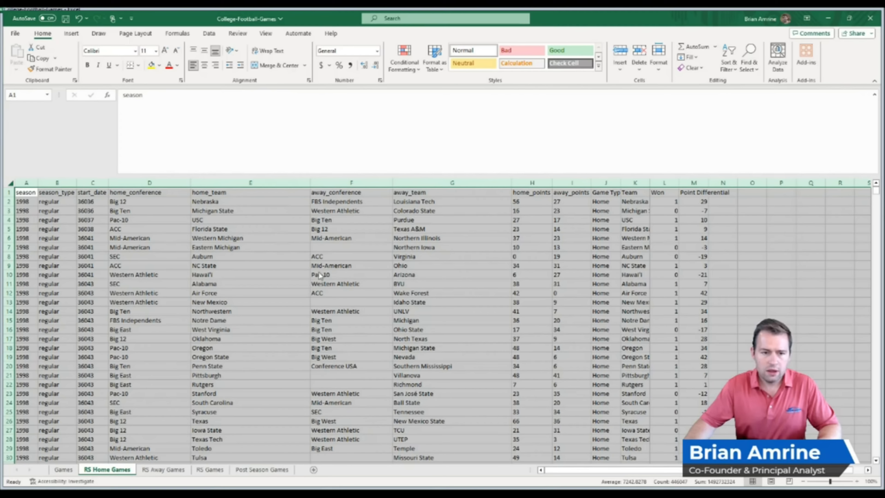
pyautogui.hotkey('ctrl', 'c')
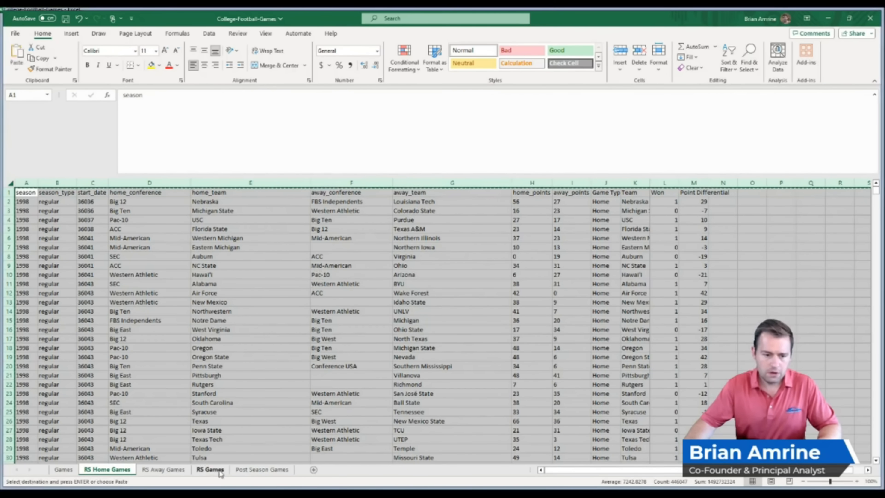
pyautogui.click(211, 470)
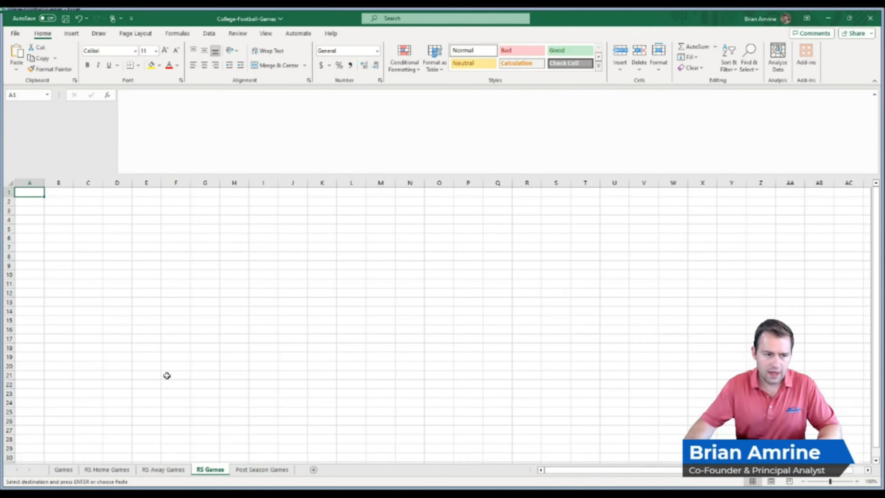
pyautogui.click(7, 182)
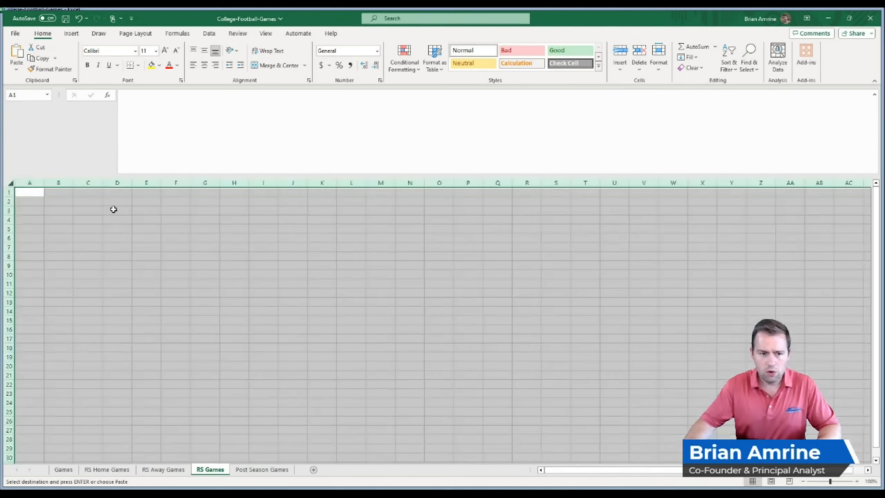
pyautogui.click(274, 319)
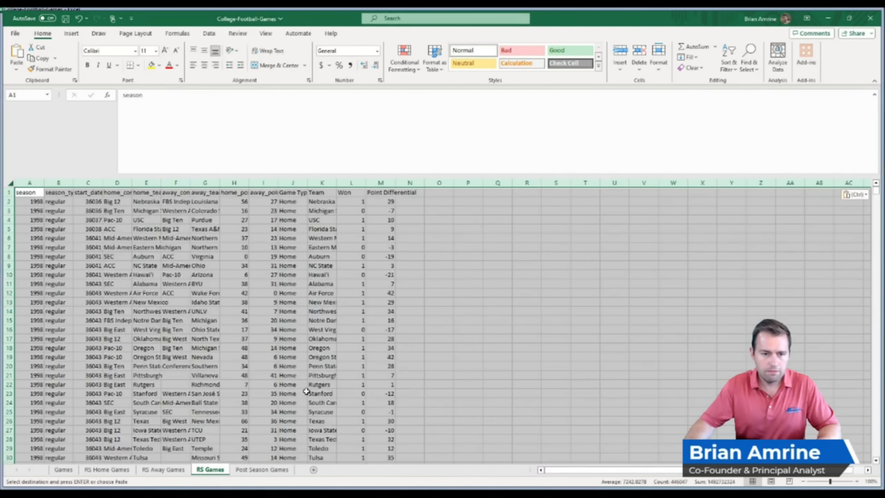
pyautogui.click(296, 302)
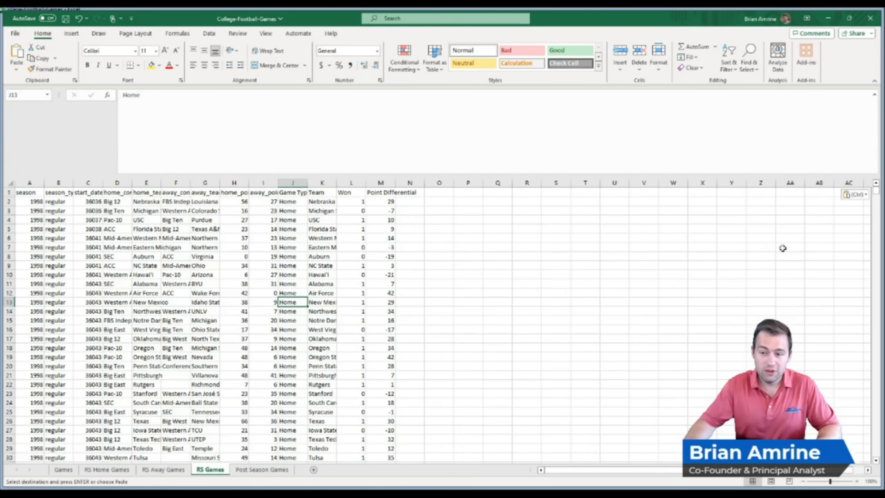
# - Copy all data rows of the RS Away Games sheet, columns A through M, excluding the header row
pyautogui.moveTo(875, 192); pyautogui.dragTo(843, 461)
pyautogui.moveTo(442, 422); pyautogui.dragTo(438, 440)
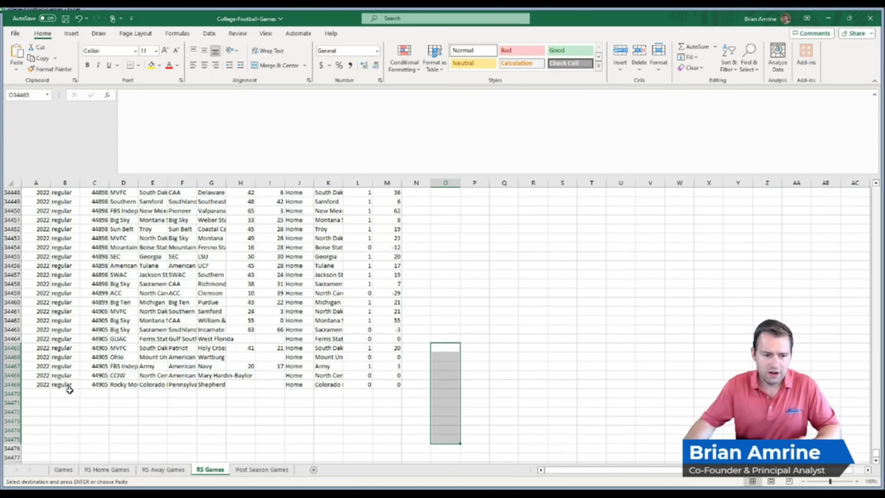
pyautogui.click(148, 470)
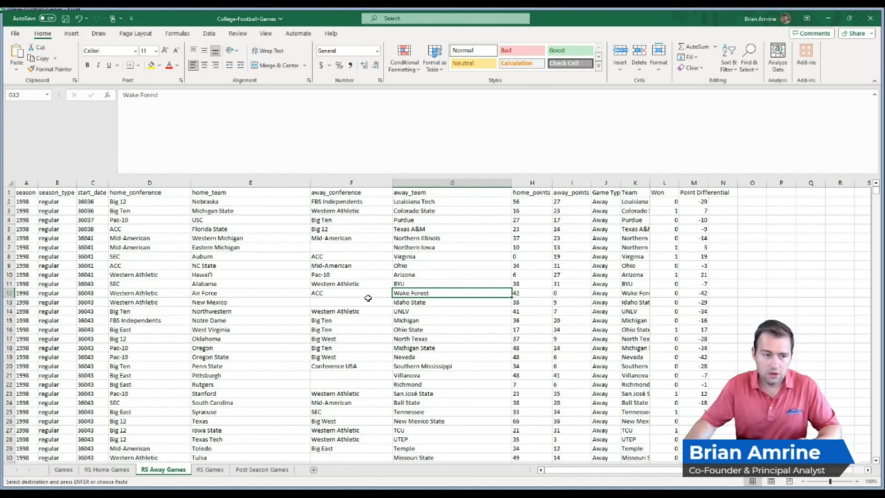
pyautogui.click(26, 201)
pyautogui.moveTo(26, 201); pyautogui.dragTo(245, 218)
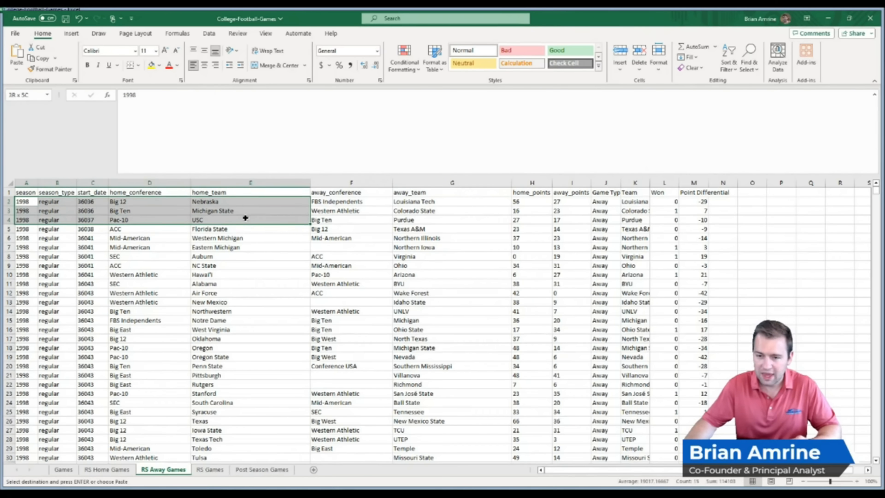
pyautogui.click(25, 201)
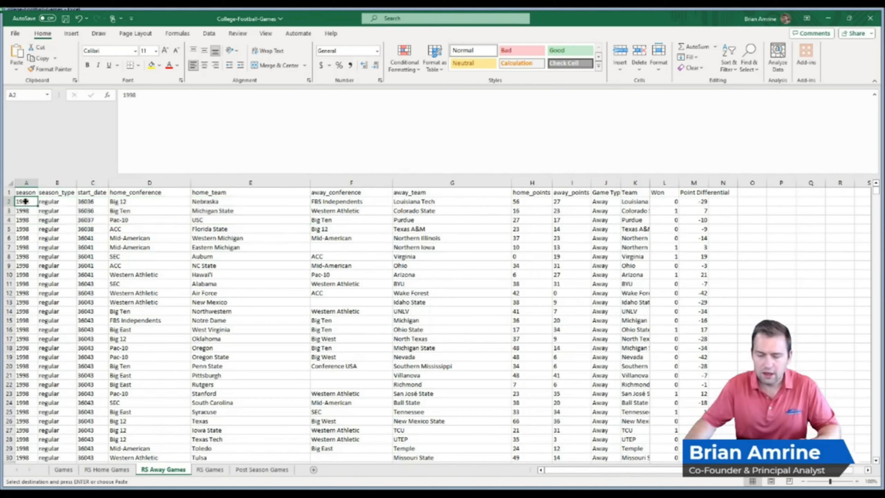
pyautogui.moveTo(25, 201); pyautogui.dragTo(696, 293)
pyautogui.moveTo(696, 464); pyautogui.dragTo(706, 317)
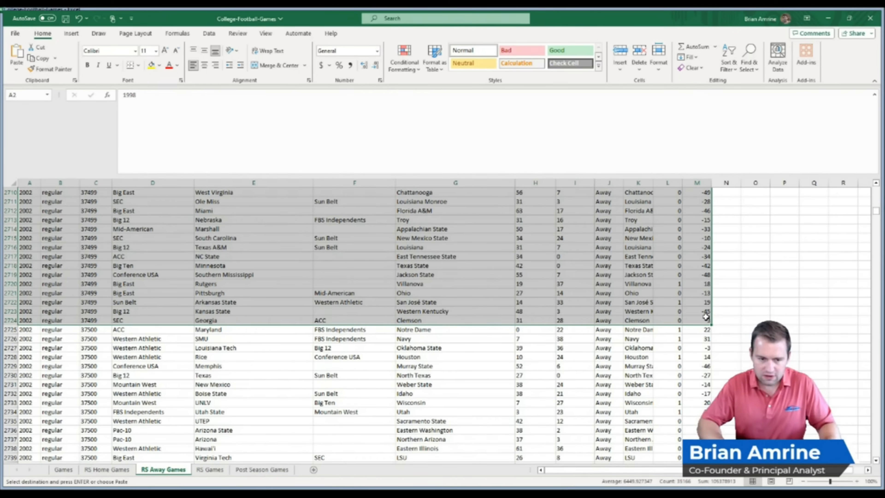
pyautogui.hotkey('ctrl', 'shift', 'Down')
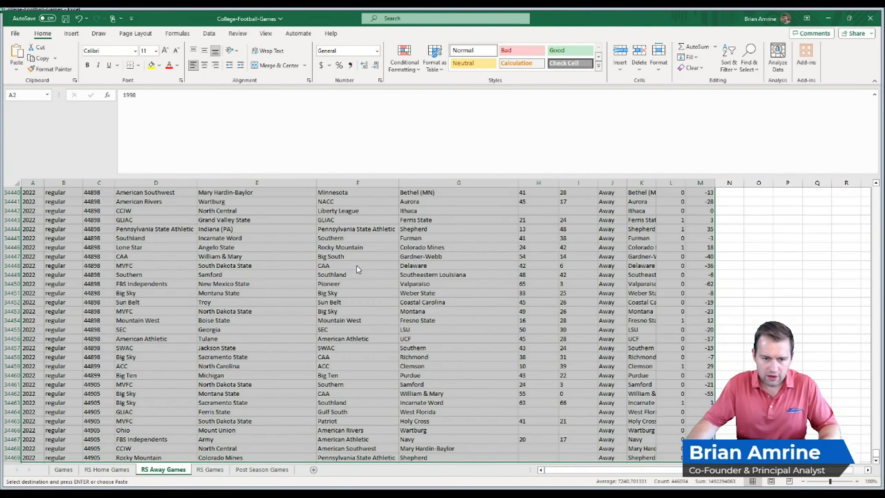
pyautogui.hotkey('ctrl', 'BackSpace')
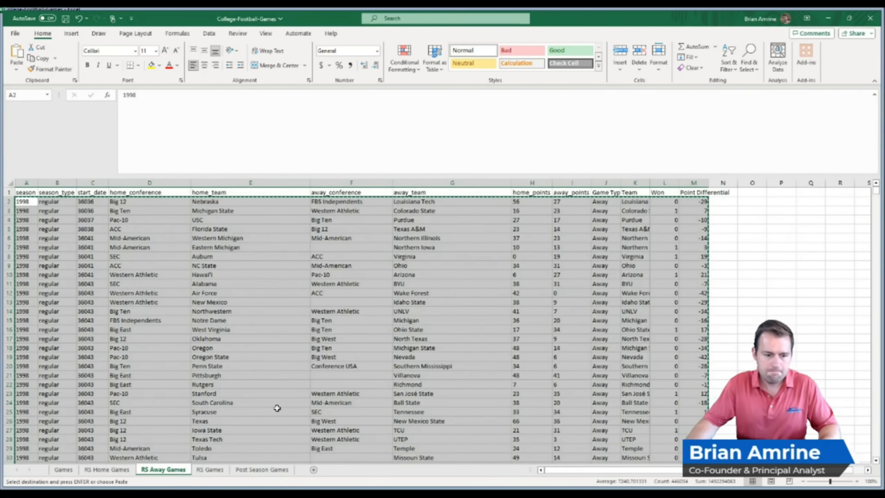
# - Paste the copied away games into the RS Games sheet directly below the last home game, starting at A34470
pyautogui.click(211, 469)
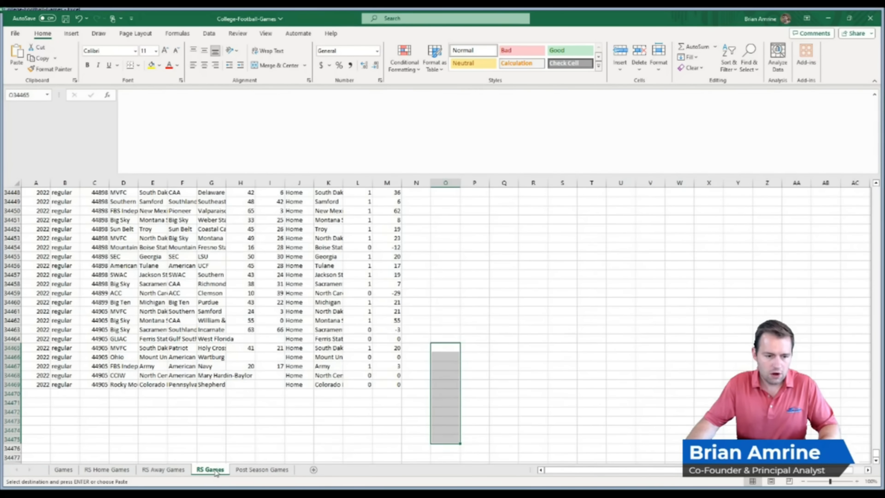
pyautogui.click(37, 394)
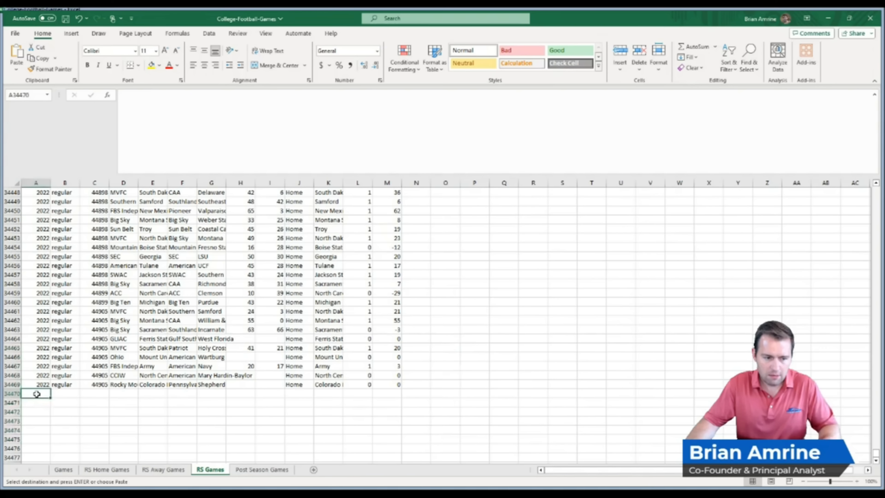
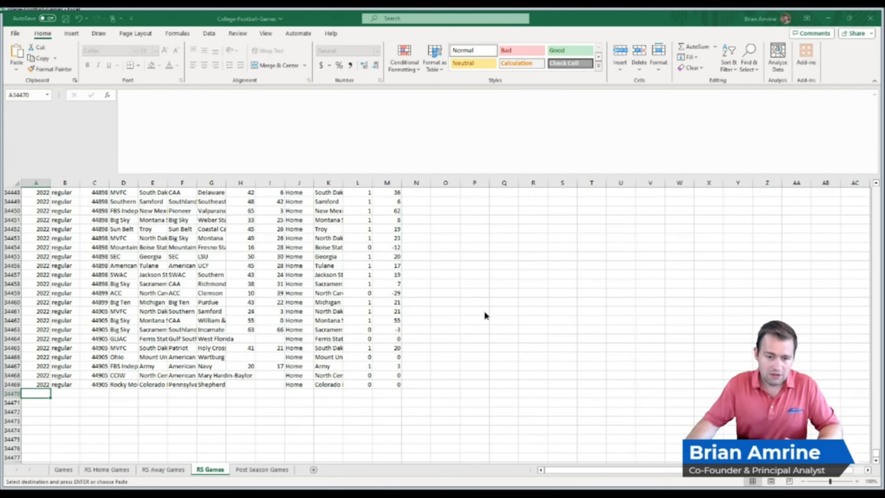
pyautogui.hotkey('ctrl', 'v')
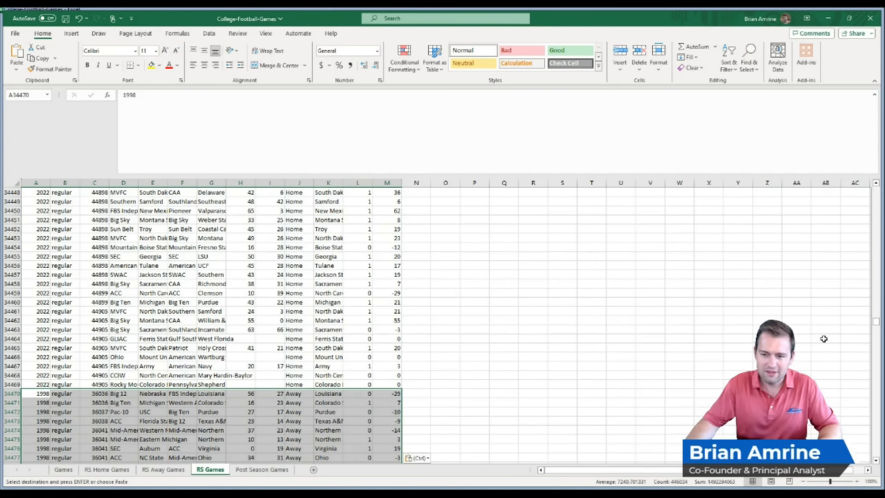
# - Delete columns D through I, home_conference through away_points, from the RS Games sheet
pyautogui.moveTo(875, 324); pyautogui.dragTo(846, 172)
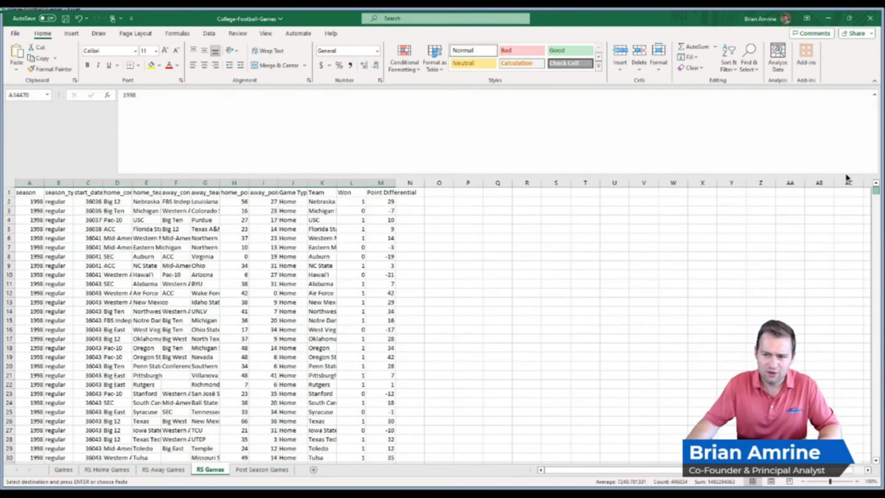
pyautogui.click(263, 183)
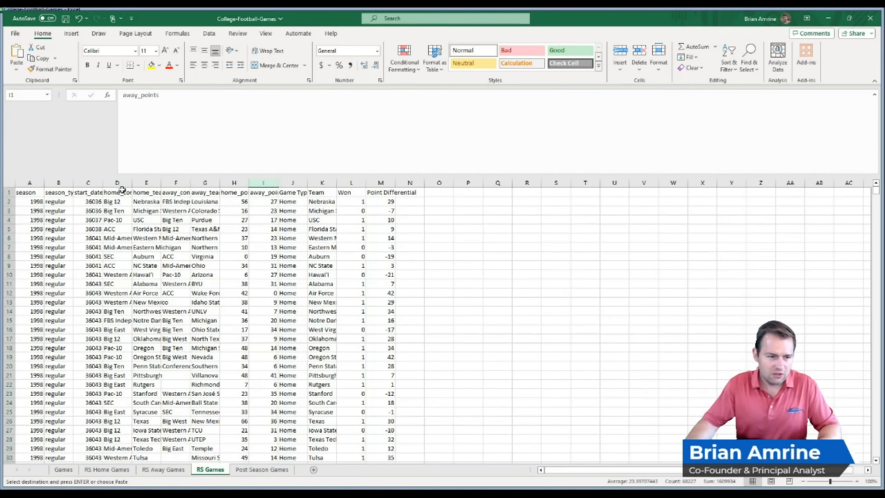
pyautogui.click(117, 183)
pyautogui.moveTo(117, 183); pyautogui.dragTo(257, 190)
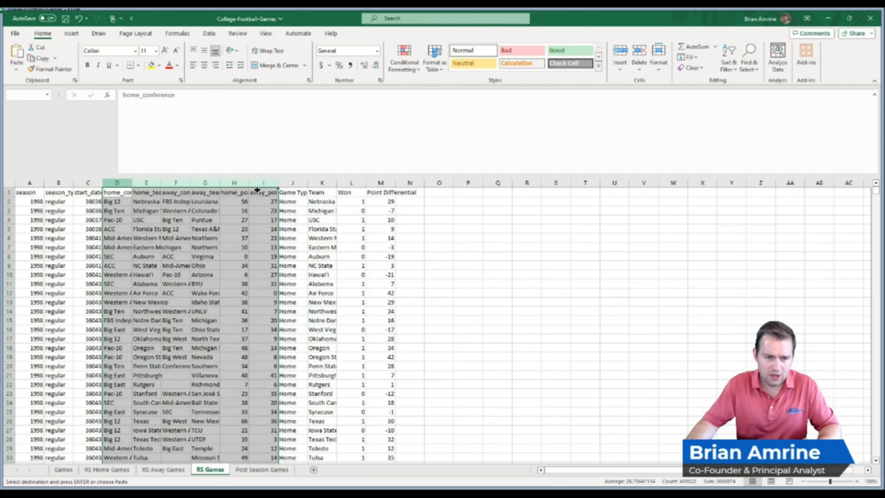
pyautogui.moveTo(257, 190); pyautogui.dragTo(257, 190)
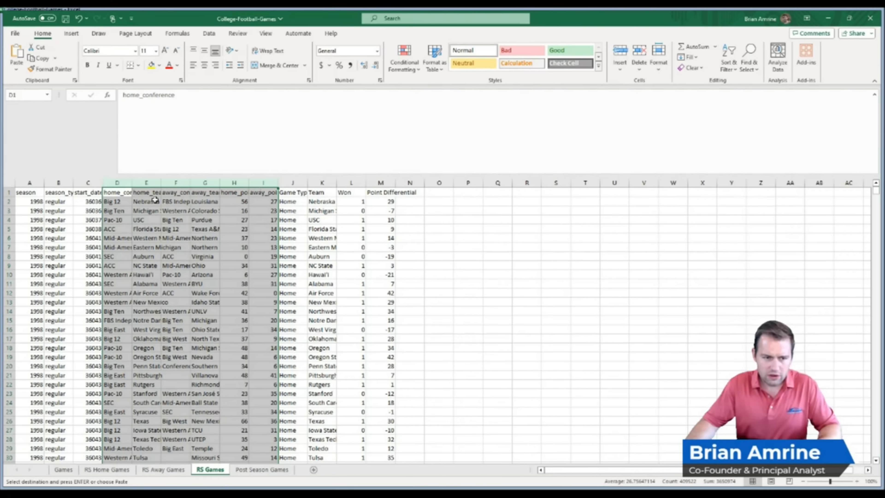
pyautogui.moveTo(118, 182); pyautogui.dragTo(265, 186)
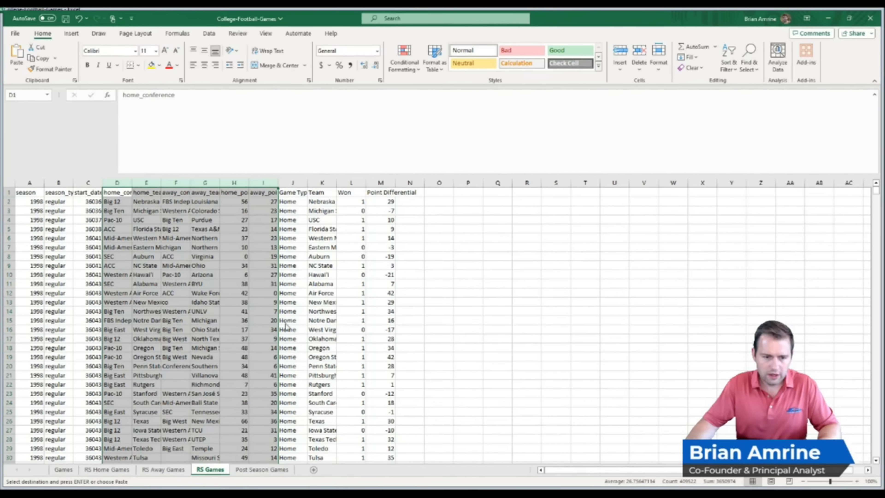
pyautogui.hotkey('ctrl', '-')
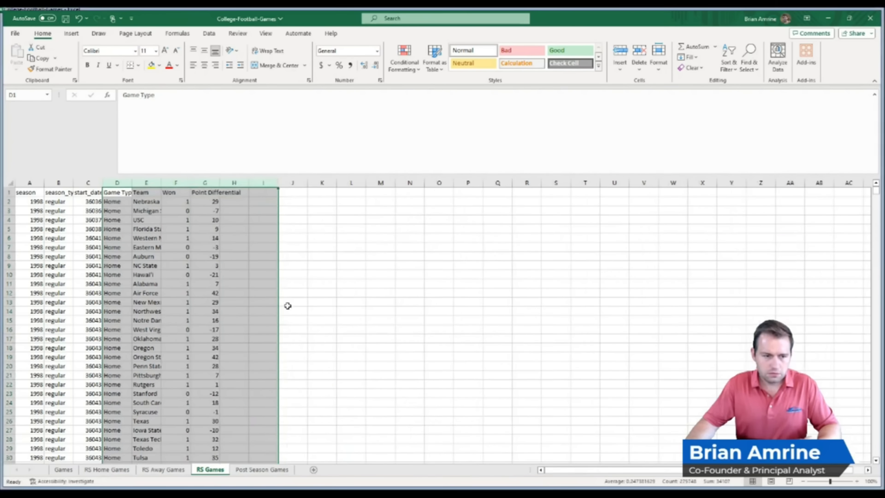
# - Format the start_date column of the RS Games sheet as short dates
pyautogui.click(89, 200)
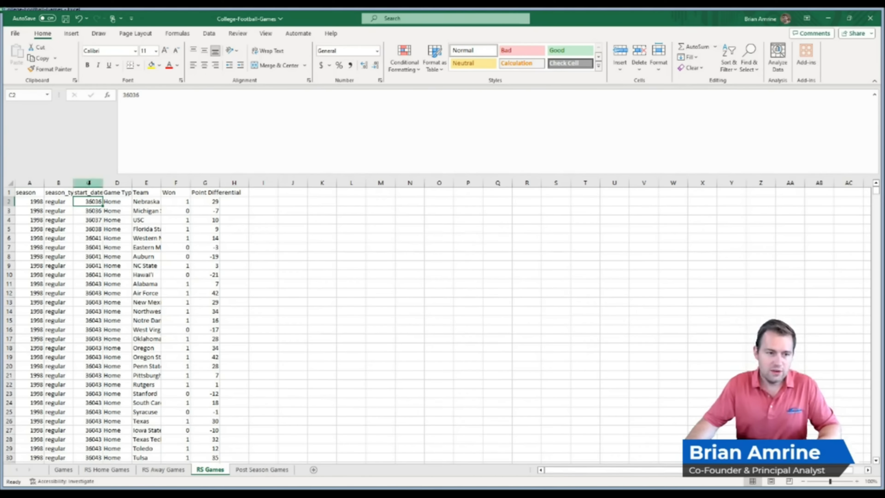
pyautogui.click(89, 182)
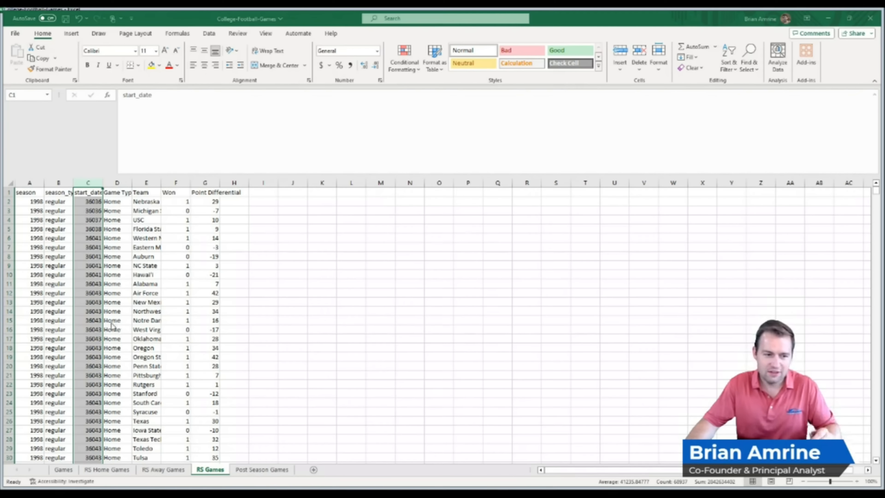
pyautogui.click(195, 441)
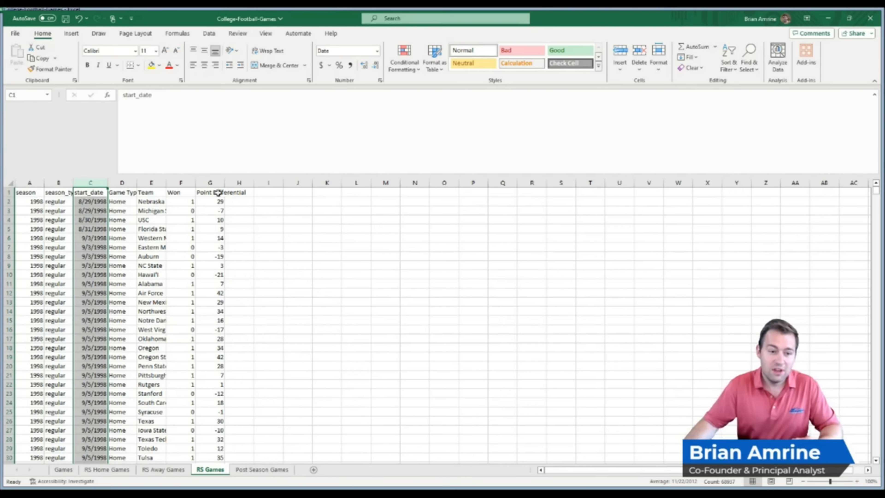
pyautogui.click(214, 182)
pyautogui.moveTo(215, 183); pyautogui.dragTo(57, 180)
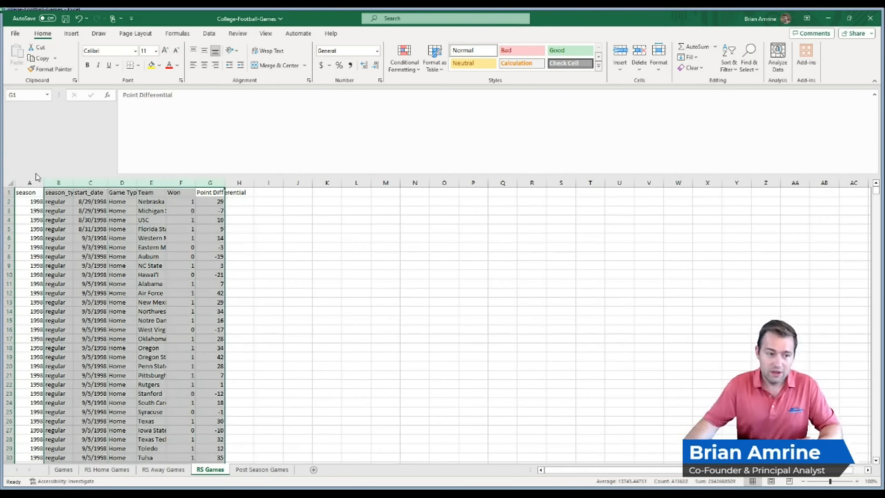
pyautogui.click(31, 180)
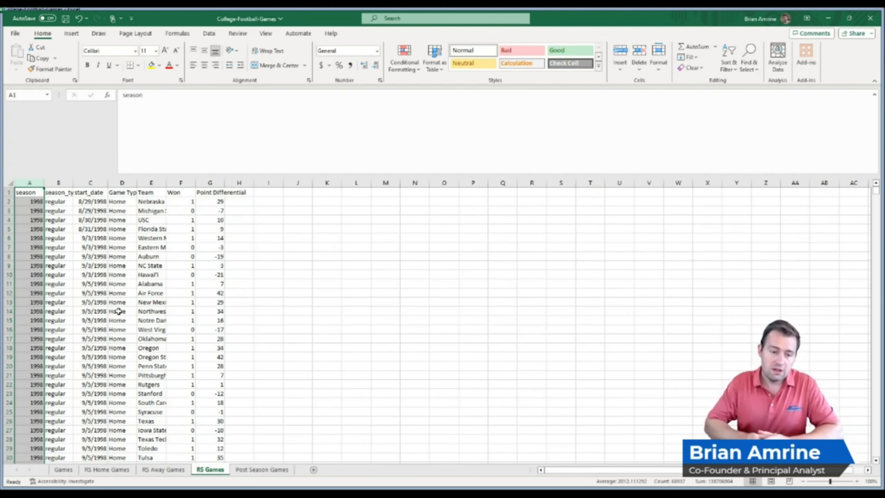
# - Add the column header "Team Season" in H1 of the RS Games sheet
pyautogui.click(243, 194)
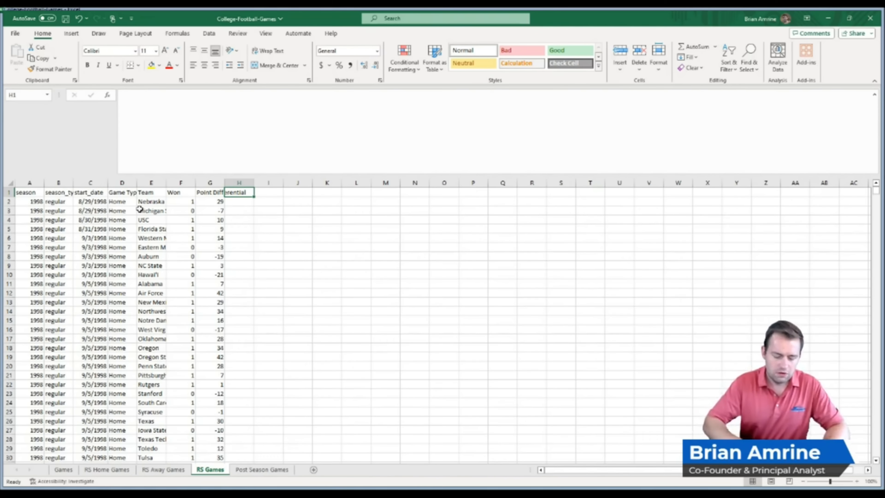
pyautogui.write('Team Season')
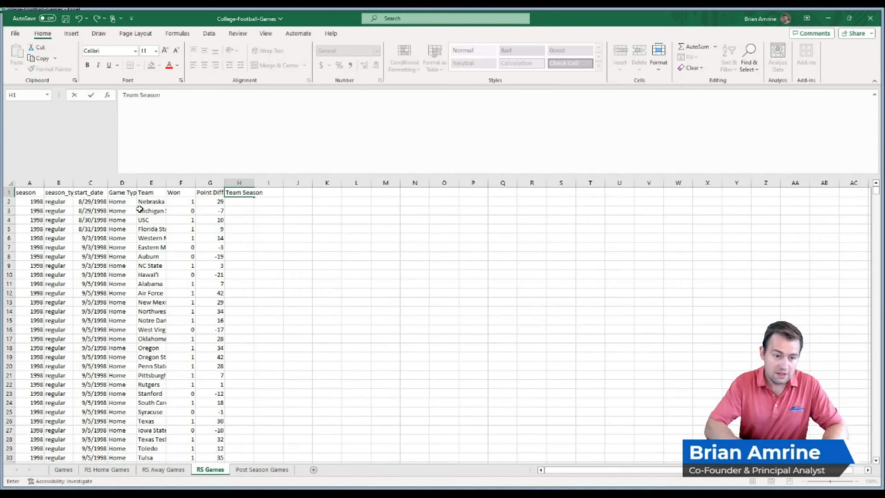
pyautogui.press('Return')
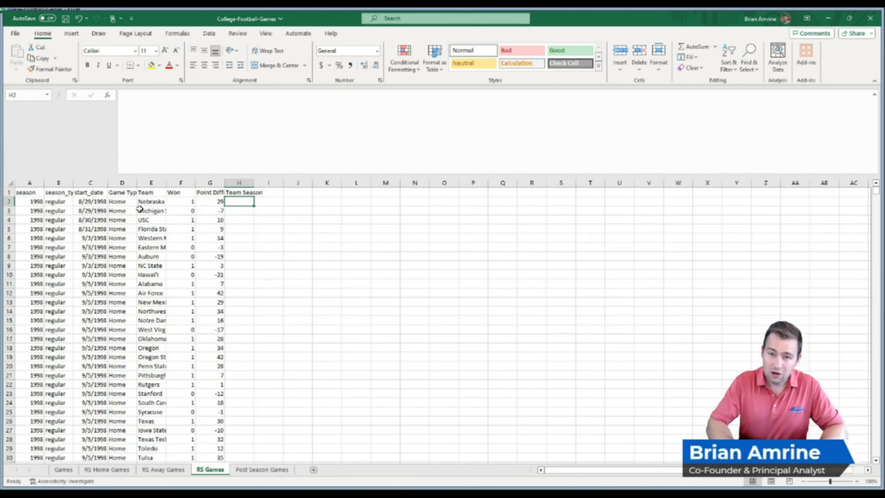
# - Enter the formula =E2&"-"&A2 in H2 to join the team and season with a hyphen
pyautogui.write('=')
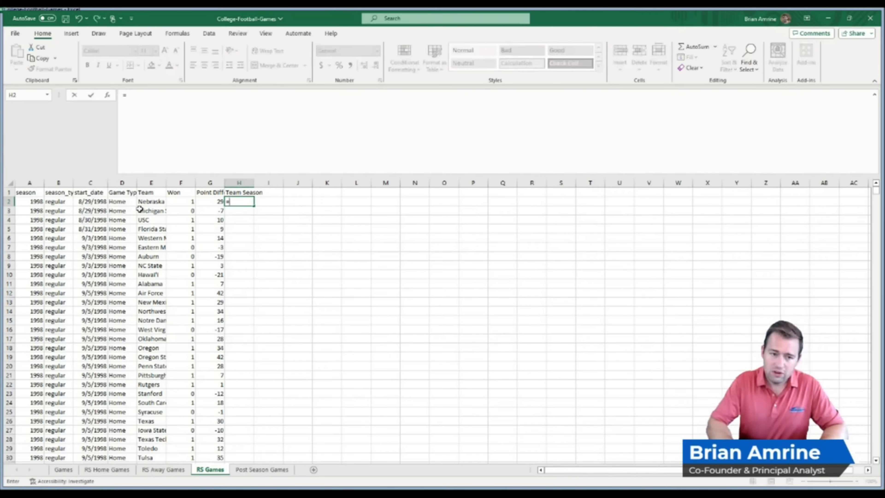
pyautogui.click(140, 201)
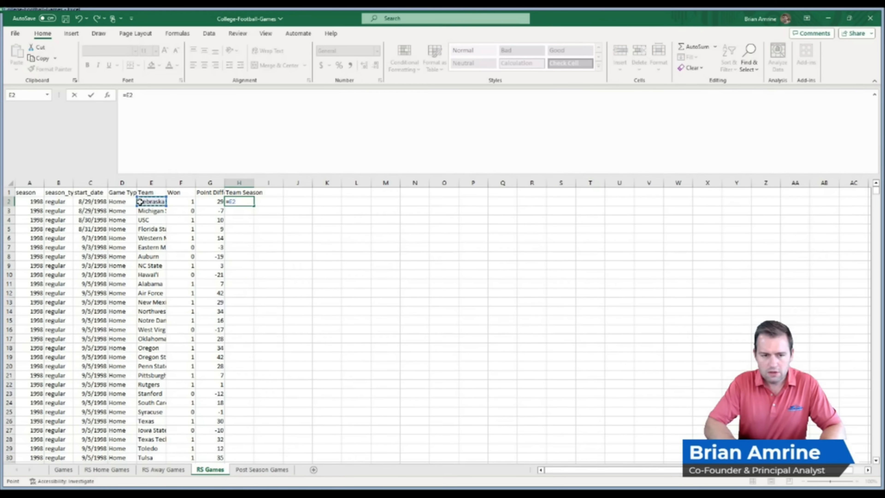
pyautogui.write('&')
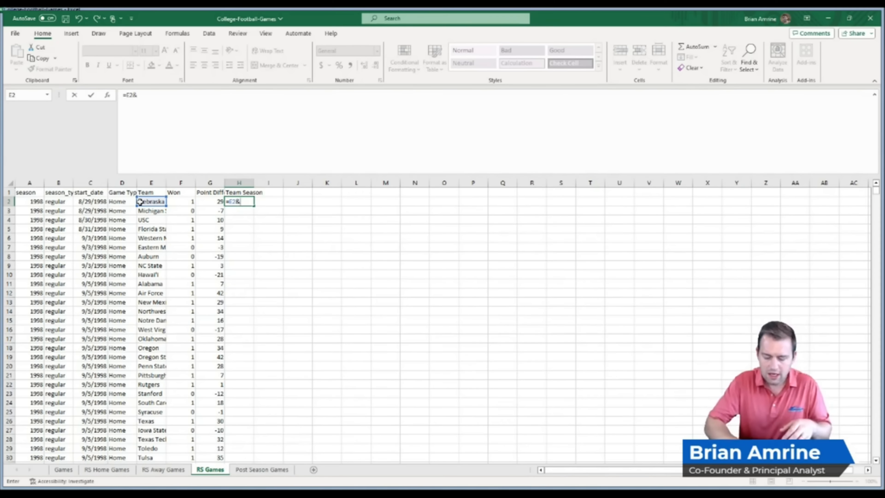
pyautogui.write('"')
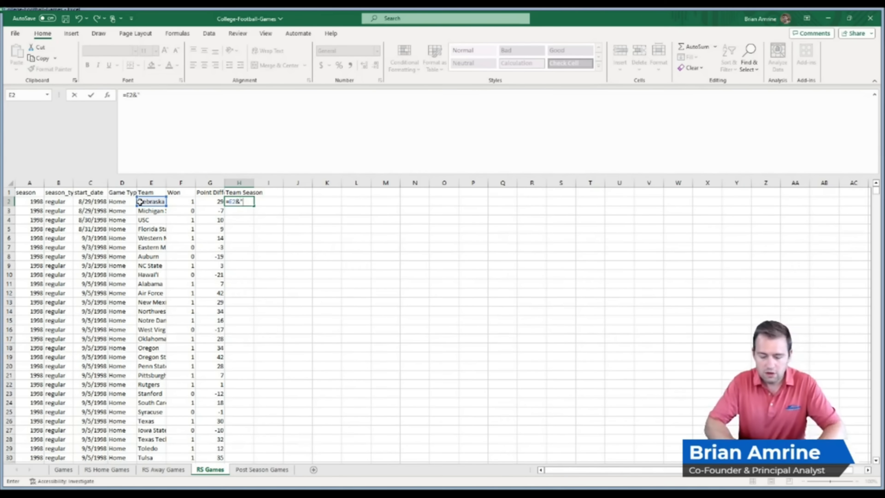
pyautogui.write('-')
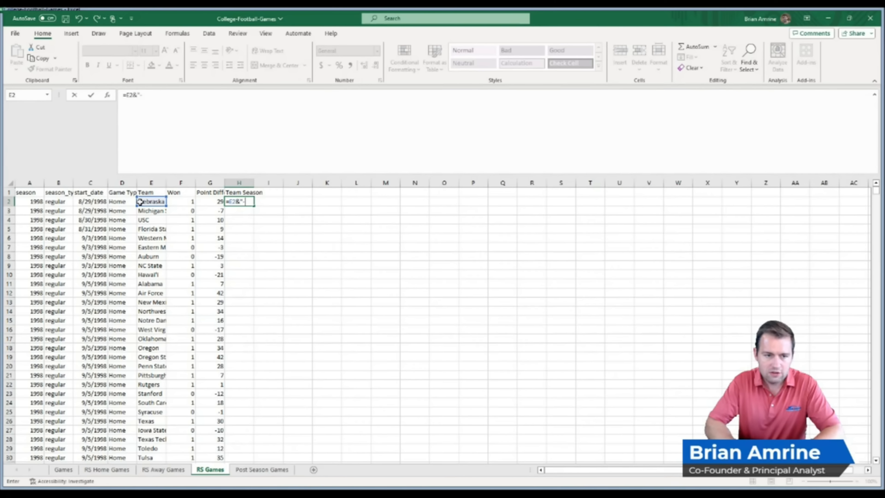
pyautogui.write('"')
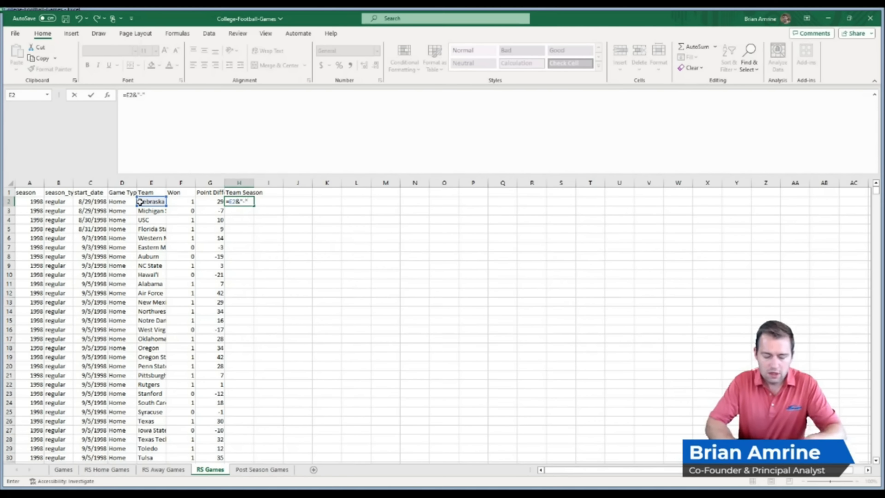
pyautogui.write('&')
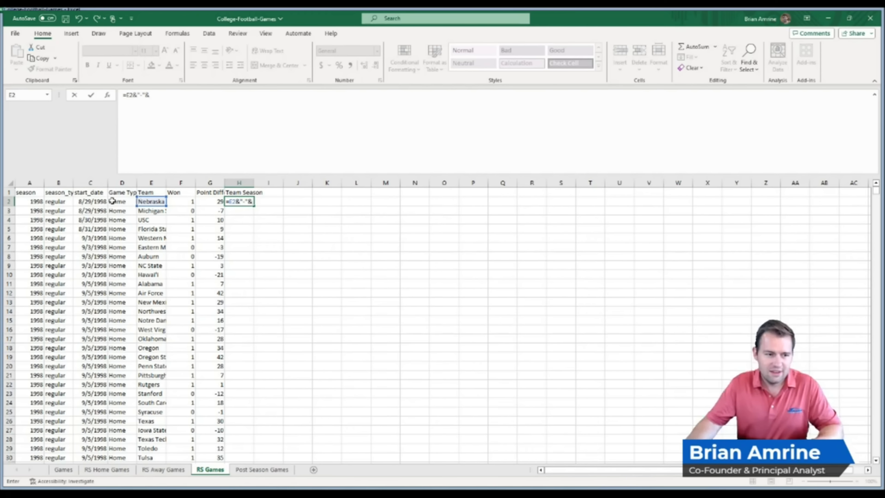
pyautogui.click(29, 201)
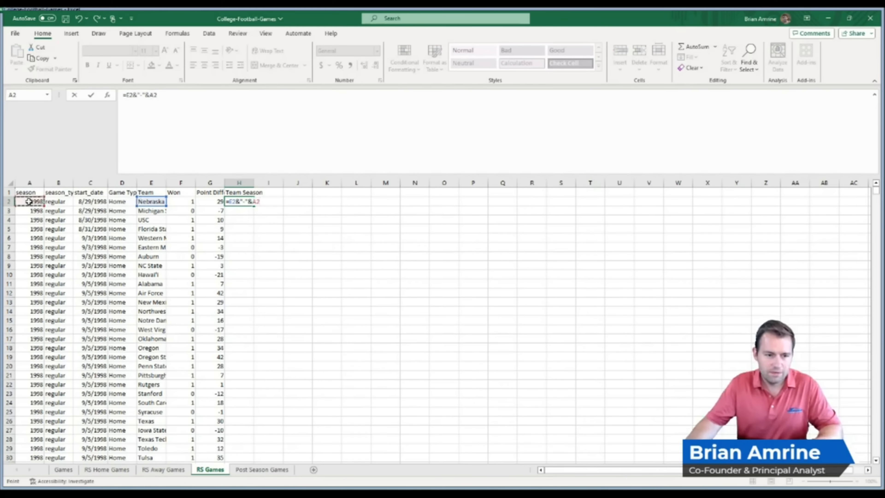
pyautogui.press('Return')
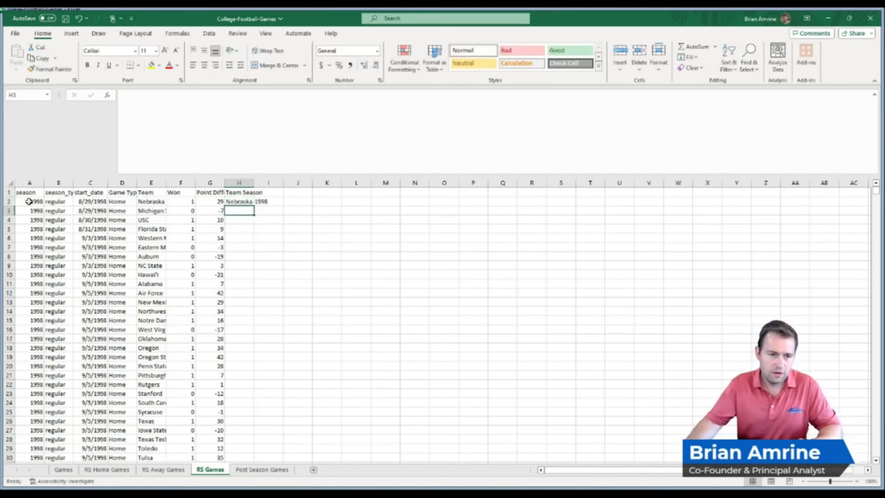
pyautogui.click(233, 201)
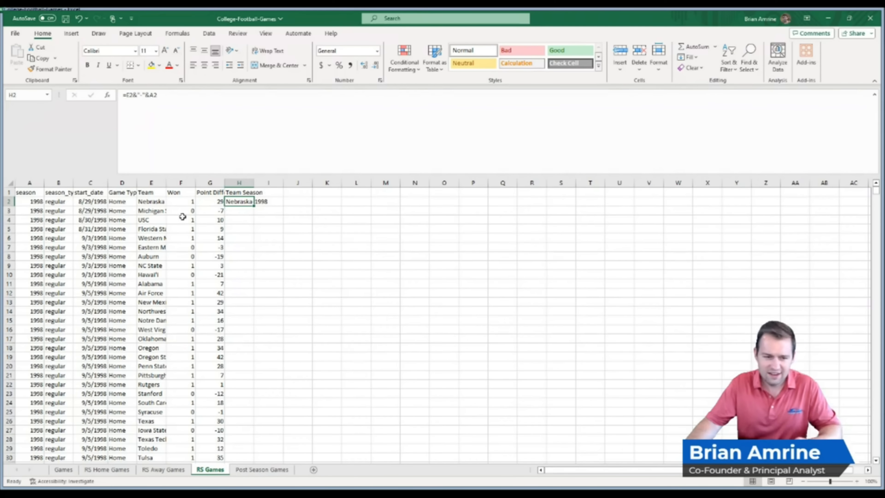
# - Fill the Team Season formula from H2 down the RS Games sheet and widen column H to fit its contents
pyautogui.doubleClick(253, 207)
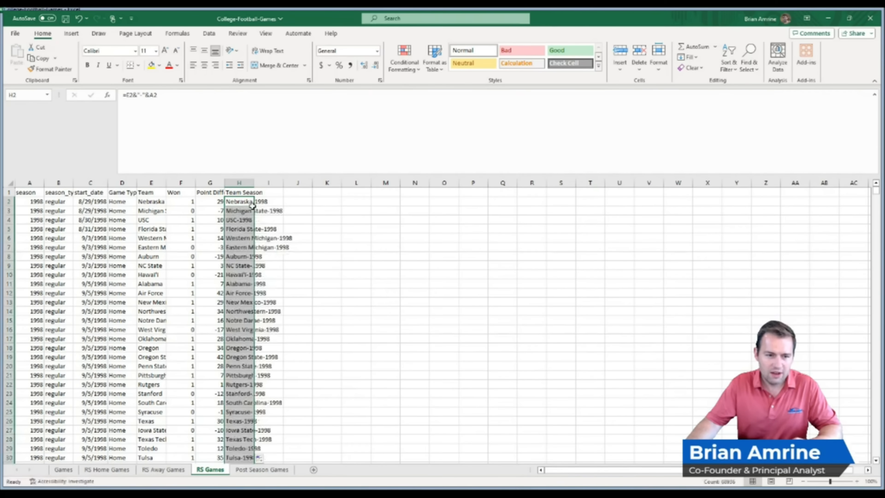
pyautogui.doubleClick(255, 183)
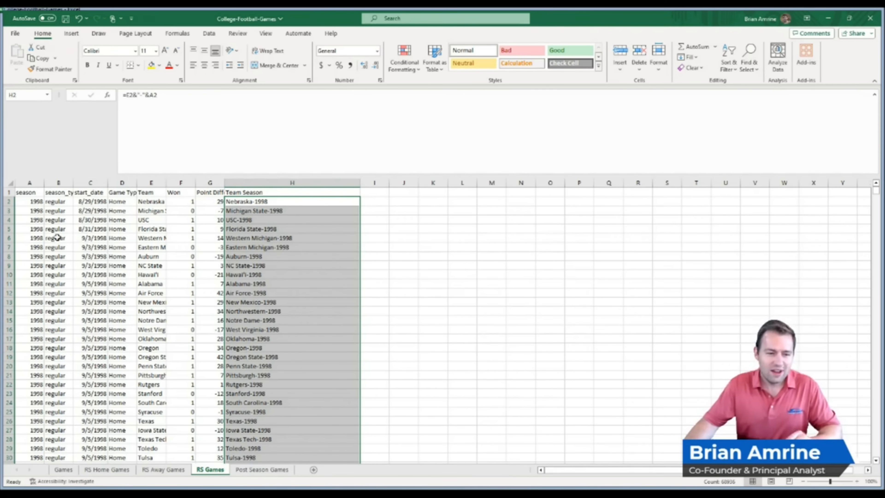
pyautogui.click(82, 238)
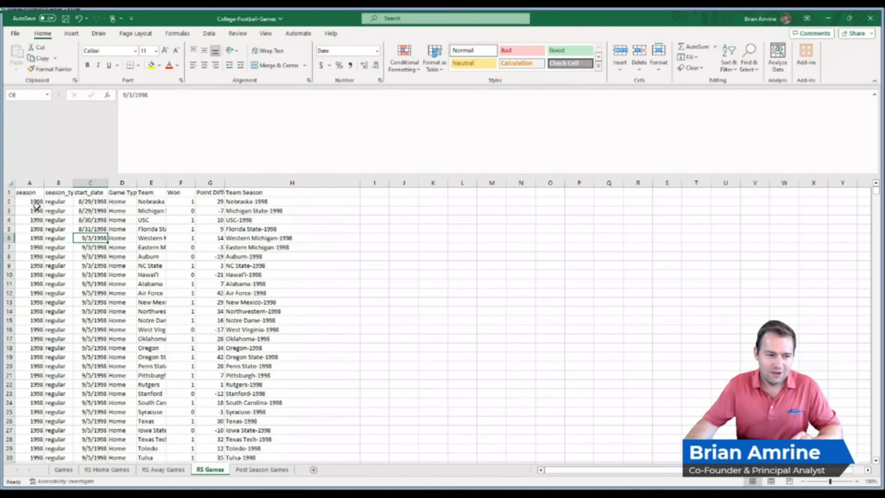
# - Insert a PivotTable on a new worksheet using all the data in the RS Games sheet
pyautogui.click(6, 183)
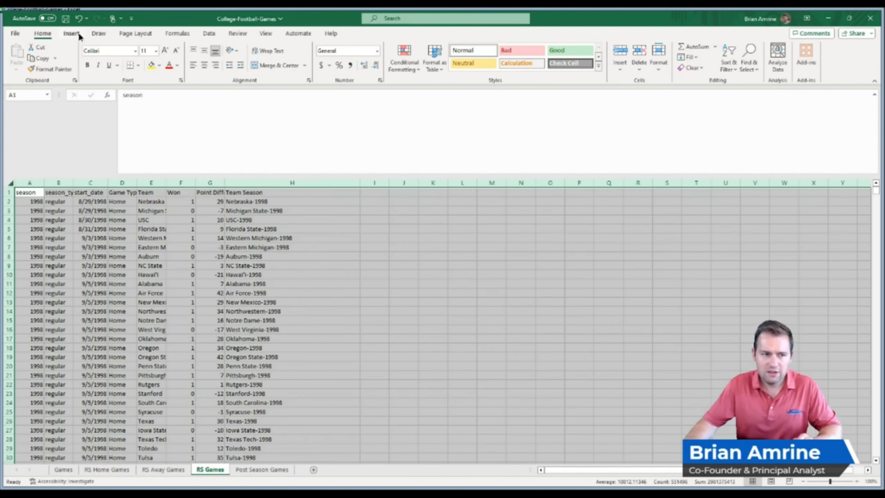
pyautogui.click(71, 34)
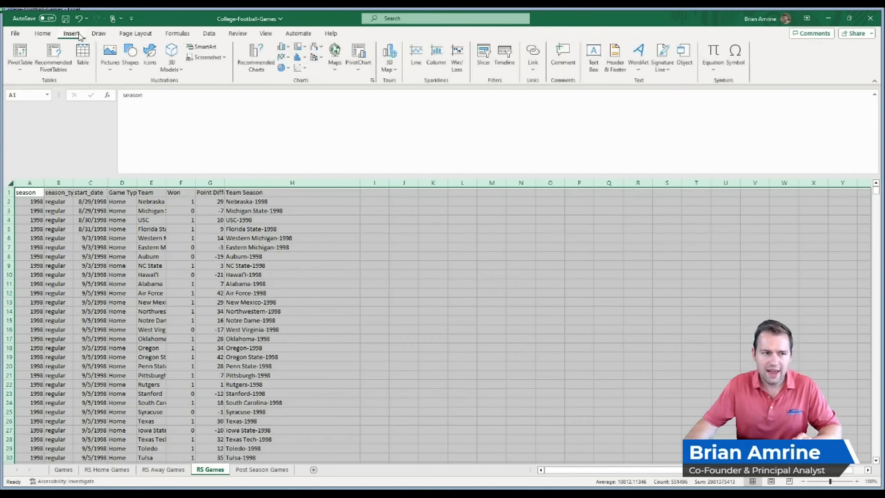
pyautogui.click(21, 52)
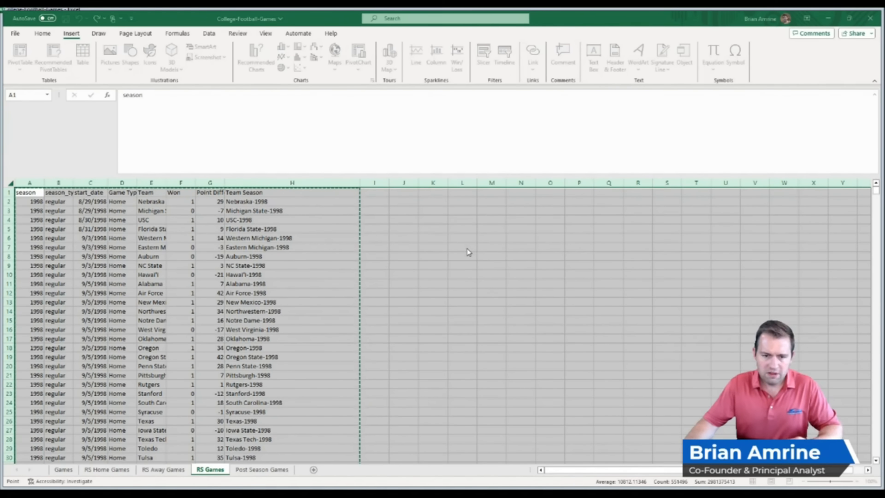
pyautogui.press('Return')
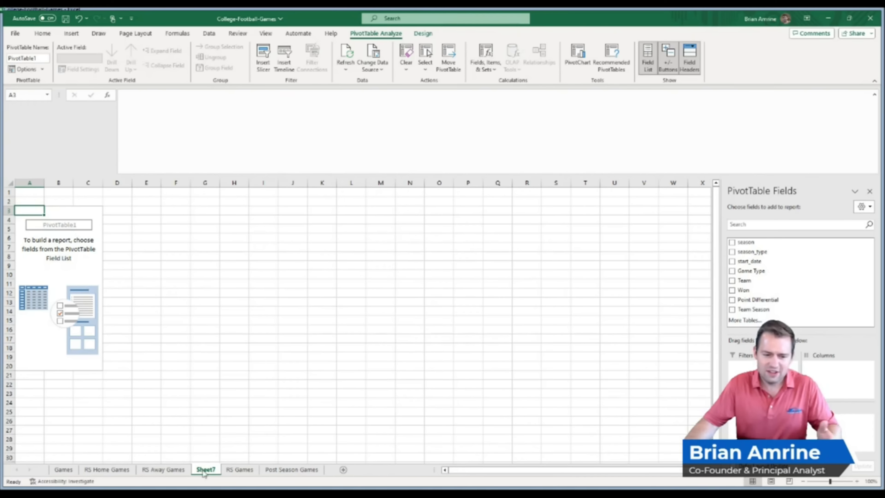
# - Move the new PivotTable sheet directly after RS Games and rename it "Winning % by Team Season"
pyautogui.moveTo(202, 469); pyautogui.dragTo(249, 468)
pyautogui.rightClick(250, 471)
pyautogui.click(287, 362)
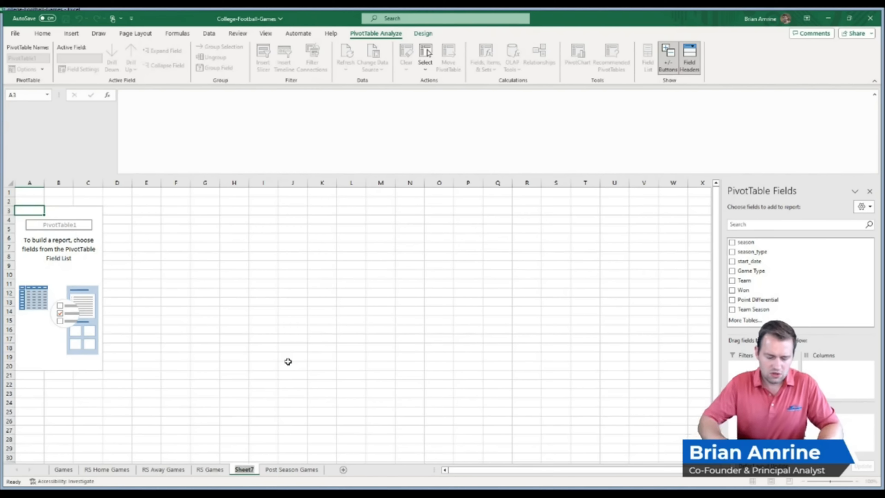
pyautogui.write('Winning % by Team')
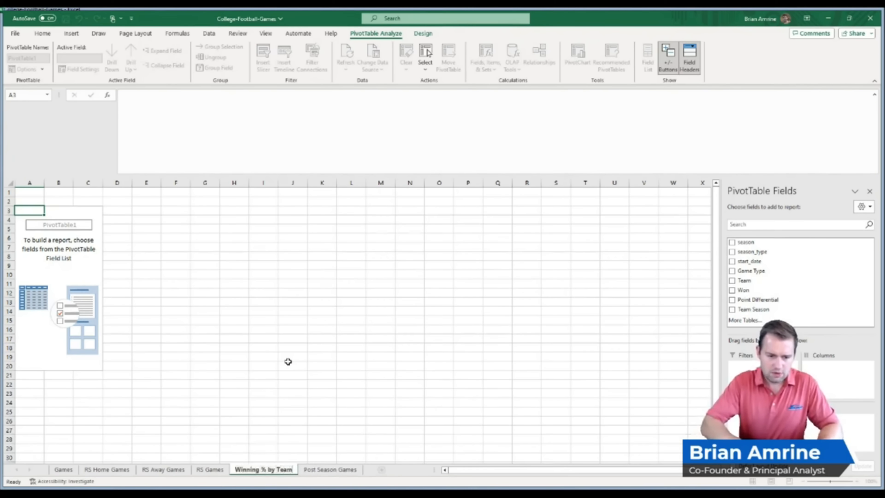
pyautogui.write(' Season')
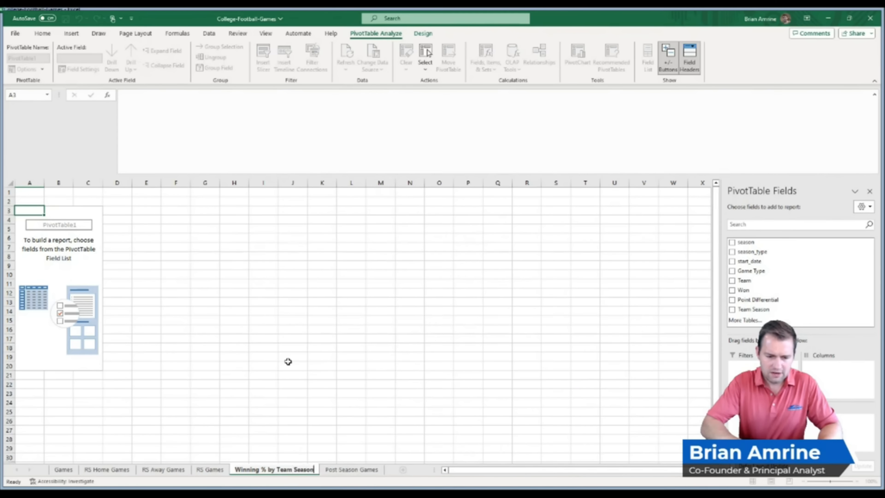
pyautogui.press('Return')
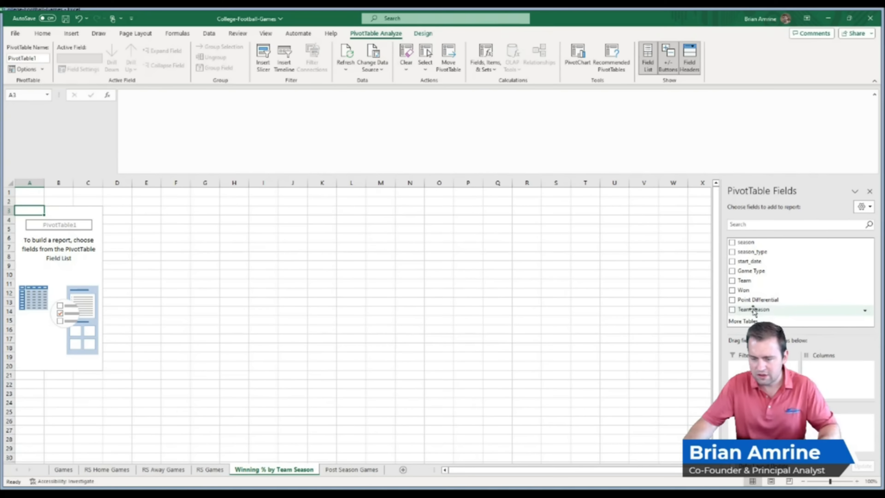
# - Place the Team Season field in the PivotTable rows and the Won field in its values
pyautogui.moveTo(754, 310); pyautogui.dragTo(761, 429)
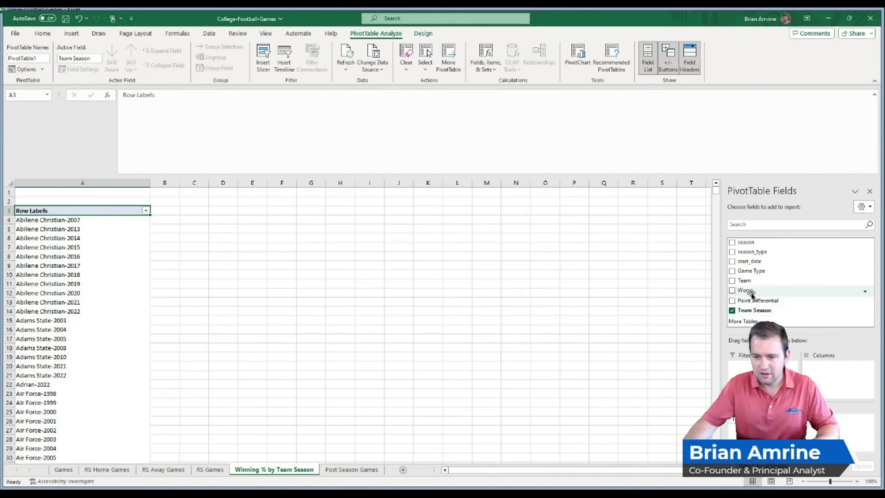
pyautogui.moveTo(750, 292); pyautogui.dragTo(855, 431)
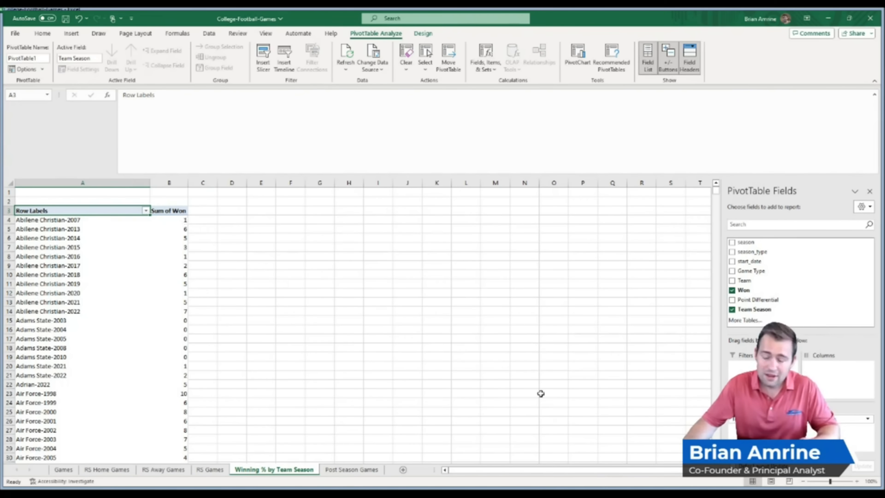
# - Summarize the PivotTable's Won values by average and format column B as percentages with two decimals
pyautogui.click(868, 419)
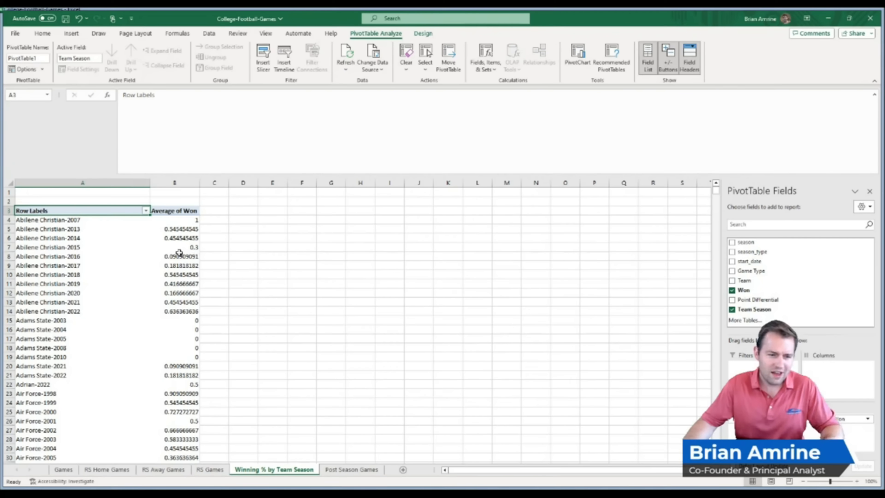
pyautogui.click(177, 182)
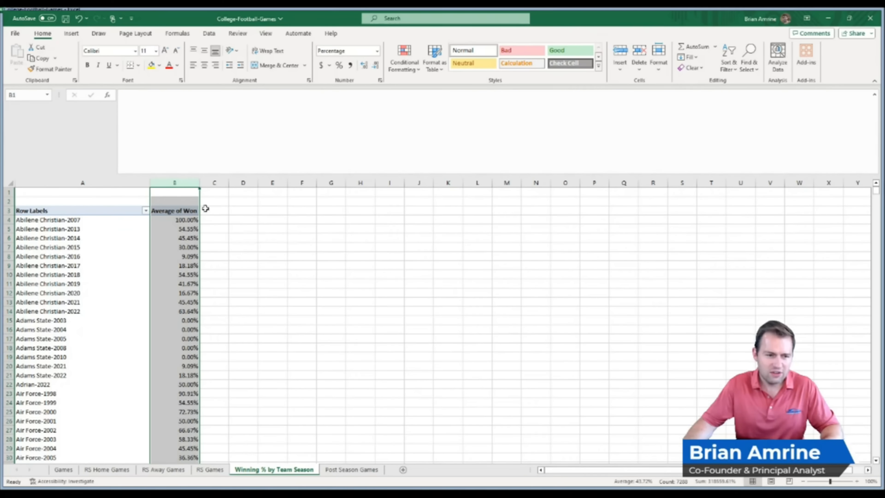
pyautogui.click(203, 220)
# - Add the minimum and maximum to the status bar statistics and check them for the Average of Won column
pyautogui.click(185, 182)
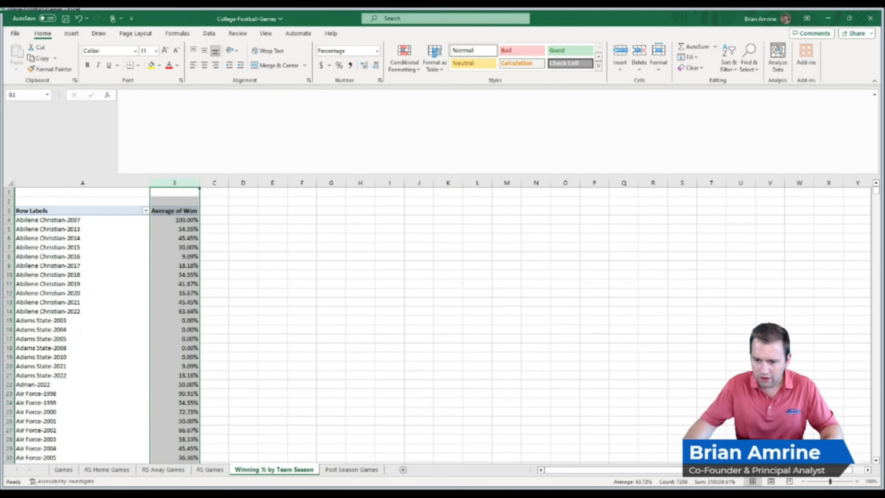
pyautogui.click(735, 415)
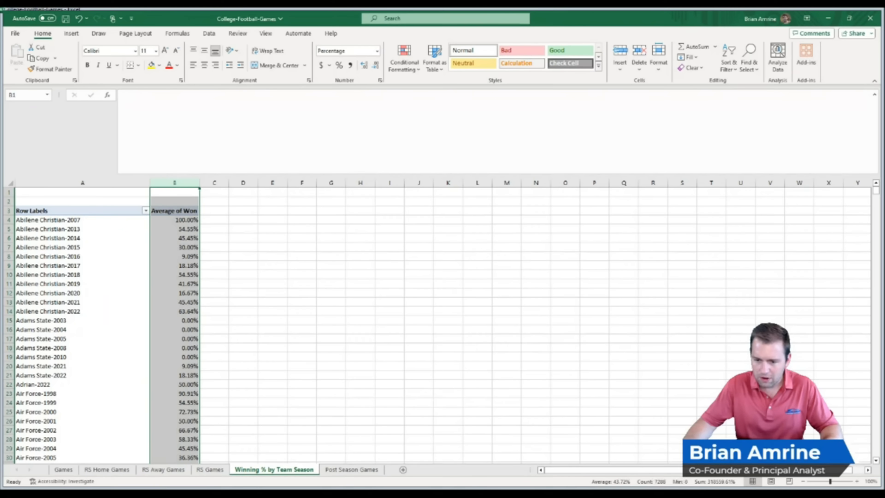
pyautogui.click(735, 425)
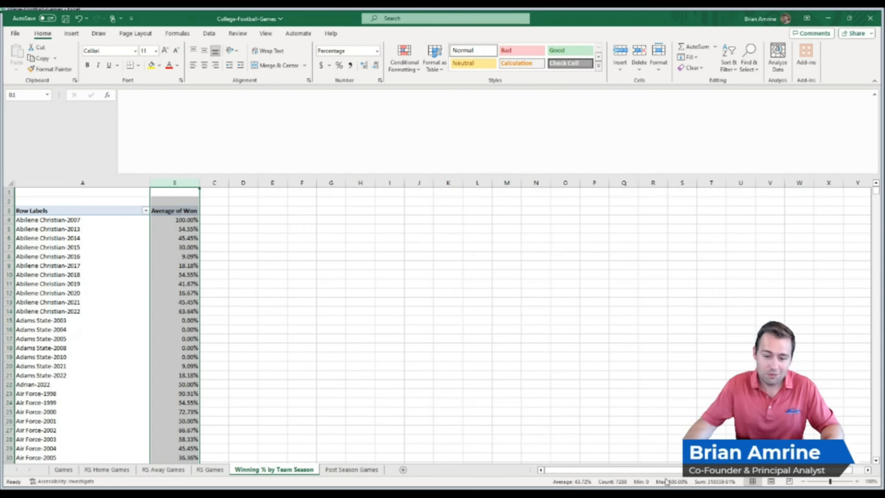
pyautogui.click(227, 333)
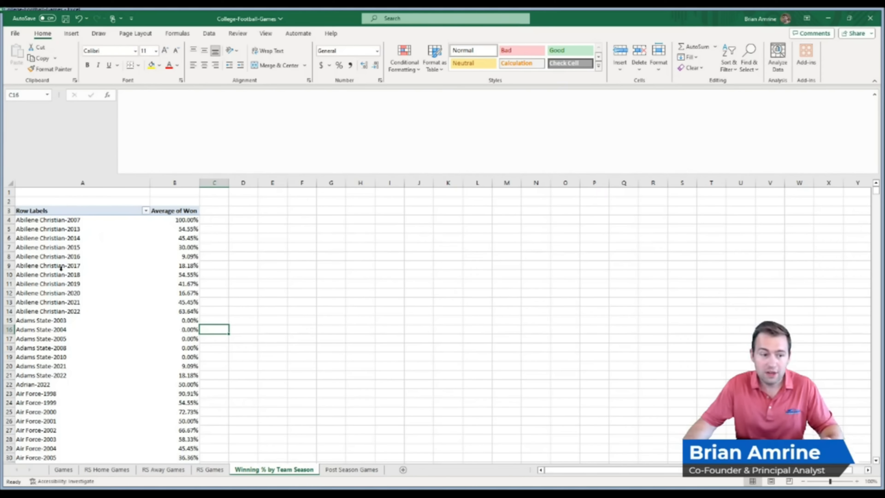
# - Add the column header "Home Team Season" in K1 of the Post Season Games sheet
pyautogui.click(337, 474)
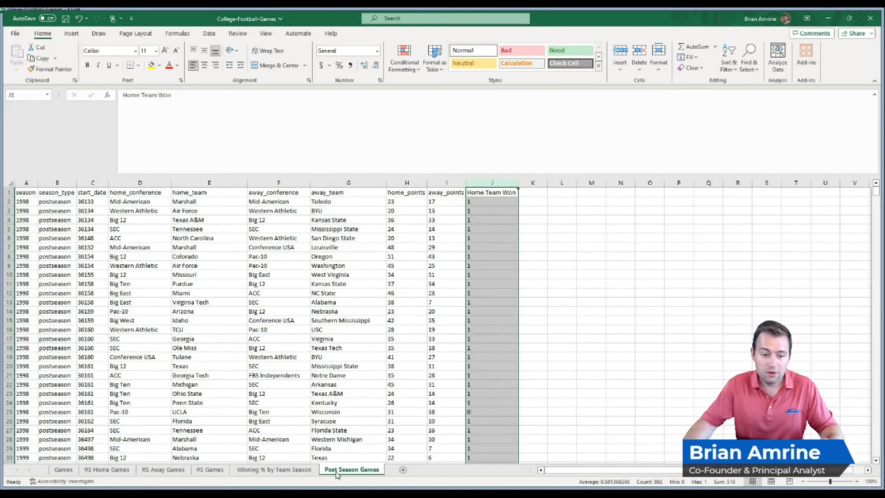
pyautogui.click(534, 196)
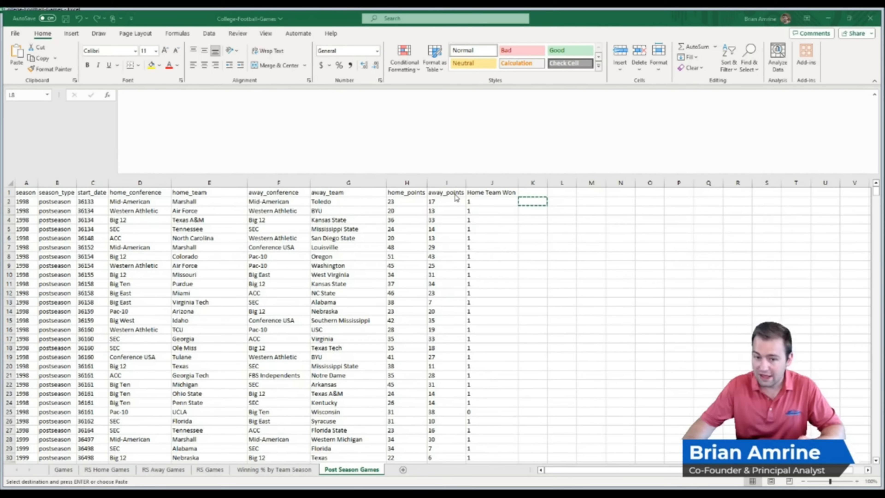
pyautogui.click(533, 190)
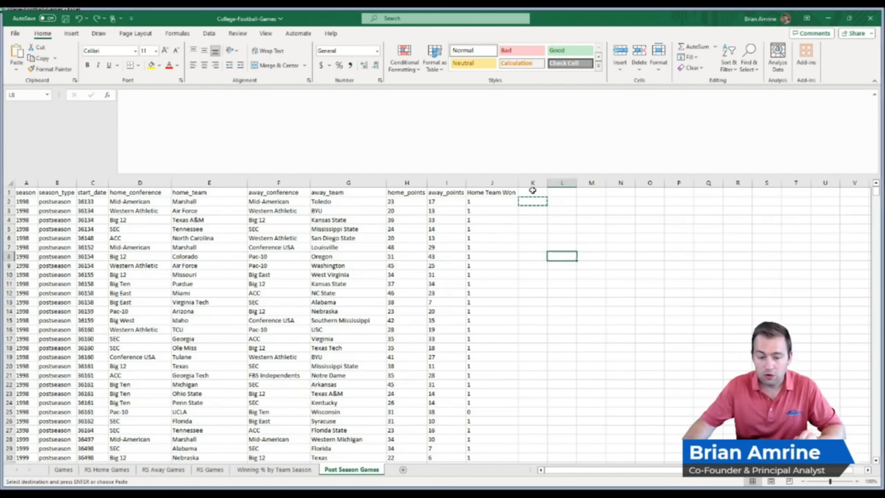
pyautogui.click(532, 190)
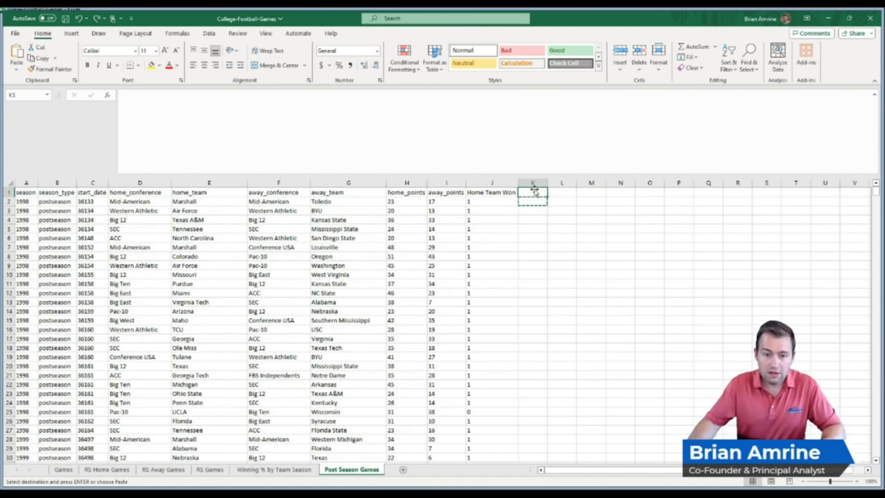
pyautogui.write('A')
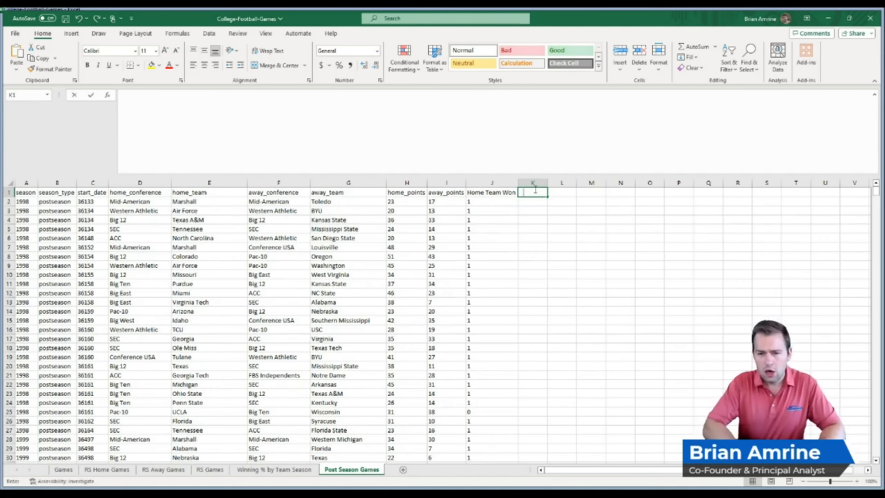
pyautogui.write('Home Team S')
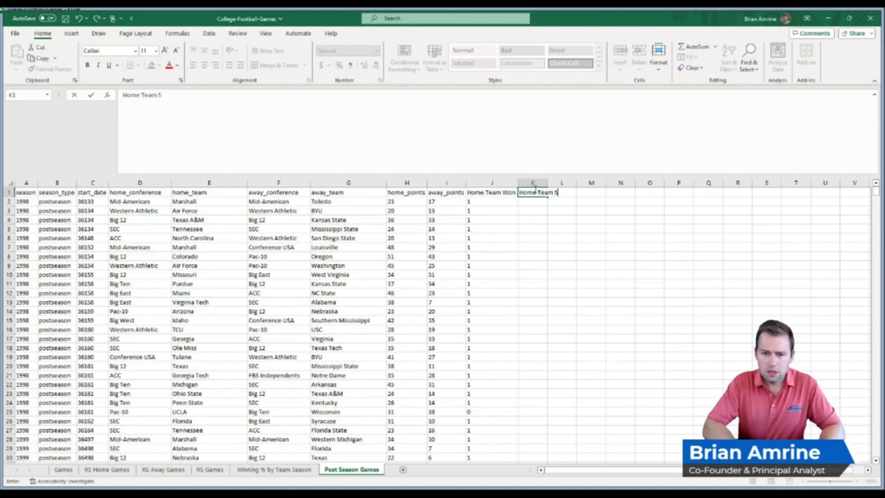
pyautogui.write('eason')
pyautogui.press('Return')
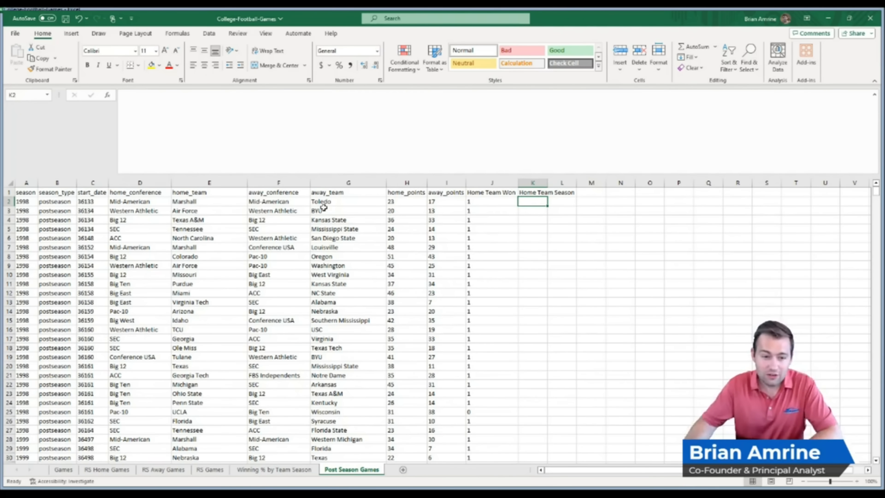
# - Enter the formula =E2&"-"&A2 in K2 to join the home team and season with a hyphen
pyautogui.write('=')
pyautogui.click(207, 203)
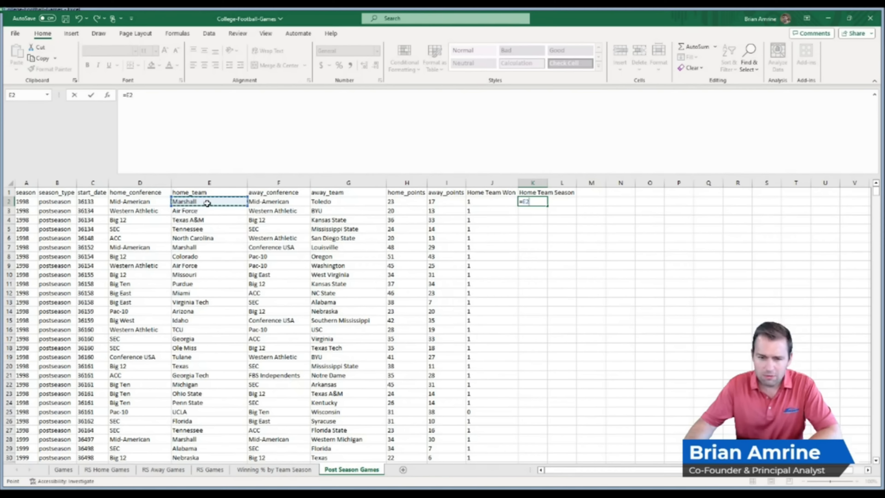
pyautogui.write('&"-"')
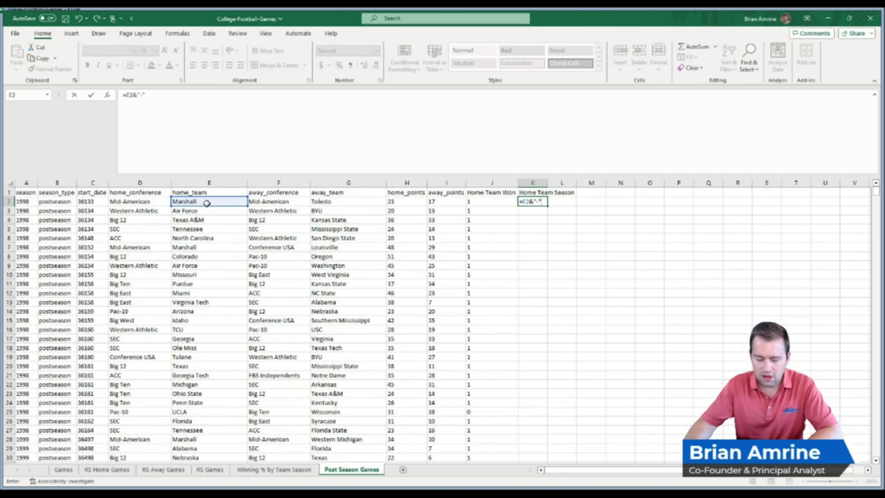
pyautogui.write('&')
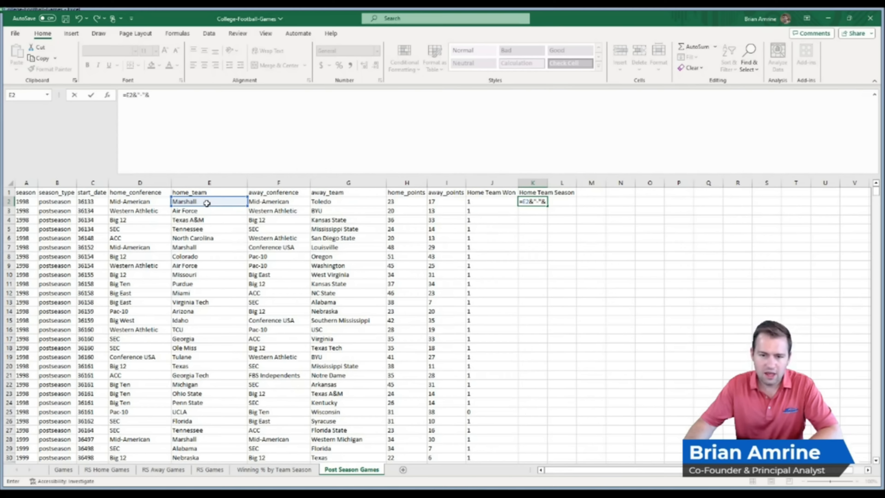
pyautogui.click(25, 202)
pyautogui.hotkey('ctrl', 'Return')
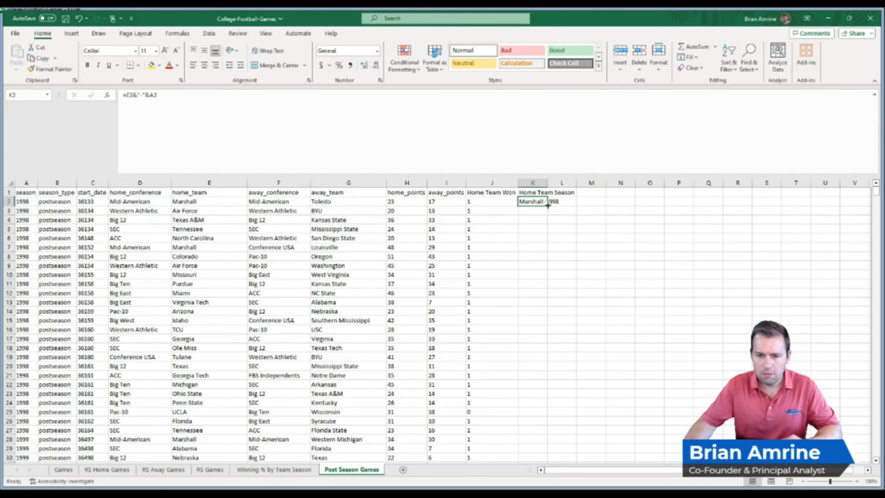
# - Fill the Home Team Season formula down column K and widen the column to fit its contents
pyautogui.doubleClick(548, 205)
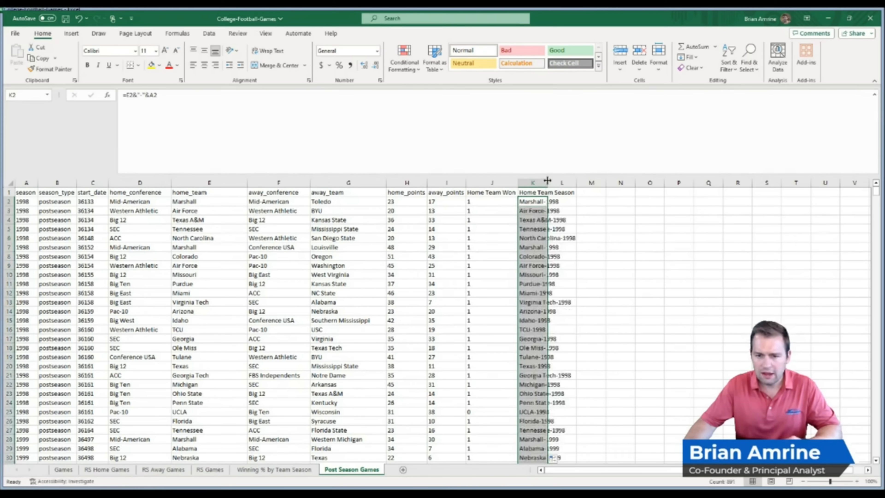
pyautogui.doubleClick(548, 180)
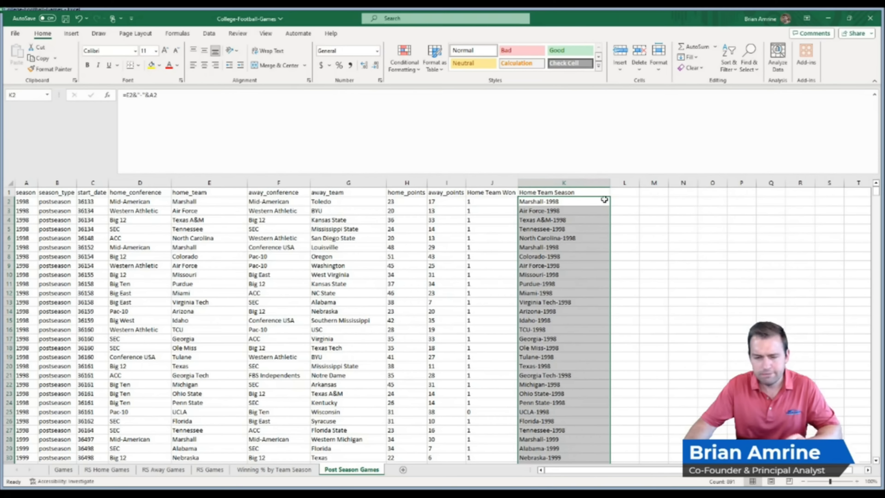
pyautogui.click(592, 200)
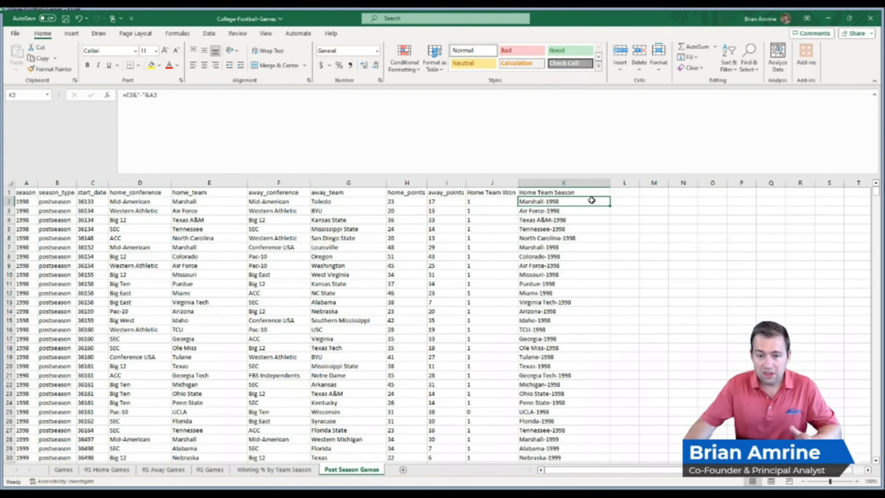
# - Look up Toledo-1998 in the Winning % by Team Season PivotTable and return to the Post Season Games sheet
pyautogui.click(280, 469)
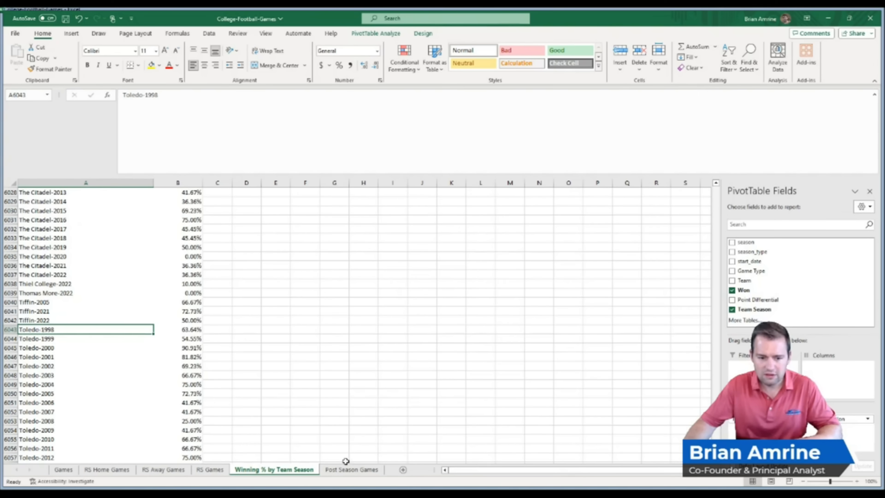
pyautogui.click(355, 469)
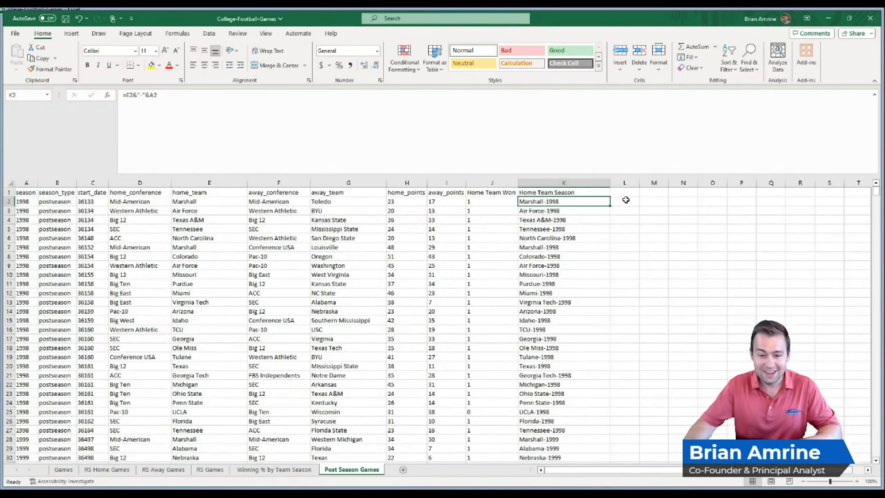
# - Add the column header "Home Team RS Winning %" in L1 of the Post Season Games sheet
pyautogui.click(628, 193)
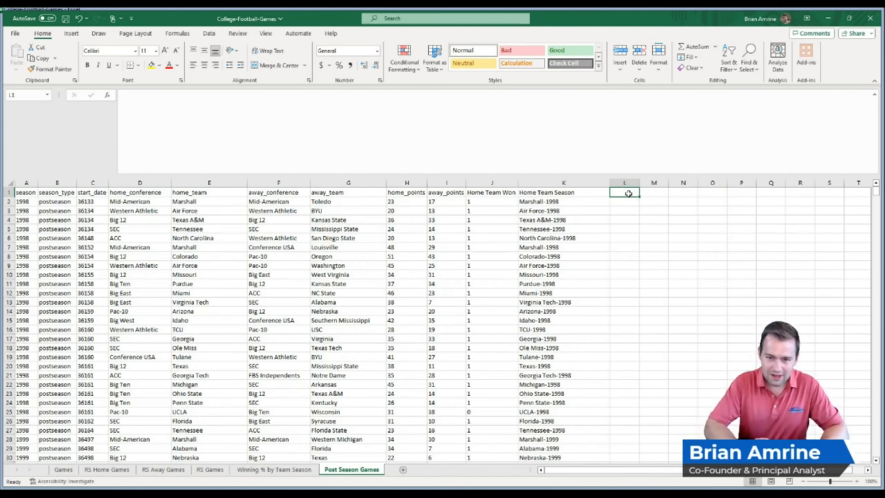
pyautogui.write('Home Tea')
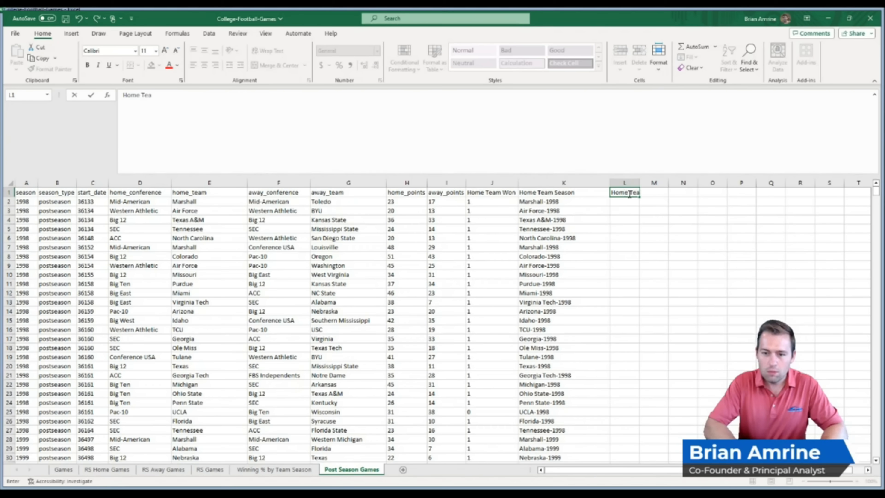
pyautogui.write('m Winning %')
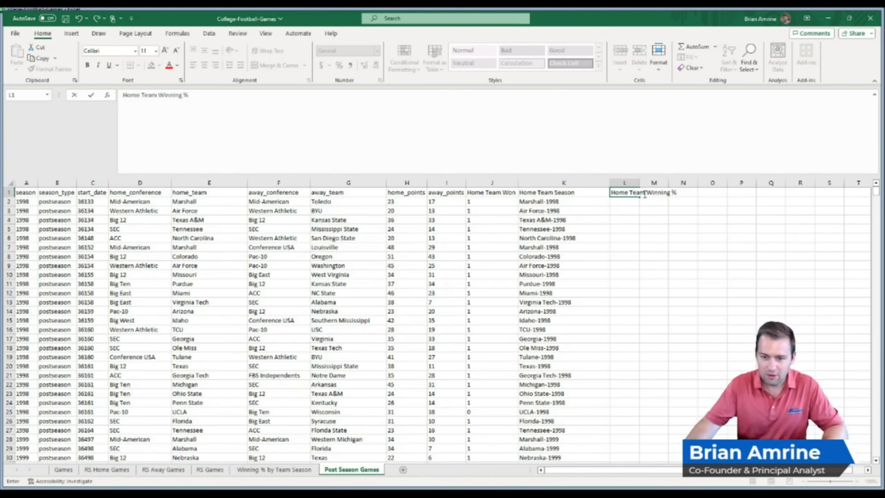
pyautogui.click(645, 194)
pyautogui.write('RS')
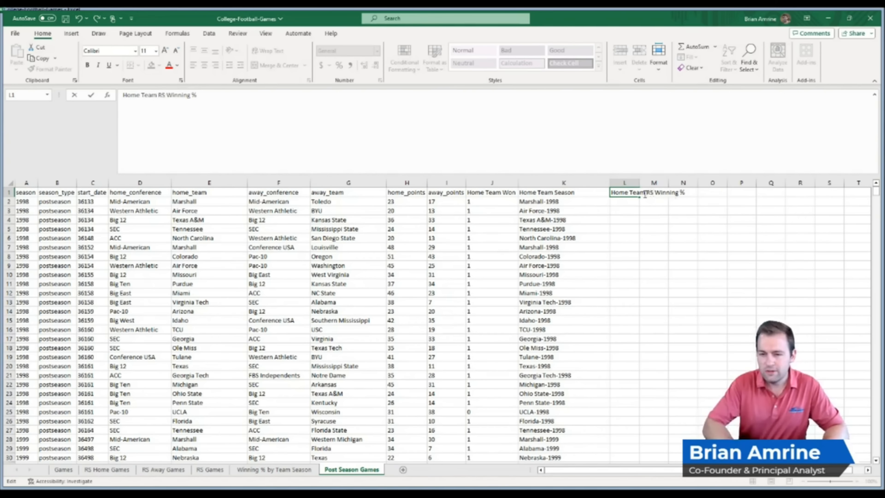
pyautogui.press('Return')
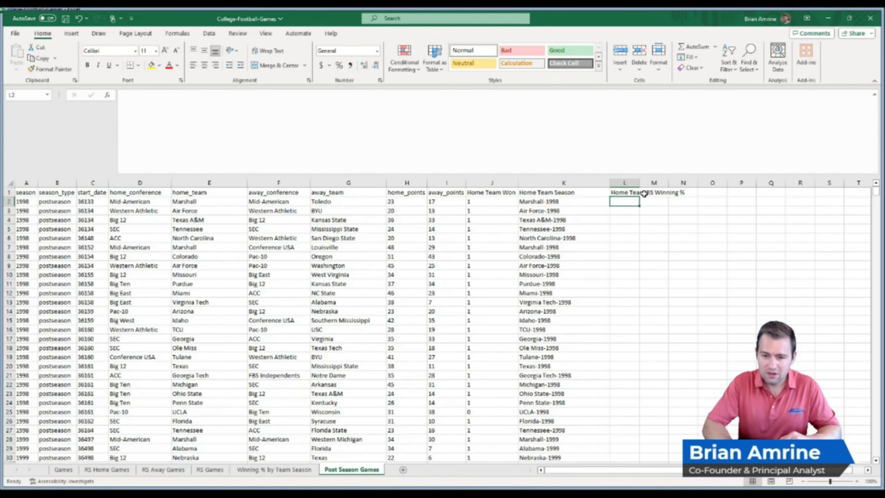
# - Start an XLOOKUP formula in L2 that searches for K2 in column A of the Winning % by Team Season sheet
pyautogui.write('=')
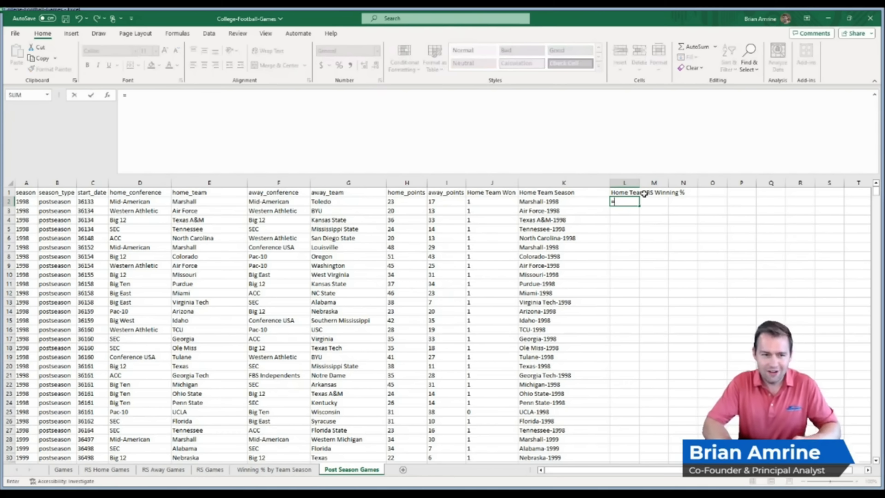
pyautogui.write('xl')
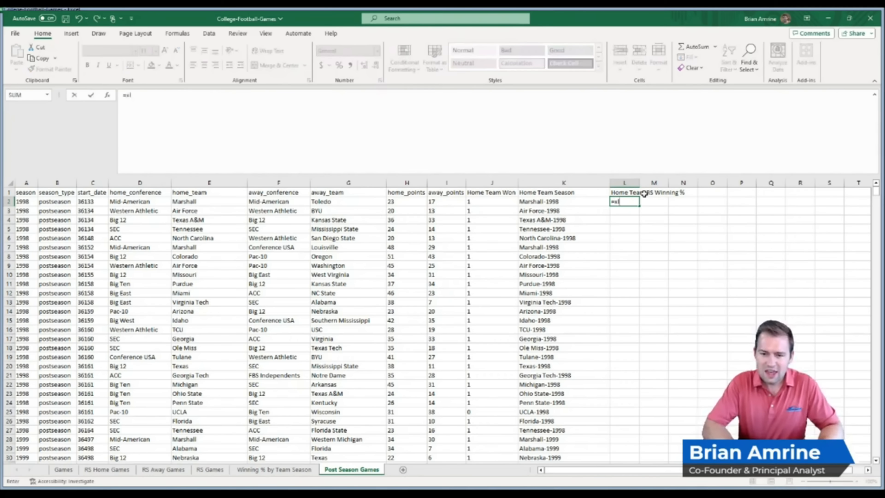
pyautogui.write('ookup(')
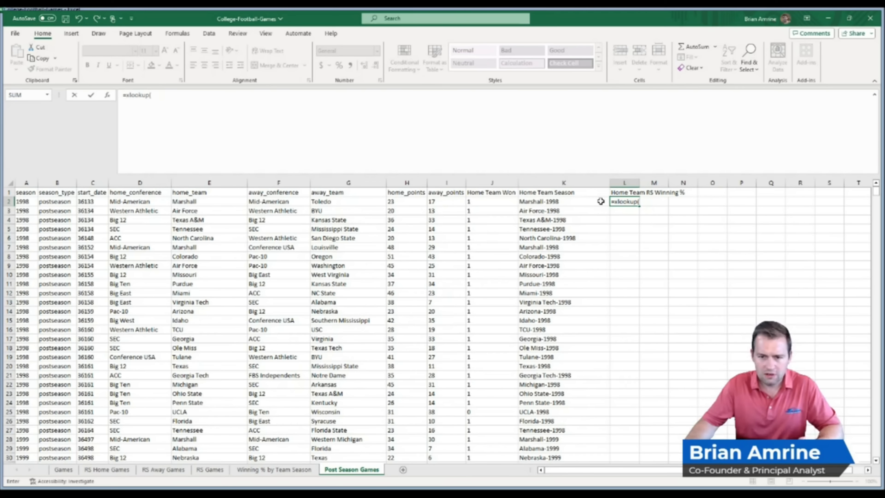
pyautogui.click(600, 201)
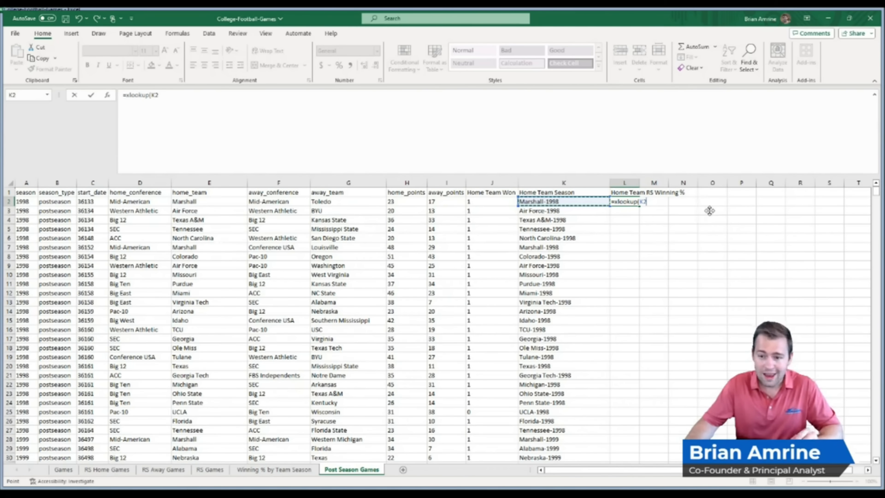
pyautogui.write(',')
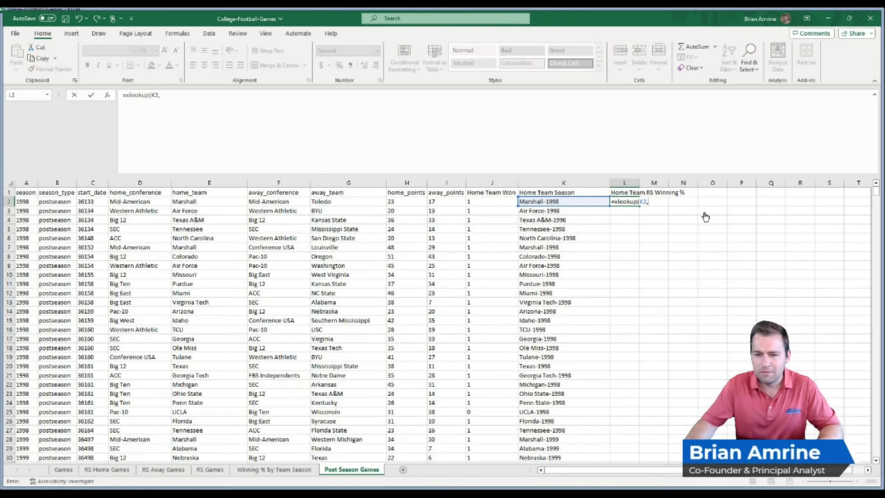
pyautogui.click(276, 471)
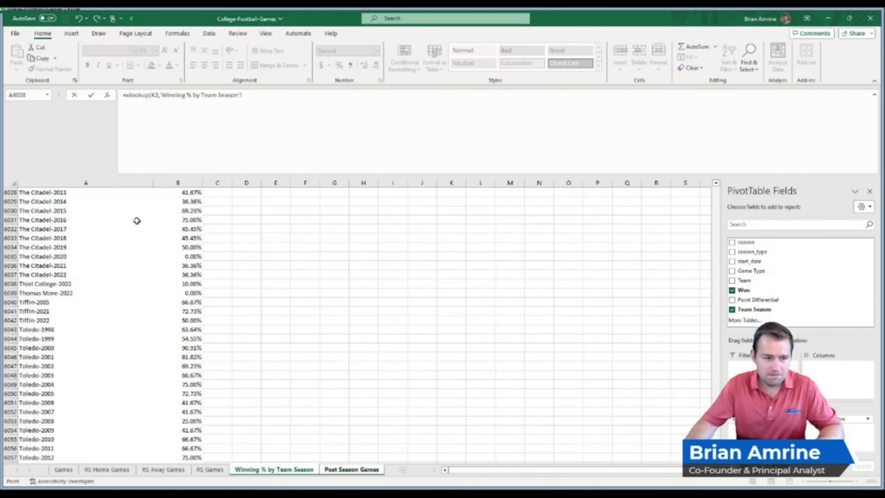
pyautogui.click(122, 183)
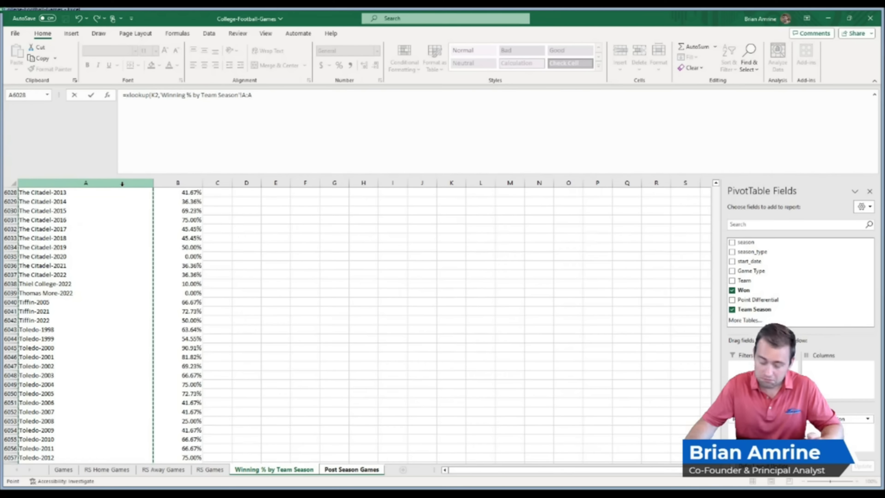
pyautogui.write(',')
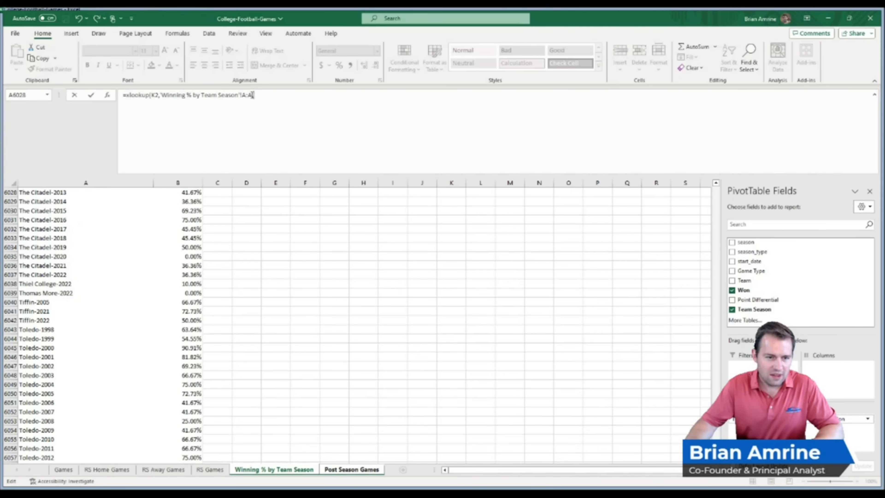
pyautogui.write(',')
pyautogui.click(172, 177)
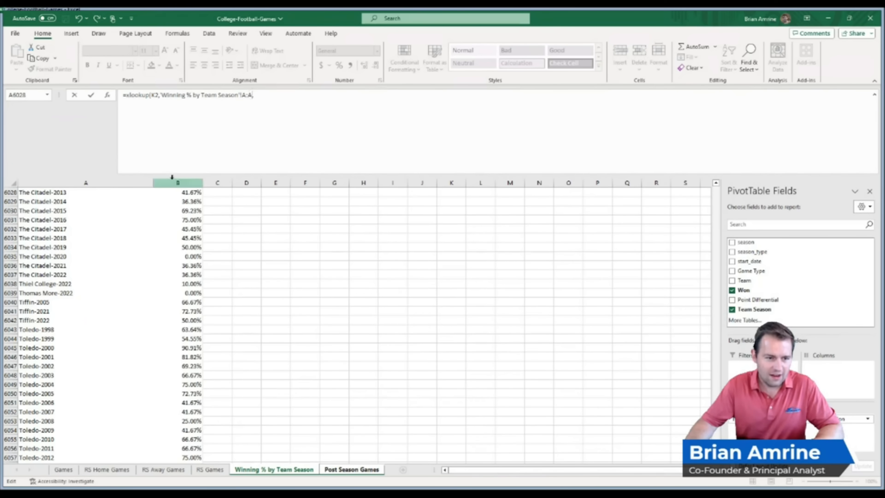
pyautogui.click(171, 179)
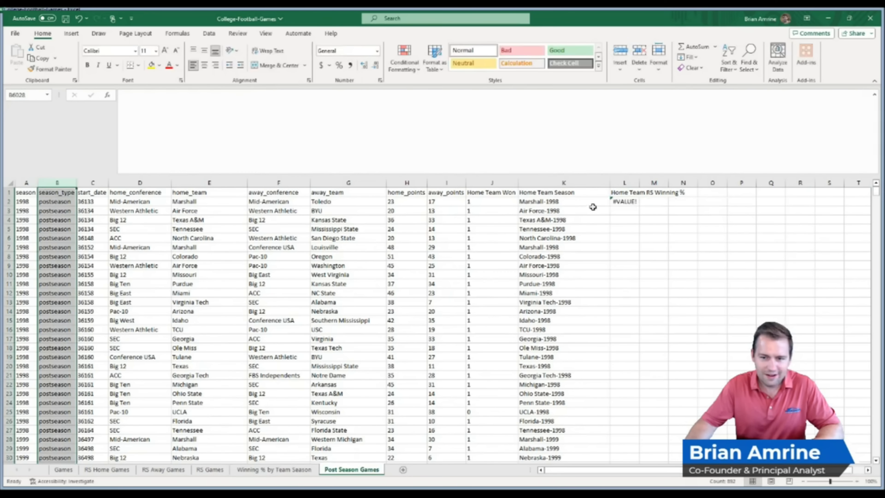
# - Reopen the L2 formula and repeat the reference 'Winning % by Team Season'!A:A as XLOOKUP's third argument
pyautogui.doubleClick(630, 201)
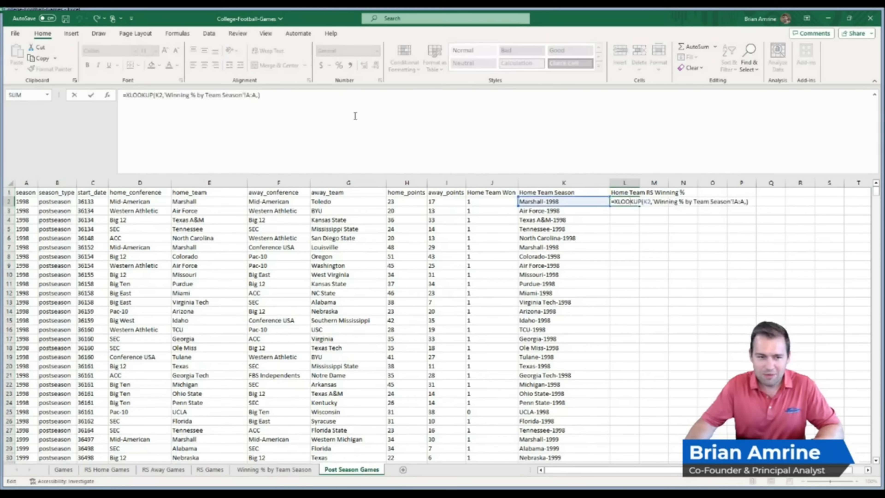
pyautogui.click(283, 96)
pyautogui.press('BackSpace')
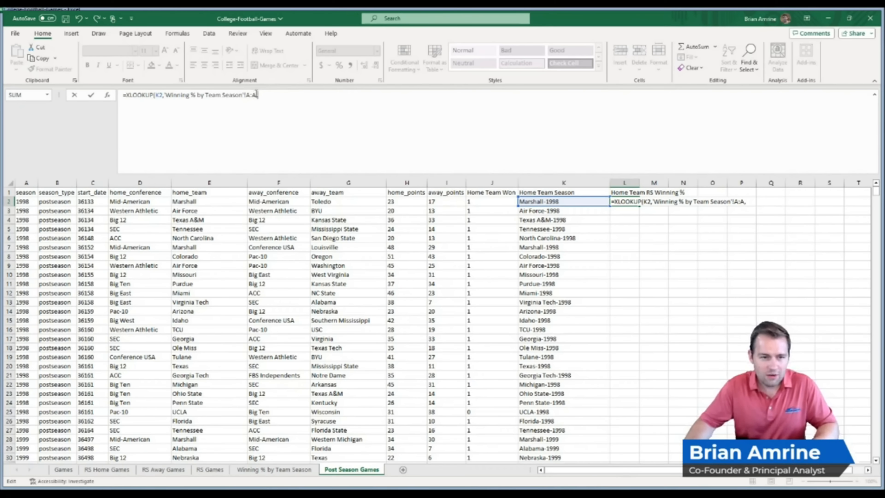
pyautogui.moveTo(256, 94); pyautogui.dragTo(167, 95)
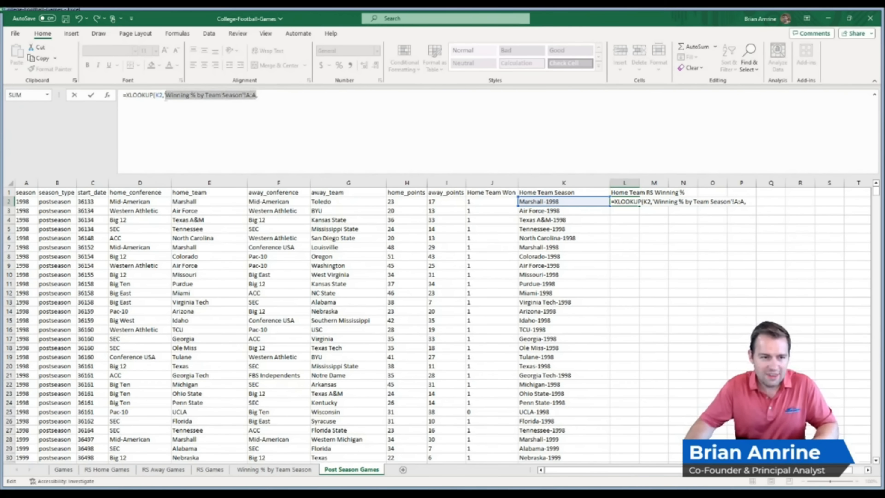
pyautogui.hotkey('ctrl', 'c')
pyautogui.click(269, 95)
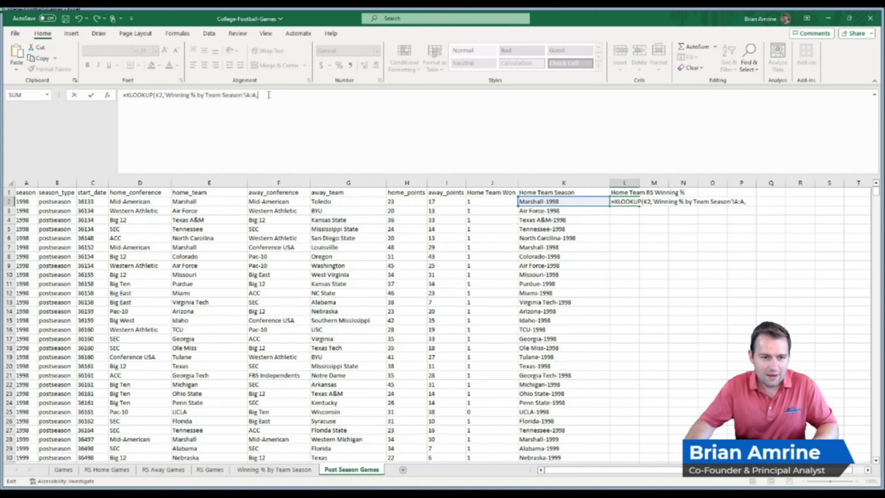
pyautogui.hotkey('ctrl', 'v')
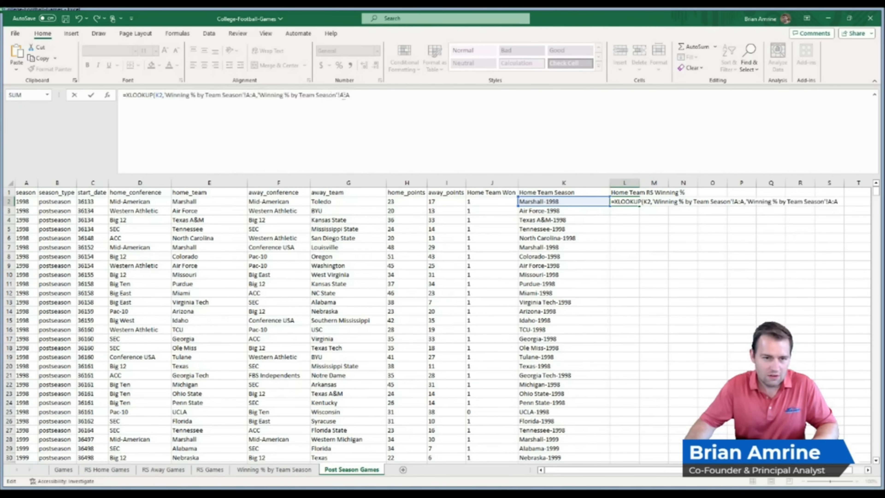
# - Change the repeated reference in the L2 XLOOKUP to B:B, add FALSE as the fourth argument and complete the formula
pyautogui.press('BackSpace')
pyautogui.write('B')
pyautogui.press('Right')
pyautogui.press('Right')
pyautogui.press('BackSpace')
pyautogui.write('B')
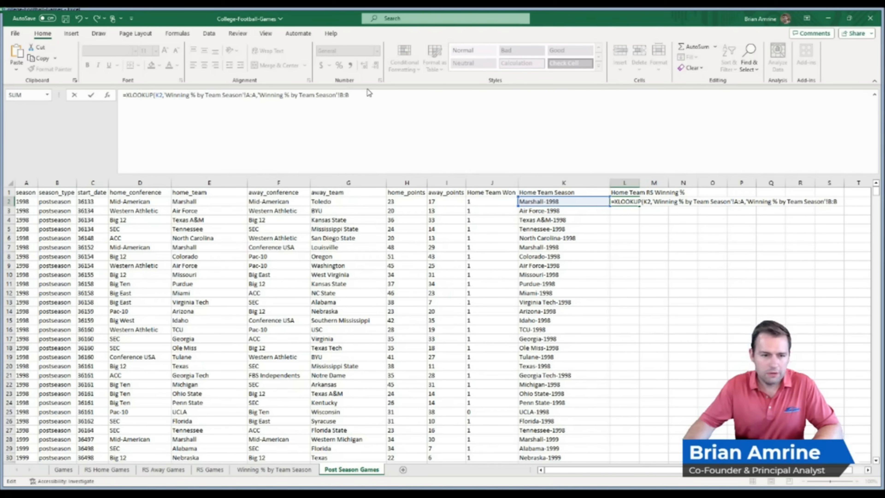
pyautogui.write(',')
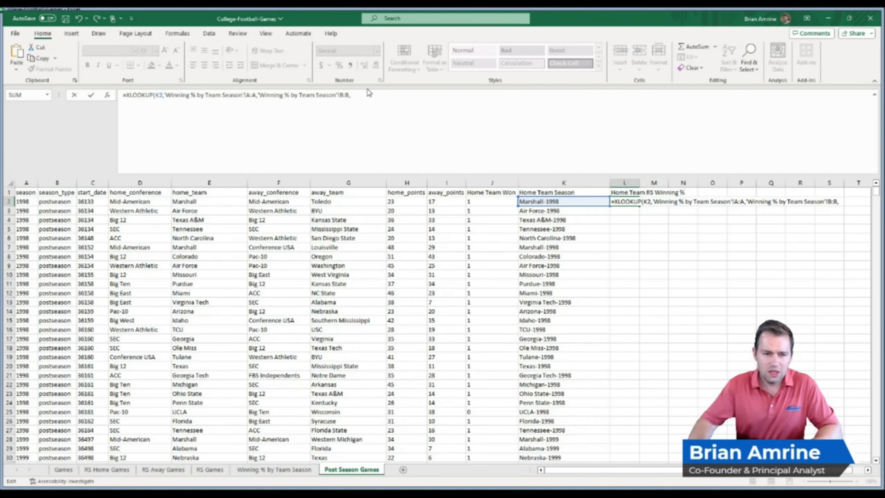
pyautogui.write('FALSE)')
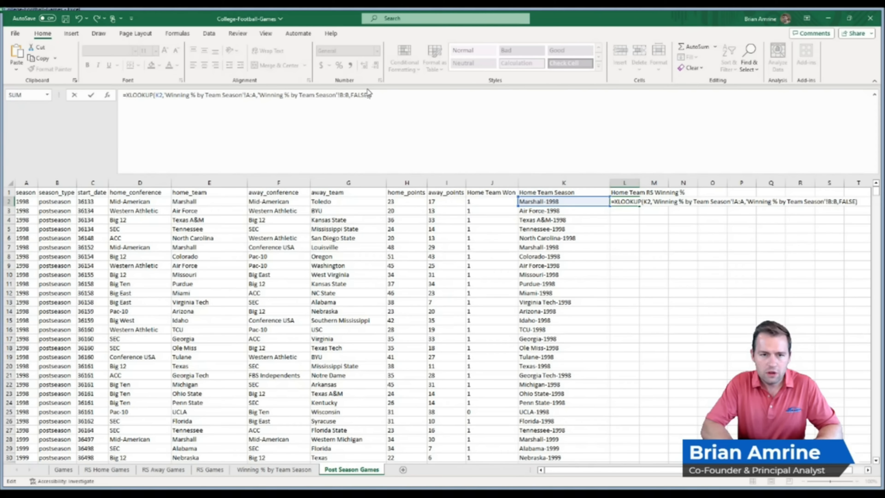
pyautogui.press('Return')
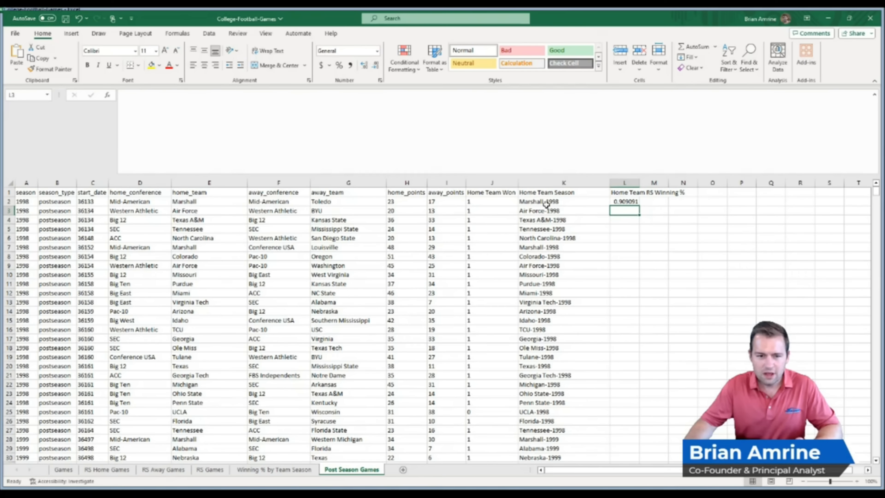
# - Check the L2 result by finding Marshall-1998 in the Winning % by Team Season PivotTable, and return to the Post Season Games sheet
pyautogui.click(559, 204)
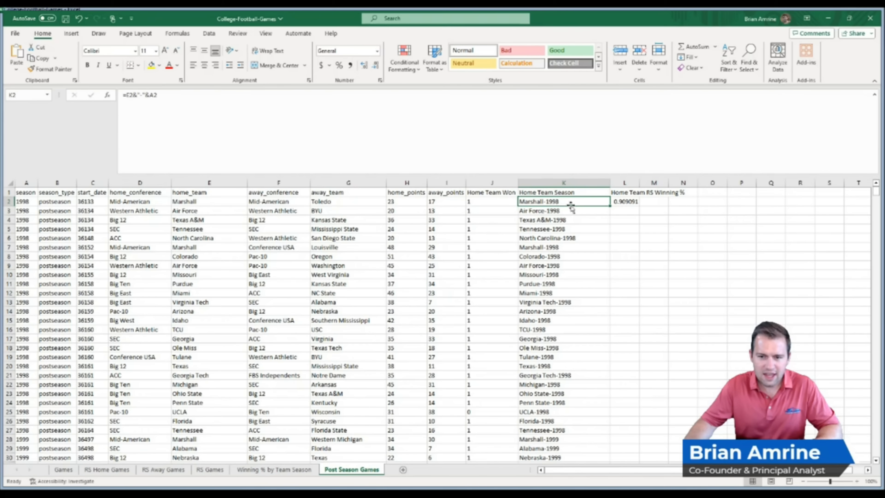
pyautogui.click(625, 202)
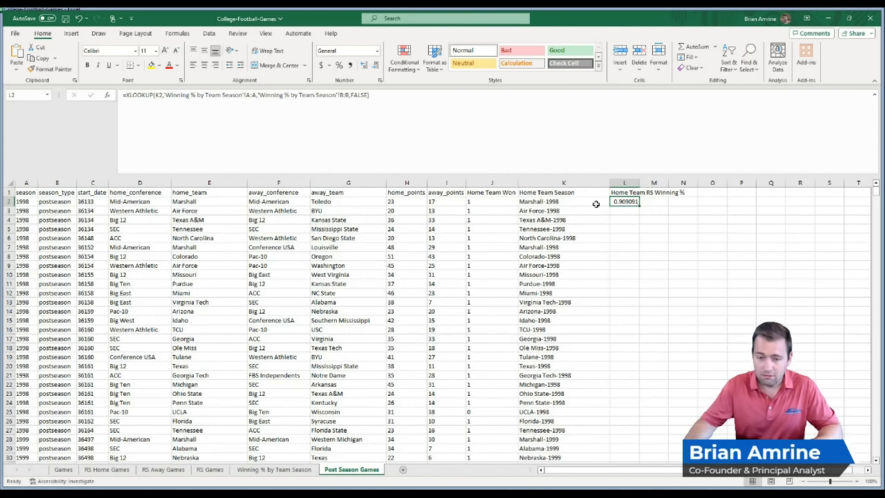
pyautogui.click(580, 201)
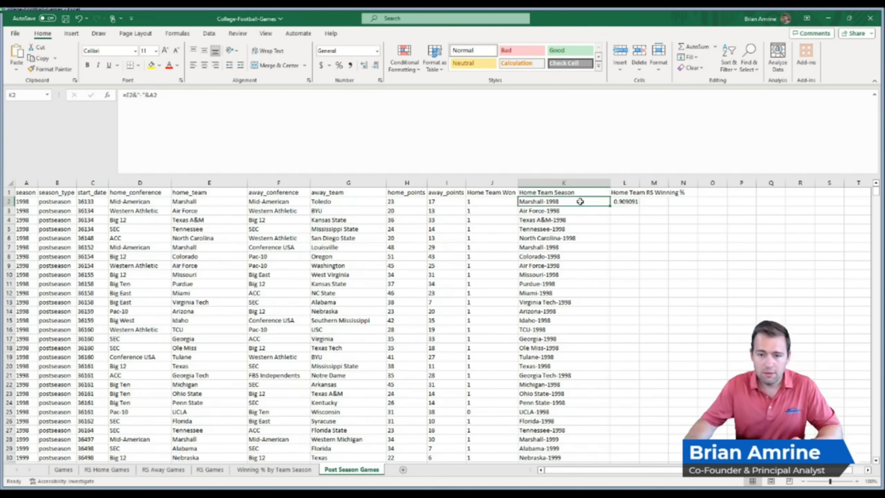
pyautogui.hotkey('ctrl', 'c')
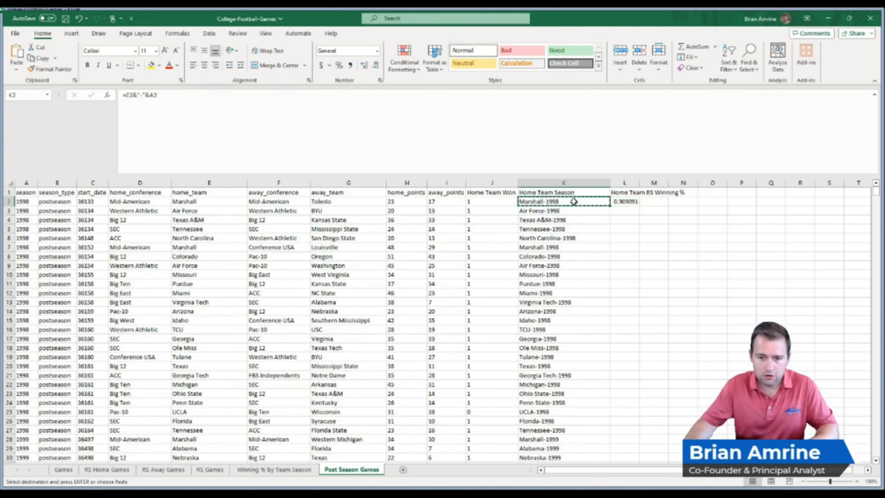
pyautogui.click(261, 472)
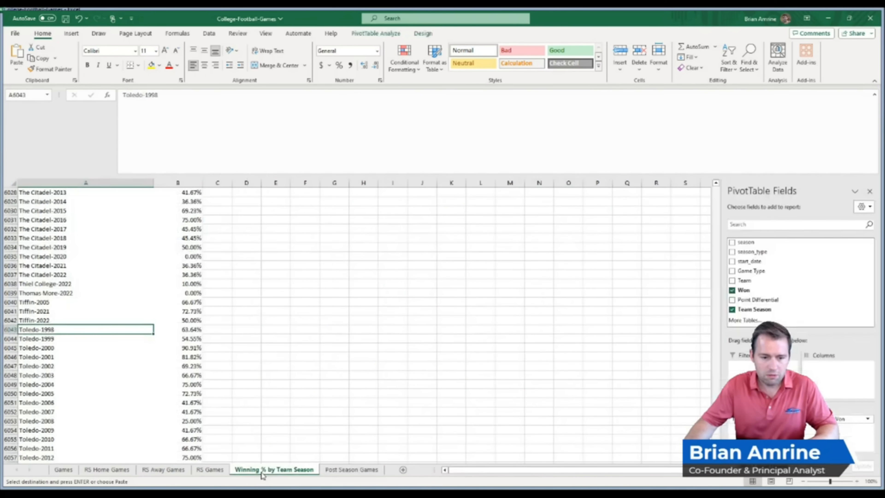
pyautogui.click(256, 329)
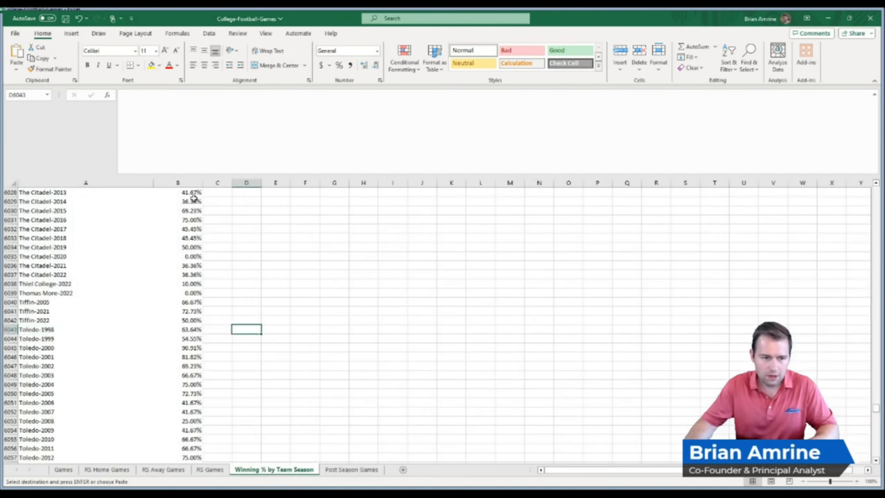
pyautogui.click(182, 180)
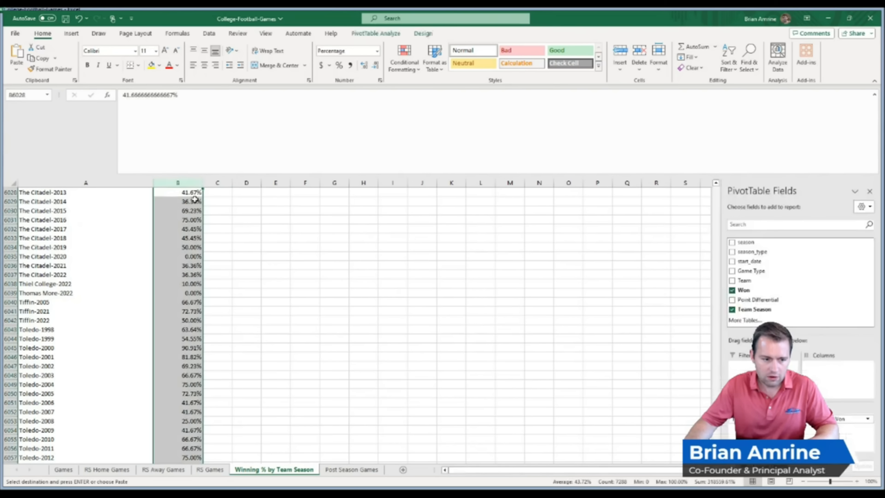
pyautogui.click(231, 238)
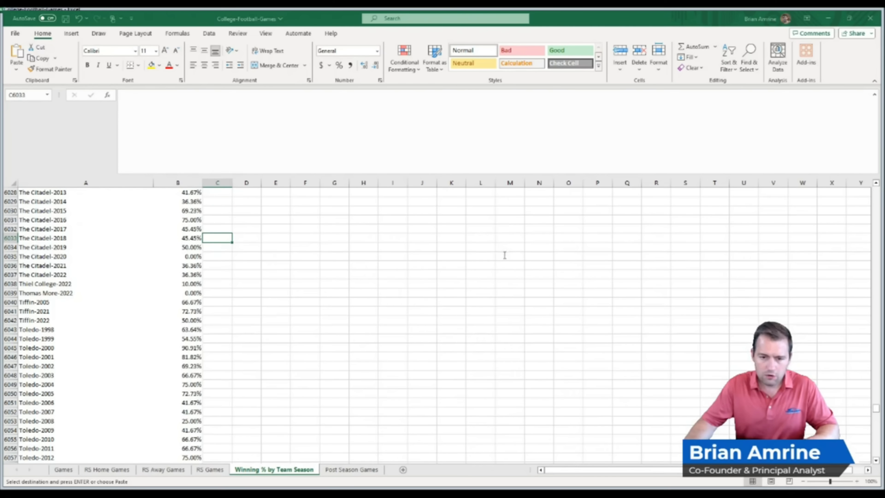
pyautogui.click(551, 299)
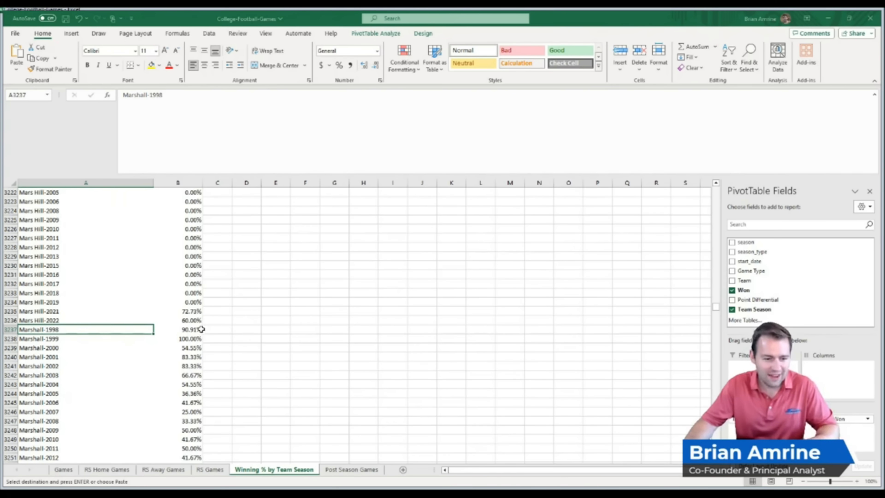
pyautogui.click(342, 470)
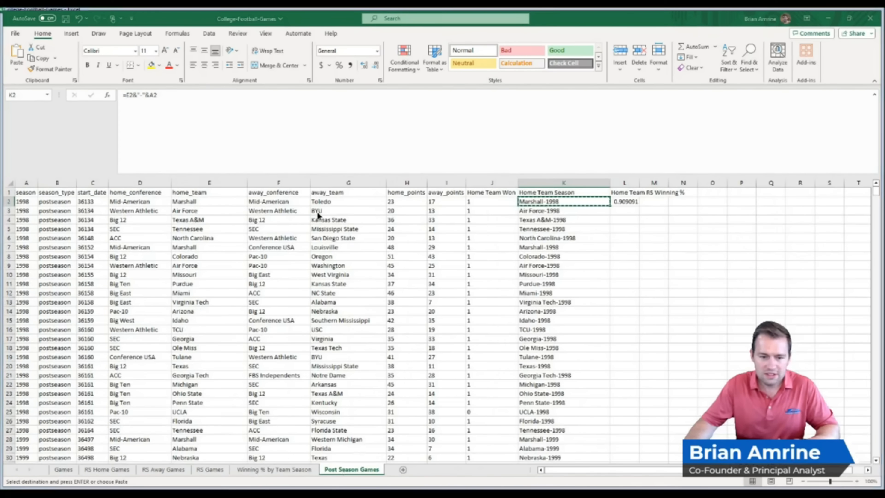
# - Fill the Home Team RS Winning % formula from L2 down column L
pyautogui.click(626, 201)
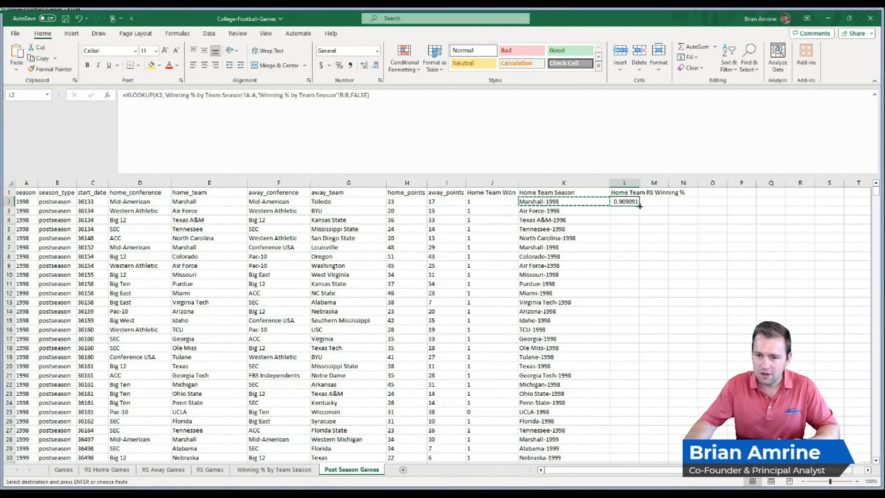
pyautogui.doubleClick(639, 206)
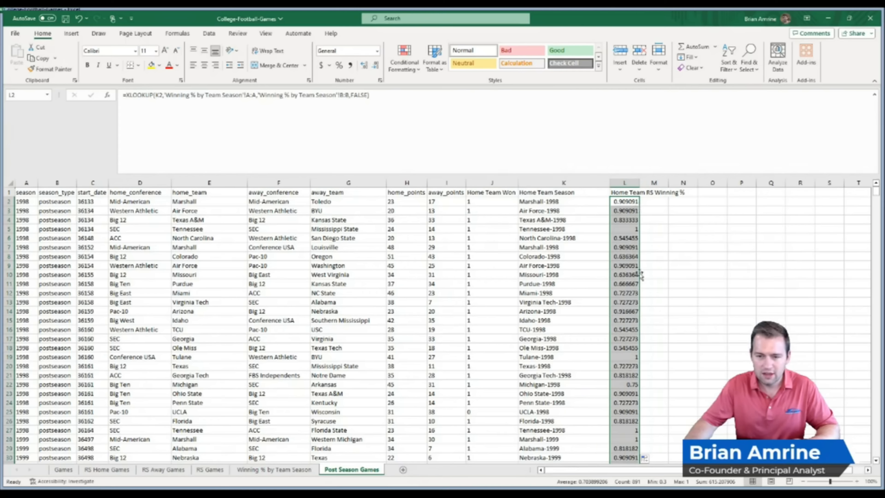
pyautogui.moveTo(872, 282); pyautogui.dragTo(850, 167)
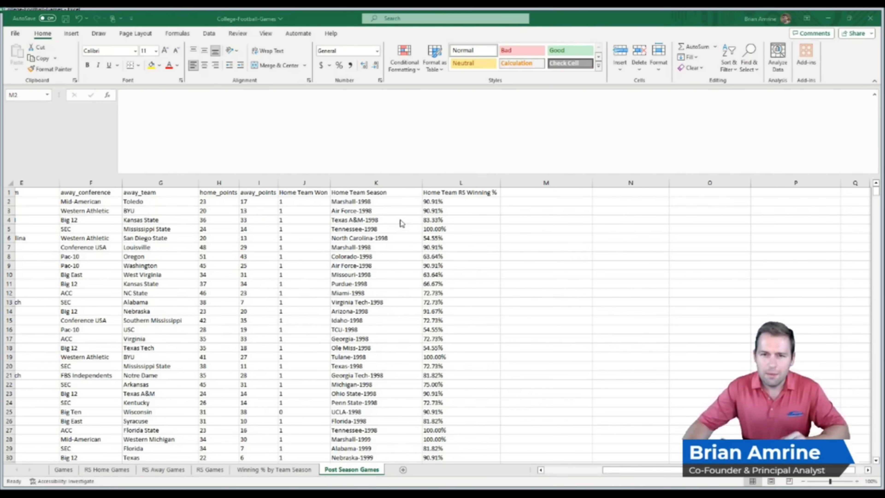
# - Select the Home Team Season and Home Team RS Winning % headers with their first-row formulas, K1:L2
pyautogui.click(386, 197)
pyautogui.moveTo(383, 195); pyautogui.dragTo(447, 204)
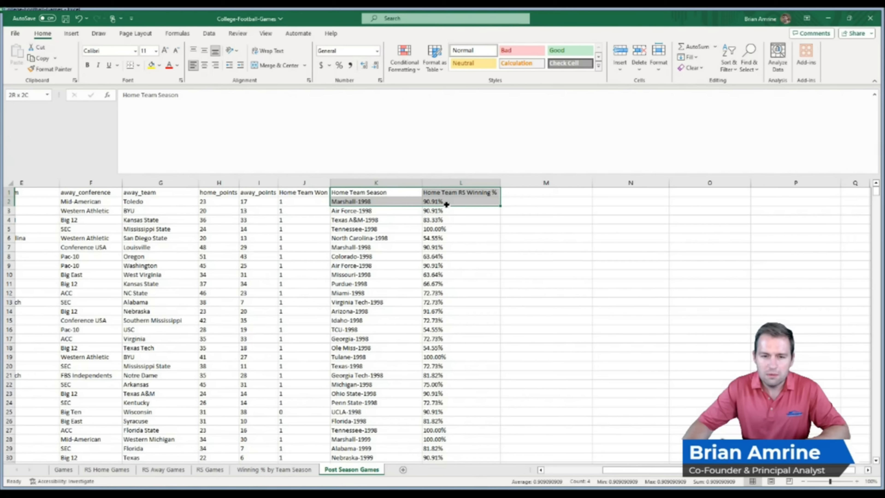
# - Copy the Home Team Season and Home Team RS Winning % headers with their first-row formulas (K1:L2) into M1:N2
pyautogui.moveTo(447, 205); pyautogui.dragTo(448, 207)
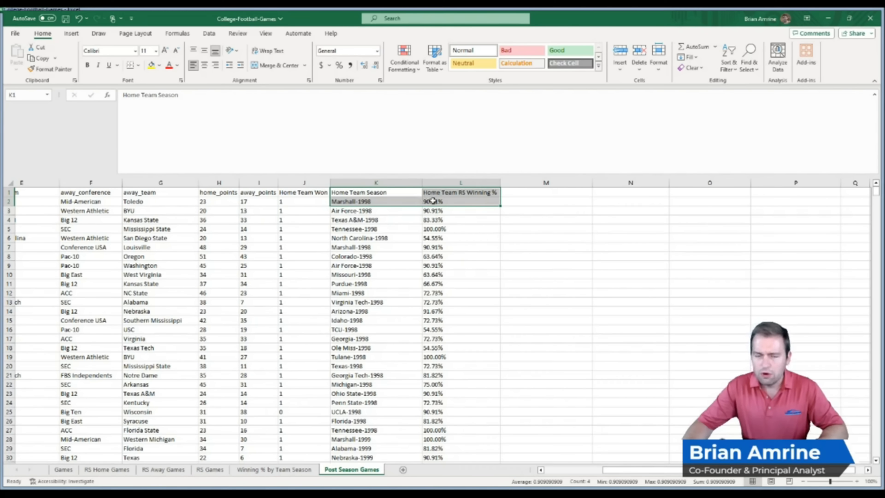
pyautogui.hotkey('ctrl', 'c')
pyautogui.click(524, 191)
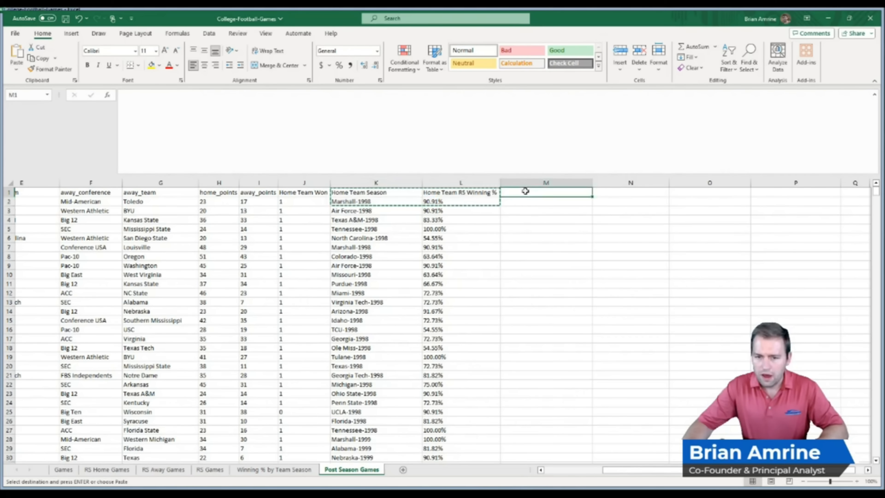
pyautogui.hotkey('ctrl', 'v')
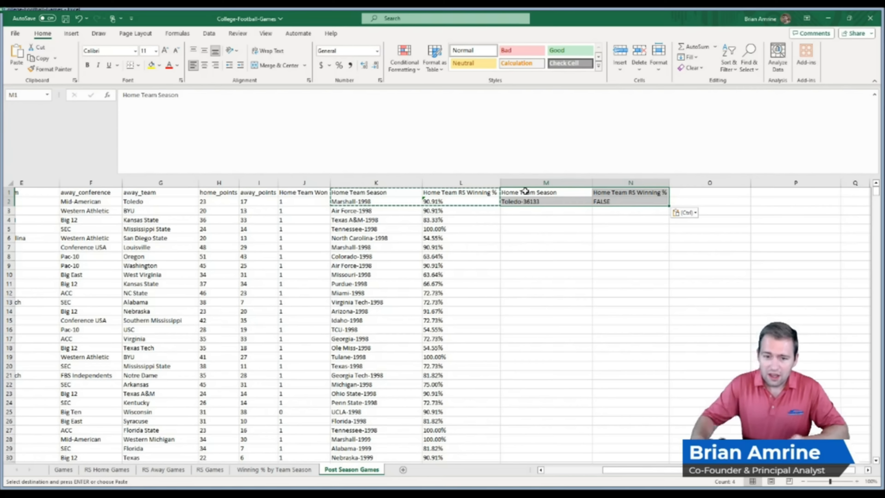
# - Correct the season formula in M2 to reference the season column, making it =G2&"-"&A2
pyautogui.click(525, 201)
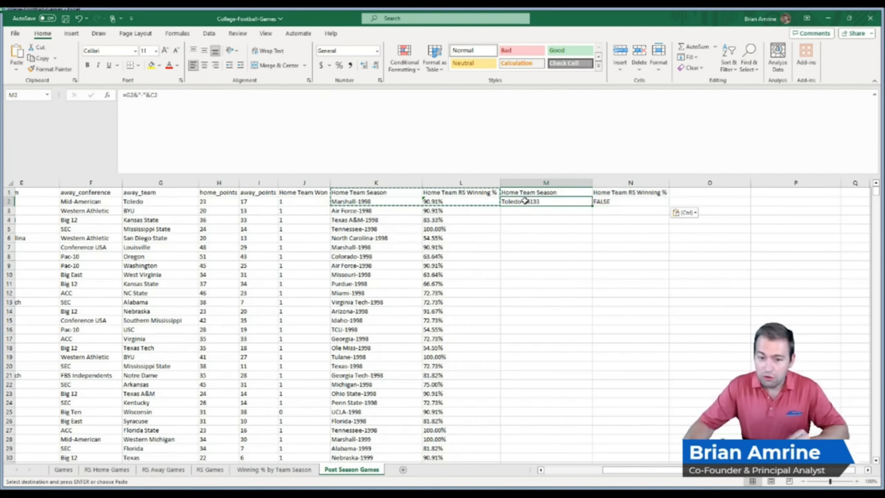
pyautogui.doubleClick(549, 202)
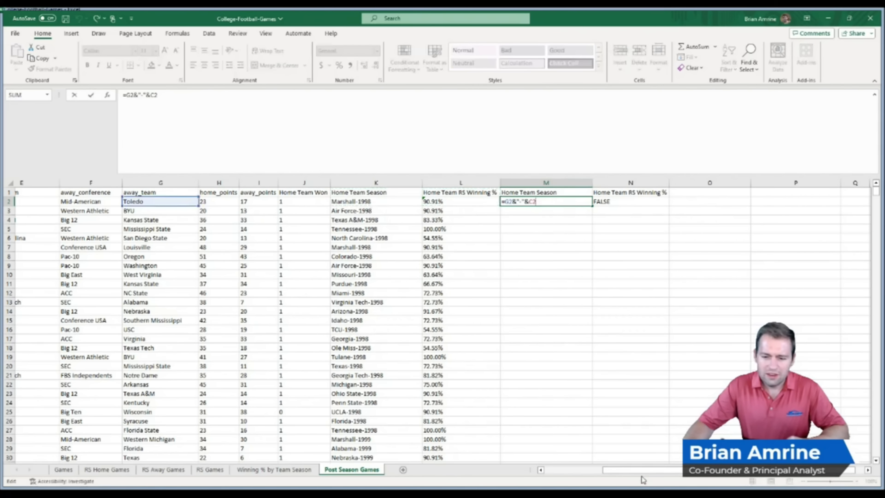
pyautogui.moveTo(643, 470); pyautogui.dragTo(575, 476)
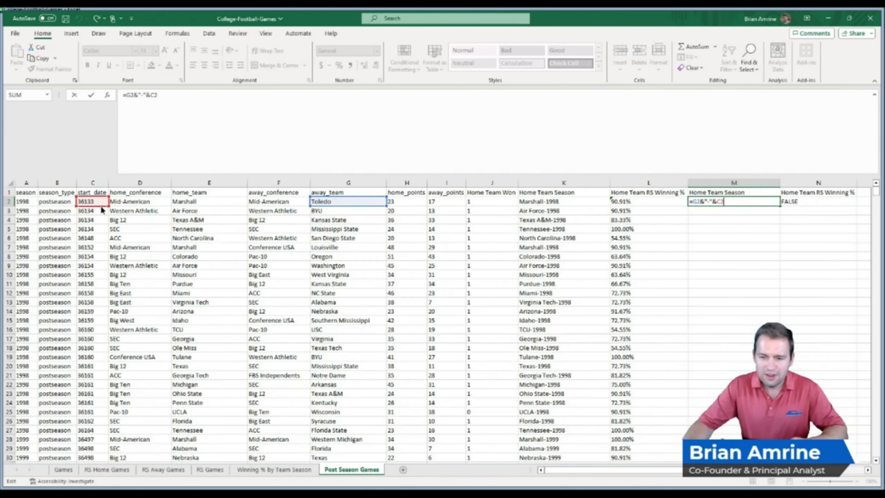
pyautogui.moveTo(101, 208); pyautogui.dragTo(29, 205)
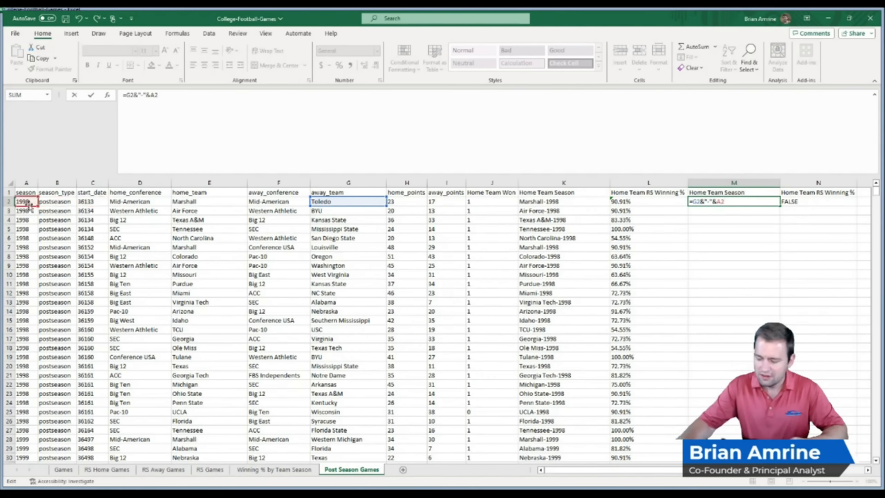
pyautogui.press('Return')
pyautogui.click(725, 202)
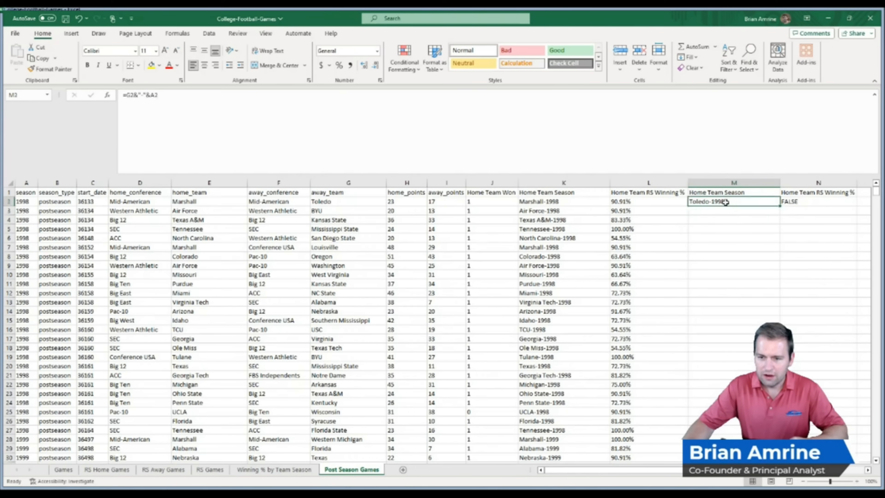
# - Rename the copied headers in M1 and N1 to Away Team Season and Away Team RS Winning %
pyautogui.doubleClick(707, 192)
pyautogui.moveTo(707, 192); pyautogui.dragTo(681, 189)
pyautogui.write('Away')
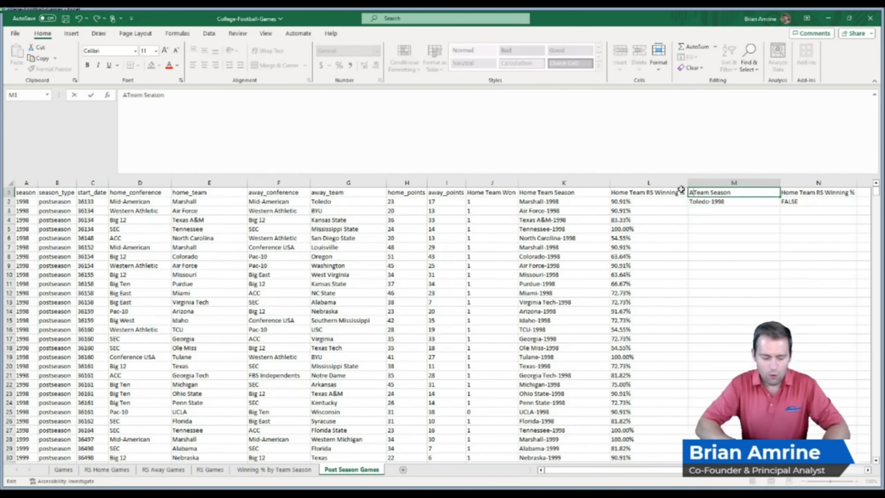
pyautogui.press('Return')
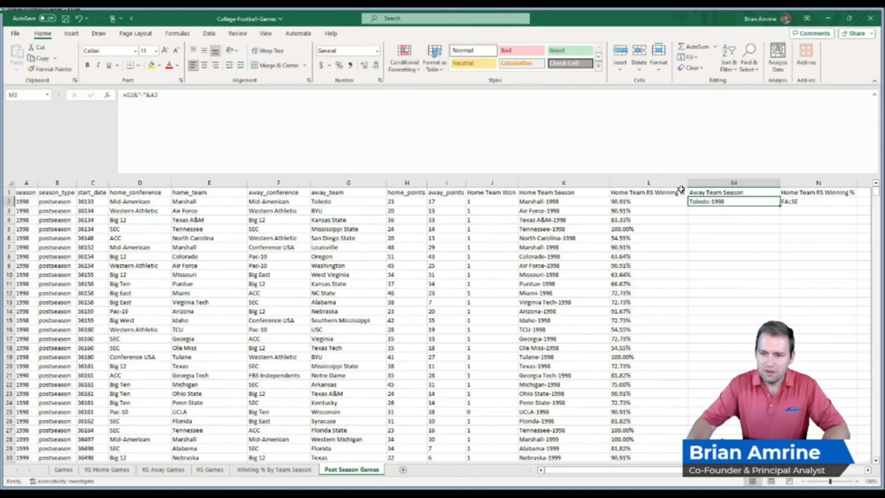
pyautogui.doubleClick(800, 192)
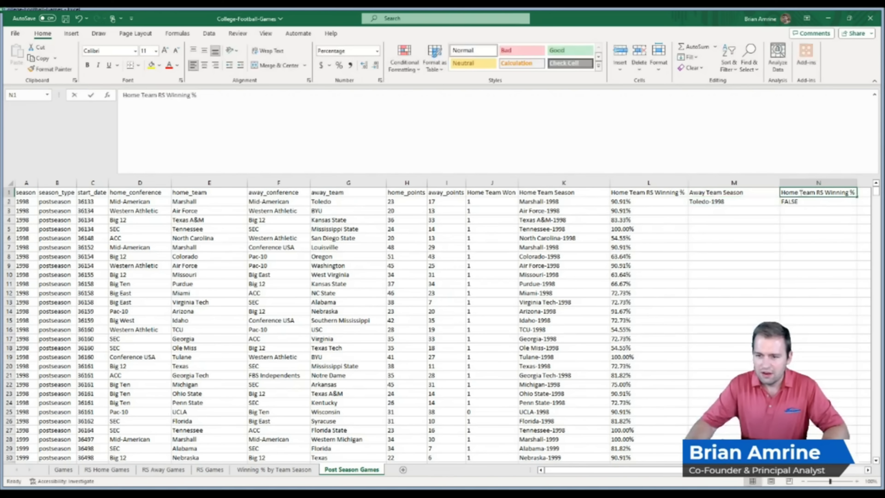
pyautogui.moveTo(800, 192); pyautogui.dragTo(761, 187)
pyautogui.write('Away')
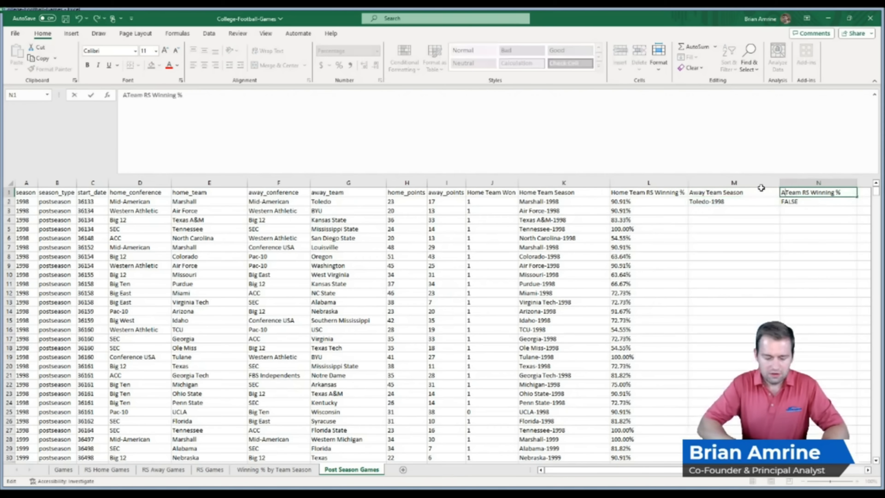
pyautogui.press('Return')
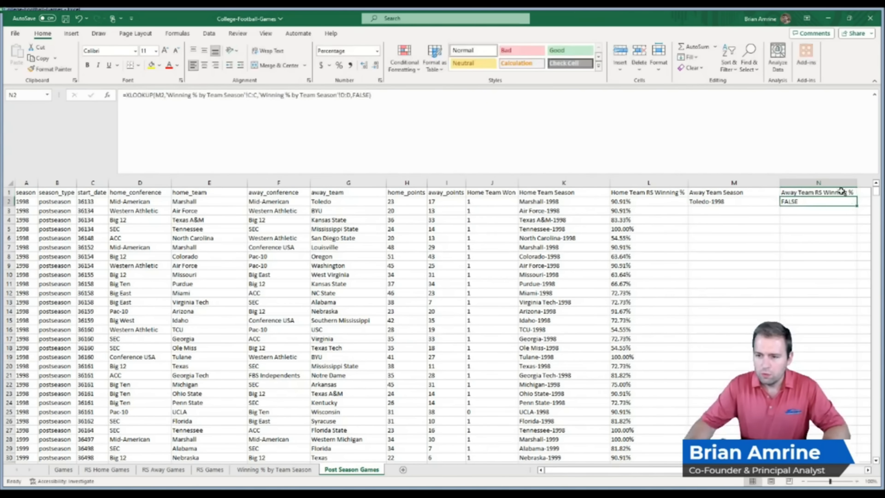
# - Fill the Away Team Season formula from M2 down through all the game rows
pyautogui.click(760, 202)
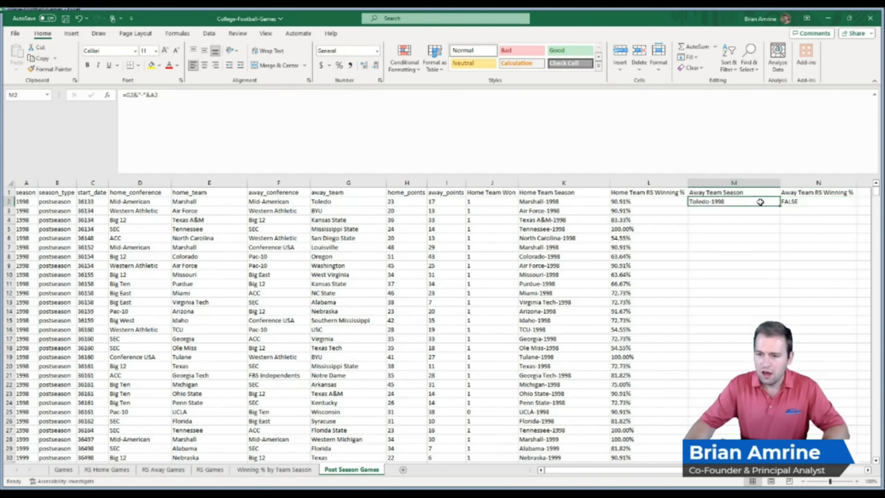
pyautogui.doubleClick(780, 206)
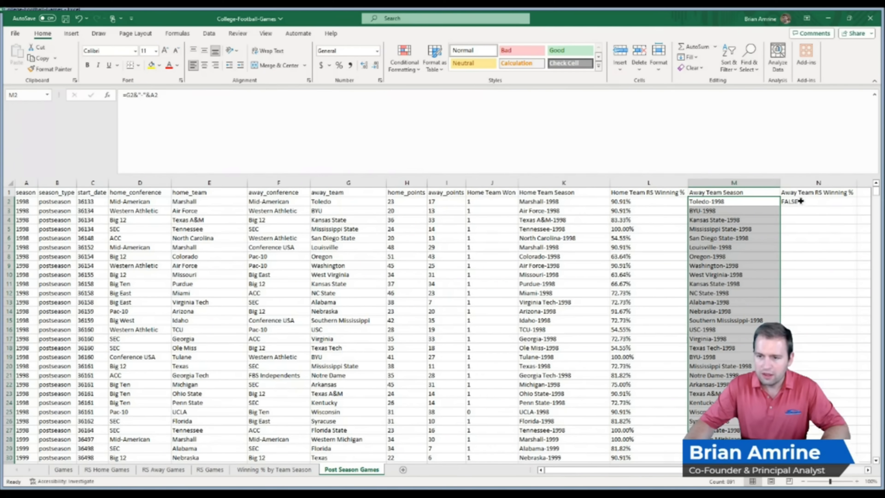
# - Inspect the lookup formula in N2 and check which Winning % by Team Season columns hold the team seasons and percentages
pyautogui.doubleClick(801, 202)
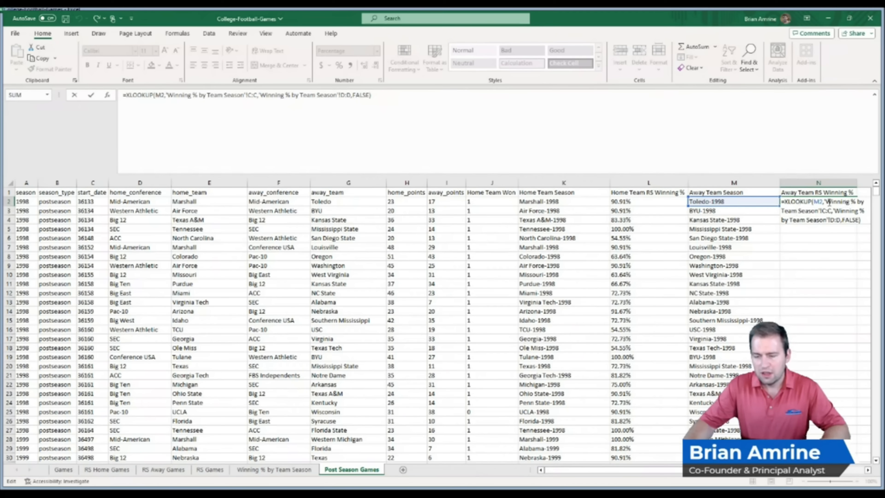
pyautogui.press('Return')
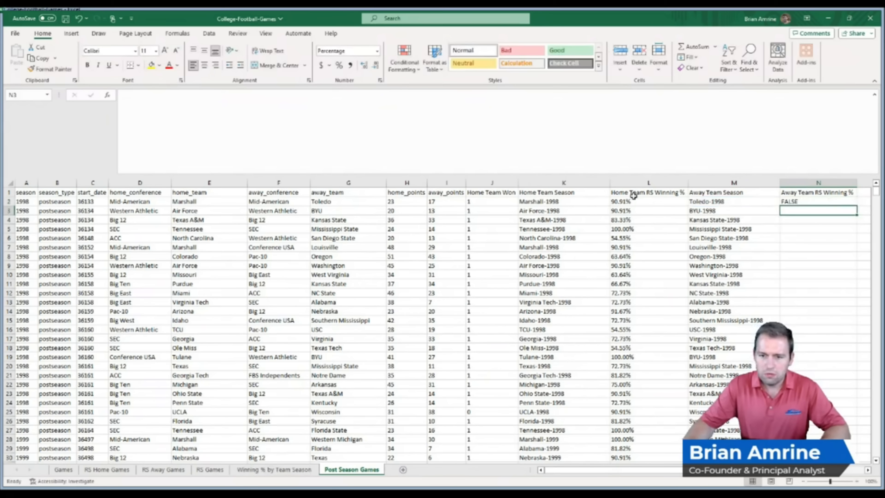
pyautogui.click(274, 469)
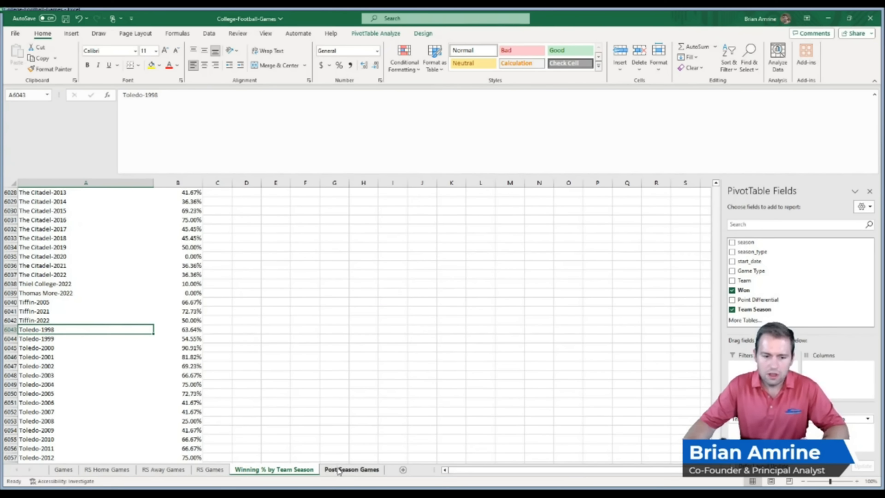
pyautogui.click(139, 183)
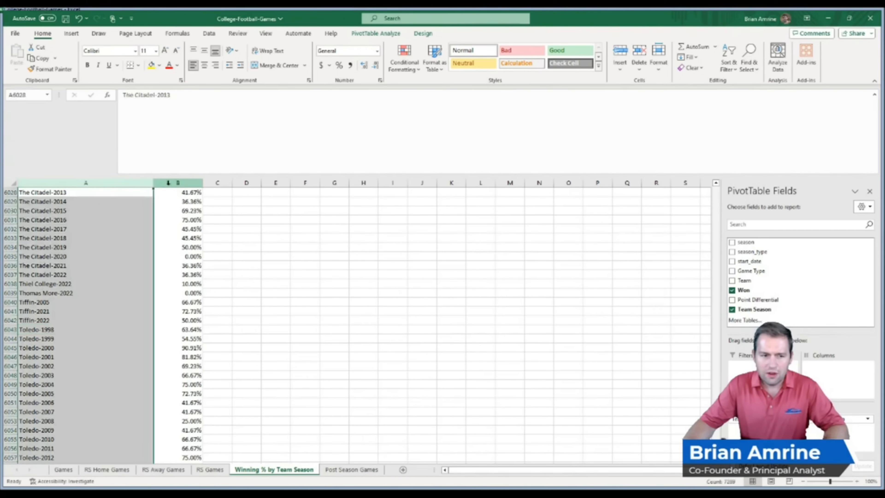
pyautogui.click(185, 182)
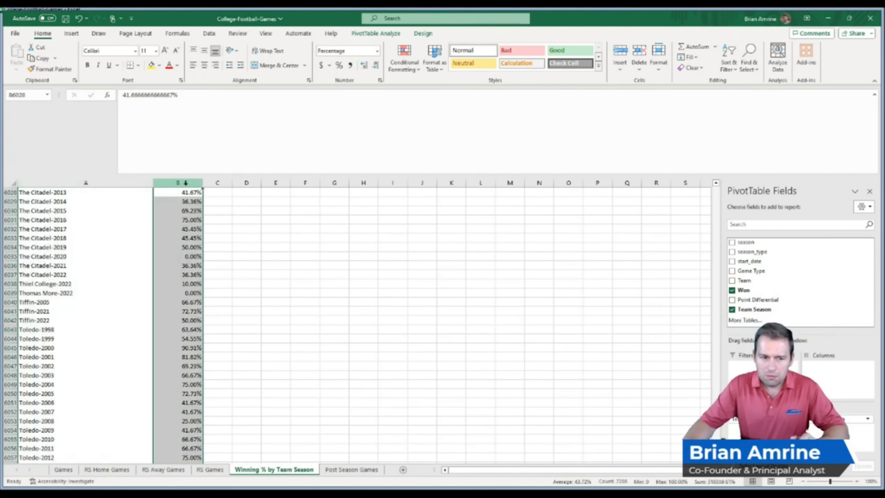
pyautogui.click(351, 469)
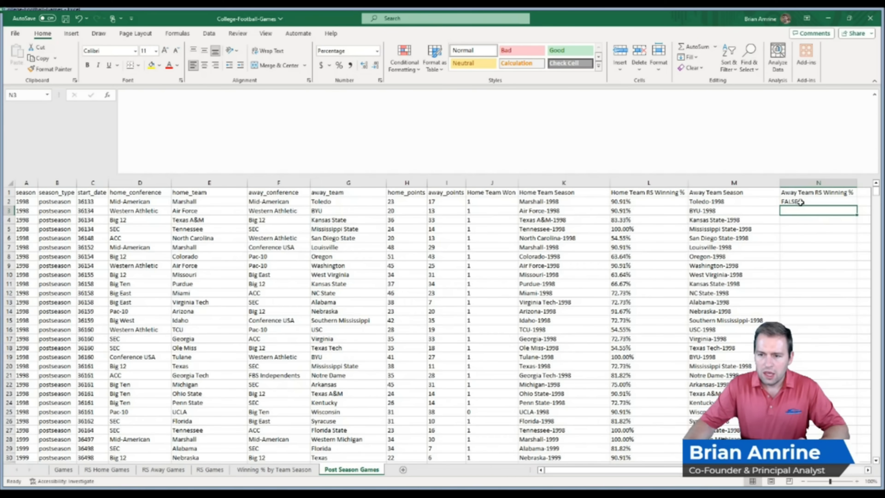
# - Change the XLOOKUP in N2 to search column A:A and return column B:B of the Winning % by Team Season sheet
pyautogui.click(800, 201)
pyautogui.doubleClick(800, 201)
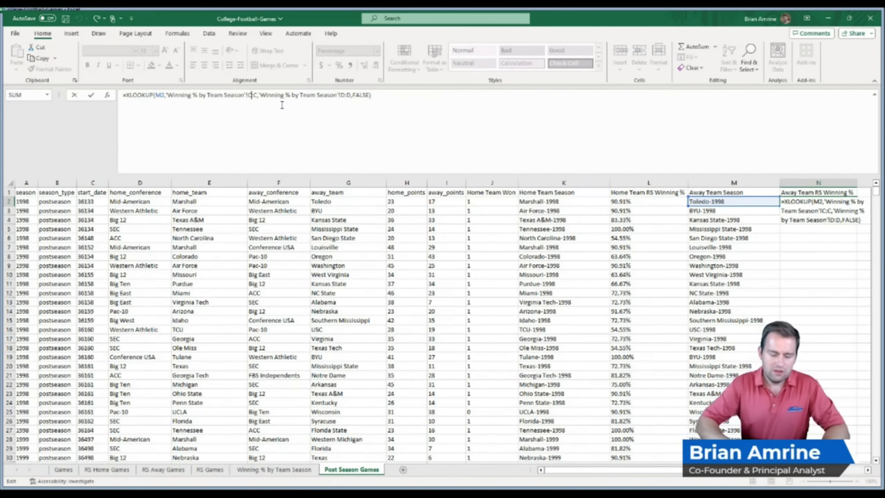
pyautogui.press('BackSpace')
pyautogui.write('A')
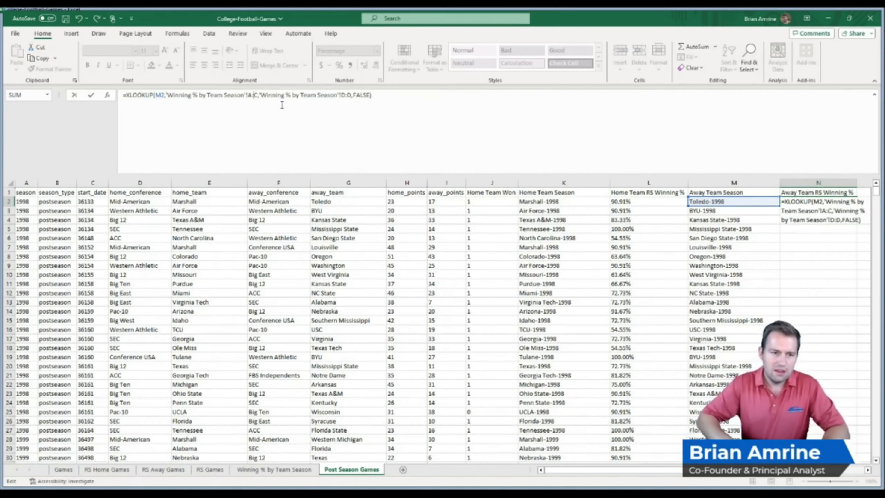
pyautogui.press('Delete')
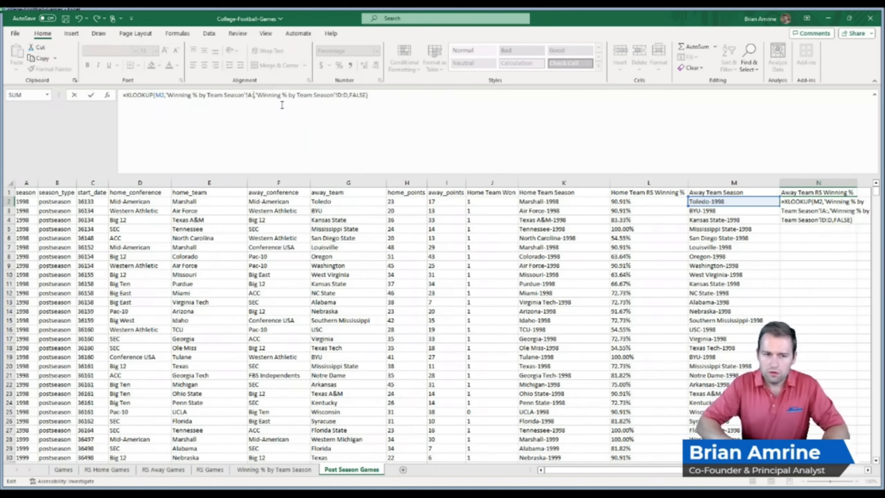
pyautogui.write('A')
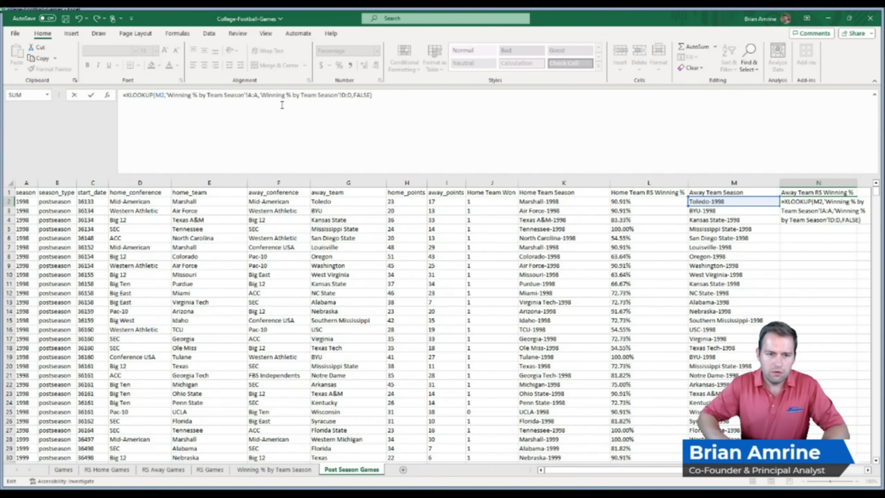
pyautogui.press('Delete')
pyautogui.write('B')
pyautogui.press('Right')
pyautogui.press('Delete')
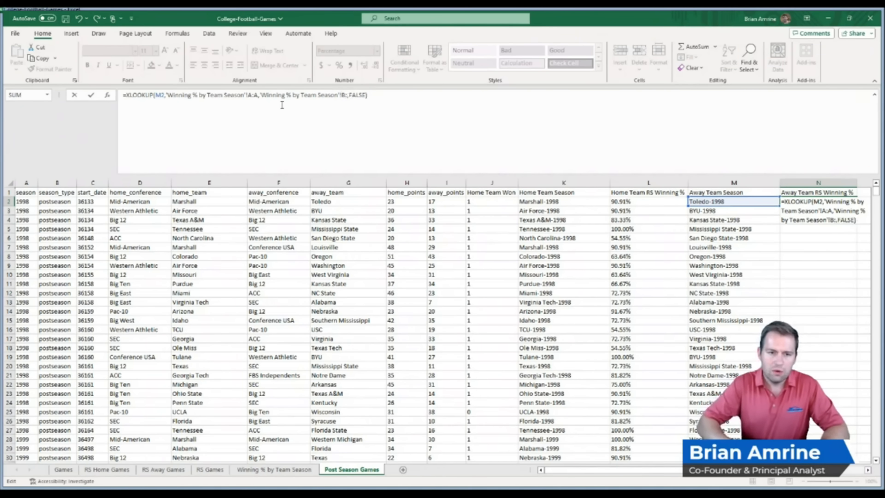
pyautogui.press('Return')
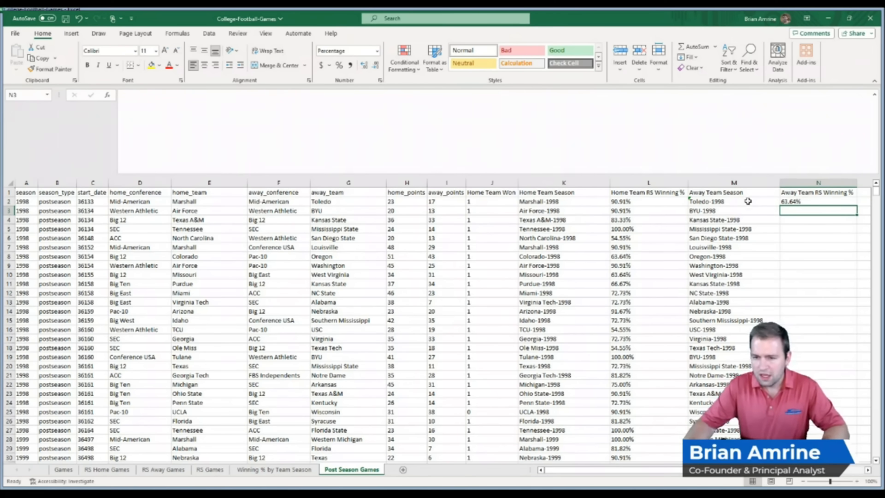
# - Find Toledo-1998 in the Winning % by Team Season sheet to verify the looked-up winning percentage
pyautogui.click(761, 201)
pyautogui.hotkey('ctrl', 'c')
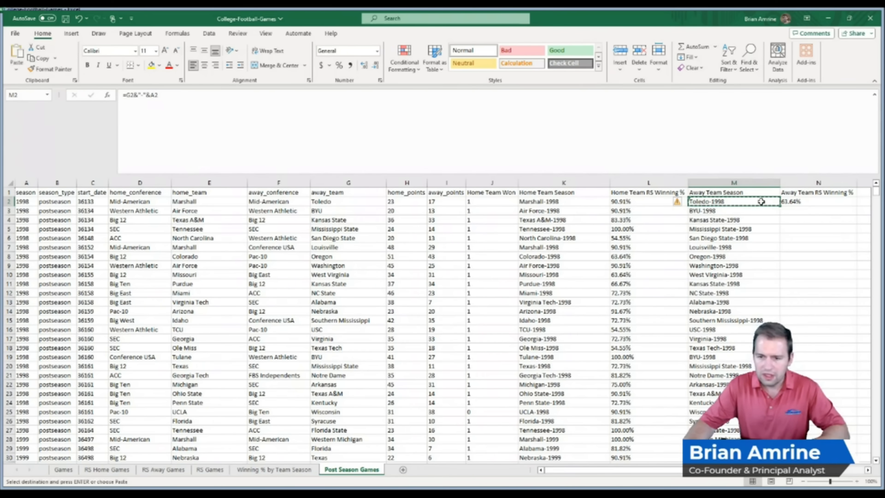
pyautogui.click(275, 470)
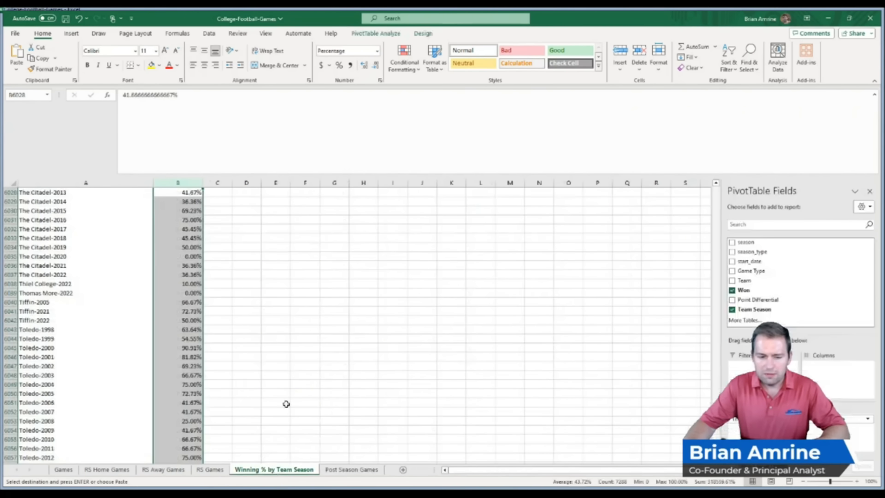
pyautogui.click(239, 263)
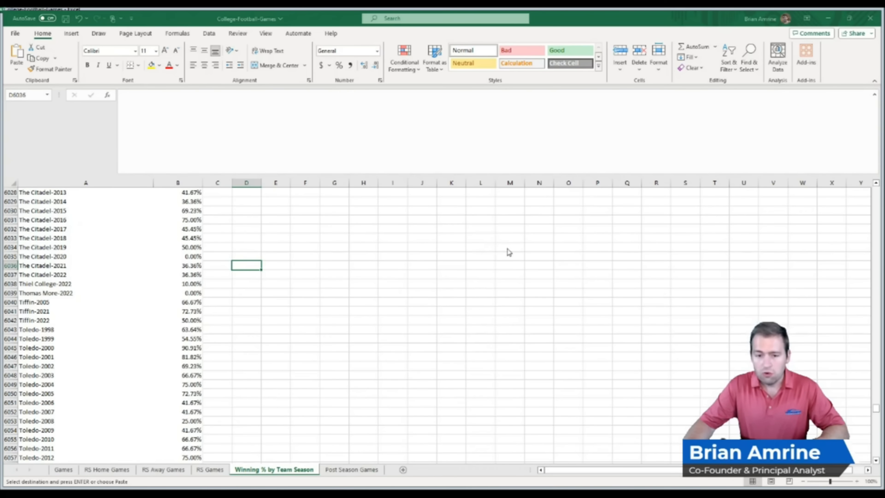
pyautogui.click(559, 289)
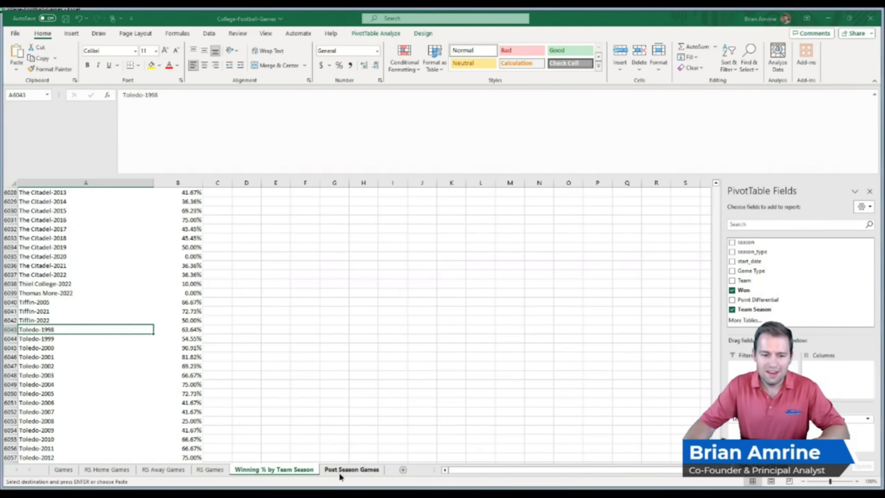
# - On the Post Season Games sheet, fill the Away Team RS Winning % formula from N2 down through all the game rows
pyautogui.click(350, 469)
pyautogui.click(801, 202)
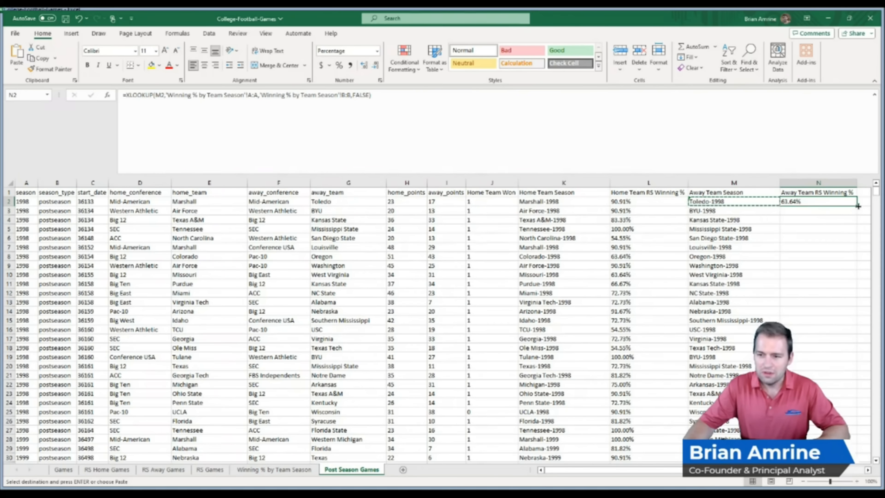
pyautogui.doubleClick(858, 206)
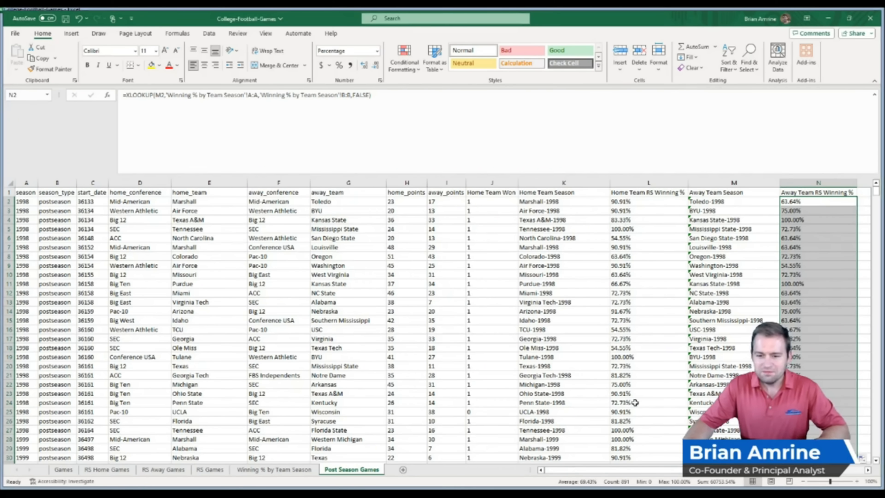
# - Add the header "Difference in RS Winning %" in O1, next to the Away Team RS Winning % column
pyautogui.moveTo(637, 471); pyautogui.dragTo(679, 471)
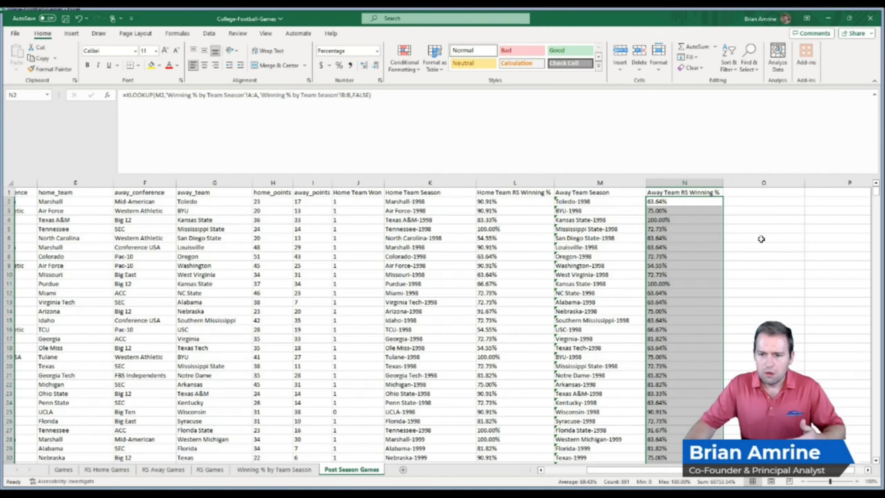
pyautogui.click(762, 193)
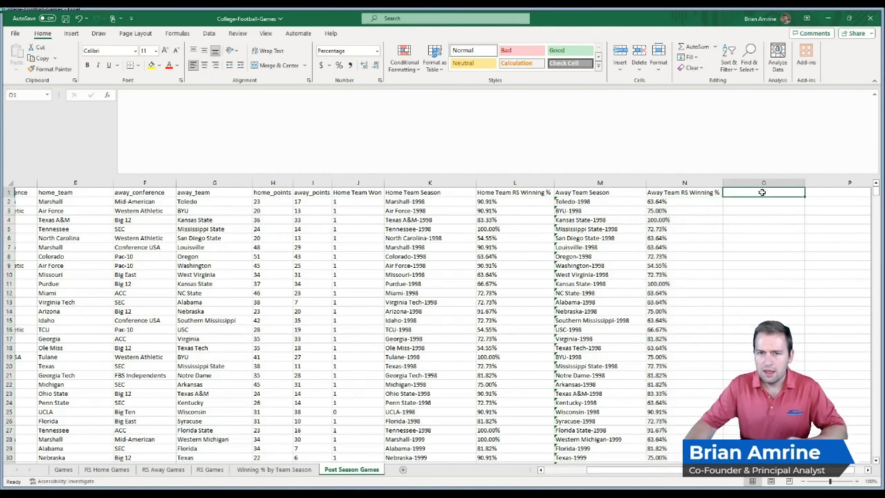
pyautogui.doubleClick(763, 192)
pyautogui.write('Differenc')
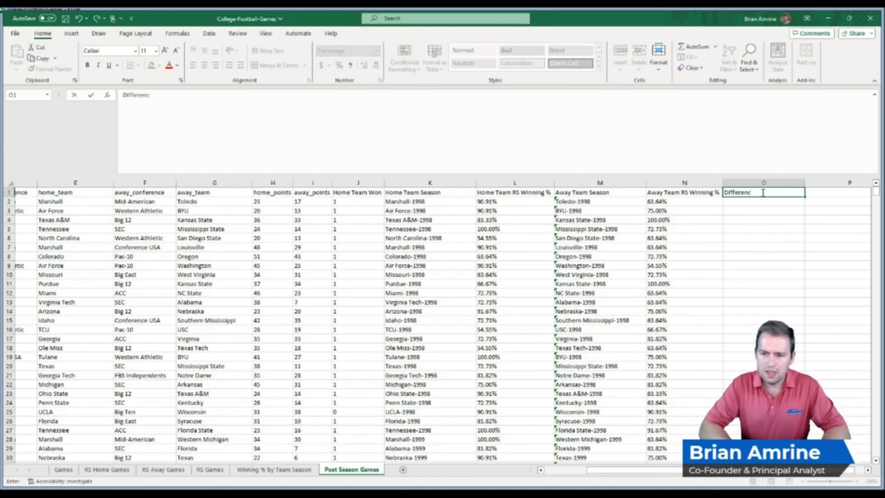
pyautogui.write('e in')
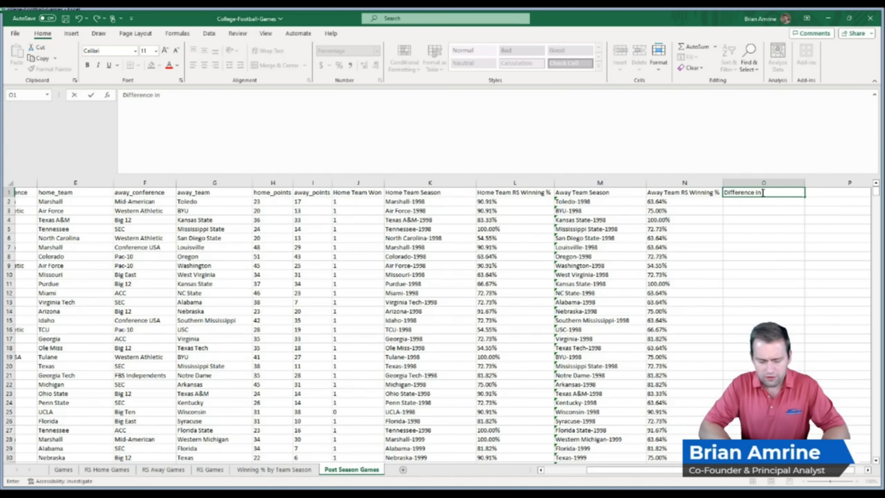
pyautogui.write(' RS')
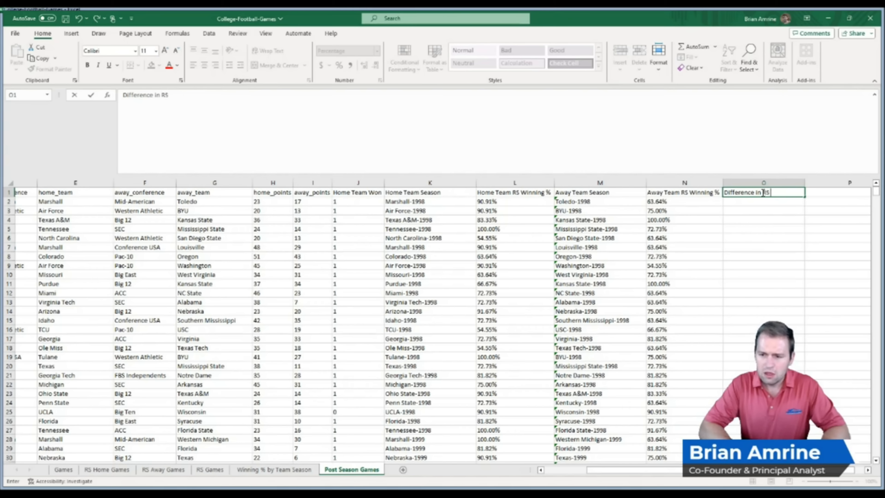
pyautogui.write(' Winning %')
pyautogui.press('Return')
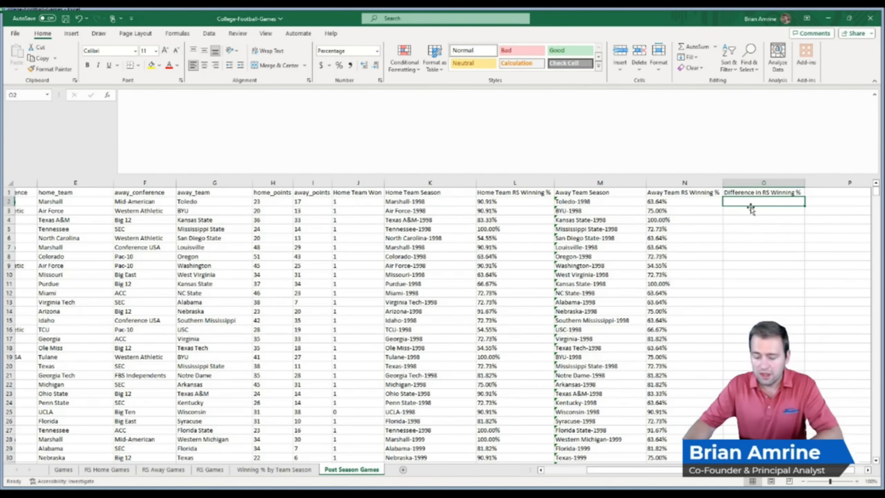
# - Calculate the home minus away winning percentage in O2 with =L2-N2 and fill the formula down through all the game rows
pyautogui.write('=')
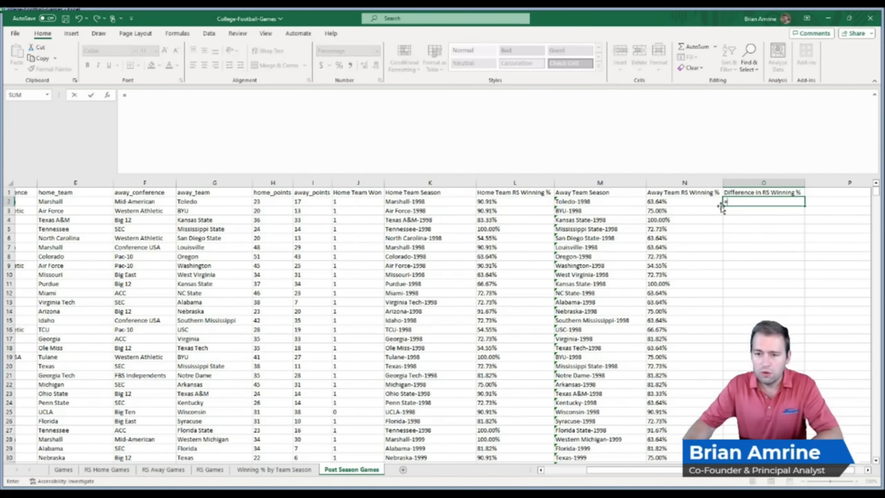
pyautogui.click(502, 202)
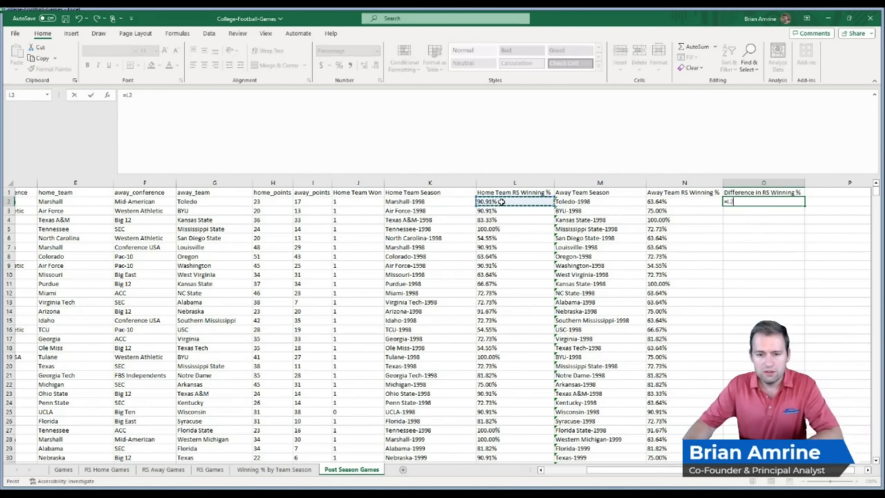
pyautogui.write('-')
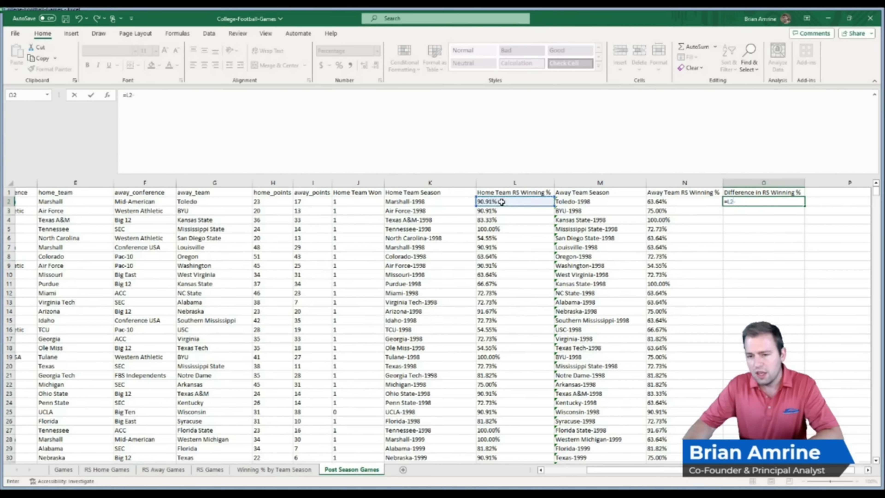
pyautogui.click(660, 202)
pyautogui.press('Return')
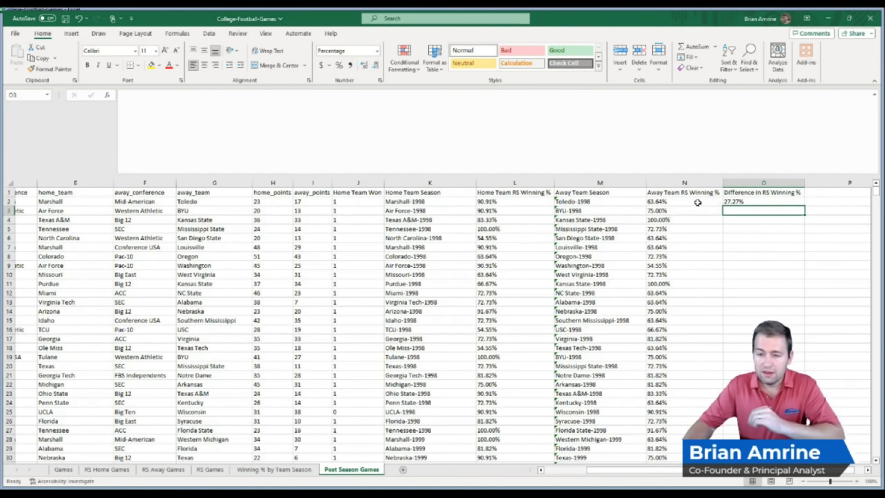
pyautogui.click(748, 202)
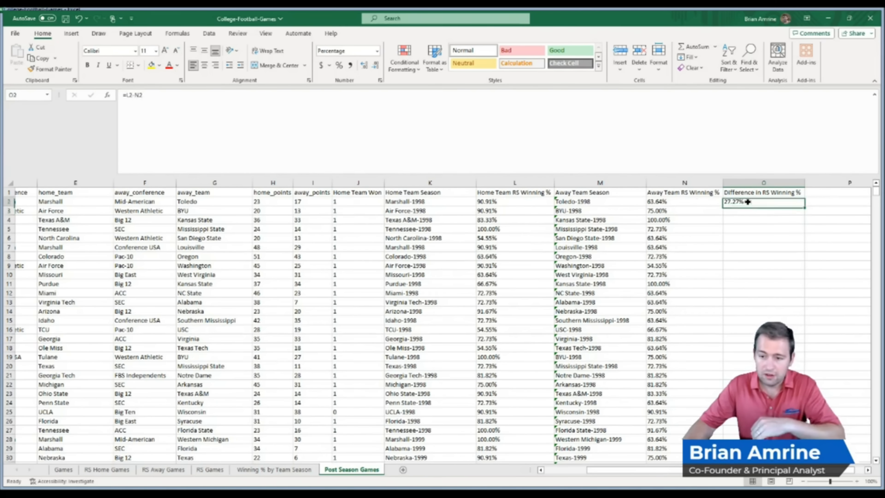
pyautogui.doubleClick(805, 206)
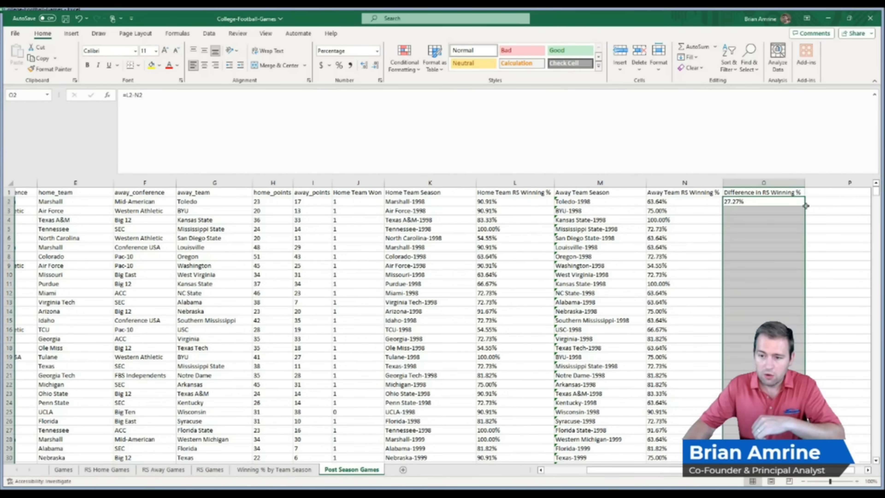
# - Check the row 4 difference against its home and away winning percentages, and review the whole Difference in RS Winning % column
pyautogui.click(753, 220)
pyautogui.click(704, 220)
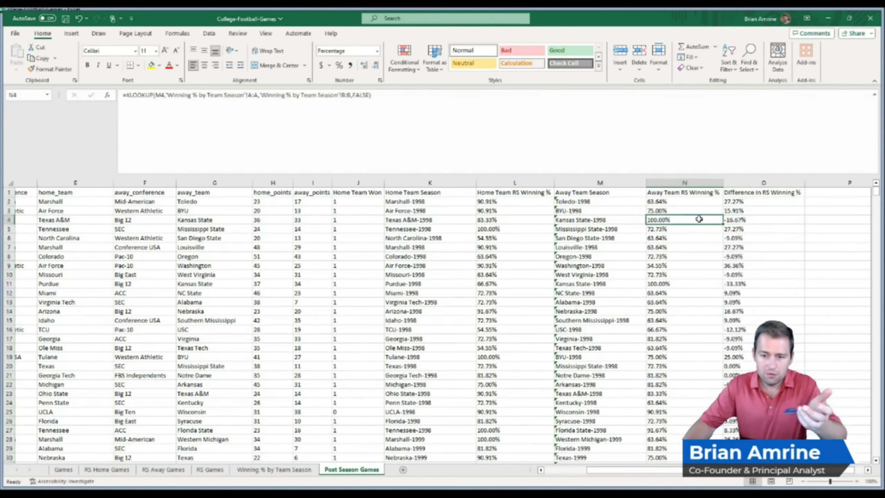
pyautogui.click(506, 221)
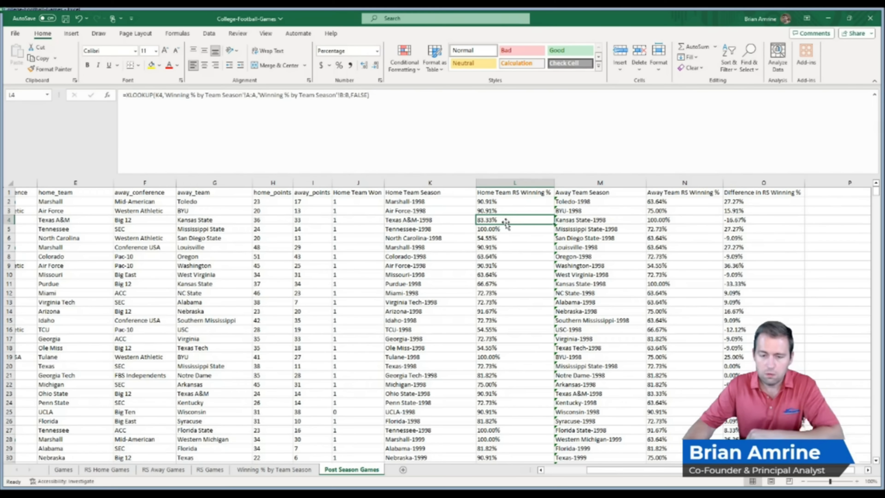
pyautogui.click(740, 219)
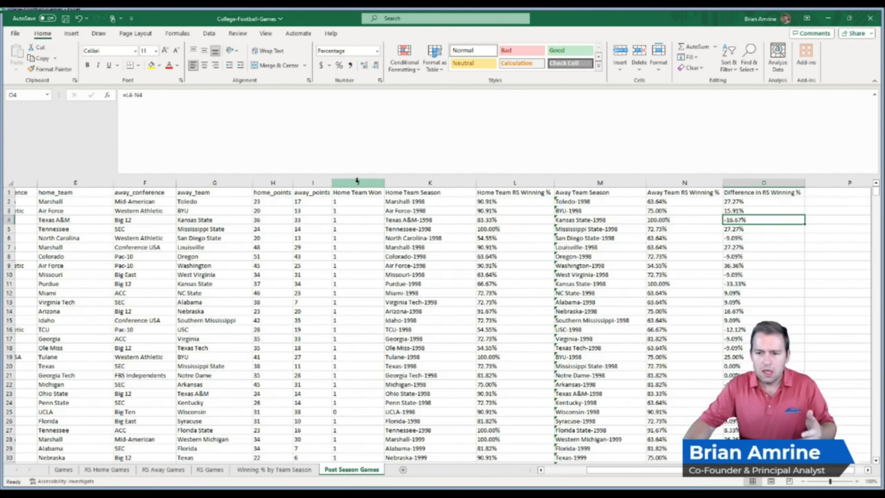
pyautogui.click(753, 185)
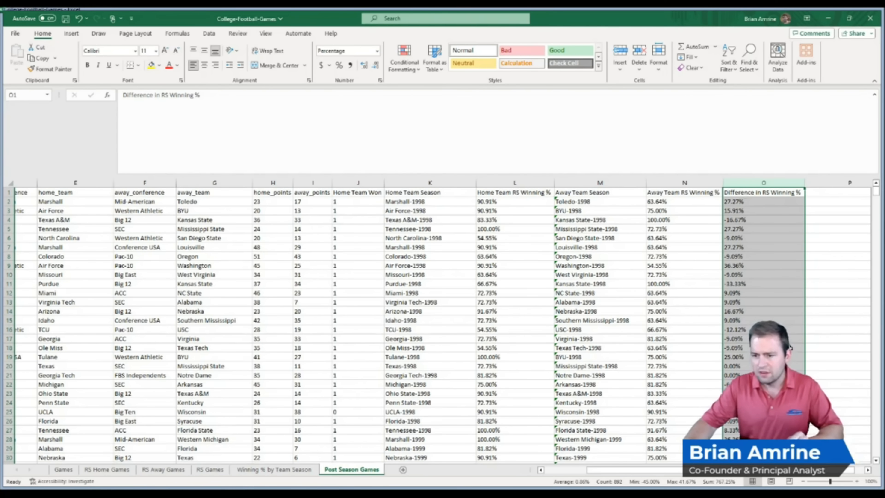
# - Copy the O1 header to P1 and extend it to read "Difference in RS Winning % Category"
pyautogui.click(867, 471)
pyautogui.click(867, 471)
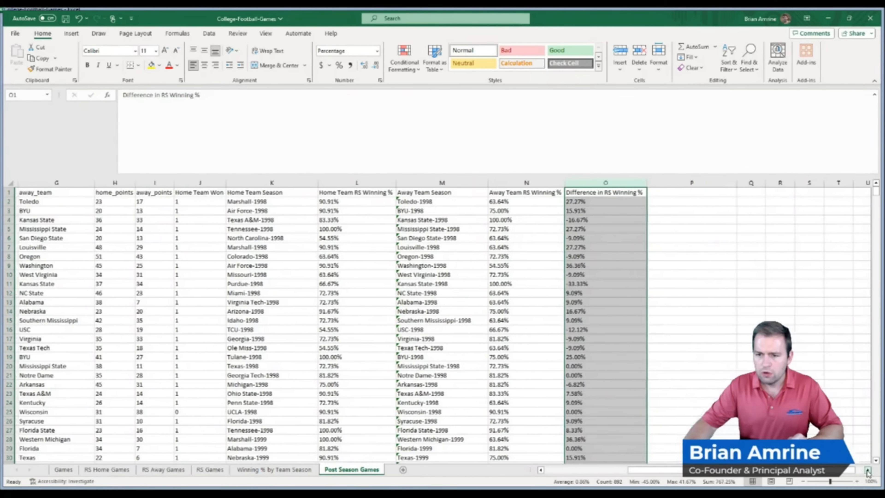
pyautogui.click(607, 193)
pyautogui.hotkey('ctrl', 'c')
pyautogui.click(670, 195)
pyautogui.hotkey('ctrl', 'v')
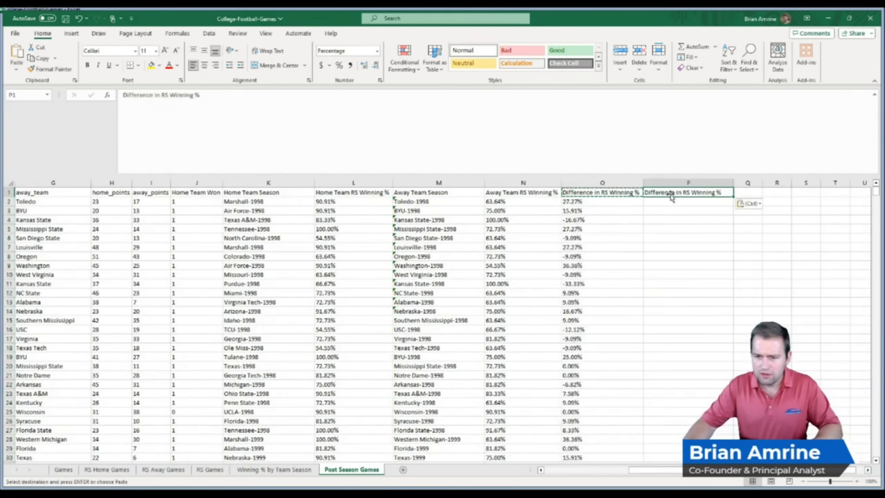
pyautogui.doubleClick(726, 193)
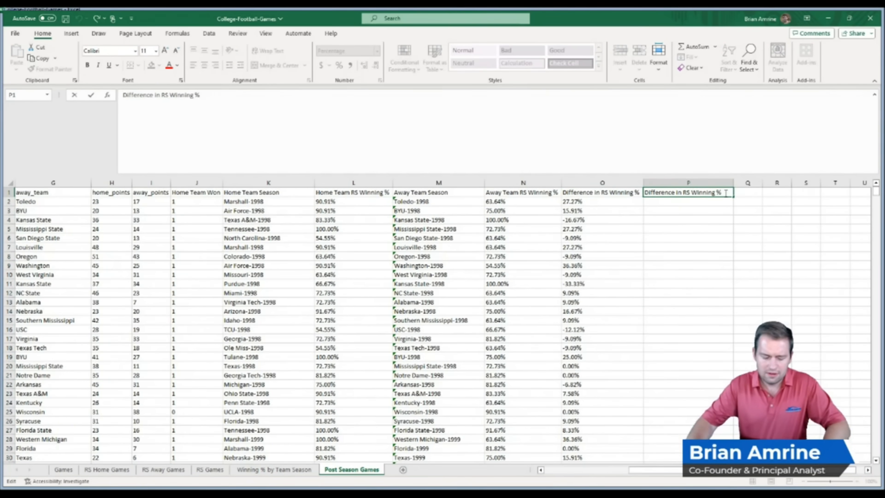
pyautogui.write('Categor')
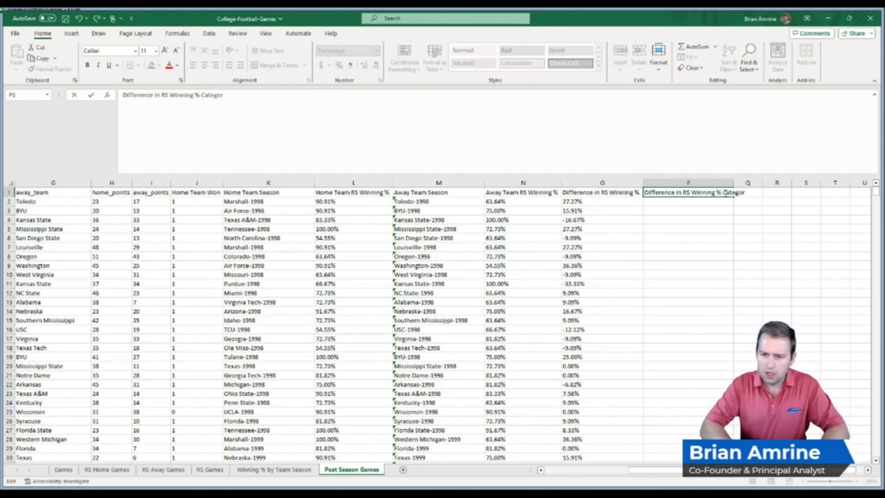
pyautogui.write('y')
pyautogui.press('Return')
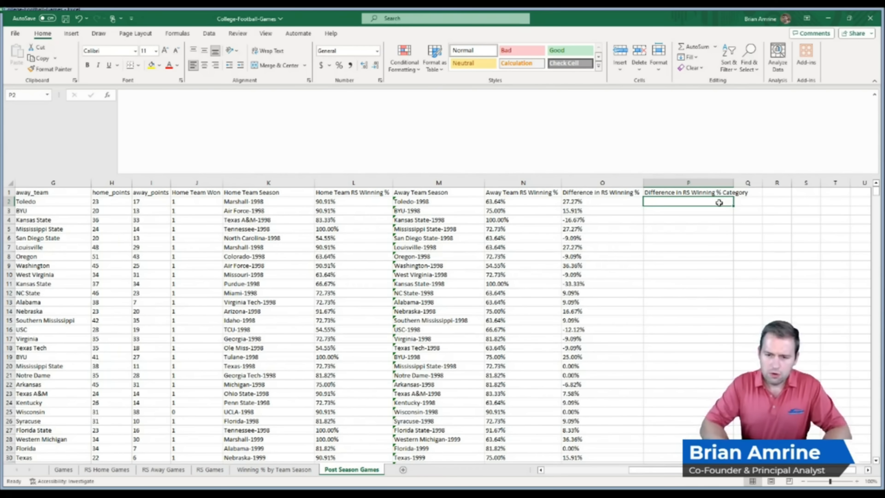
# - Start an IF formula in P2 that returns ">25% Difference in Winning %" when O2 is greater than 0.25, ready for the value-if-false argument
pyautogui.write('=')
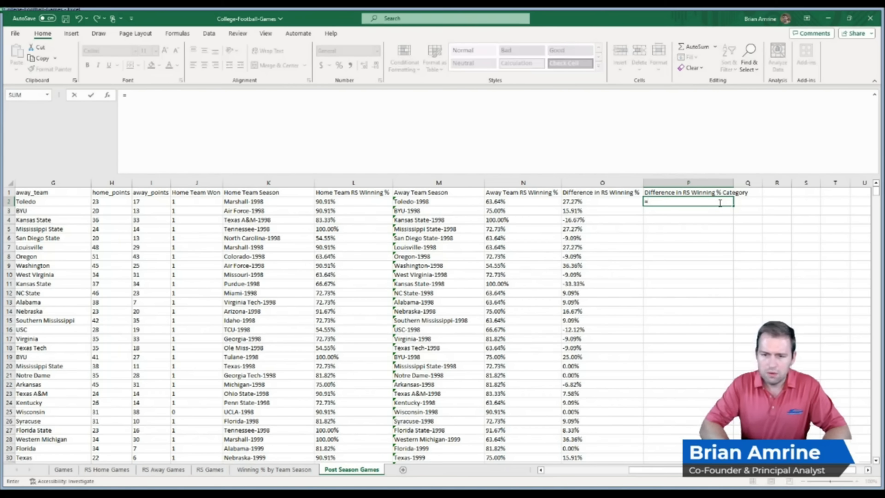
pyautogui.write('if(')
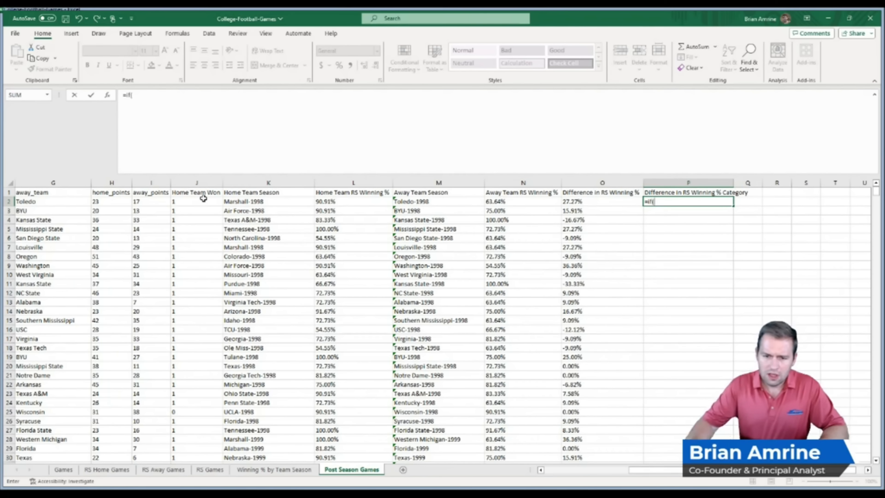
pyautogui.click(586, 203)
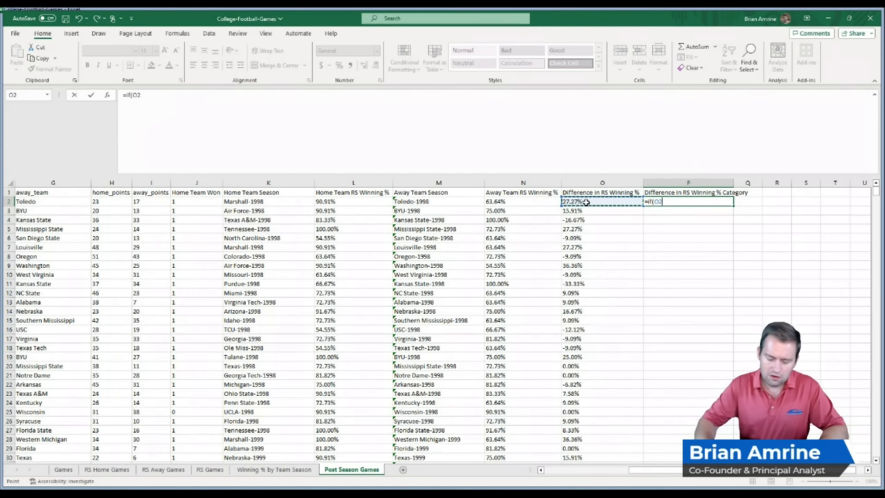
pyautogui.write('>')
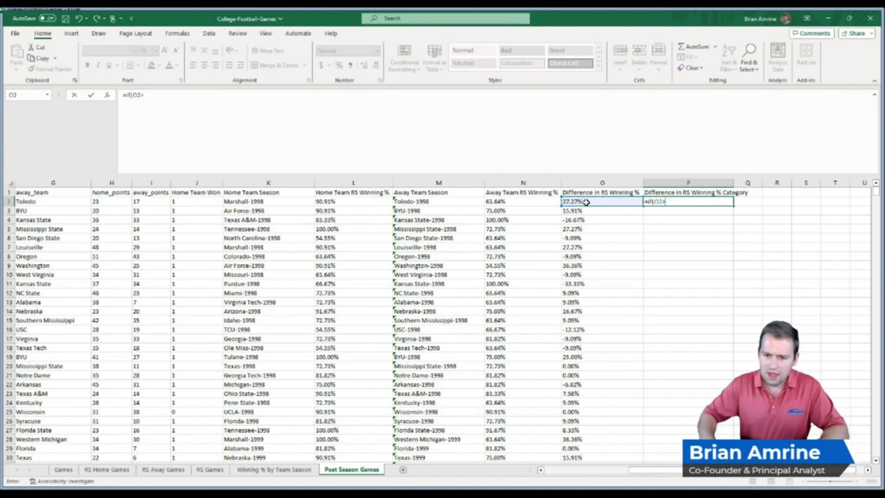
pyautogui.write('0.25')
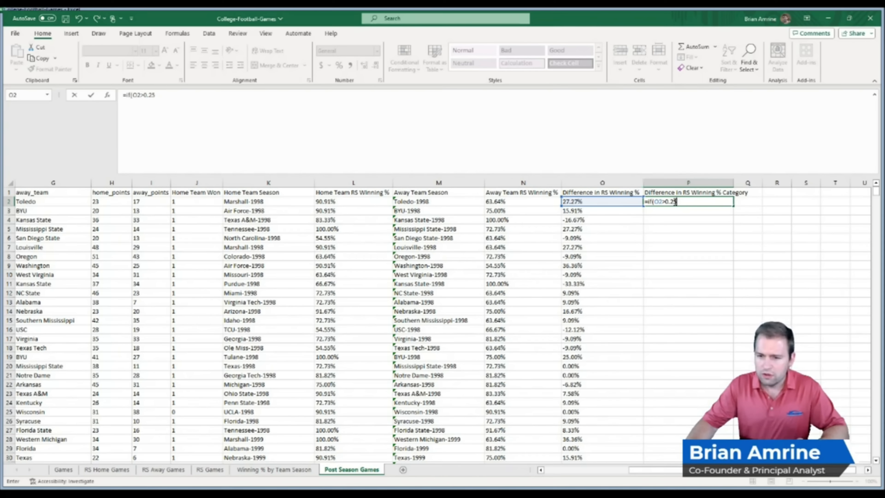
pyautogui.write(',"')
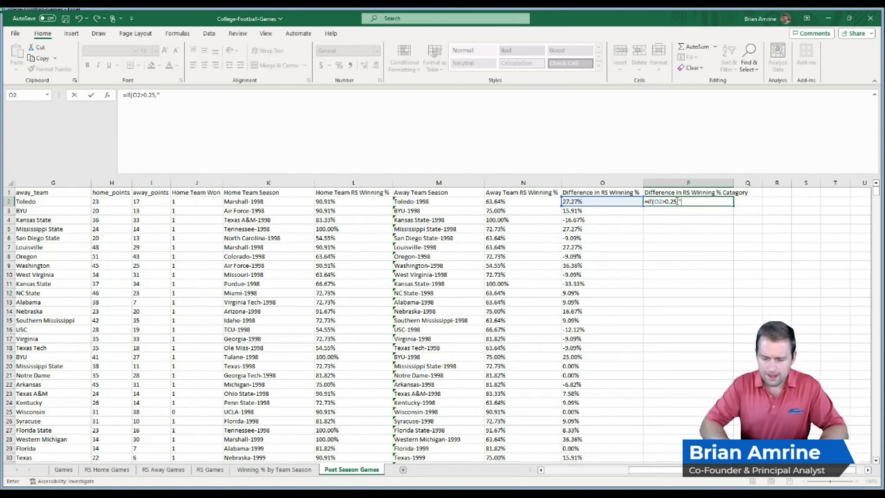
pyautogui.write('>25%')
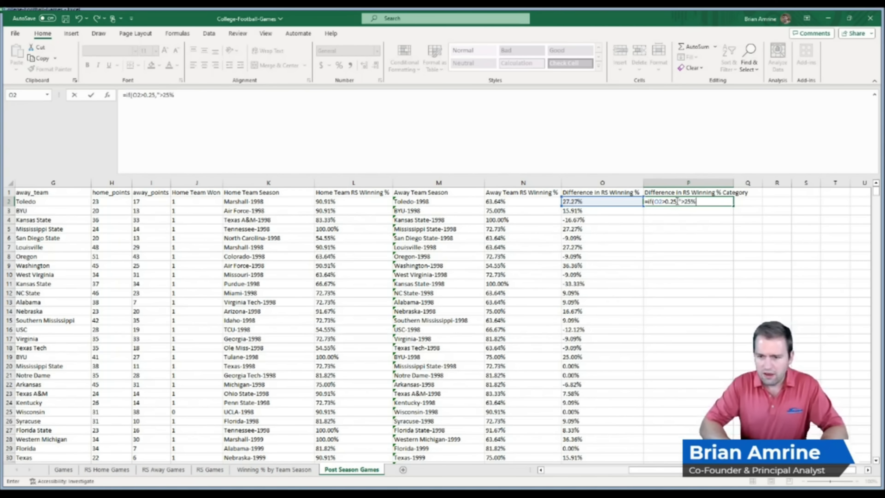
pyautogui.write(' Diff')
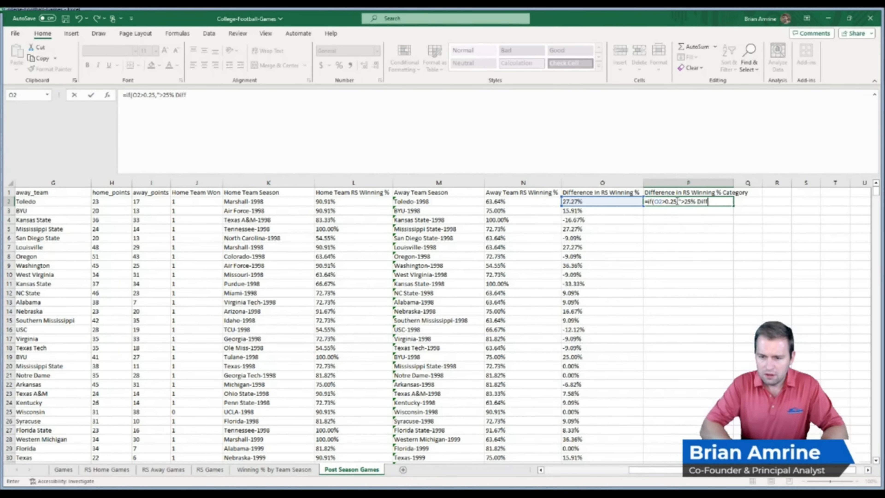
pyautogui.write('erence in Winning %')
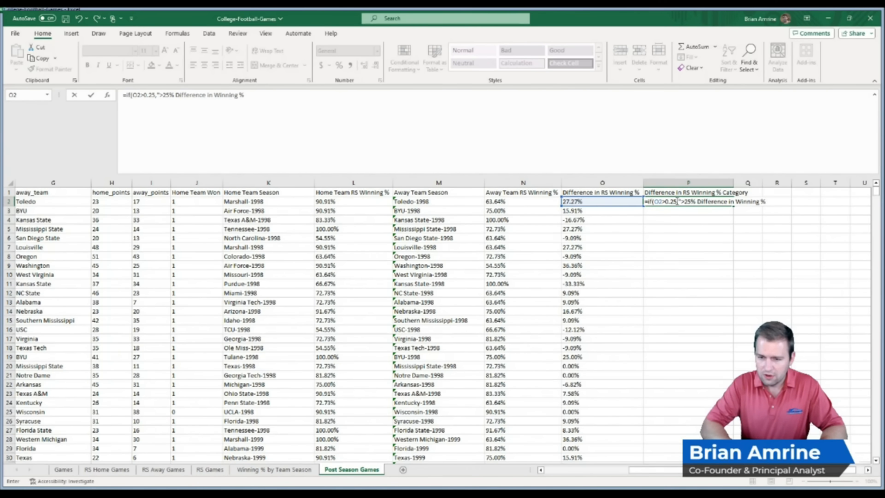
pyautogui.write('"')
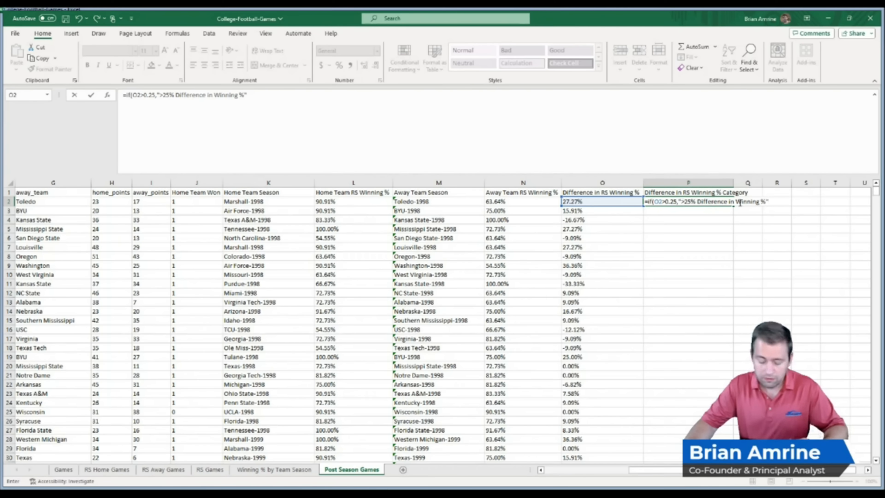
pyautogui.write(',')
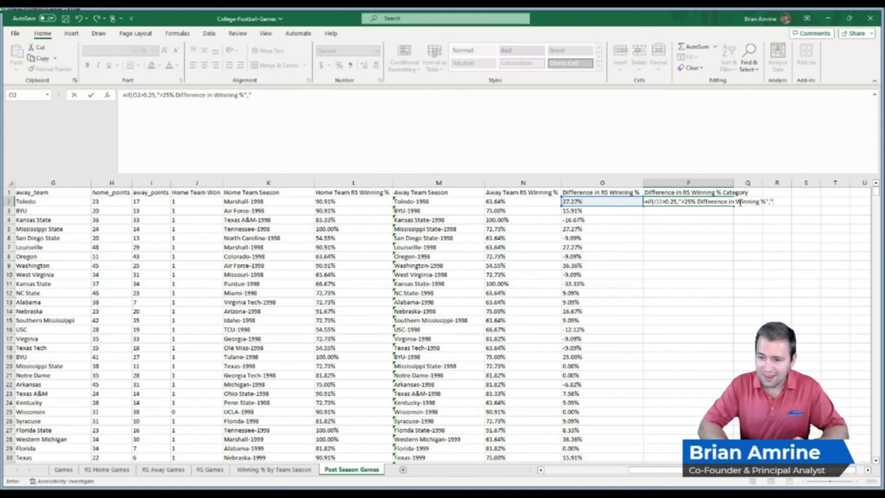
pyautogui.write('"<25% Difference in Winning %"')
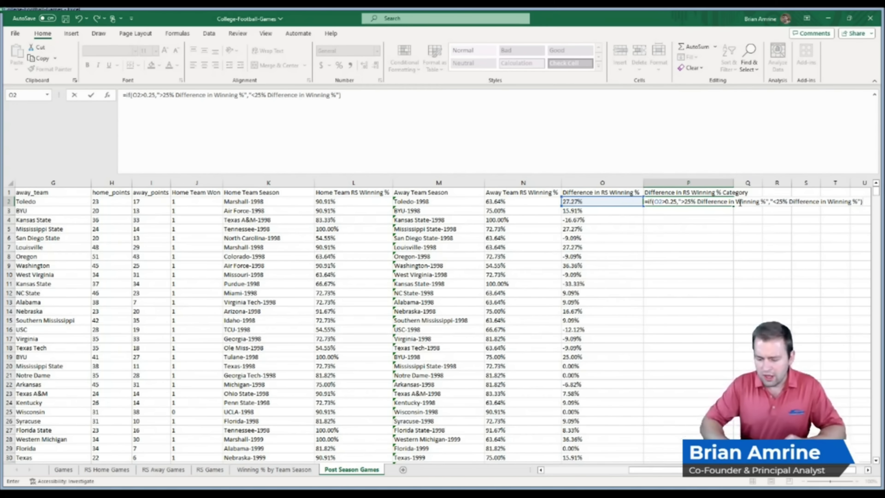
pyautogui.press('BackSpace')
pyautogui.press('BackSpace')
pyautogui.press('BackSpace')
pyautogui.press('BackSpace')
pyautogui.press('BackSpace')
pyautogui.press('BackSpace')
pyautogui.press('BackSpace')
pyautogui.press('BackSpace')
pyautogui.press('BackSpace')
pyautogui.press('BackSpace')
pyautogui.press('BackSpace')
pyautogui.press('BackSpace')
pyautogui.press('BackSpace')
pyautogui.press('BackSpace')
pyautogui.press('BackSpace')
pyautogui.press('BackSpace')
pyautogui.press('BackSpace')
pyautogui.press('BackSpace')
pyautogui.press('BackSpace')
pyautogui.press('BackSpace')
pyautogui.press('BackSpace')
pyautogui.press('BackSpace')
pyautogui.press('BackSpace')
pyautogui.press('BackSpace')
pyautogui.press('BackSpace')
pyautogui.press('BackSpace')
pyautogui.press('BackSpace')
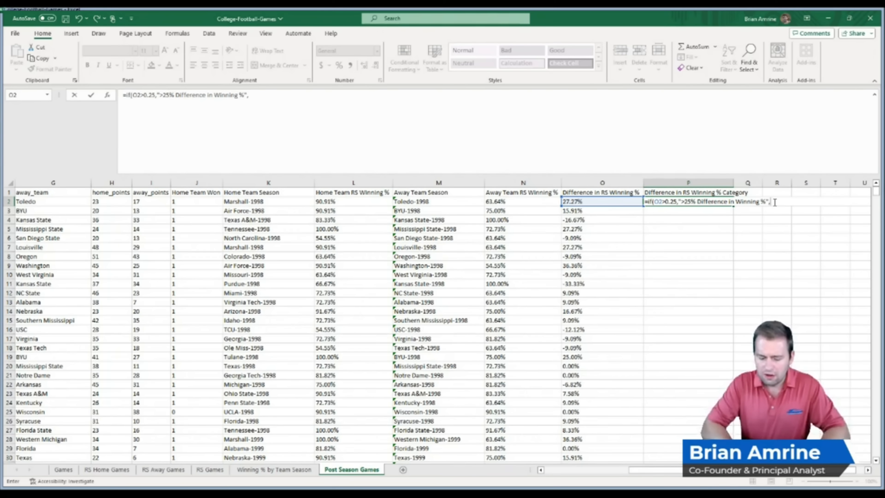
# - Nest a second IF in the P2 formula that returns "0-25% Difference in Winning %" when O2 is greater than 0
pyautogui.write('if(')
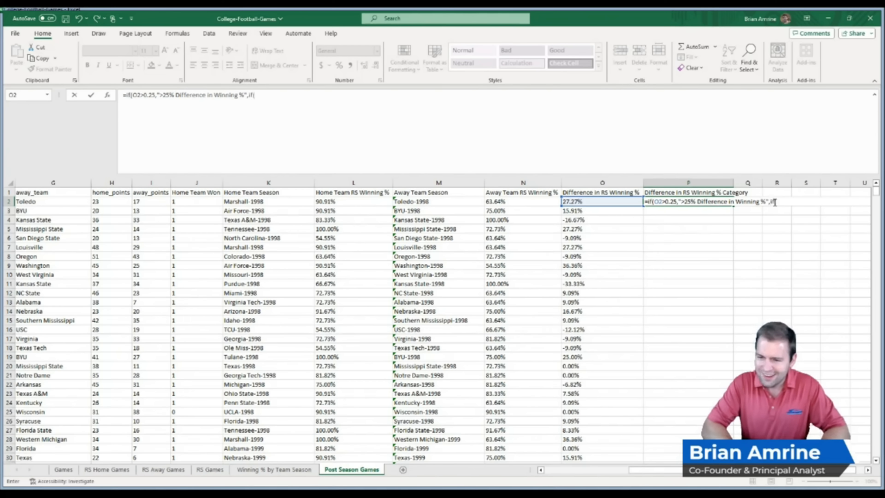
pyautogui.click(626, 201)
pyautogui.write('>0')
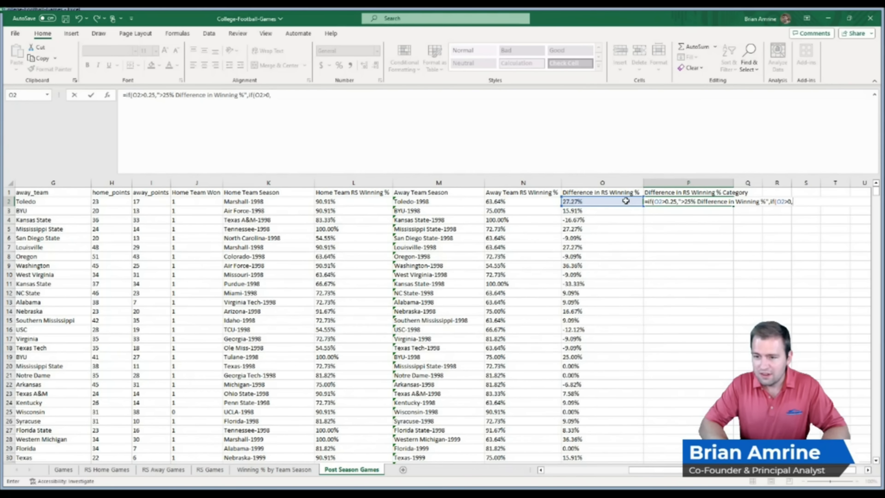
pyautogui.write(',"0-25%')
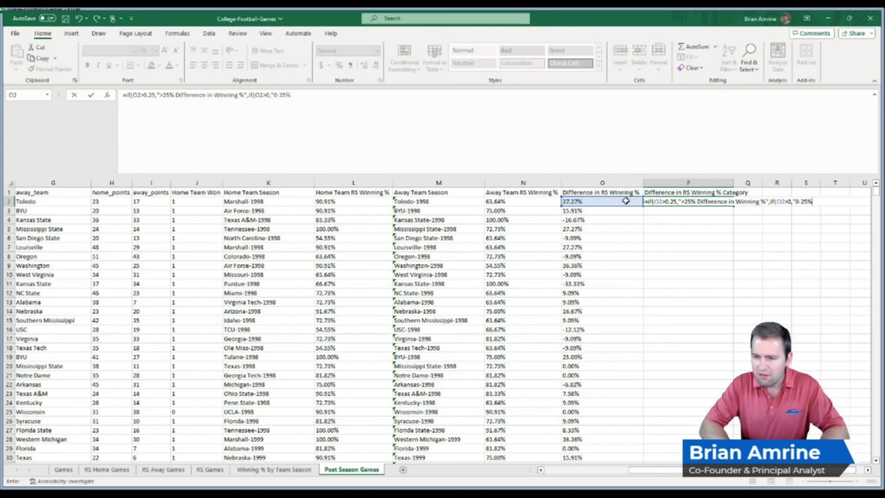
pyautogui.write(' Difference in')
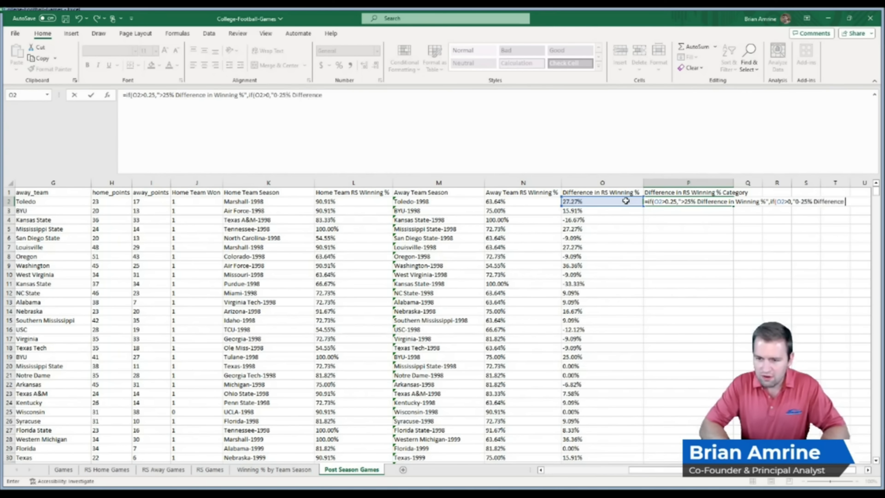
pyautogui.write(' Winning %')
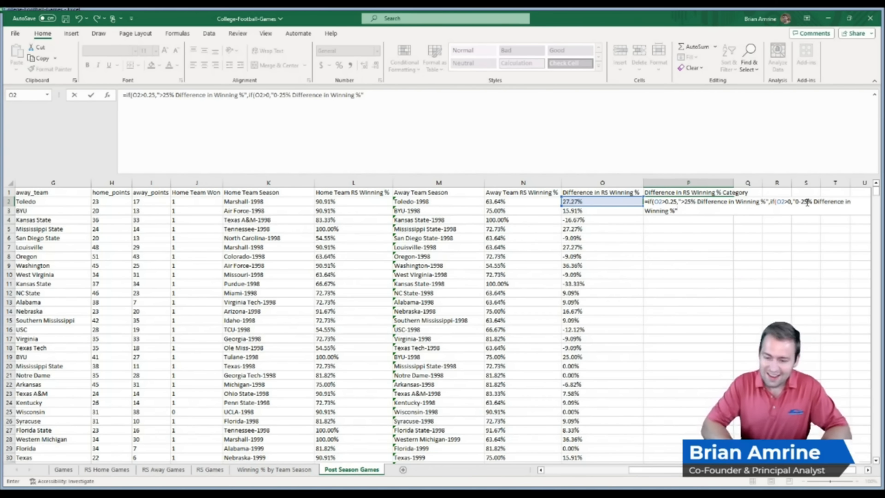
pyautogui.write(',')
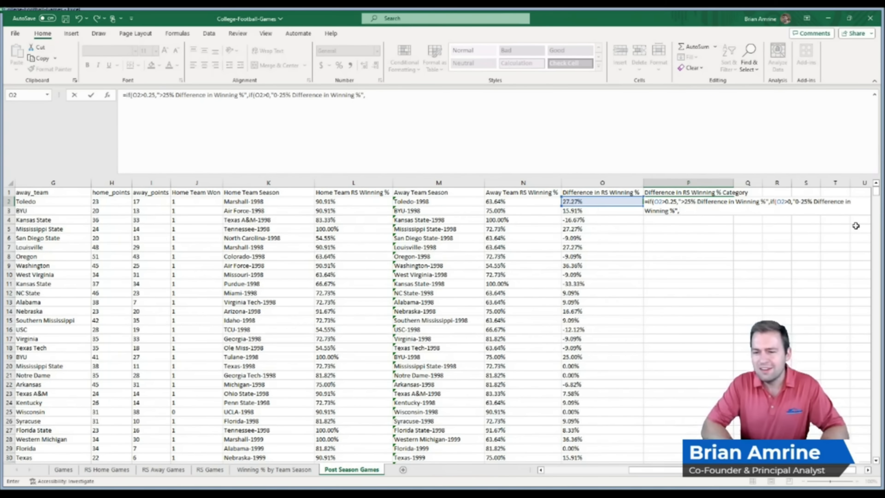
# - Nest a third IF in the P2 formula that returns "-25% - 0% Difference in Winning %" when O2 is greater than -0.25
pyautogui.write('if')
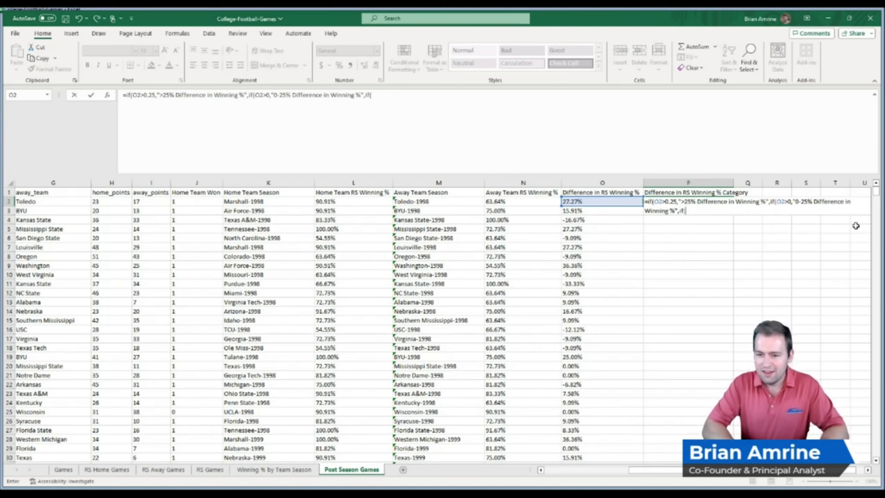
pyautogui.write('(')
pyautogui.click(595, 199)
pyautogui.write('>-0.25,"')
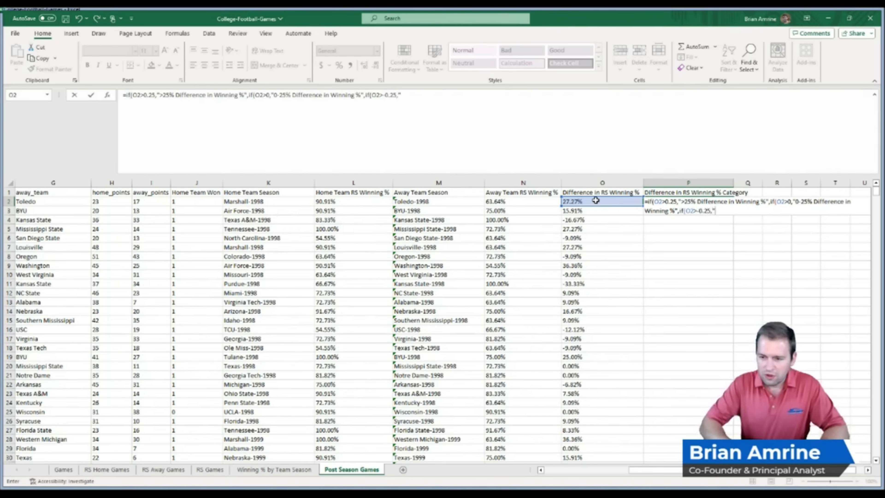
pyautogui.write('-25%')
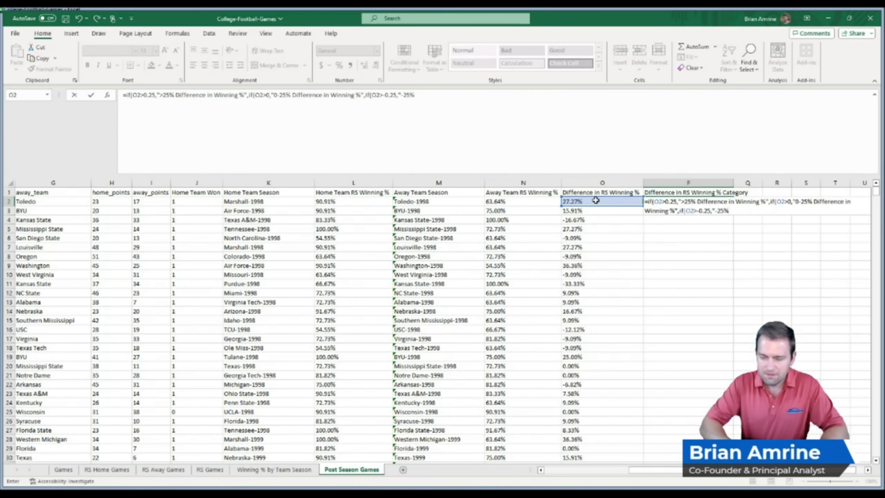
pyautogui.write(' - 0')
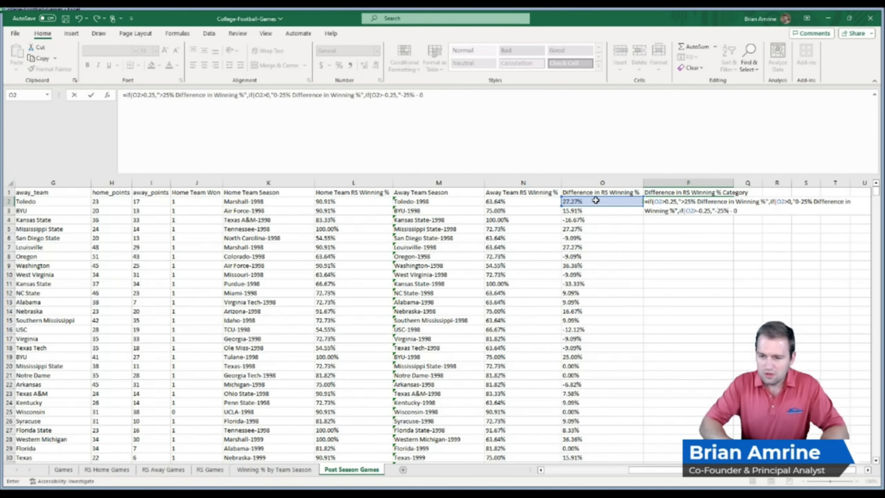
pyautogui.write('% Difference in Winning %')
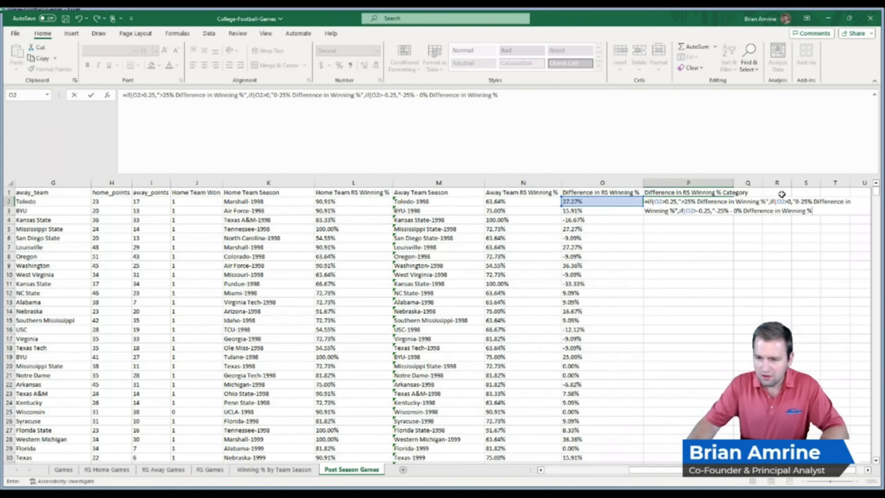
# - Change the second category label in the formula to begin with "0%-25%" and close the third label's quotation marks
pyautogui.click(799, 202)
pyautogui.write('%')
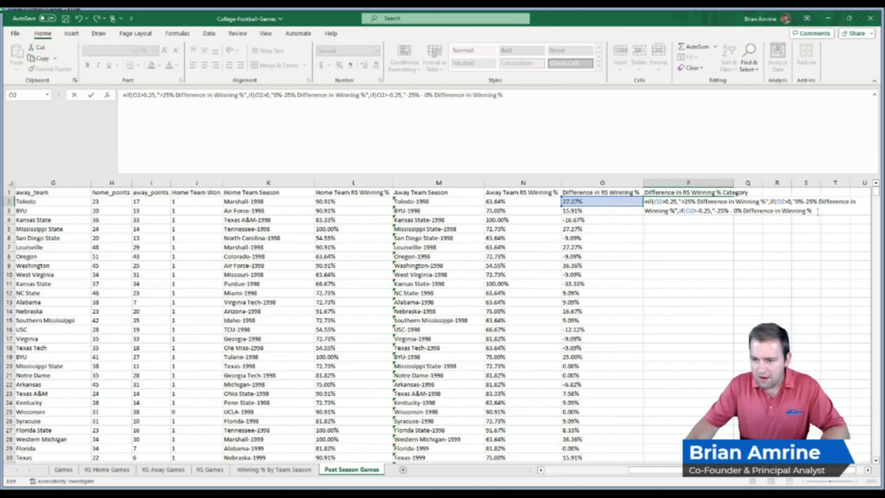
pyautogui.click(818, 212)
pyautogui.write('"')
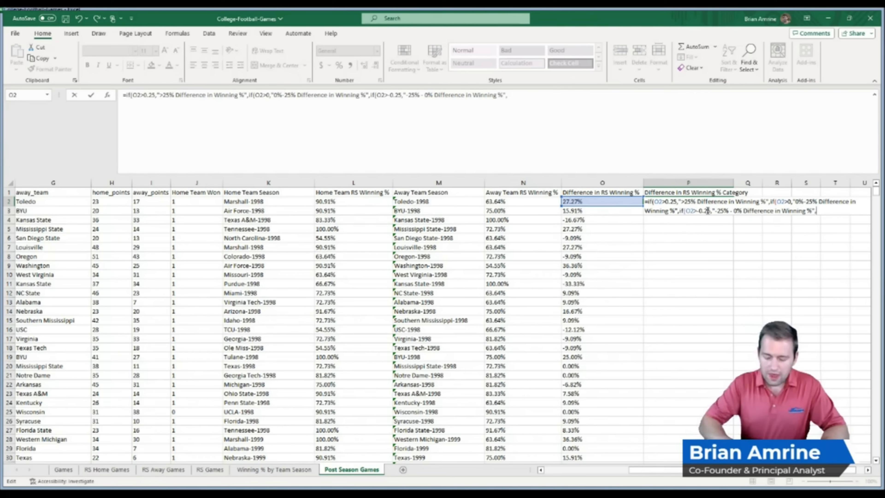
# - Add "<-25% Difference in Winning %" as the final value-if-false, close all three IFs and enter the P2 formula
pyautogui.write(',"<-')
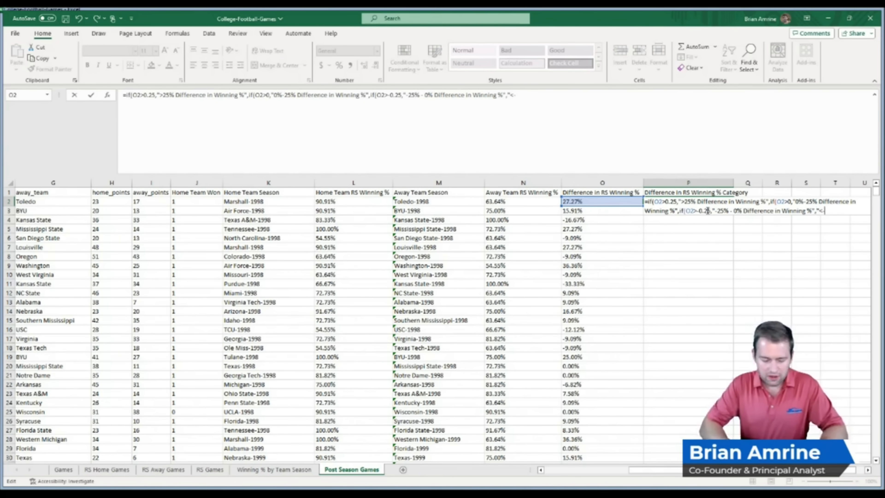
pyautogui.write('25% Difference in Winning %')
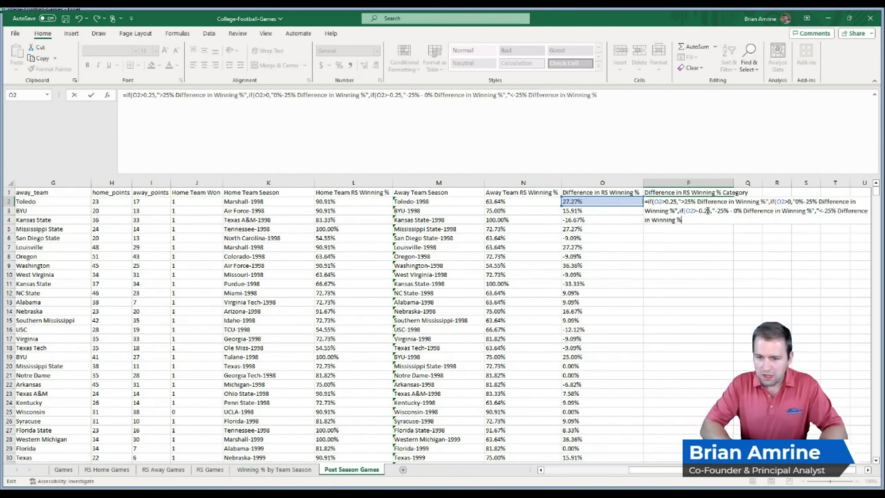
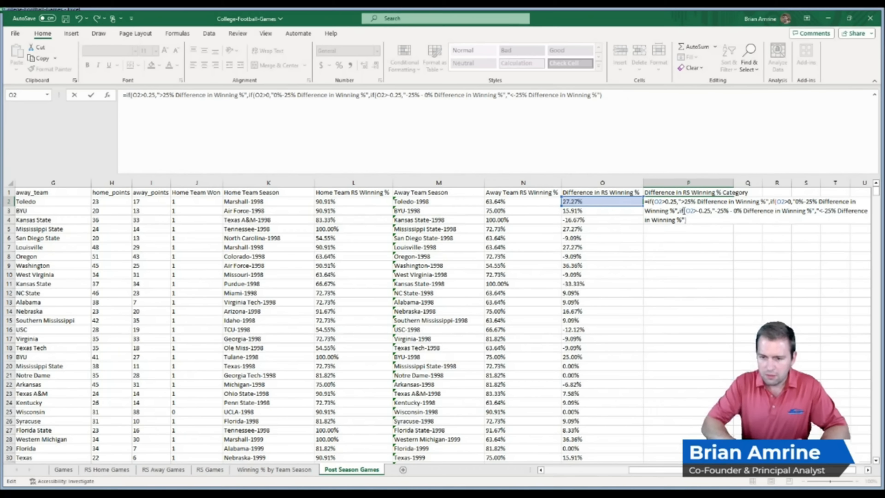
pyautogui.write(')')
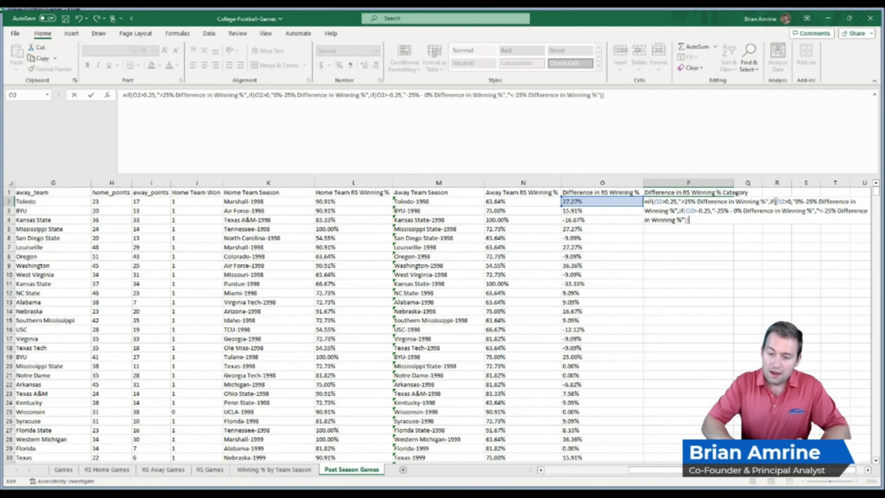
pyautogui.write(')')
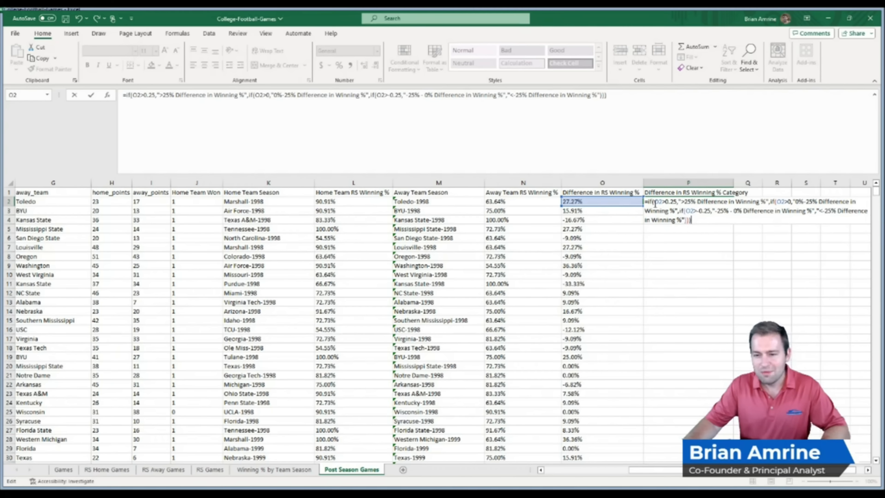
pyautogui.press('Return')
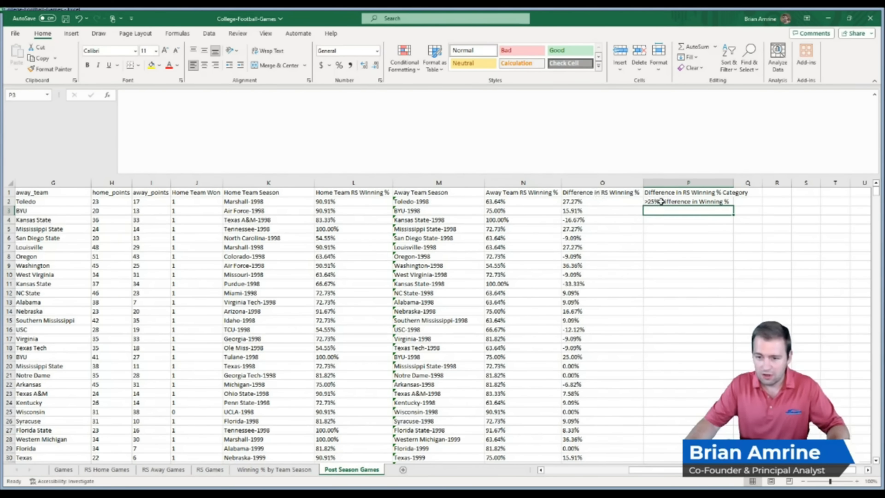
# - Prefix the four category labels in the P2 formula with "a)", "b)", "c)" and "d)" in order
pyautogui.click(672, 202)
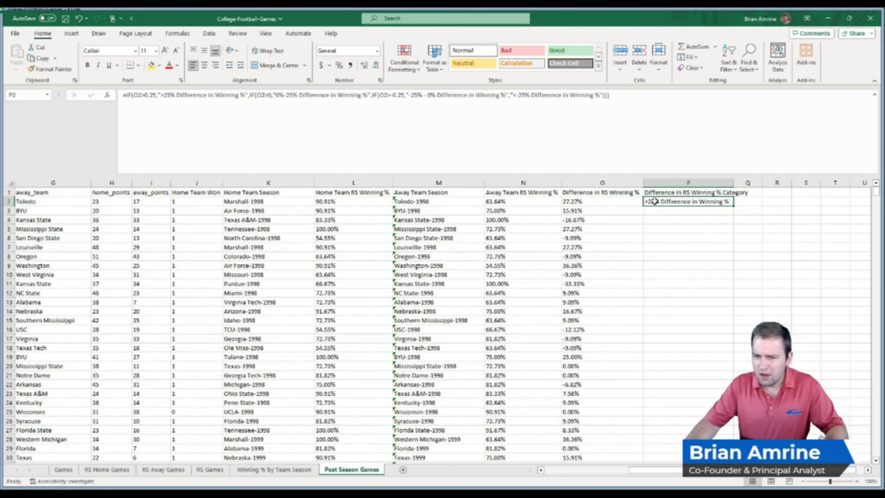
pyautogui.doubleClick(678, 201)
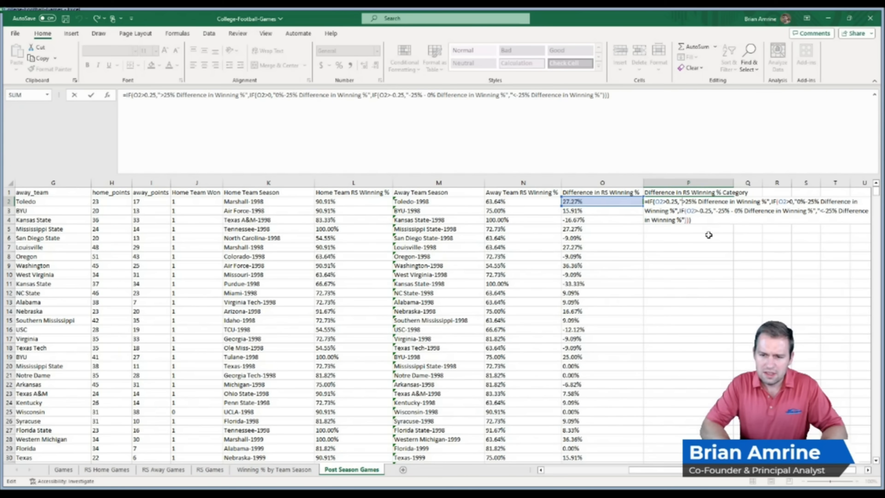
pyautogui.write('a)')
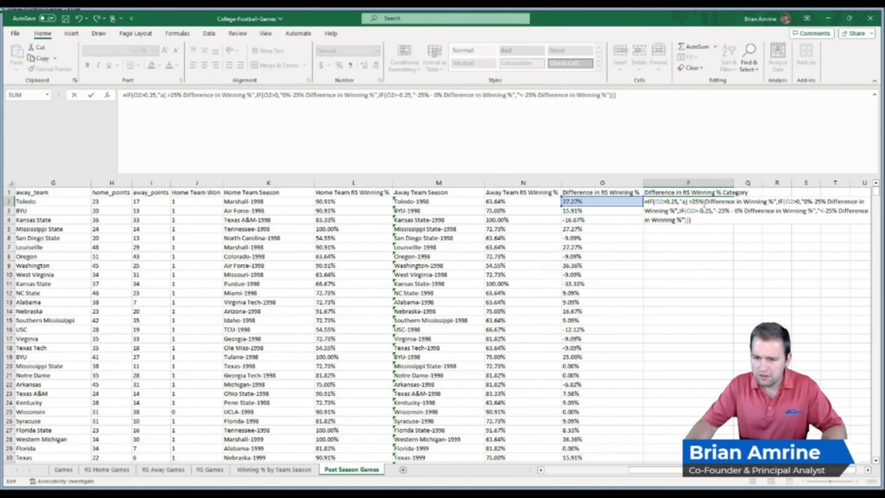
pyautogui.click(805, 202)
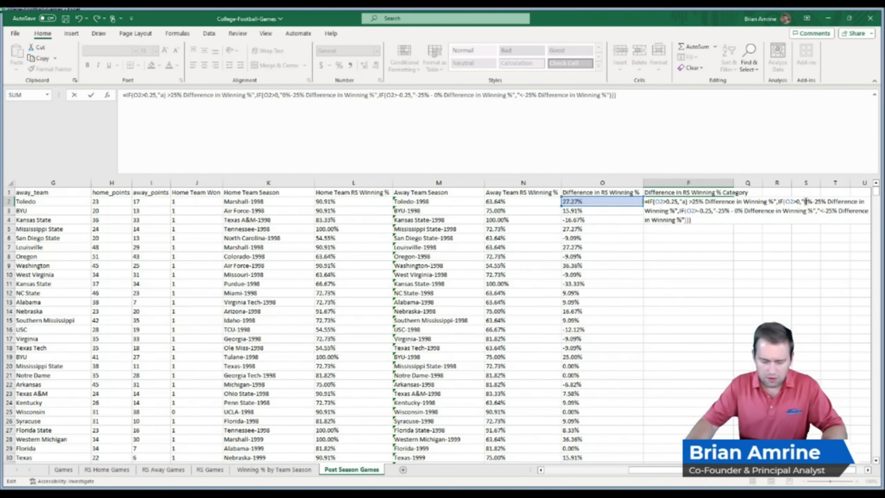
pyautogui.write('b)')
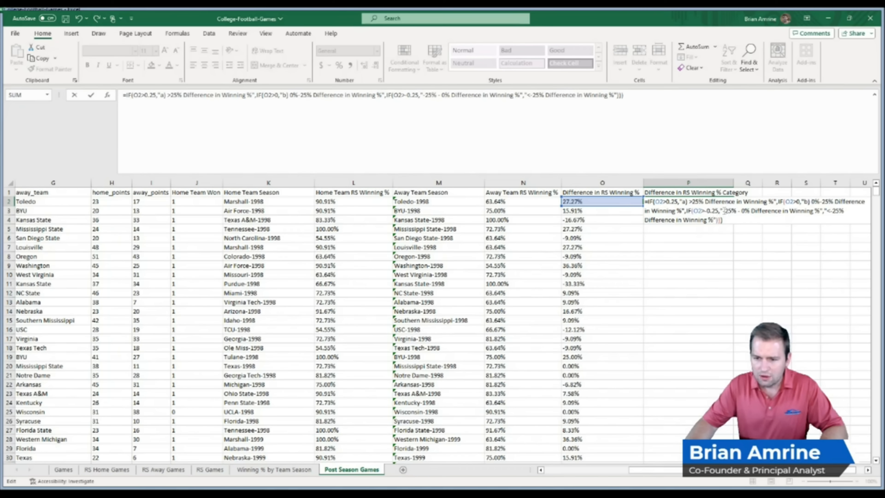
pyautogui.write('c')
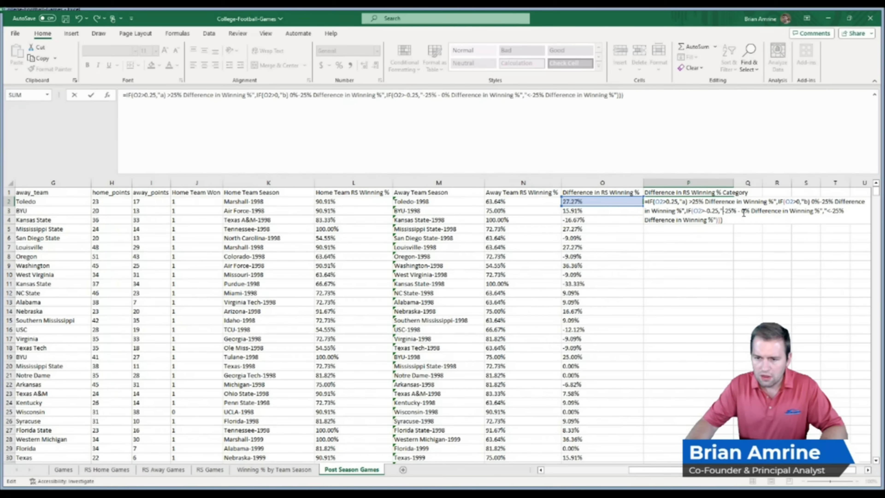
pyautogui.write(')')
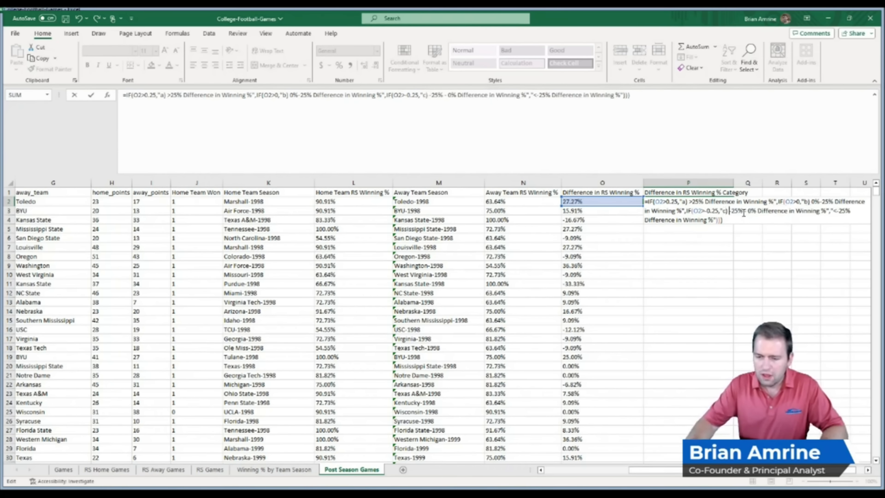
pyautogui.click(834, 210)
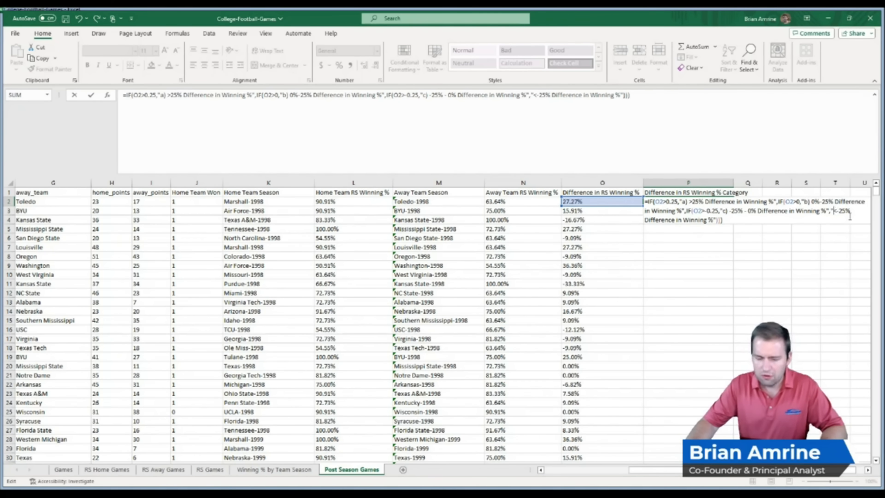
pyautogui.write('d)')
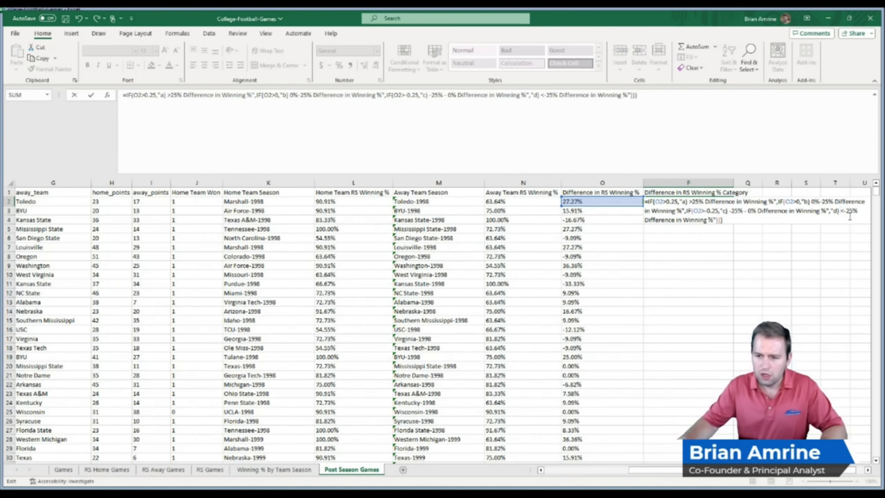
pyautogui.press('Return')
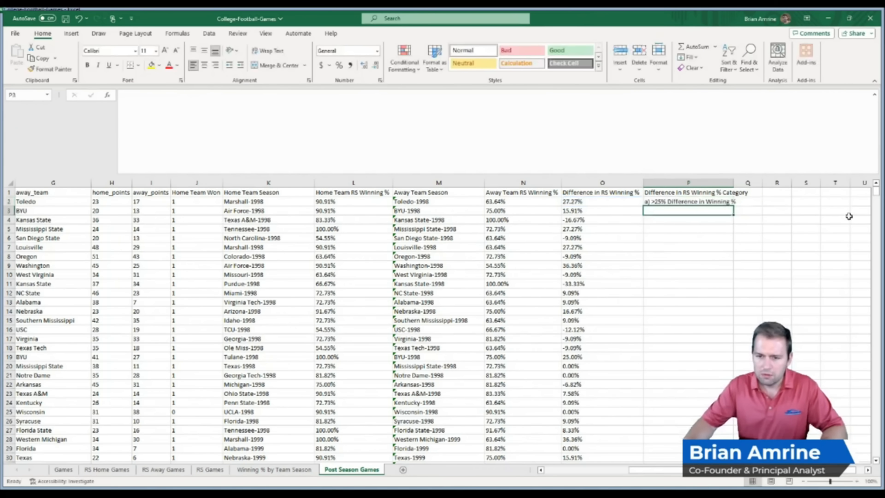
# - Fill the P2 category formula down through all game rows and check the categories in rows 3, 4 and 11 against their differences
pyautogui.click(691, 201)
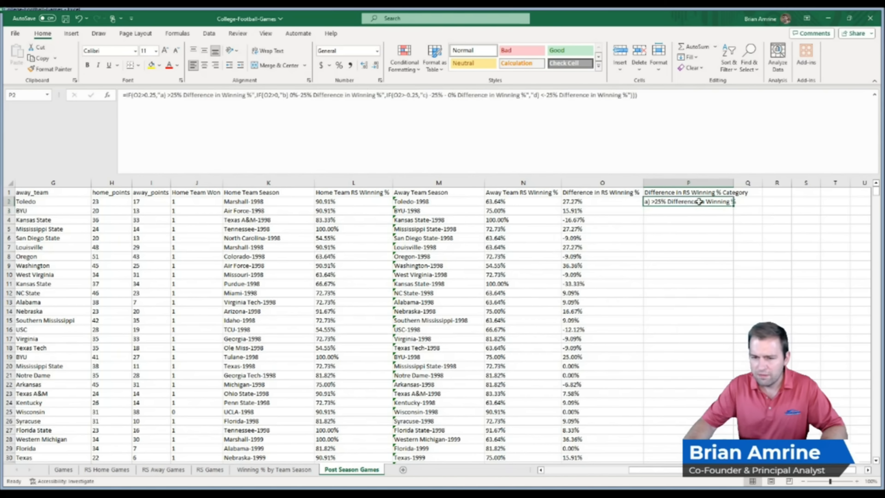
pyautogui.doubleClick(733, 206)
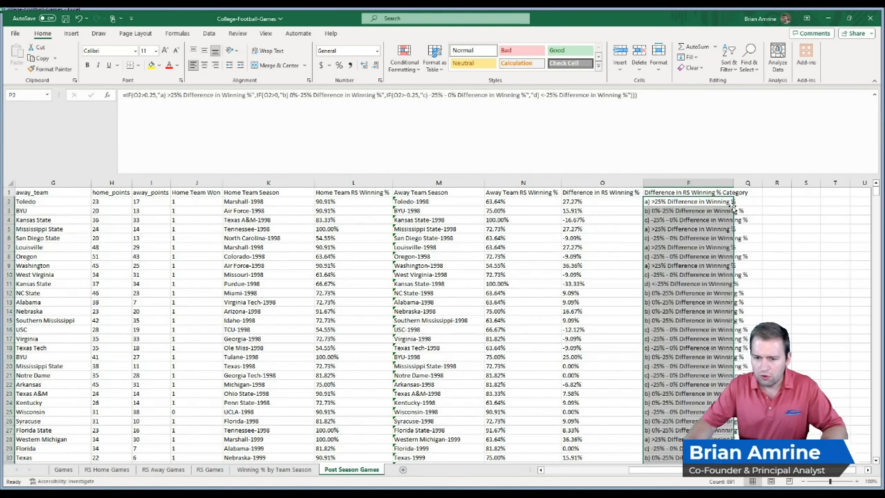
pyautogui.click(699, 211)
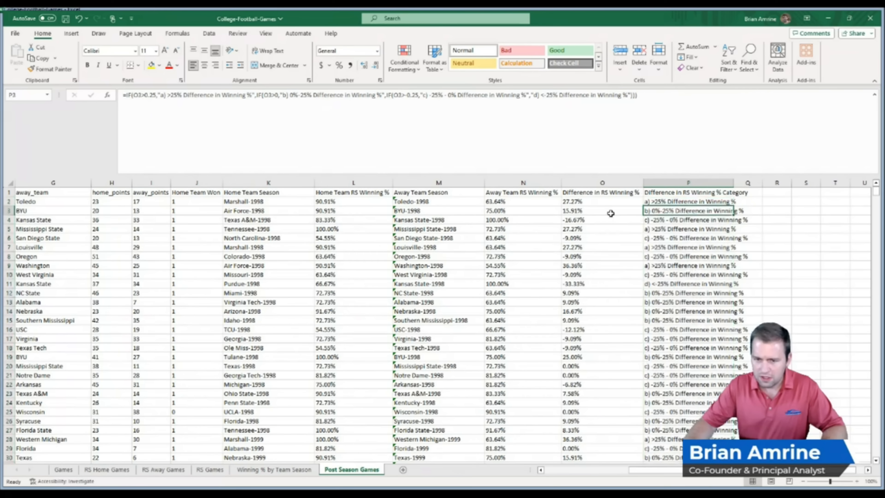
pyautogui.click(654, 222)
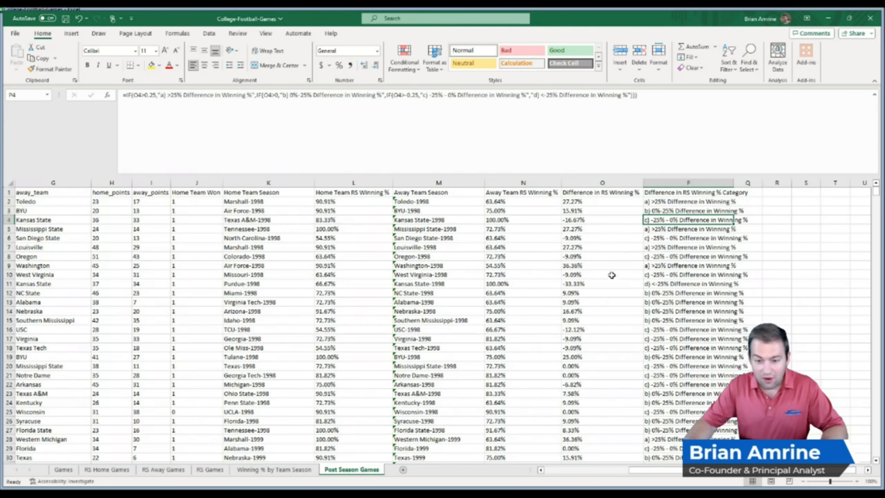
pyautogui.click(603, 284)
pyautogui.click(650, 283)
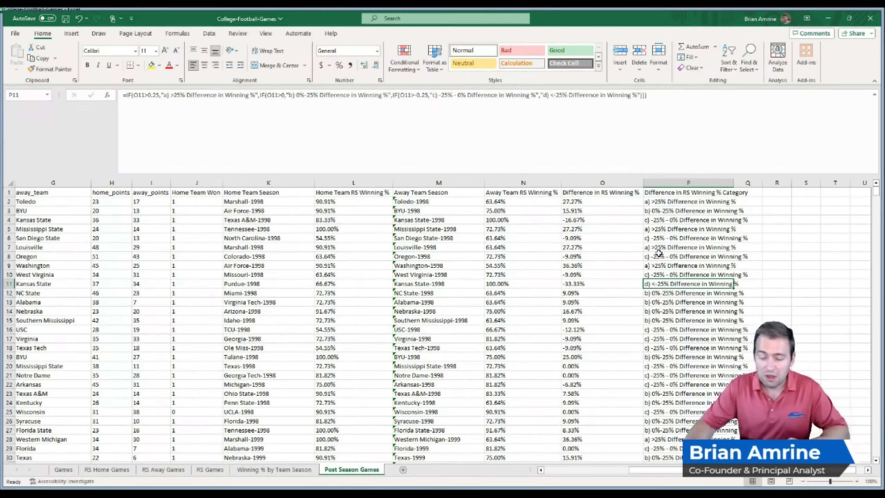
pyautogui.click(666, 180)
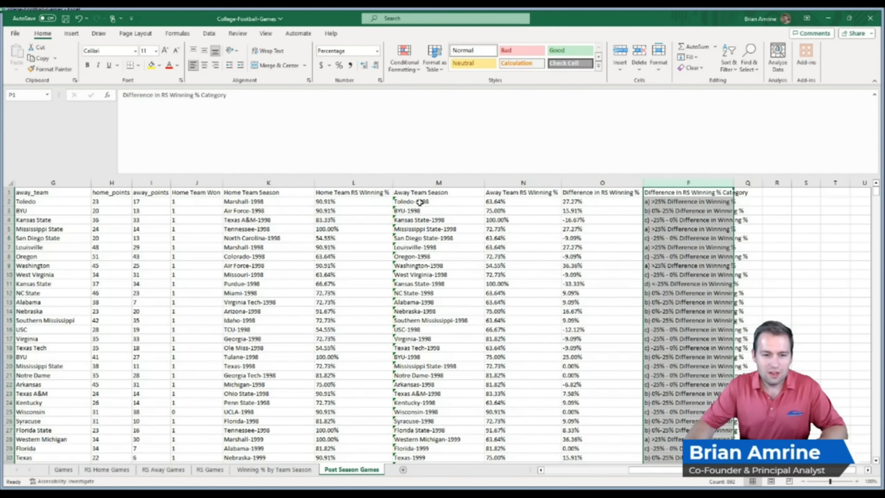
# - Examine rows 2 to 4, comparing home and away teams' regular-season winning percentages with the Home Team Won result
pyautogui.click(436, 202)
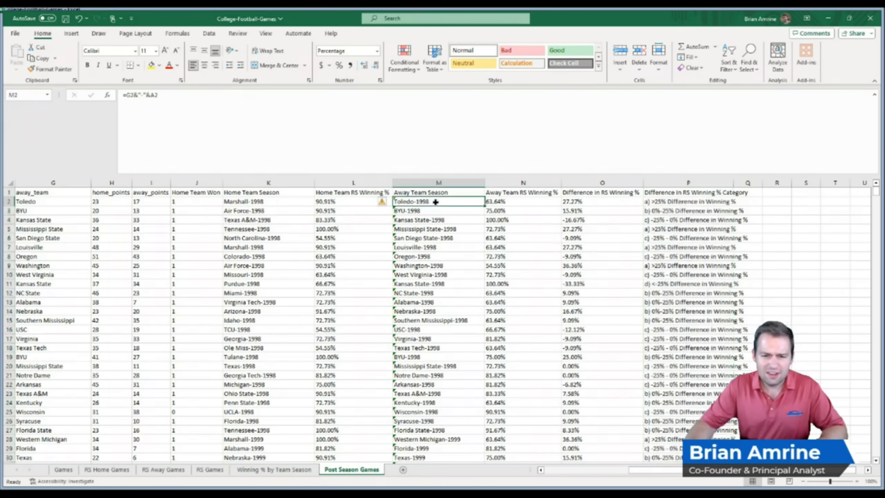
pyautogui.click(344, 202)
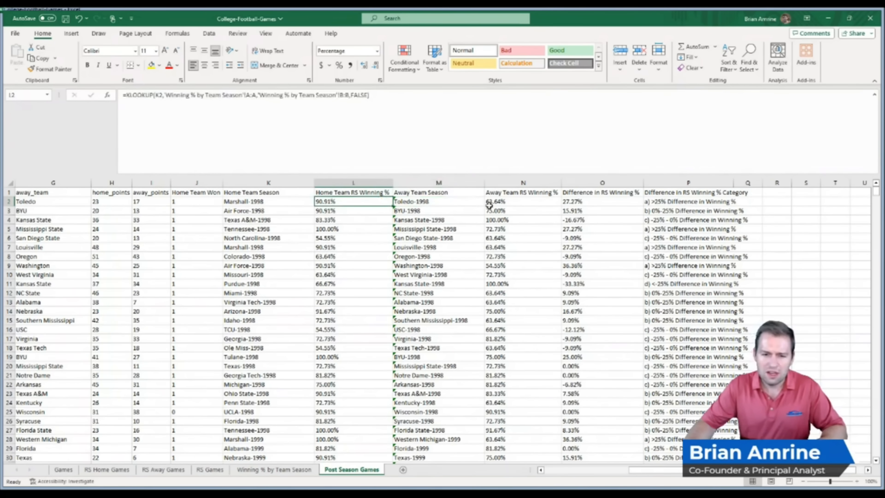
pyautogui.click(509, 202)
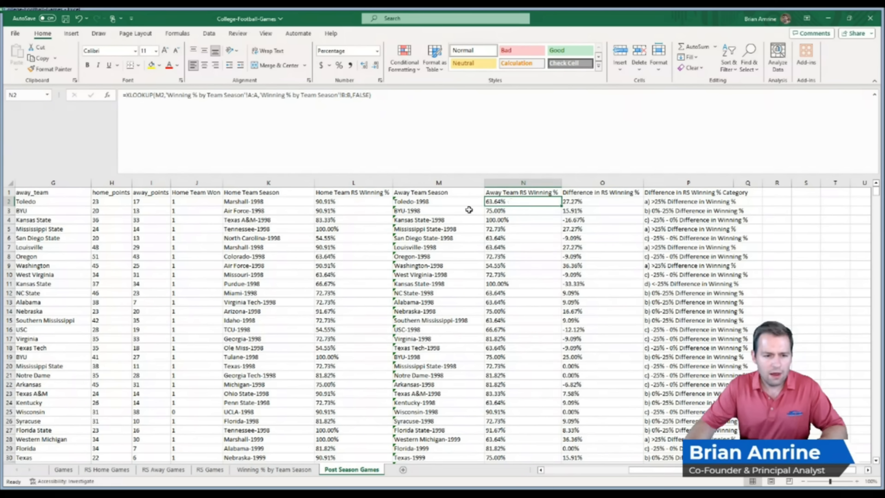
pyautogui.click(213, 203)
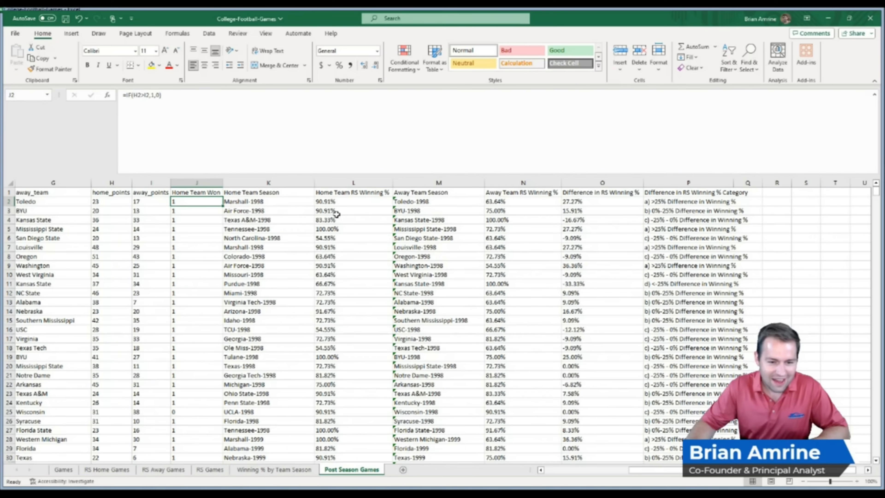
pyautogui.click(503, 212)
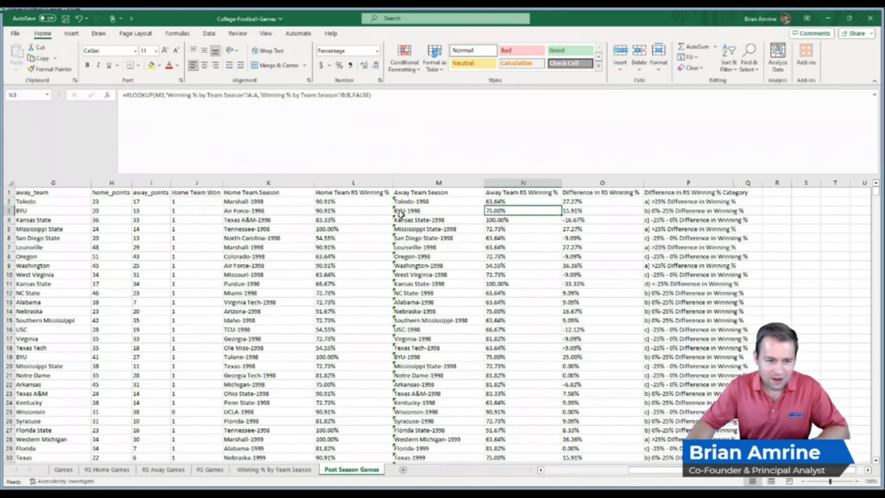
pyautogui.click(264, 212)
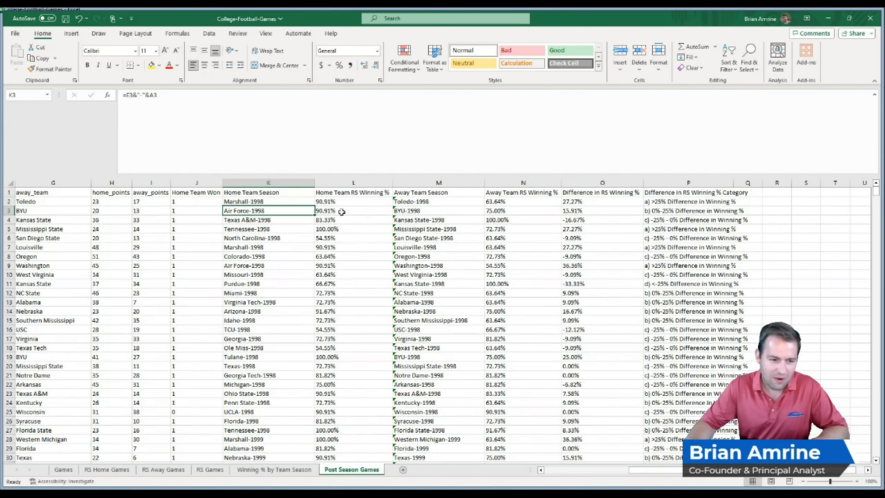
pyautogui.click(204, 211)
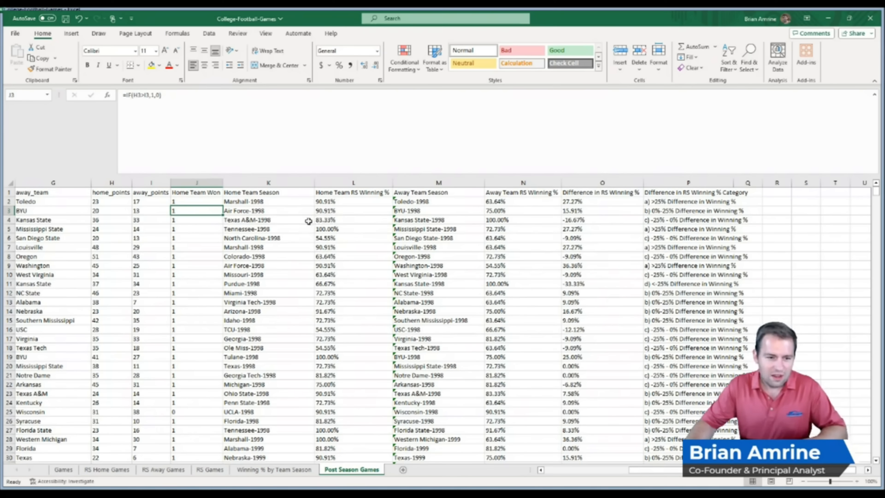
pyautogui.click(339, 218)
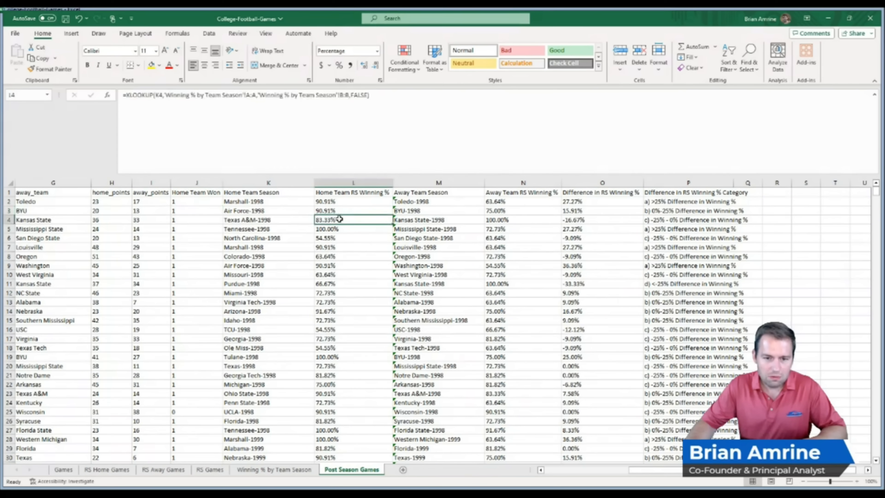
pyautogui.click(515, 219)
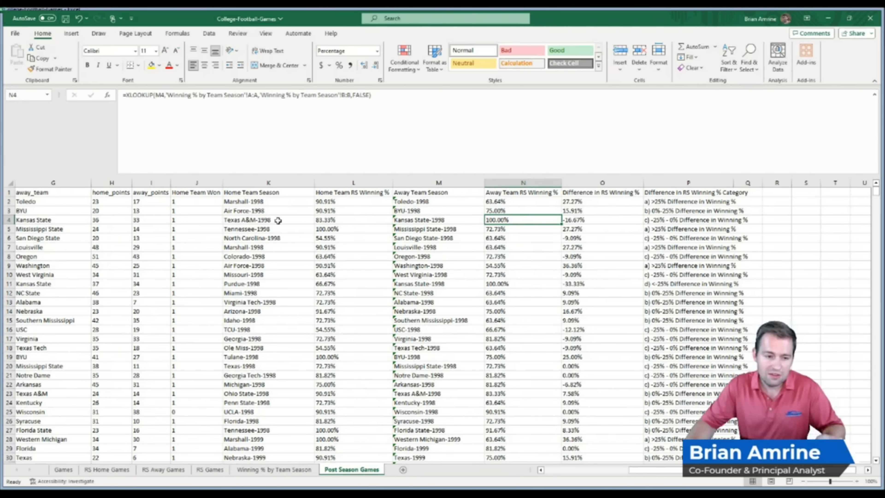
pyautogui.click(206, 221)
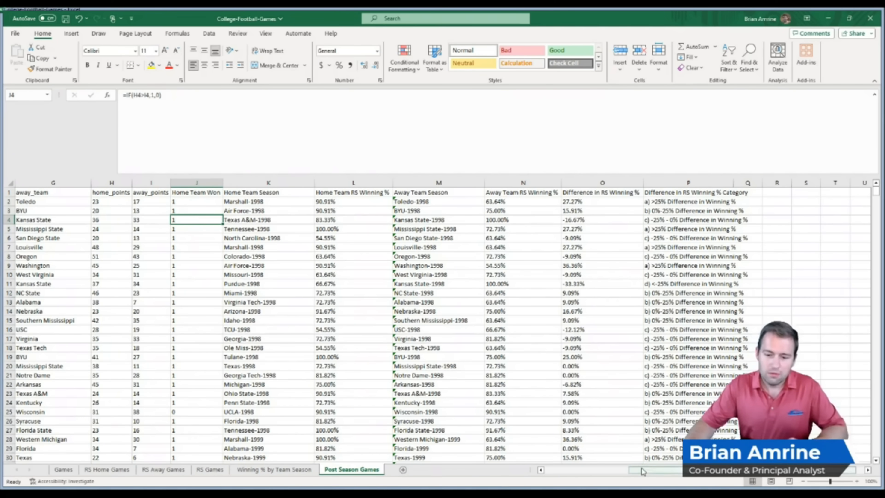
# - Create a PivotTable on a new worksheet from the entire Post Season Games sheet
pyautogui.moveTo(643, 472); pyautogui.dragTo(558, 472)
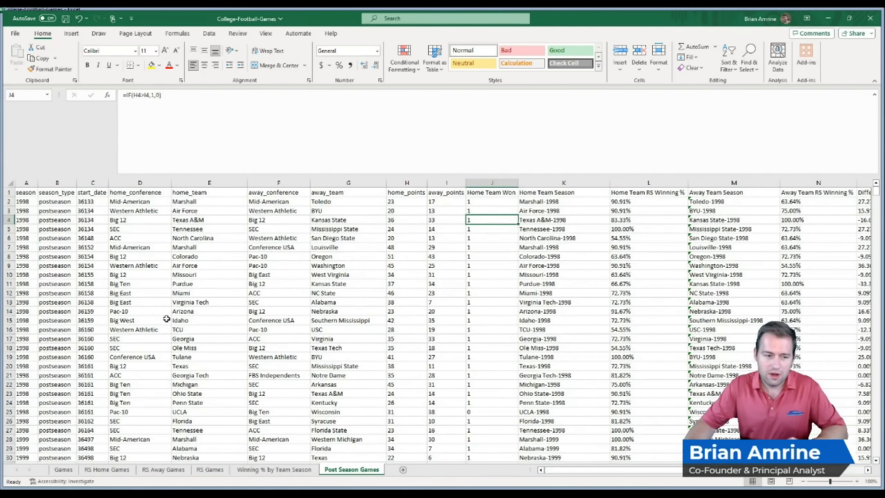
pyautogui.click(7, 182)
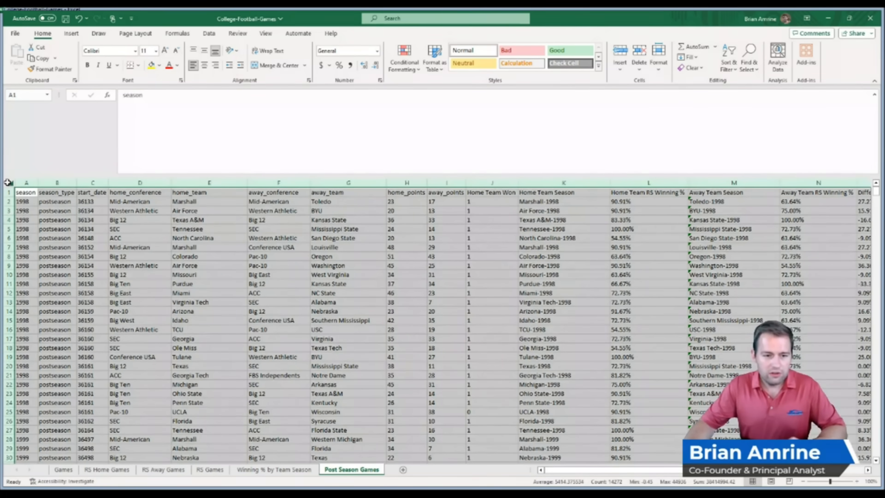
pyautogui.click(69, 37)
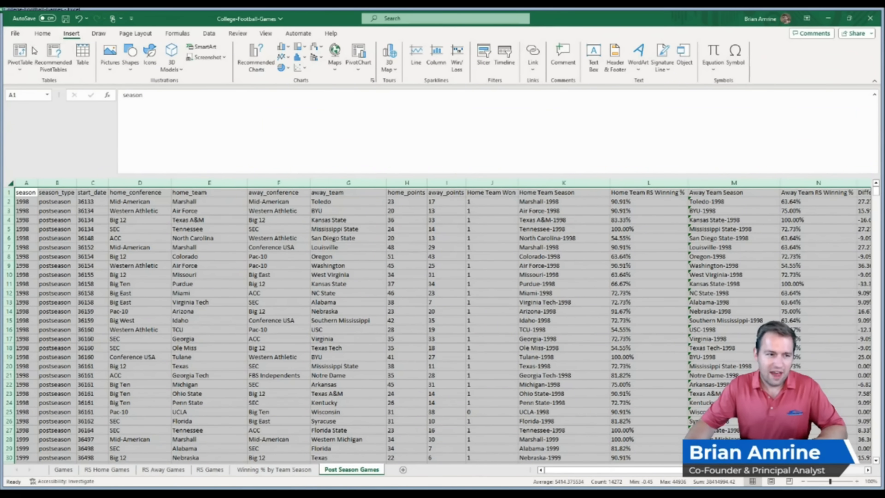
pyautogui.click(30, 54)
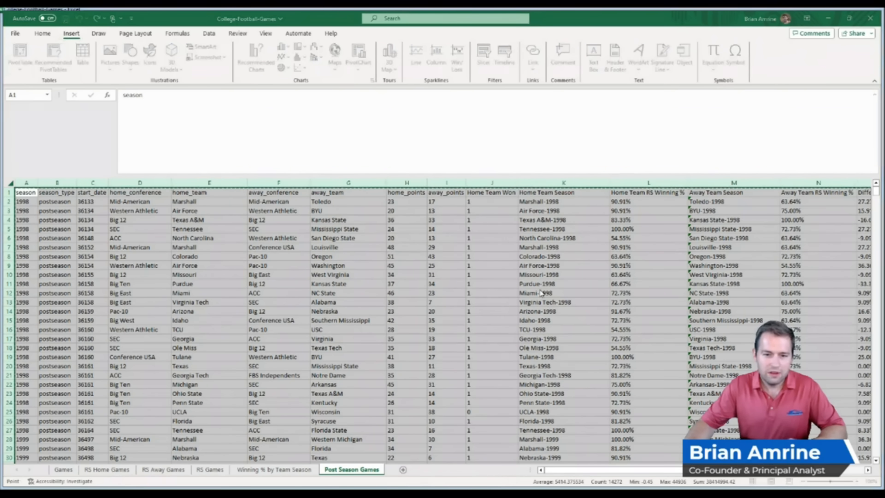
pyautogui.press('Return')
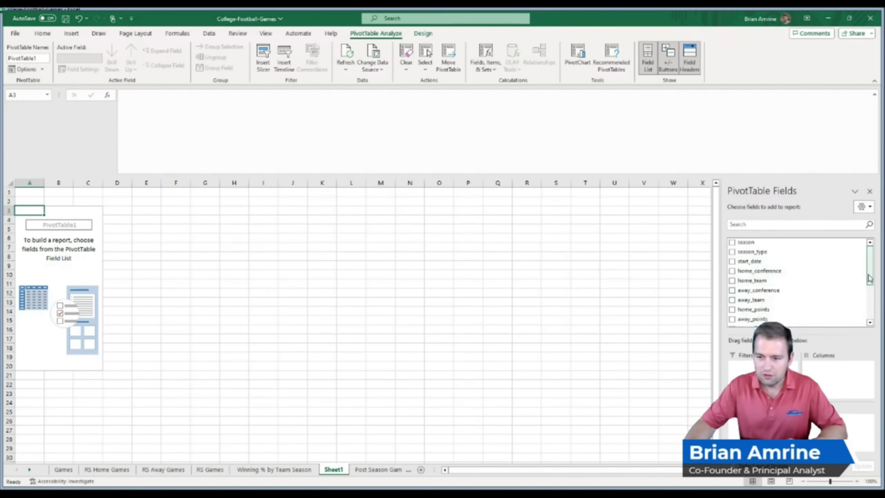
# - List the four lettered Difference in RS Winning % Category labels as pivot rows and add Home Team Won to the values as an average
pyautogui.moveTo(871, 279); pyautogui.dragTo(878, 314)
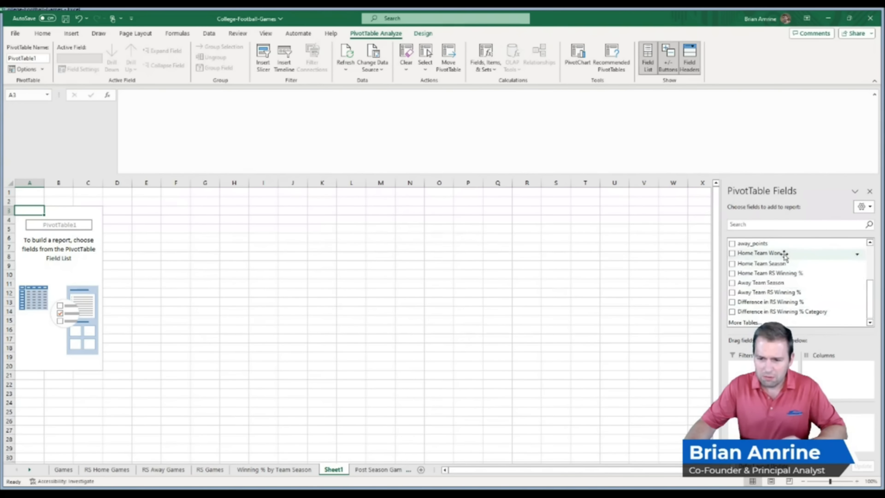
pyautogui.click(803, 311)
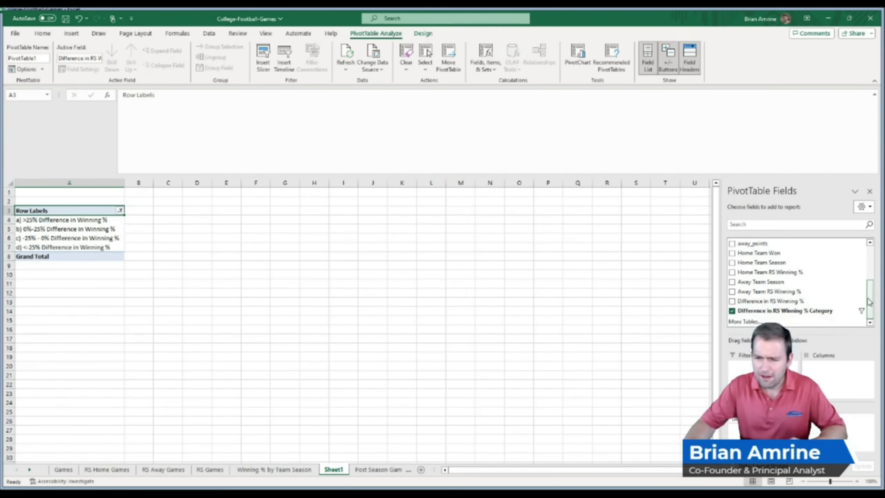
pyautogui.moveTo(870, 301); pyautogui.dragTo(872, 265)
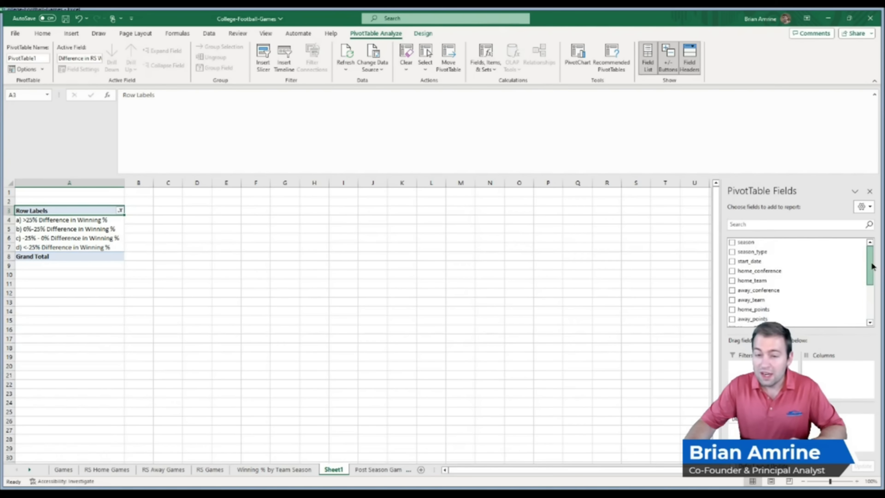
pyautogui.moveTo(872, 266); pyautogui.dragTo(872, 289)
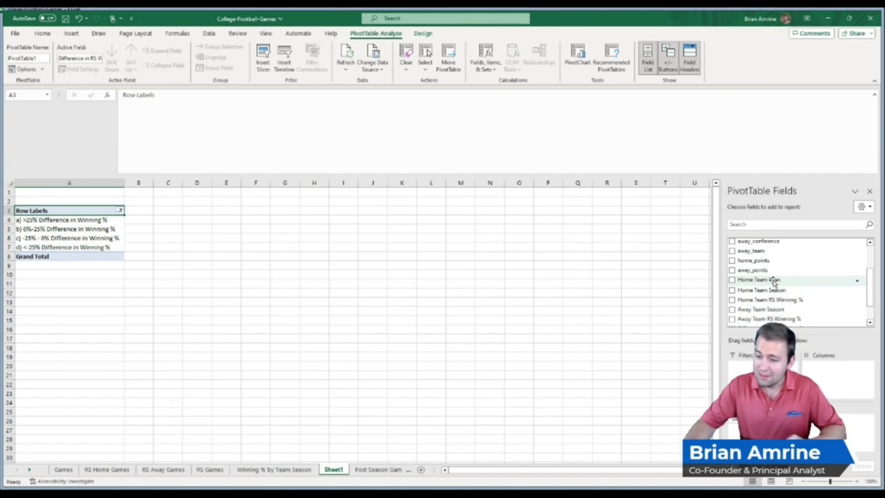
pyautogui.moveTo(773, 282); pyautogui.dragTo(850, 436)
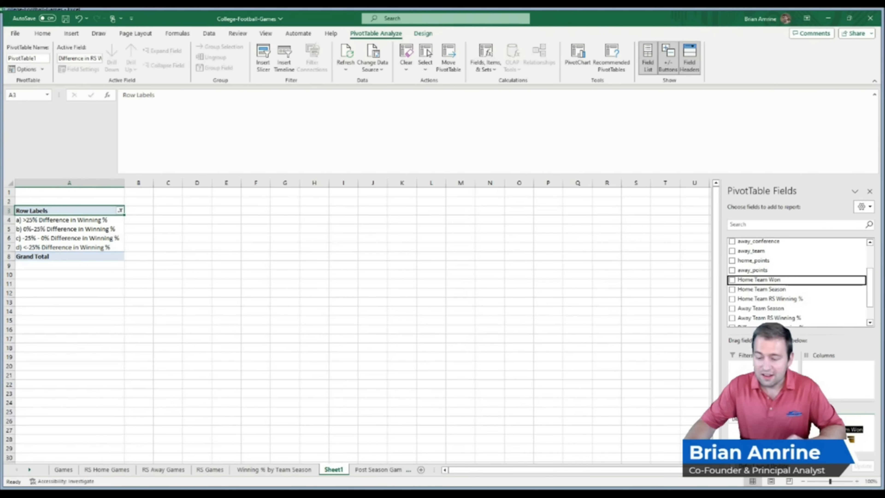
pyautogui.moveTo(851, 436); pyautogui.dragTo(850, 436)
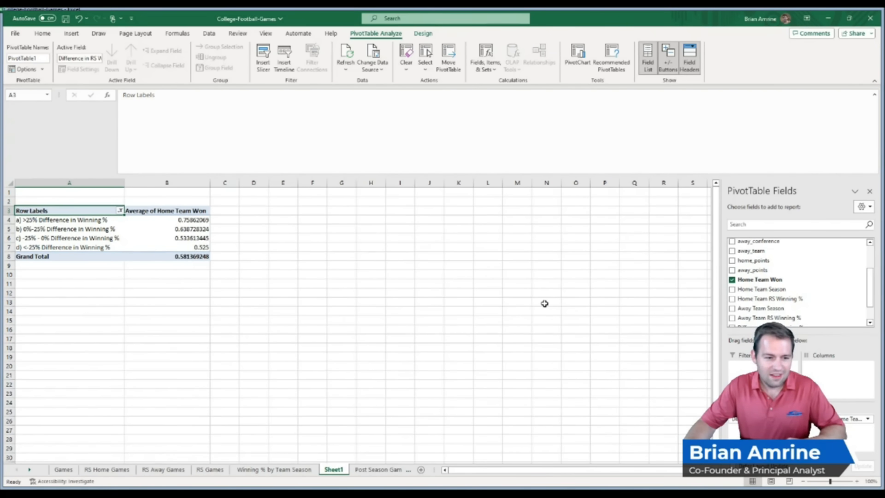
# - Format the Average of Home Team Won column as percentages and compare the home-win rates across the difference categories
pyautogui.click(169, 184)
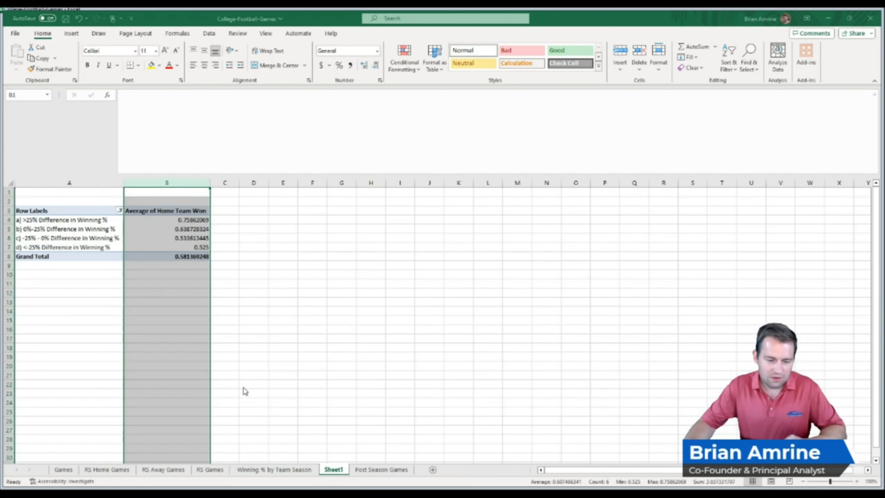
pyautogui.hotkey('ctrl', 'shift', '5')
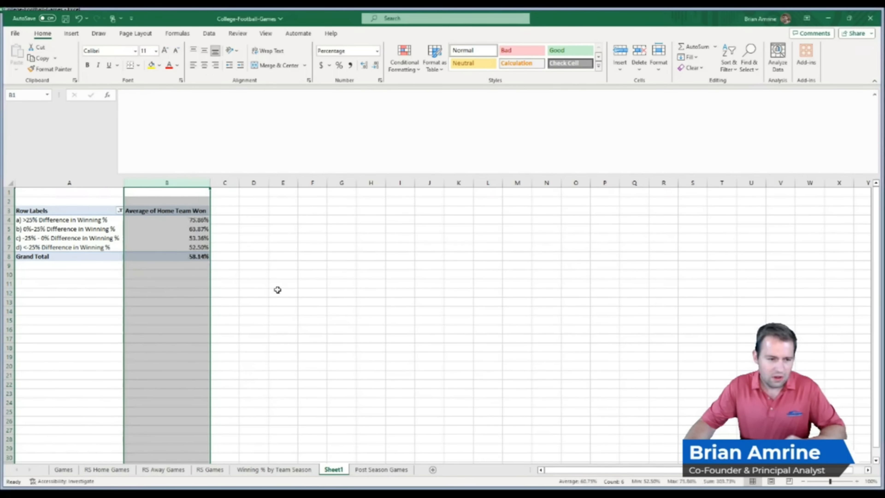
pyautogui.click(297, 219)
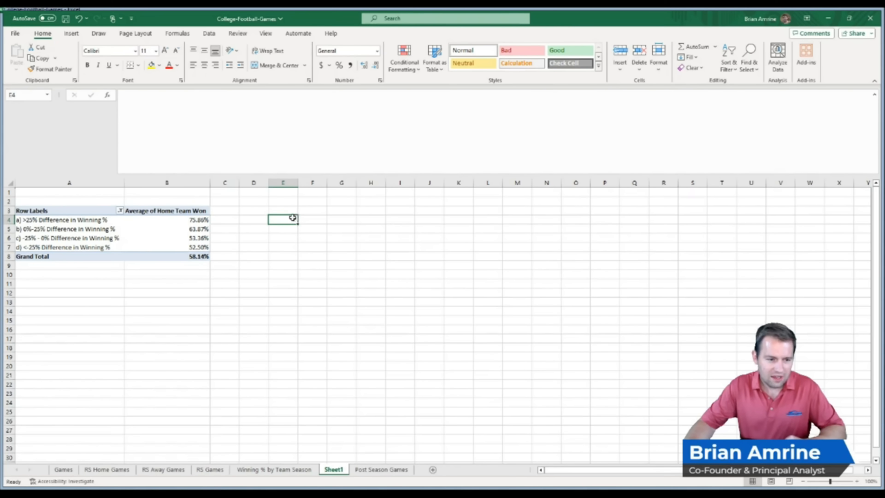
pyautogui.click(86, 221)
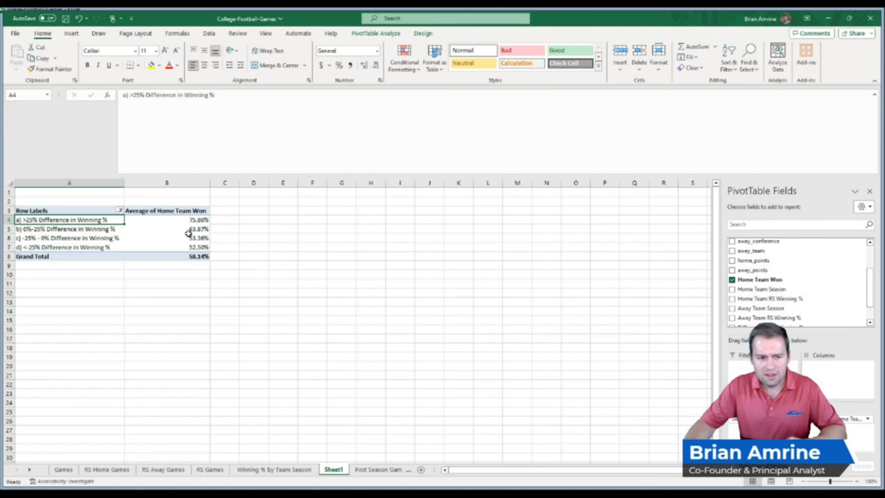
pyautogui.click(198, 229)
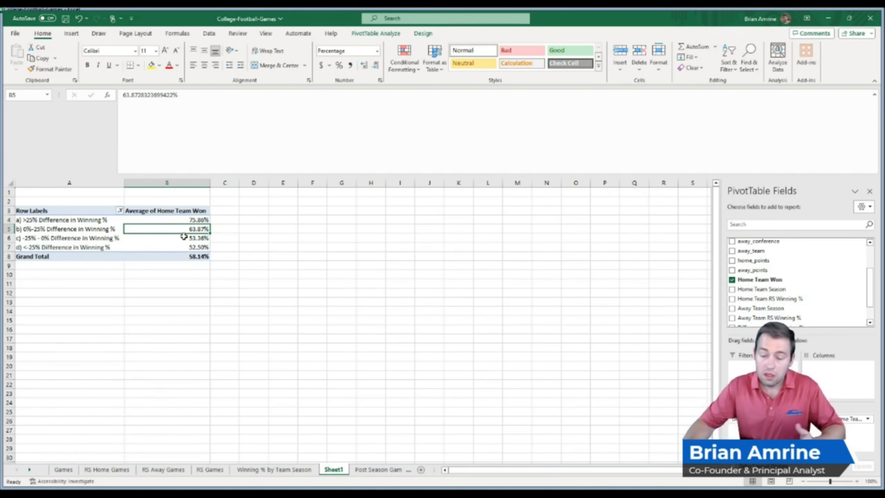
pyautogui.click(180, 238)
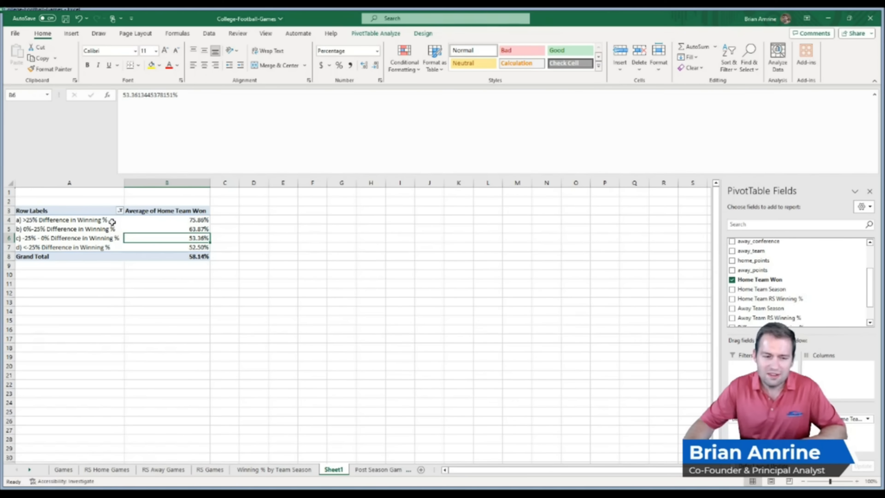
pyautogui.click(185, 221)
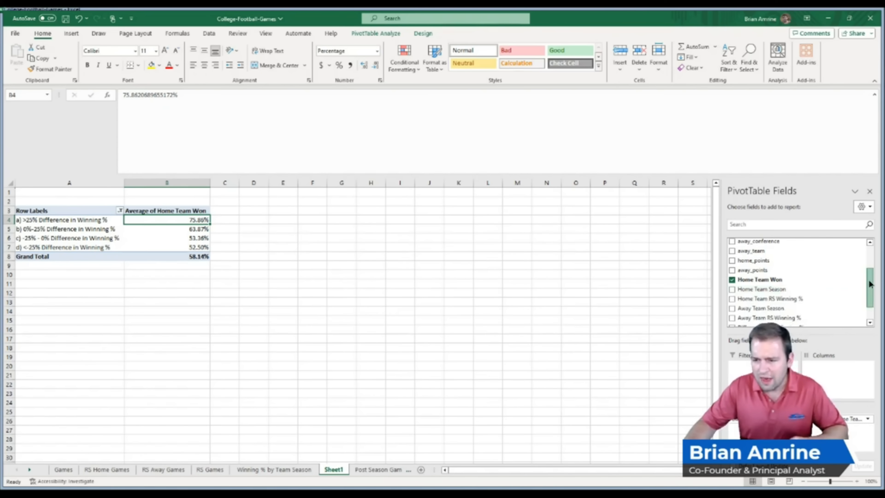
# - Add the season field to the pivot values summarized as a count, and format that column as a number without decimals
pyautogui.moveTo(870, 284); pyautogui.dragTo(872, 250)
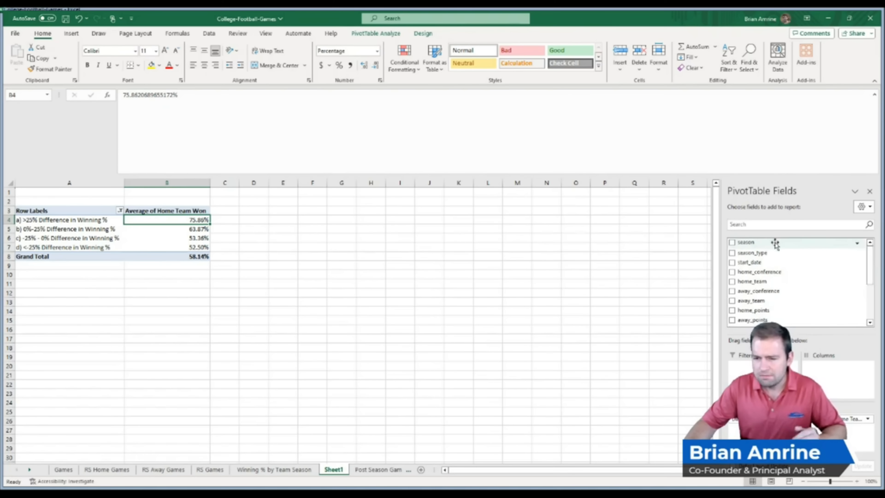
pyautogui.moveTo(776, 242); pyautogui.dragTo(843, 418)
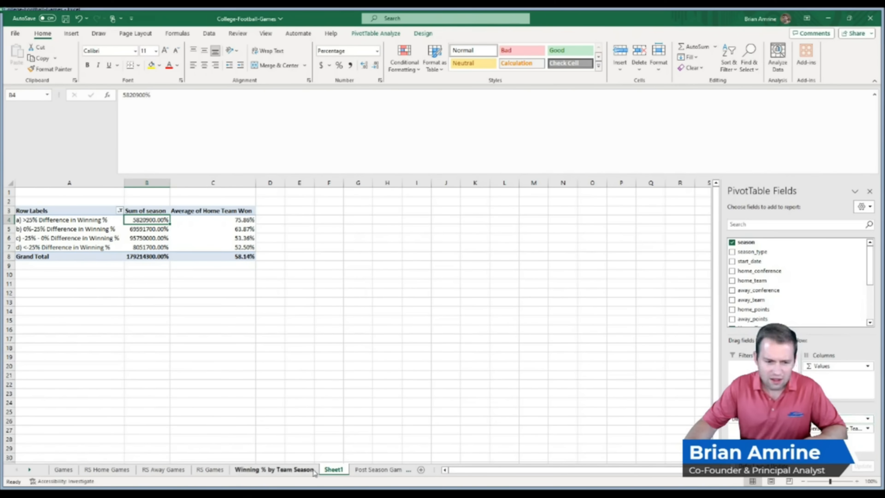
pyautogui.click(359, 473)
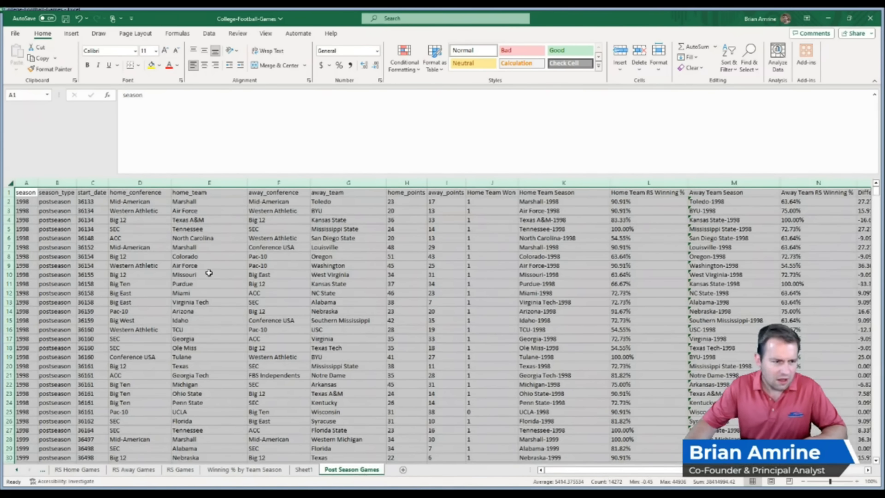
pyautogui.click(303, 469)
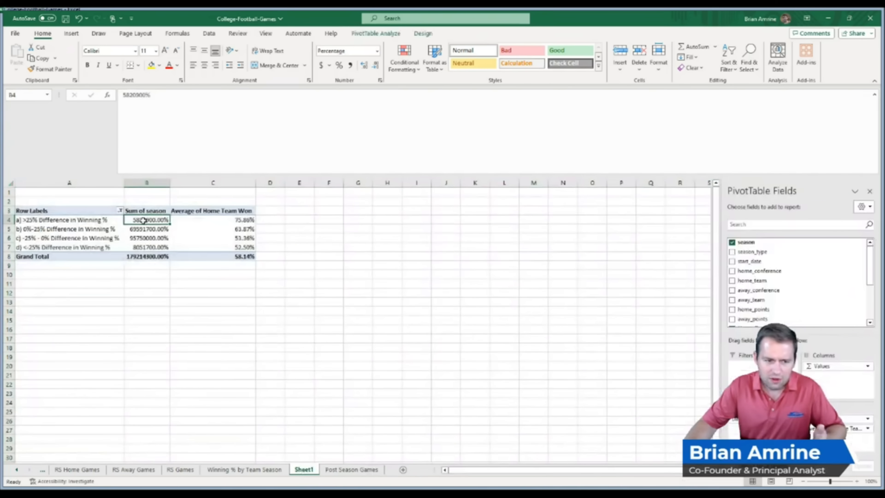
pyautogui.click(869, 421)
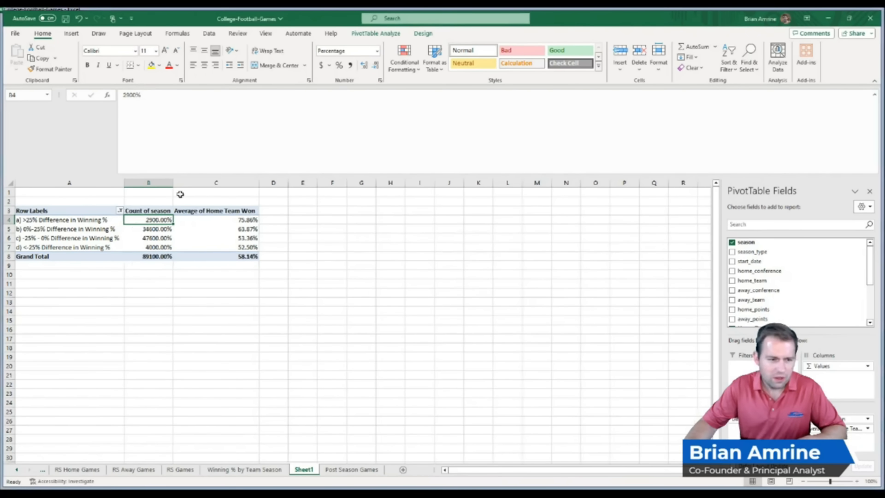
pyautogui.click(150, 183)
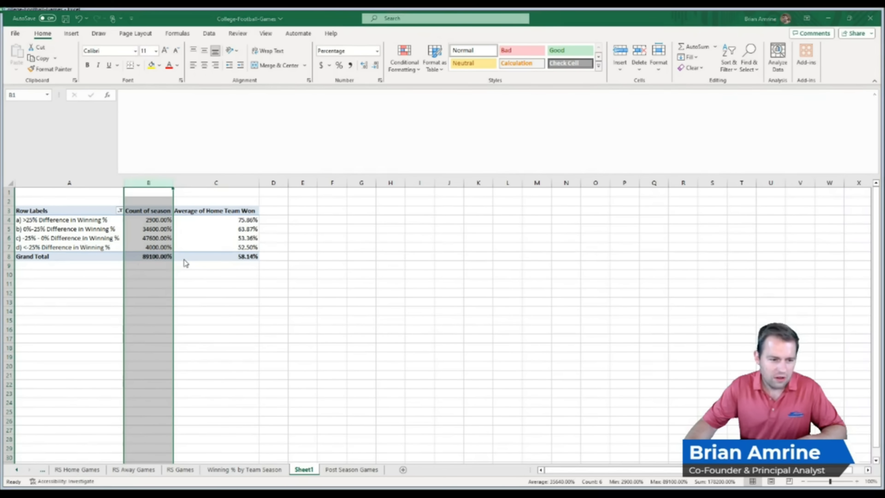
pyautogui.click(243, 400)
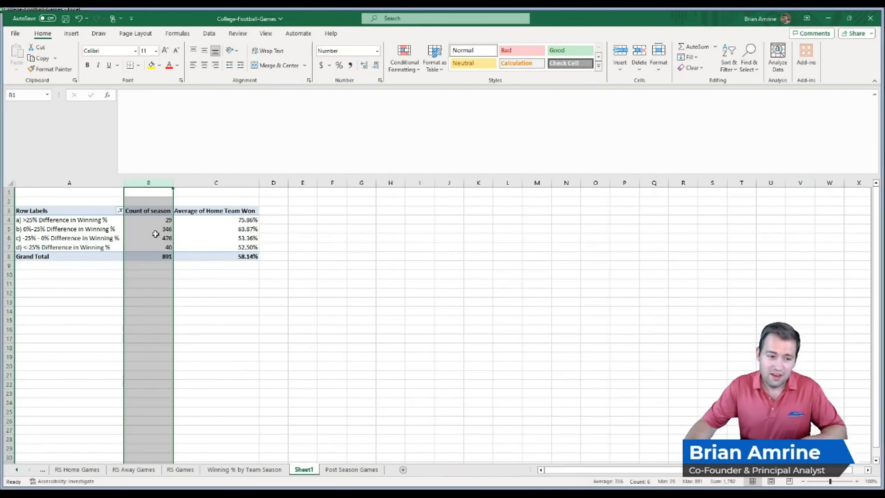
# - Compare the game counts and home-win rates of the highest and lowest difference categories in the PivotTable
pyautogui.click(200, 219)
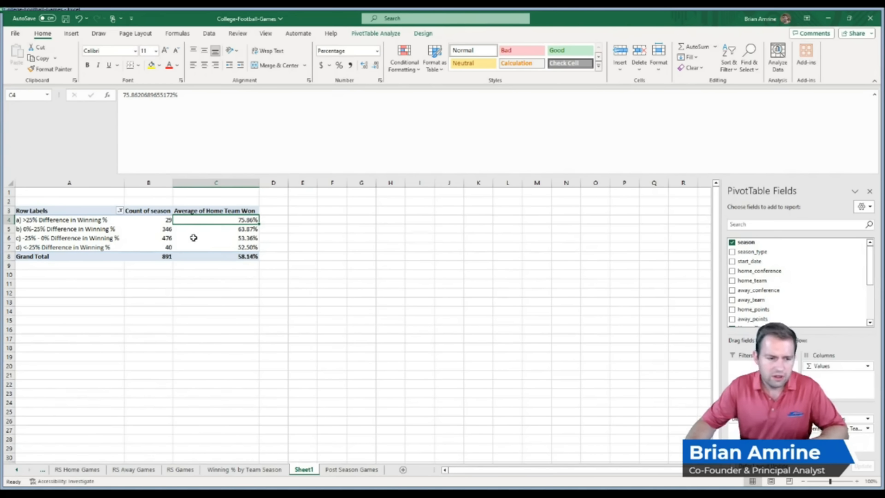
pyautogui.click(161, 246)
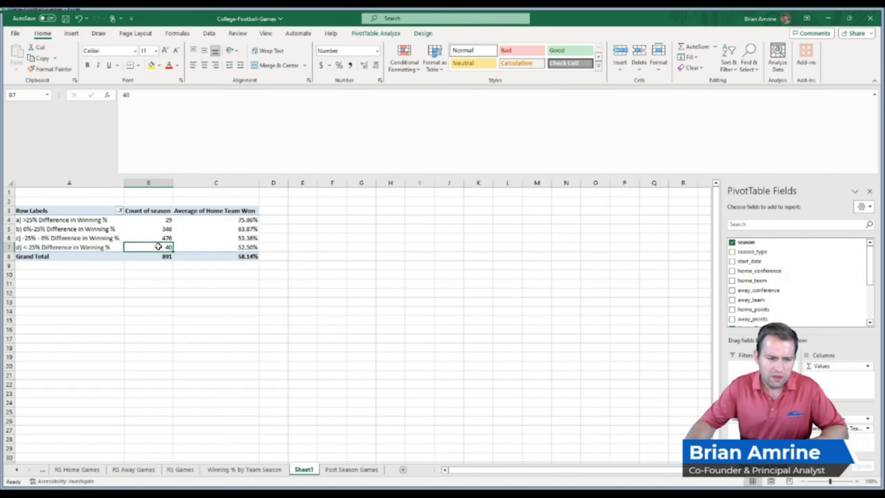
pyautogui.moveTo(161, 238); pyautogui.dragTo(199, 217)
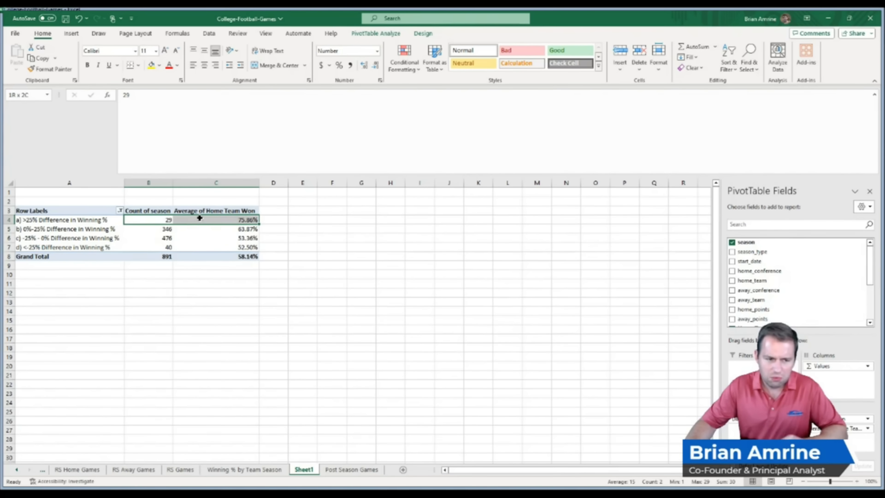
pyautogui.moveTo(199, 218); pyautogui.dragTo(238, 218)
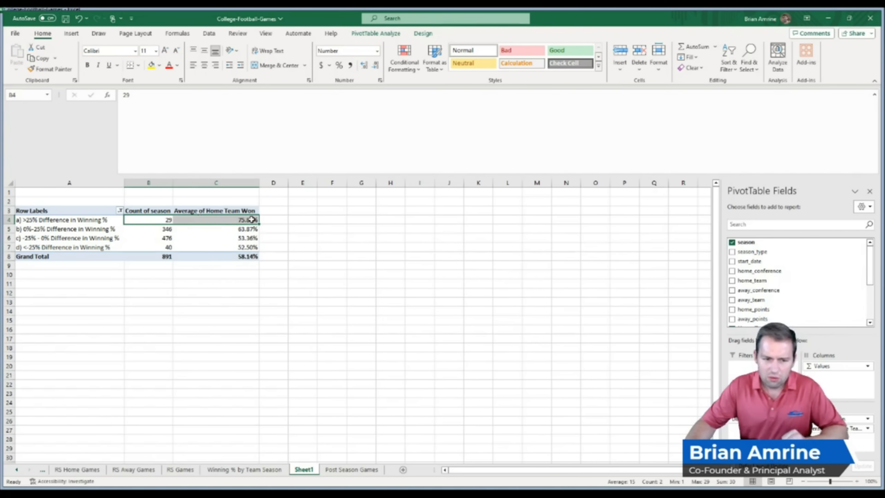
pyautogui.click(241, 219)
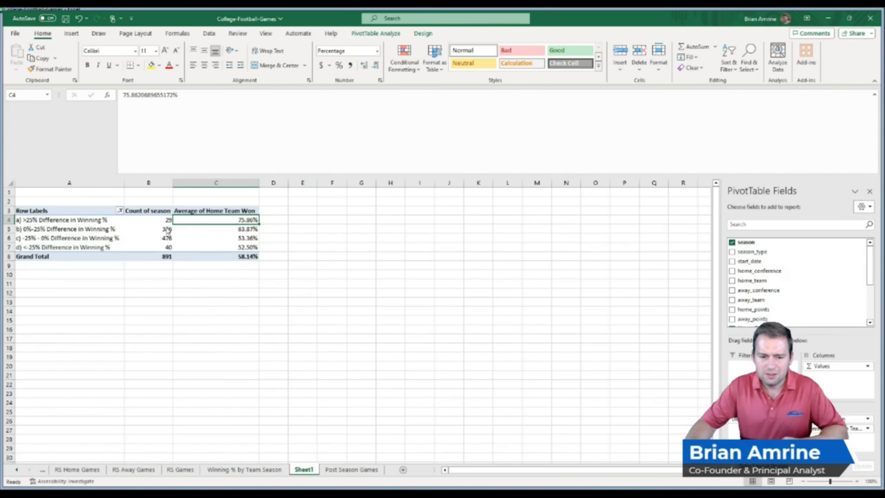
# - In the P2 category formula on the Post Season Games sheet, set the first threshold to 0.20 and the labels to "a) >20%" and "b) 0%-20%"
pyautogui.click(352, 473)
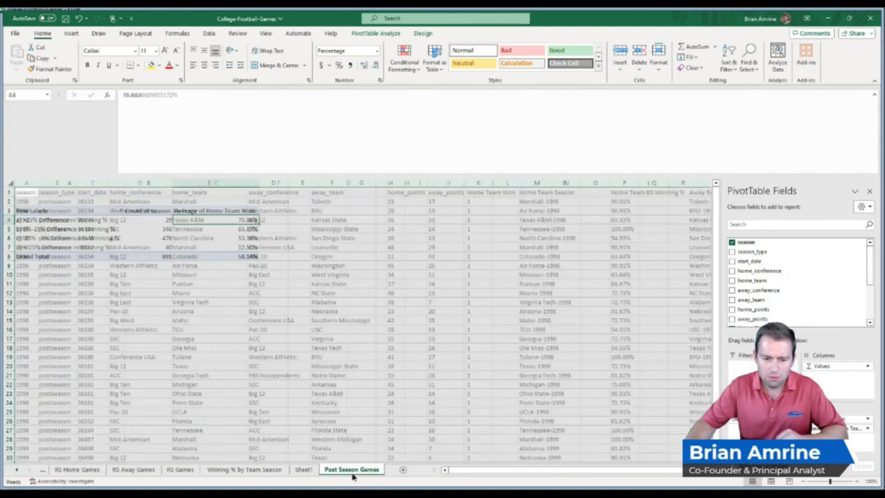
pyautogui.moveTo(568, 473); pyautogui.dragTo(617, 471)
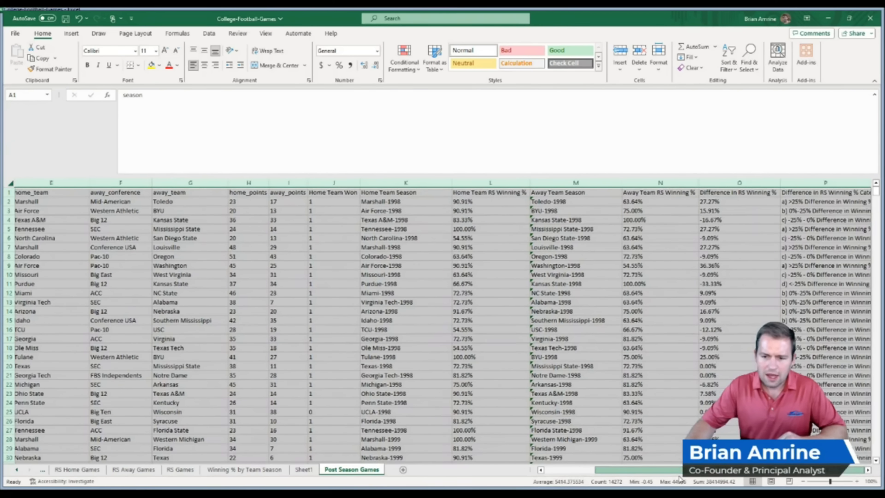
pyautogui.click(812, 201)
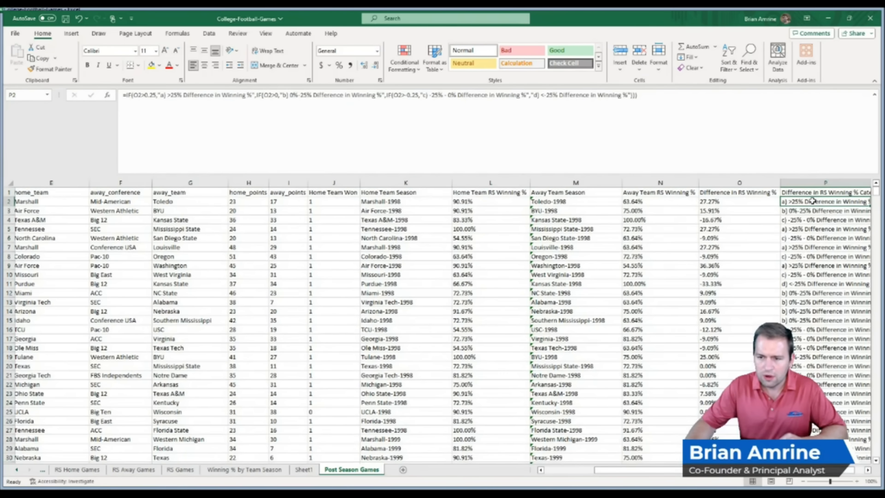
pyautogui.click(155, 94)
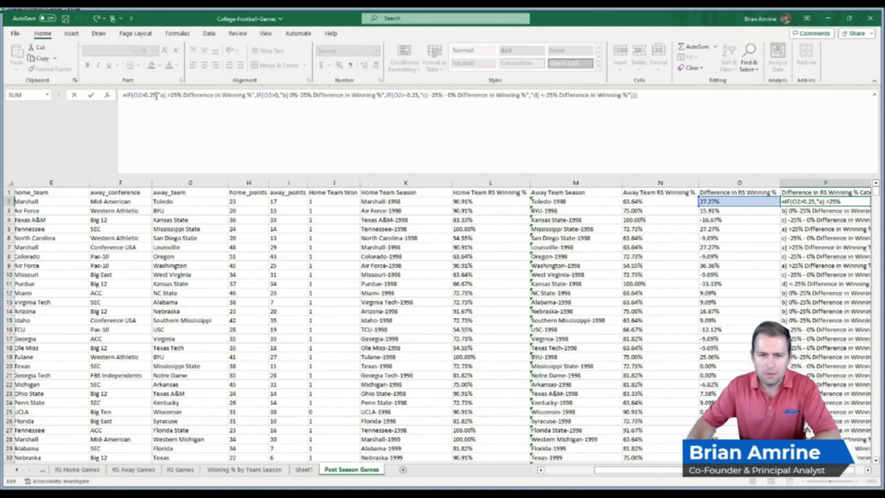
pyautogui.press('BackSpace')
pyautogui.write('0')
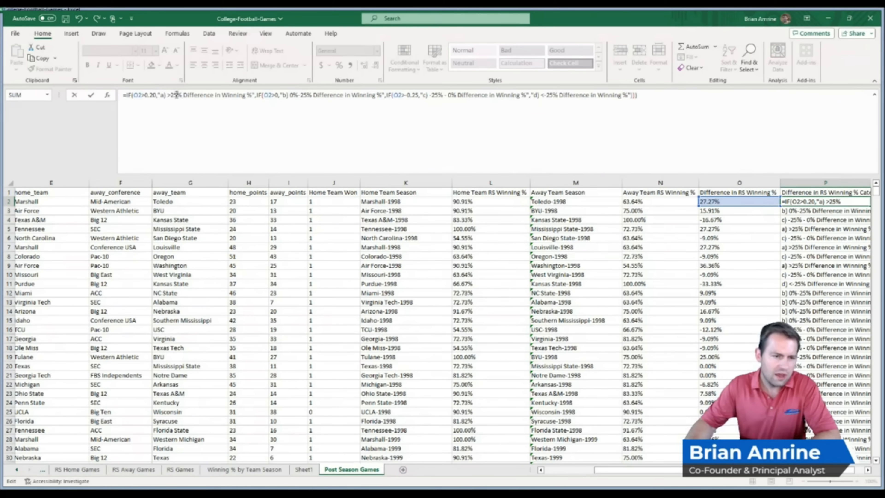
pyautogui.press('BackSpace')
pyautogui.write('0')
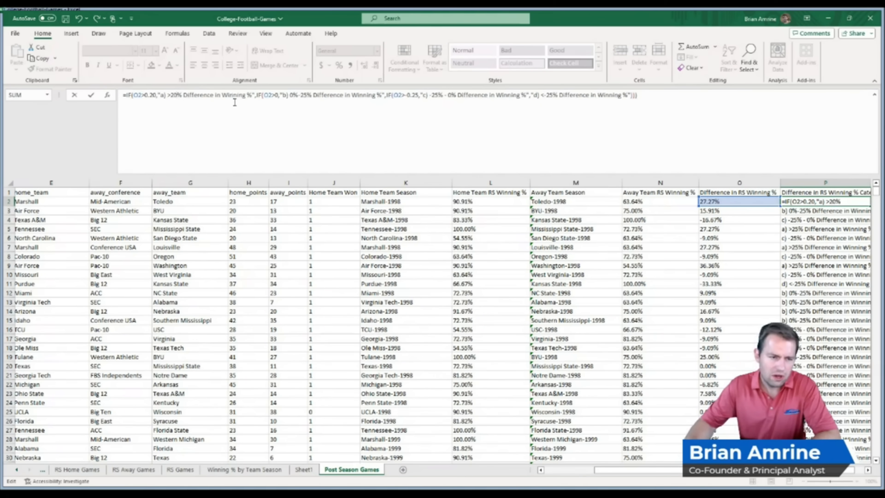
pyautogui.click(307, 96)
pyautogui.press('BackSpace')
pyautogui.write('0')
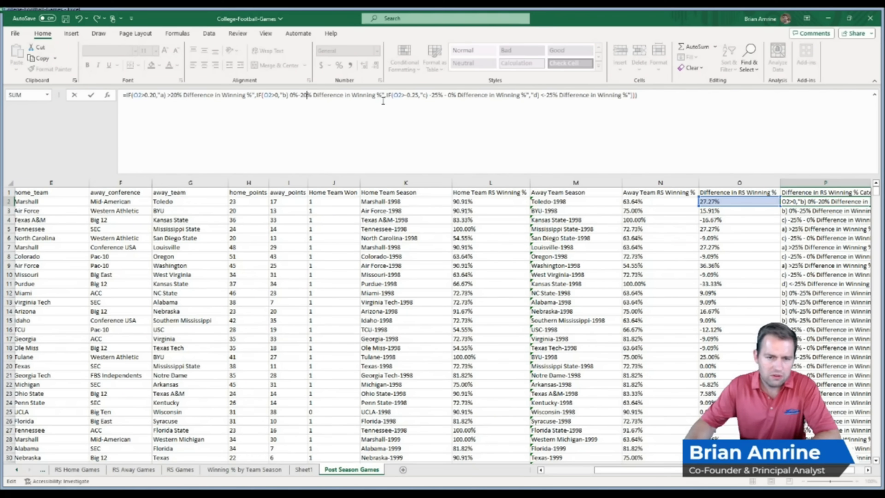
# - Set the formula's negative threshold to -0.20 and its last two labels to "c) -20% - 0%" and "d) <-20%", and commit it
pyautogui.click(420, 94)
pyautogui.press('BackSpace')
pyautogui.write('0')
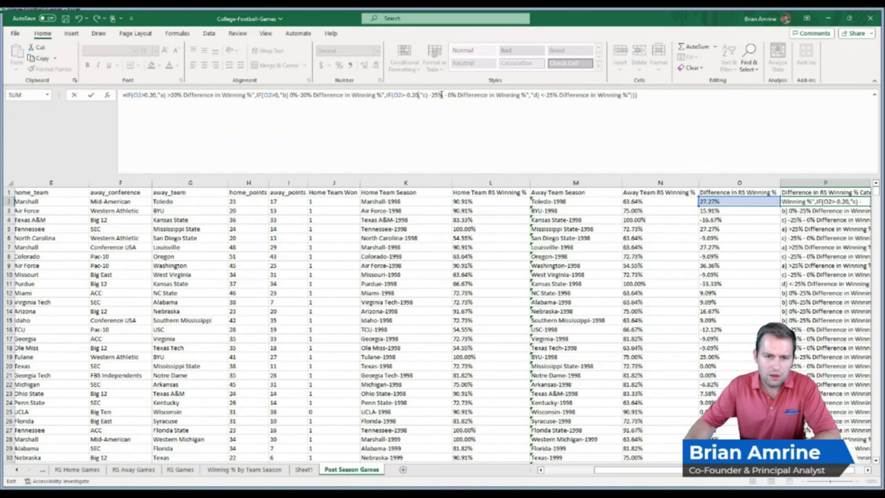
pyautogui.click(439, 94)
pyautogui.press('BackSpace')
pyautogui.write('0')
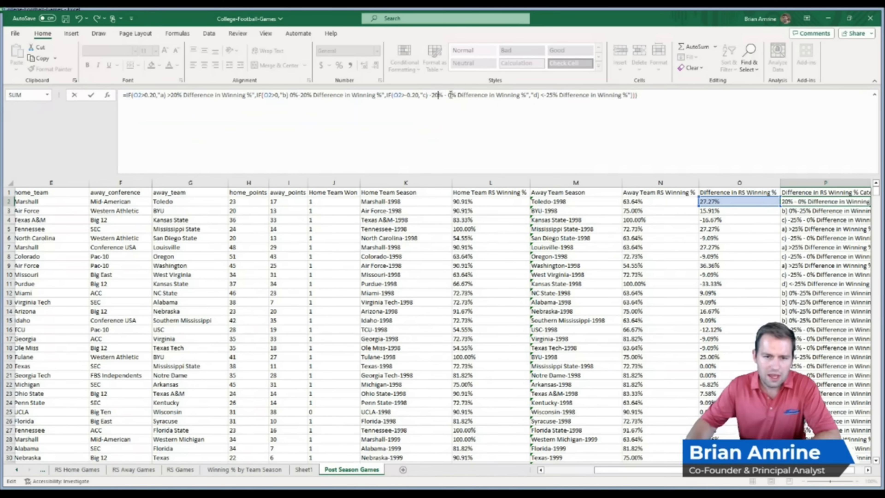
pyautogui.click(558, 95)
pyautogui.press('BackSpace')
pyautogui.write('0')
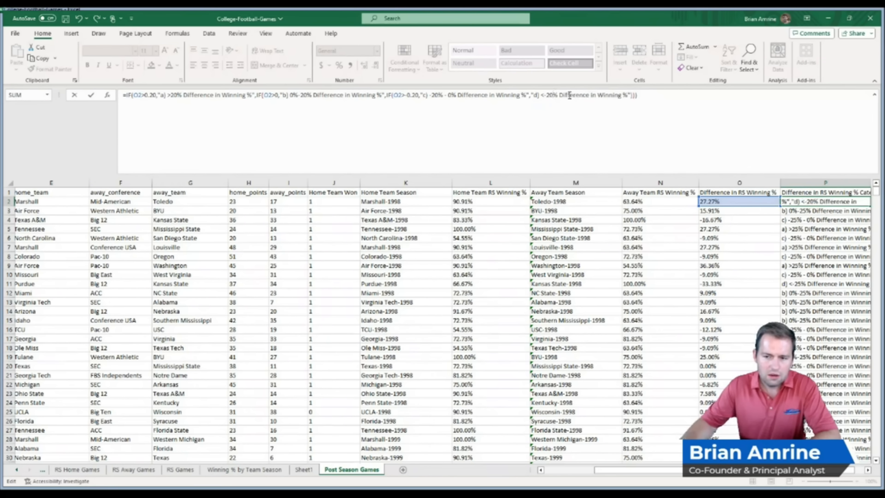
pyautogui.press('Return')
# - Fill the revised P2 category formula down all game rows and autofit column P to its contents
pyautogui.click(822, 201)
pyautogui.moveTo(878, 201); pyautogui.dragTo(814, 202)
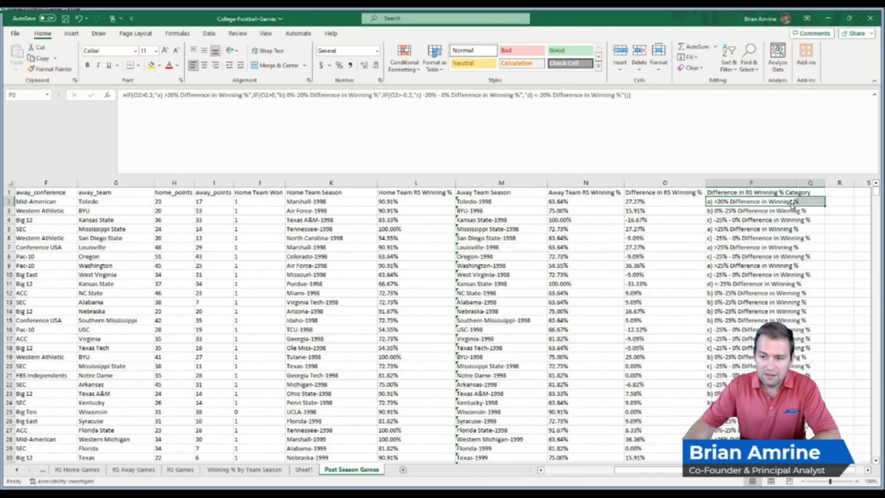
pyautogui.click(799, 202)
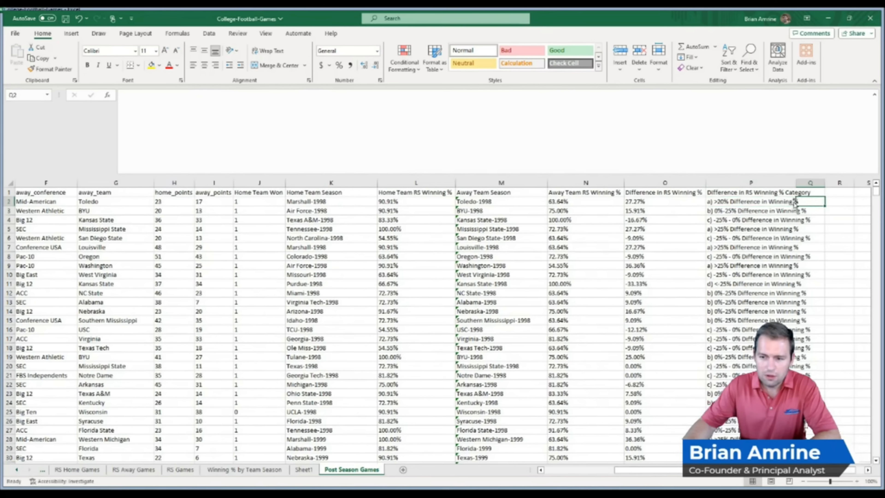
pyautogui.click(792, 202)
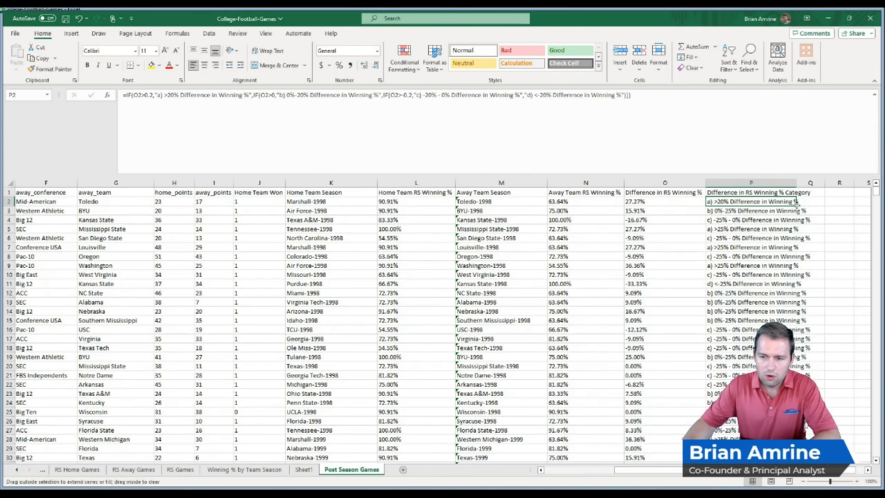
pyautogui.doubleClick(797, 205)
pyautogui.doubleClick(796, 182)
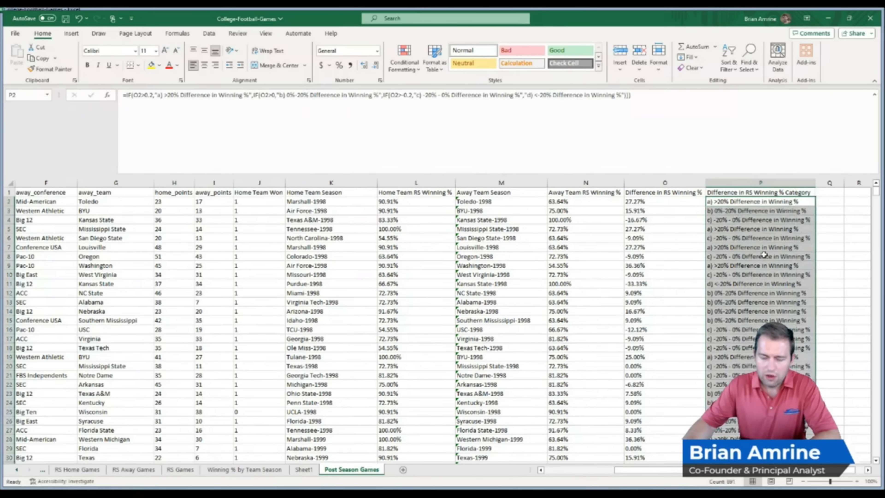
# - Refresh the PivotTable on Sheet1 with the revised 20% difference categories
pyautogui.click(304, 469)
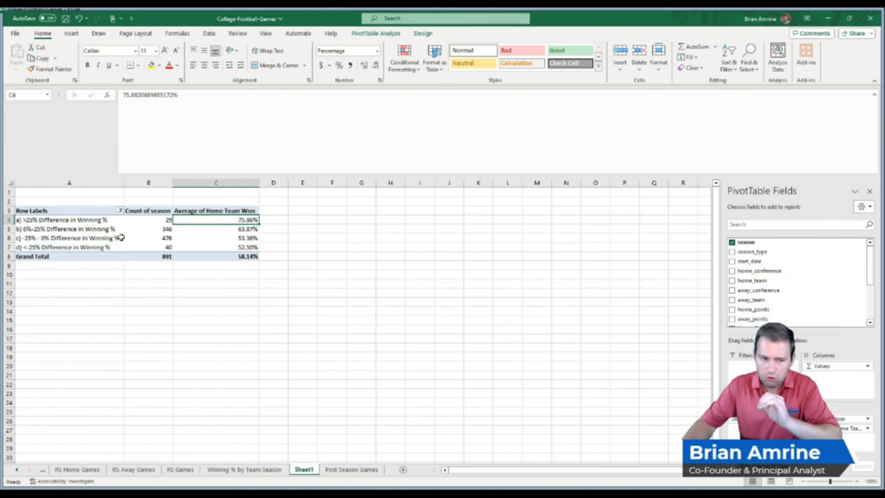
pyautogui.click(105, 231)
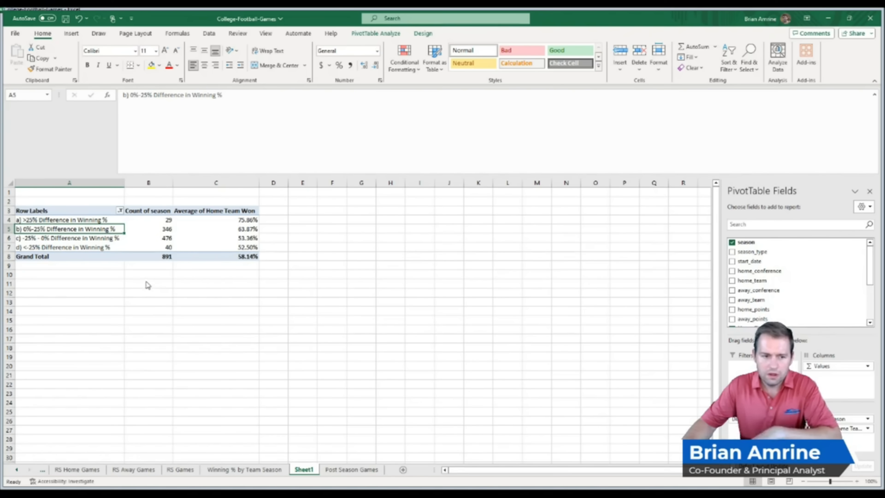
pyautogui.press('Delete')
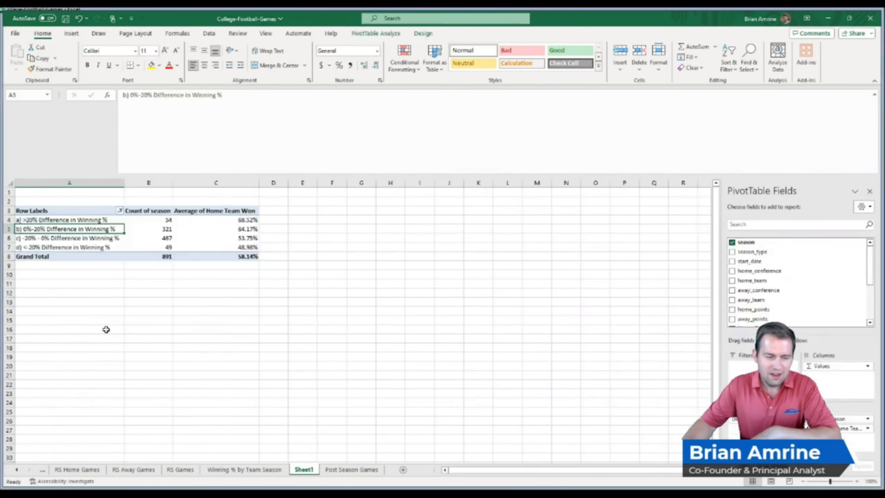
# - Compare the game counts and home-win rates of the >20% and <-20% categories in the refreshed PivotTable
pyautogui.click(157, 221)
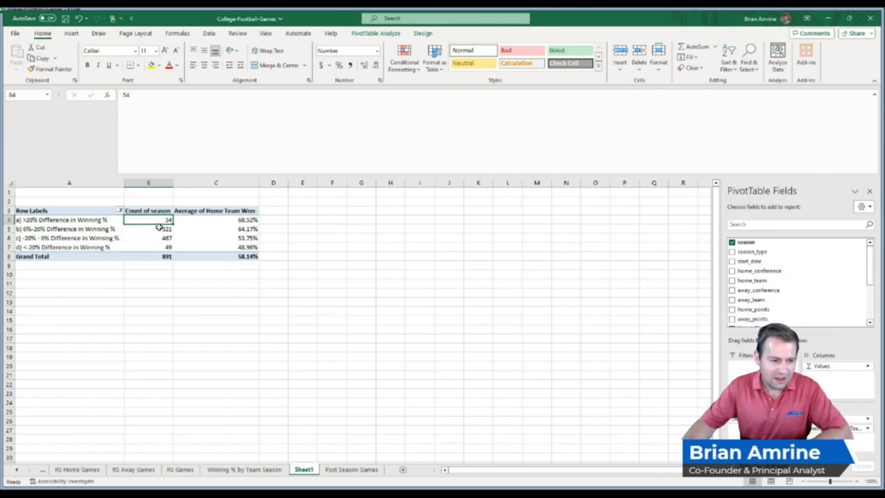
pyautogui.click(154, 247)
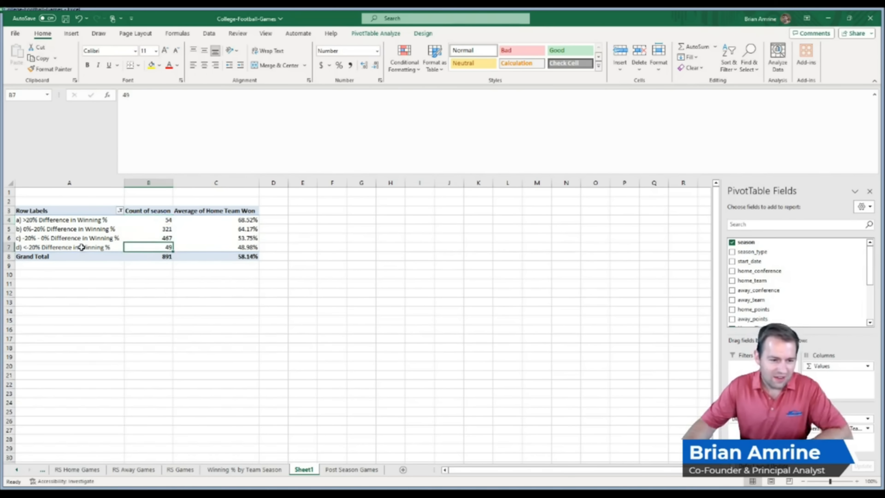
pyautogui.click(163, 221)
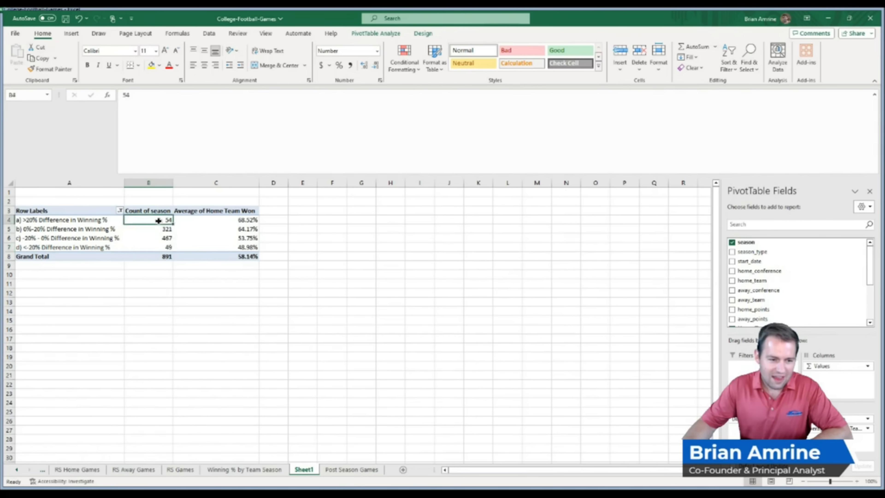
pyautogui.click(247, 220)
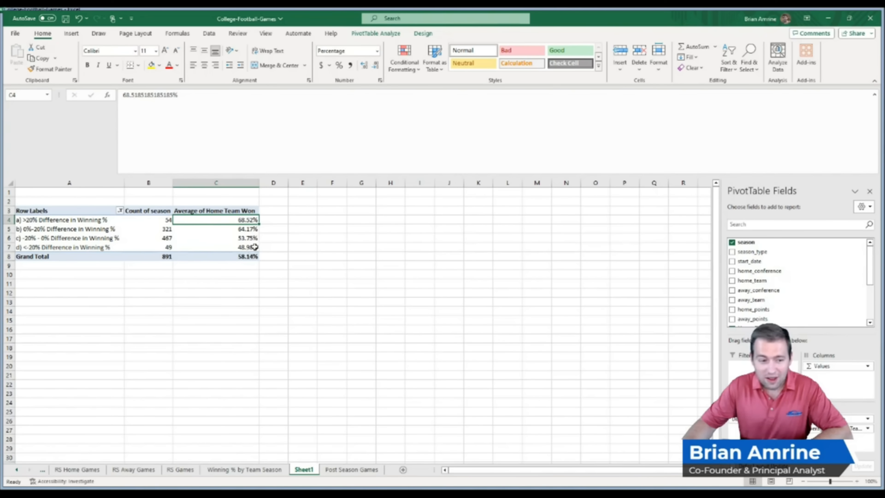
pyautogui.click(193, 246)
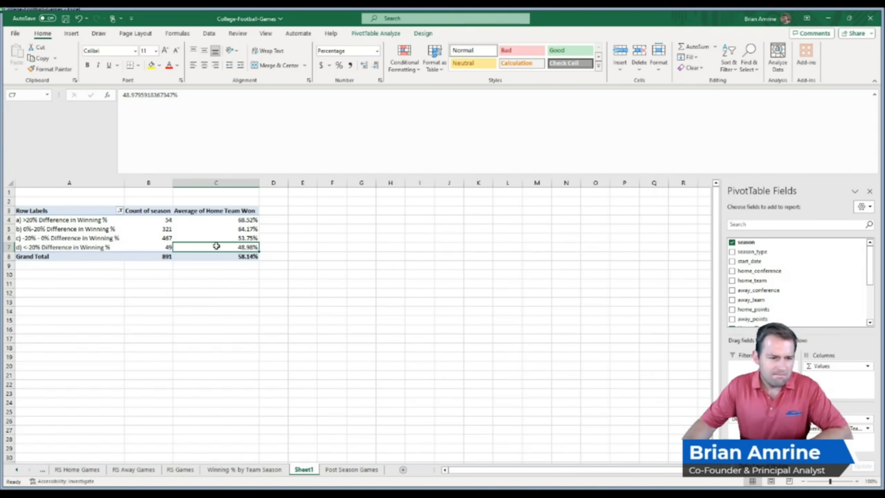
pyautogui.click(167, 246)
pyautogui.click(157, 219)
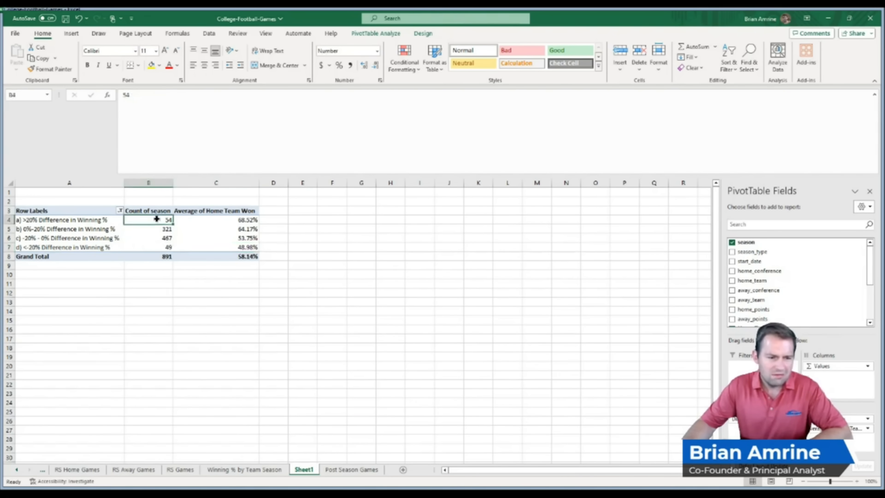
# - In the P2 category formula on the Post Season Games sheet, set the first label to "a) >15%" and its threshold to 0.15
pyautogui.click(346, 469)
pyautogui.click(735, 202)
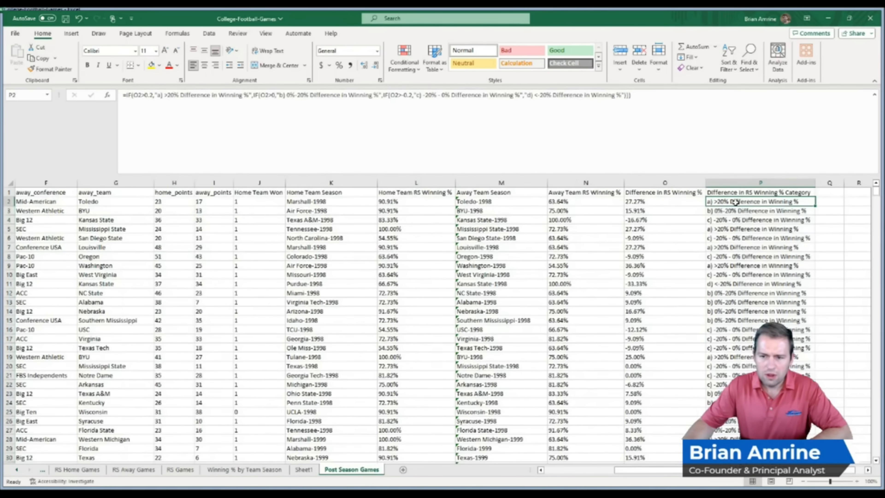
pyautogui.click(174, 95)
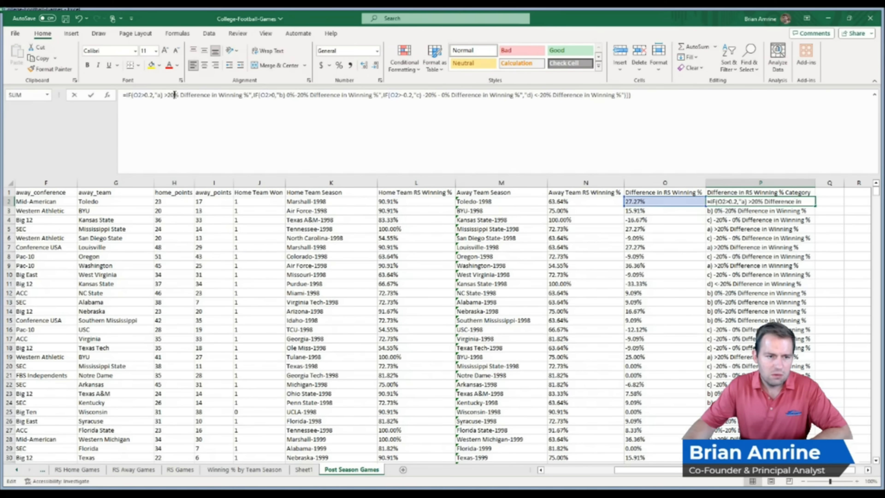
pyautogui.press('BackSpace')
pyautogui.press('BackSpace')
pyautogui.write('15')
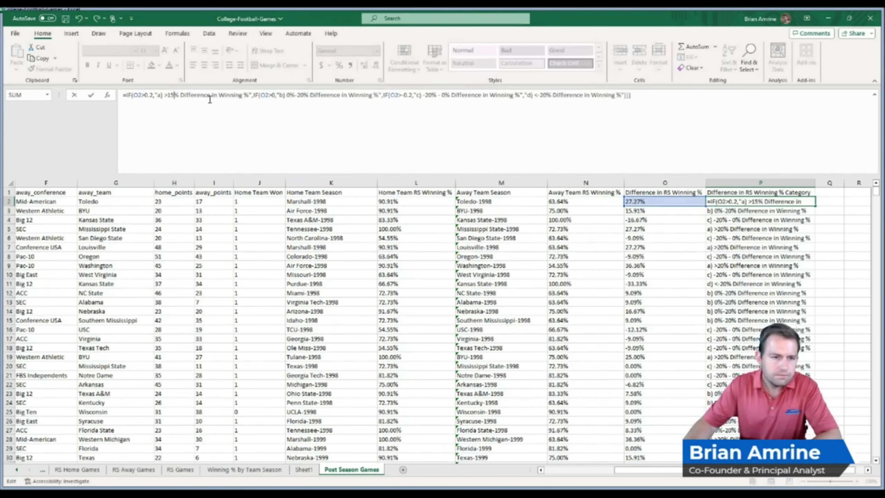
pyautogui.press('BackSpace')
pyautogui.write('15')
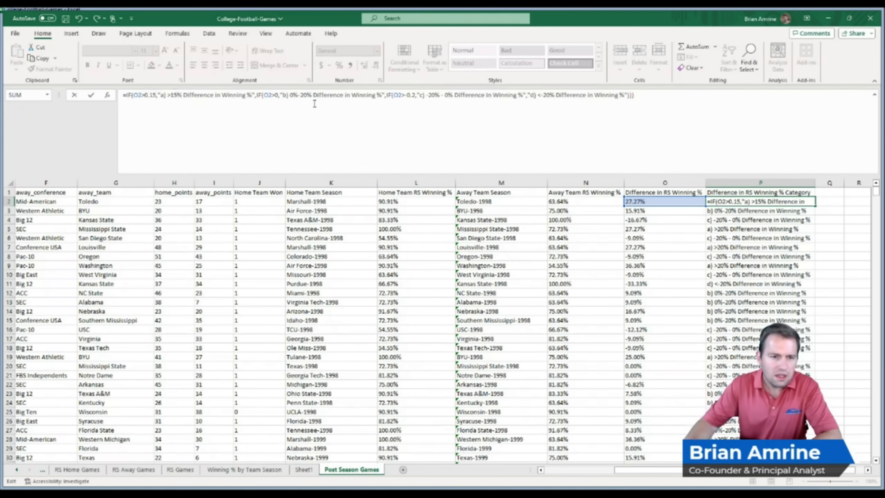
# - In the P2 category formula, set the third condition's threshold to -0.15 and its label to "c) -15% - 0%"
pyautogui.click(414, 99)
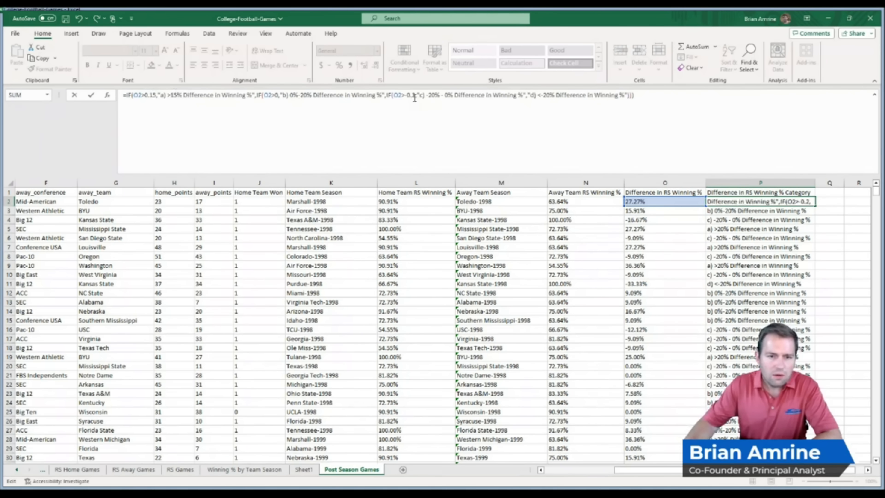
pyautogui.press('BackSpace')
pyautogui.write('15')
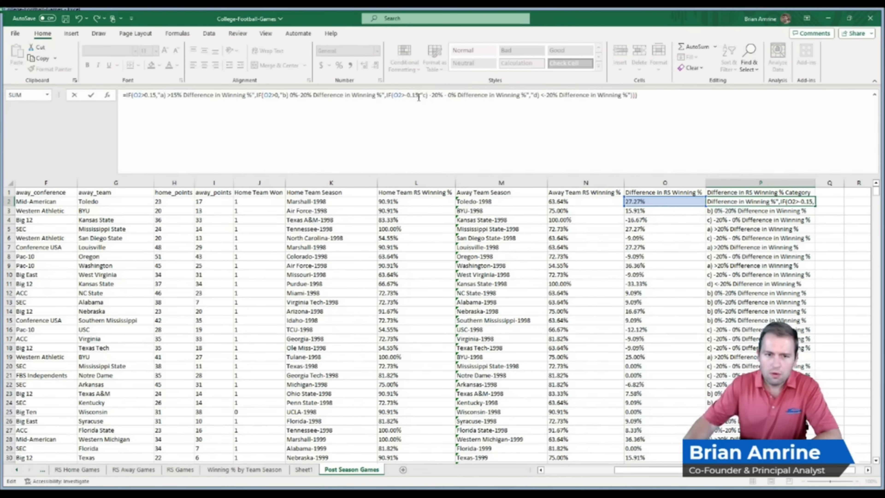
pyautogui.click(439, 94)
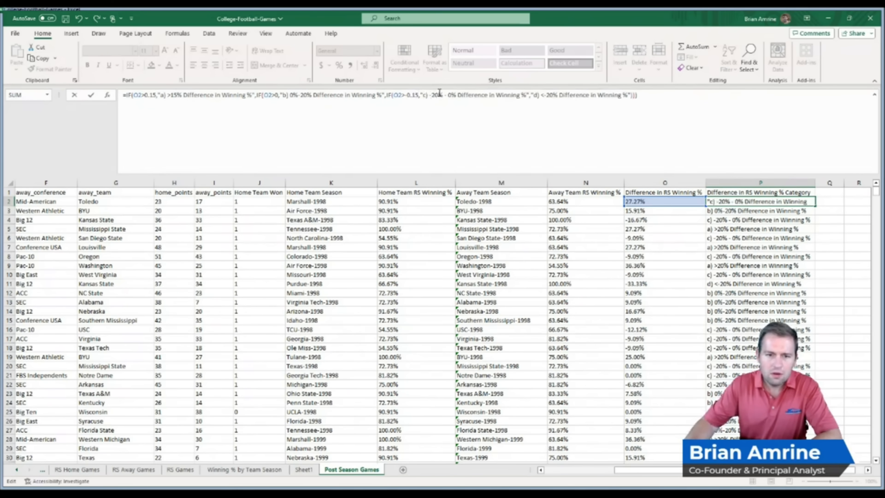
pyautogui.press('BackSpace')
pyautogui.press('BackSpace')
pyautogui.write('15')
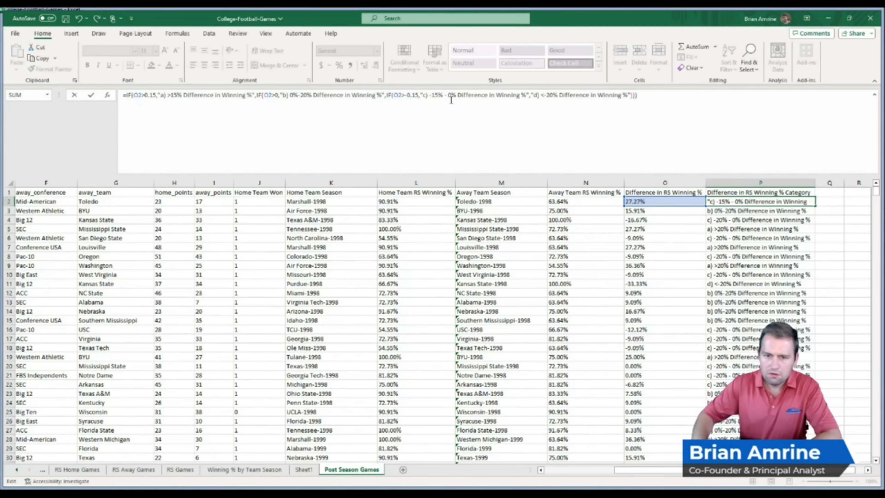
# - Set the formula's last label to "d) <-15%" and fill the P2 formula down all game rows
pyautogui.click(554, 95)
pyautogui.press('BackSpace')
pyautogui.press('BackSpace')
pyautogui.write('15')
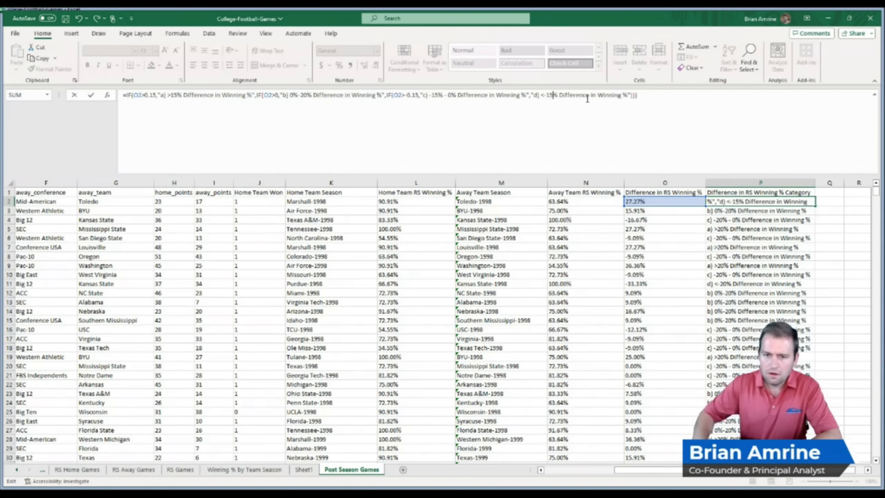
pyautogui.press('Return')
pyautogui.click(785, 202)
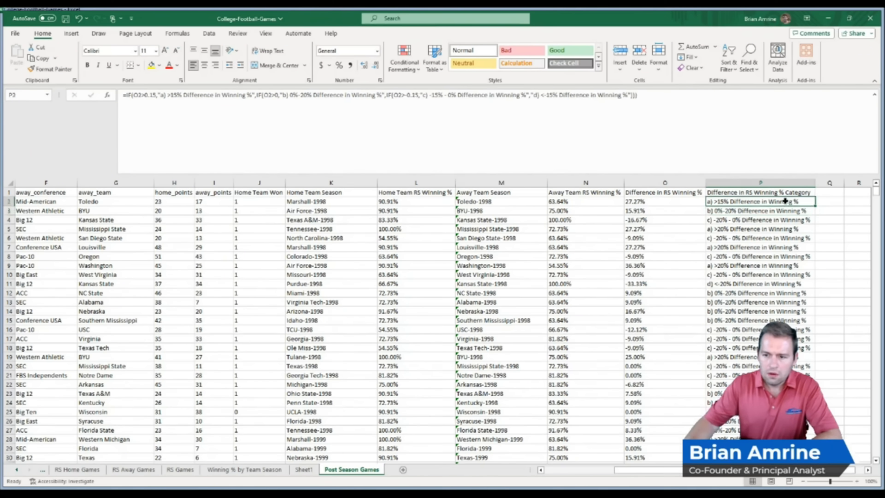
pyautogui.doubleClick(815, 205)
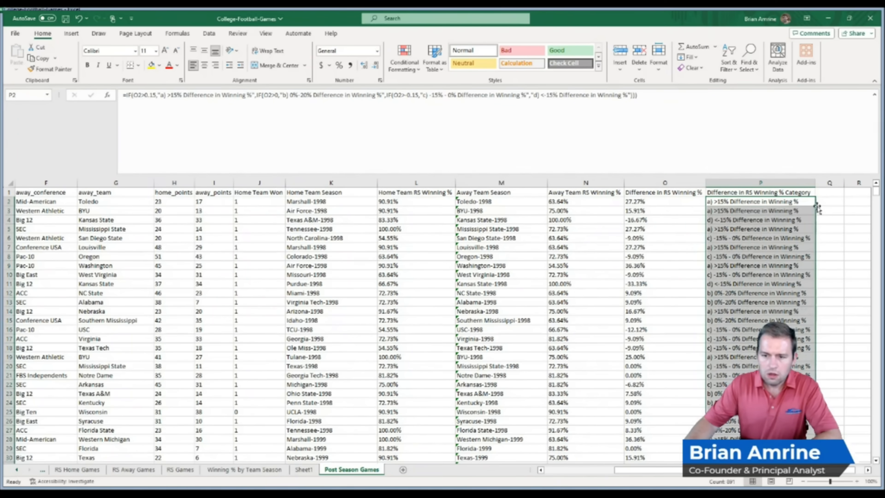
# - Refresh the PivotTable on Sheet1 with the recalculated difference categories
pyautogui.click(313, 473)
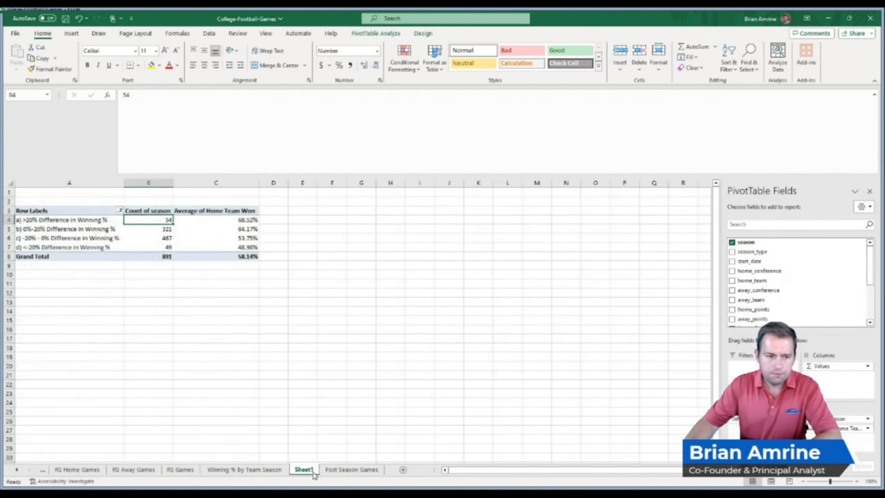
pyautogui.click(208, 240)
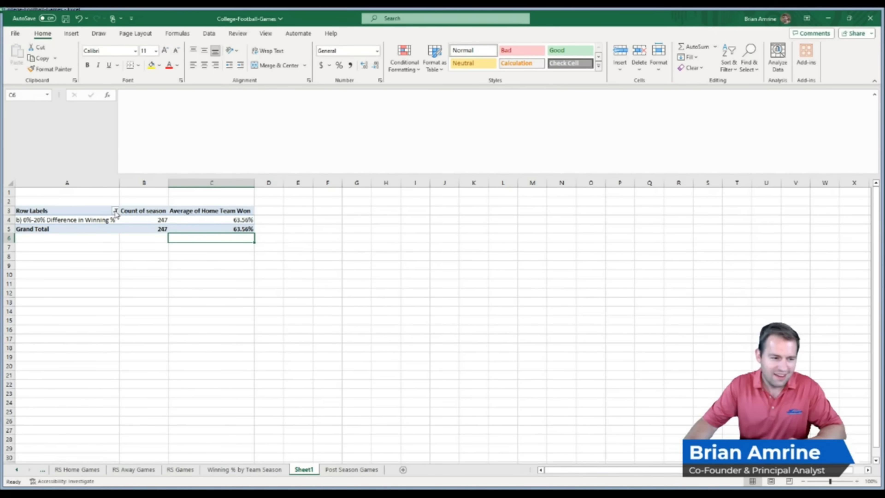
# - Correct the second label in the Post Season Games P2 formula to "b) 0%-15%" and fill it down column P
pyautogui.click(332, 471)
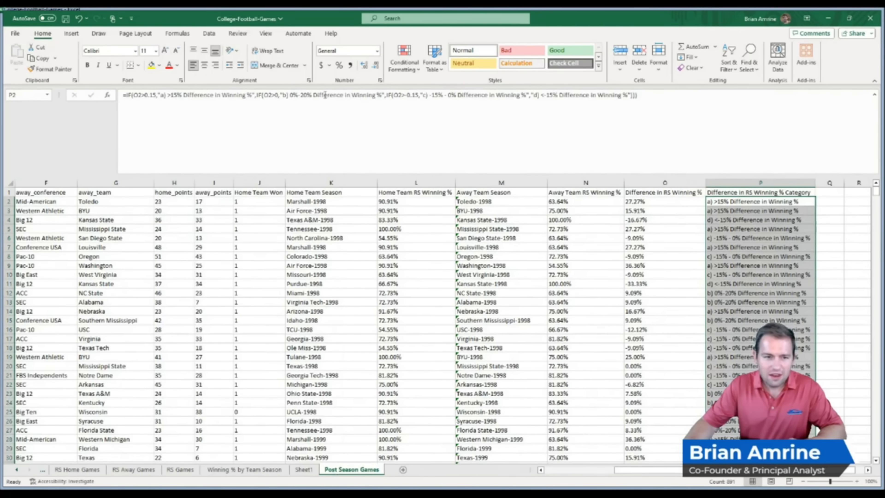
pyautogui.click(309, 96)
pyautogui.press('BackSpace')
pyautogui.press('BackSpace')
pyautogui.write('15')
pyautogui.press('Return')
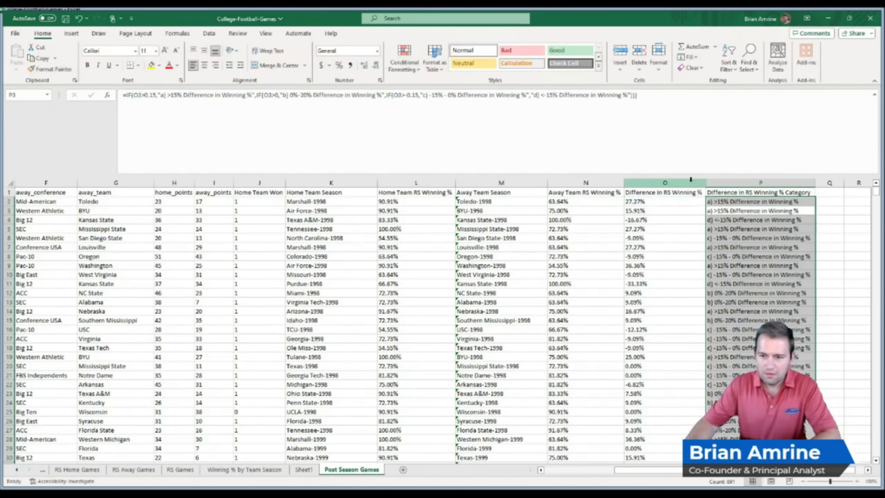
pyautogui.click(751, 201)
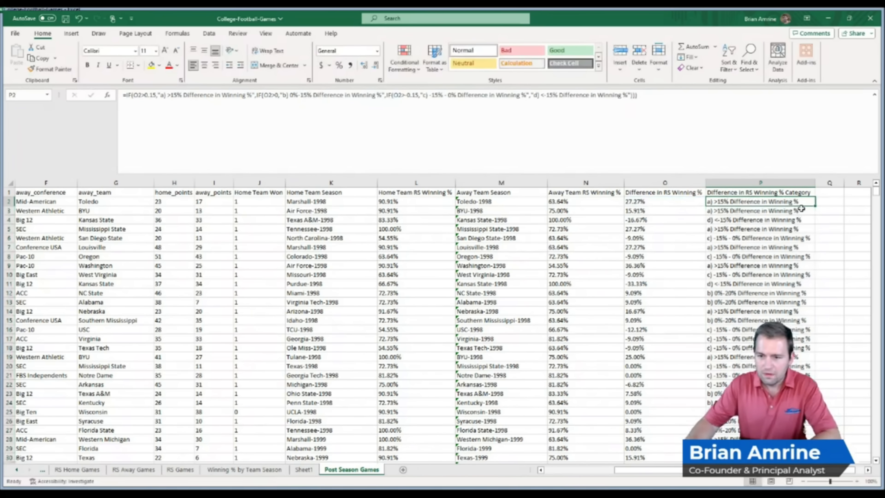
pyautogui.doubleClick(814, 206)
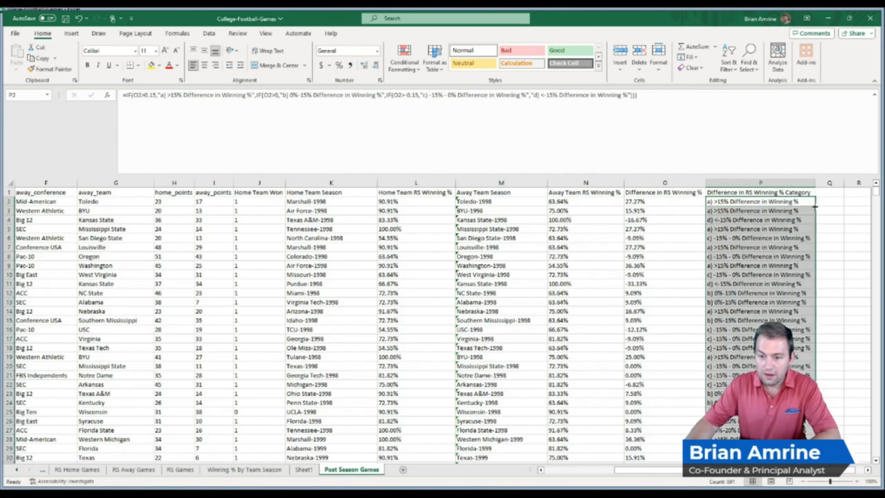
# - Refresh the PivotTable on Sheet1 and include all four 15% difference categories in its row label filter
pyautogui.click(305, 470)
pyautogui.click(154, 219)
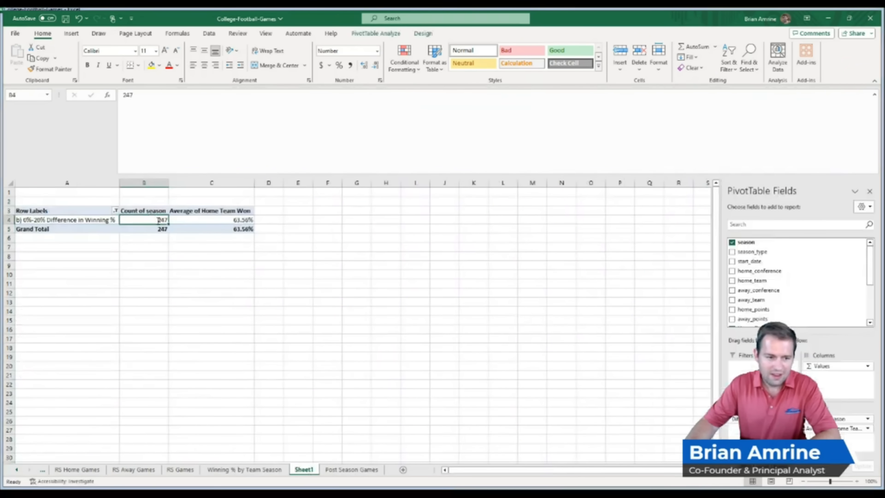
pyautogui.hotkey('alt', 'F5')
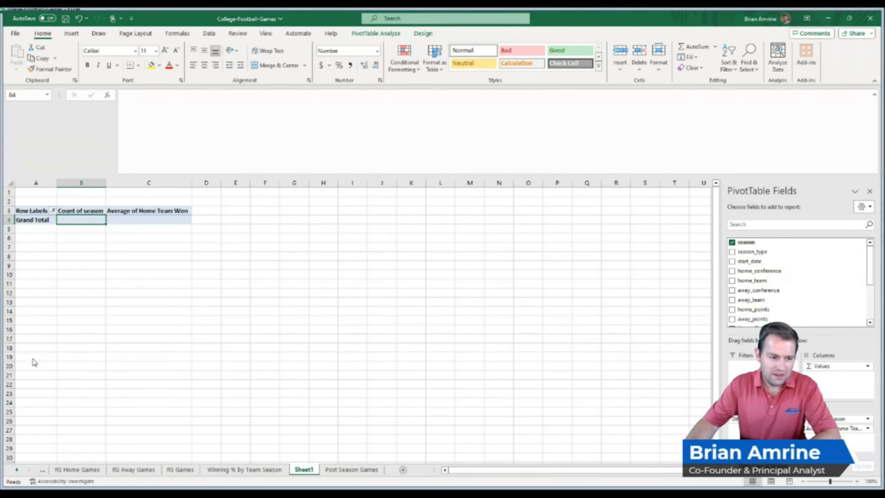
pyautogui.click(83, 397)
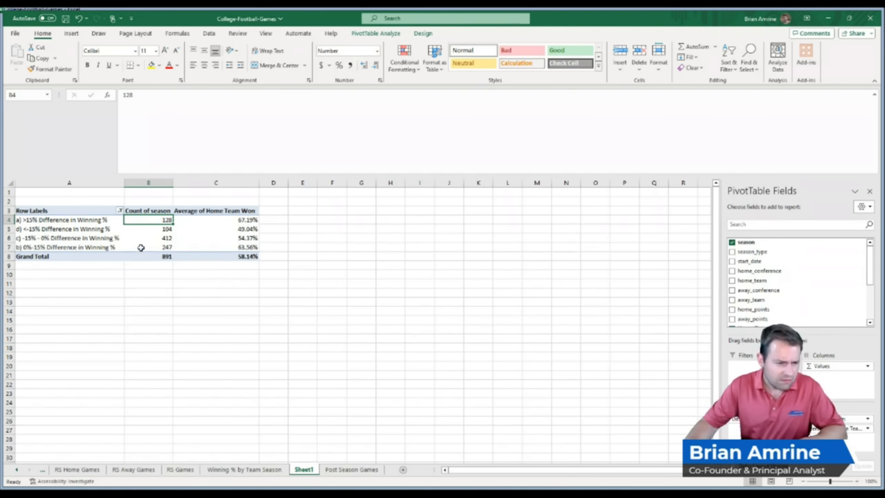
# - Put the PivotTable's row labels in order from "a) >15%" to "d) <-15%"
pyautogui.click(100, 230)
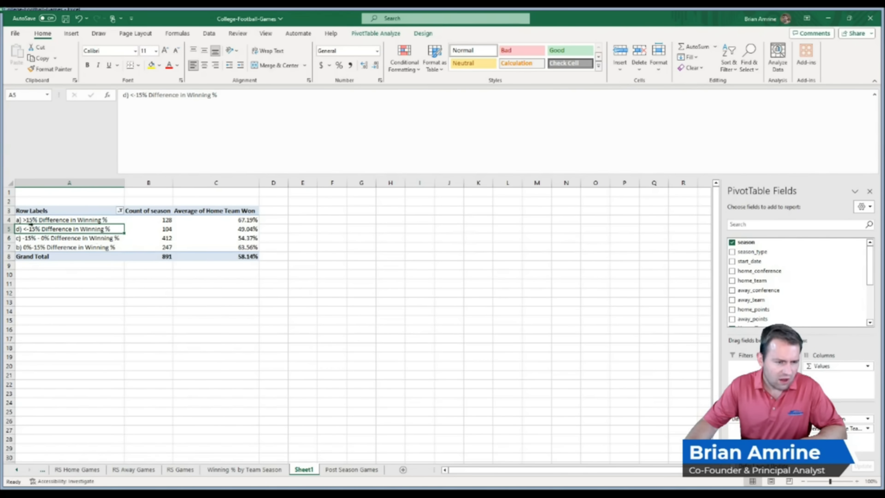
pyautogui.click(29, 220)
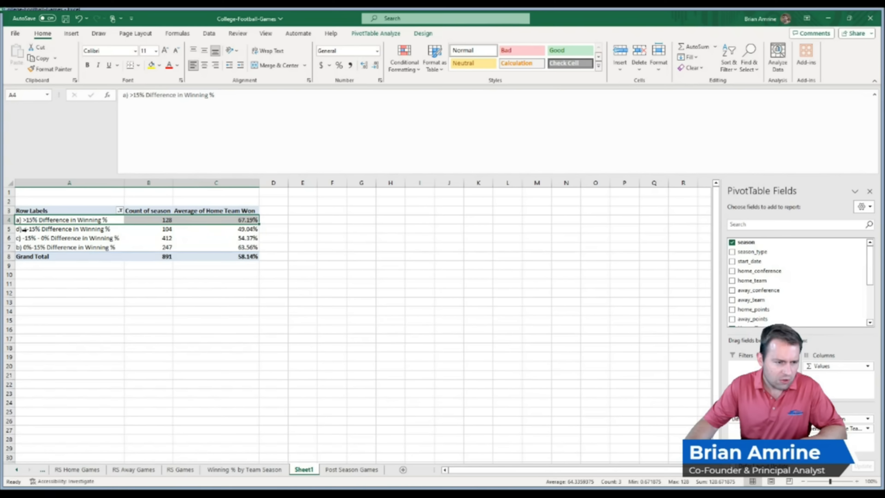
pyautogui.click(24, 229)
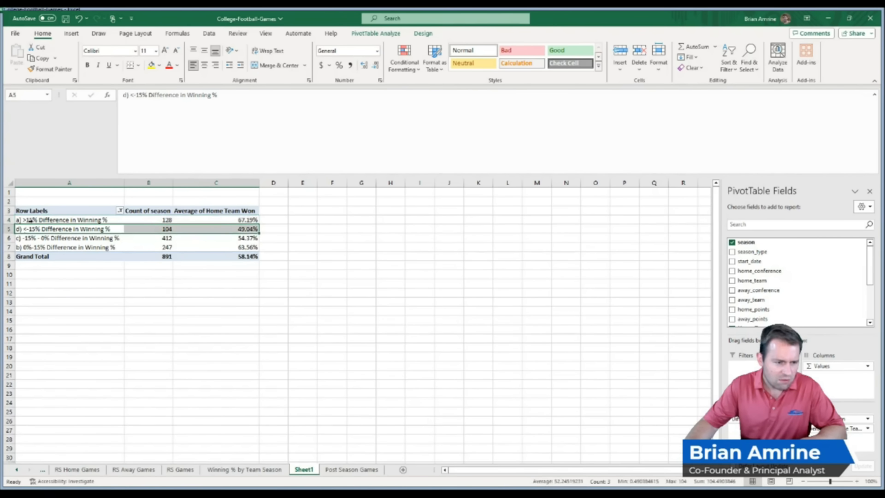
pyautogui.click(119, 282)
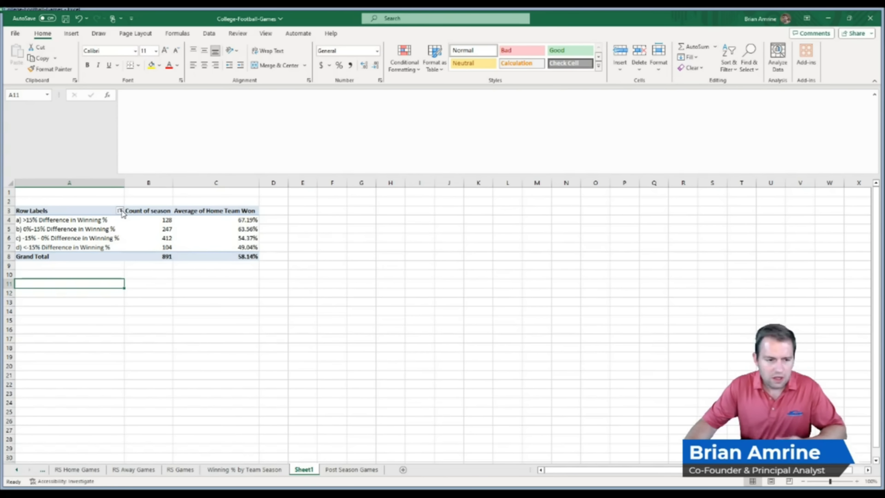
# - Compare the game counts and average home-team win rates across the four 15% difference categories in the PivotTable
pyautogui.click(77, 221)
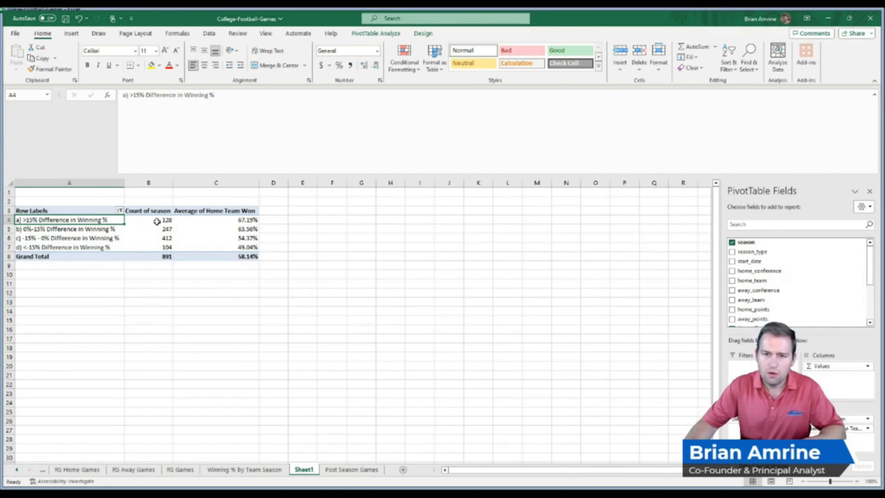
pyautogui.click(195, 221)
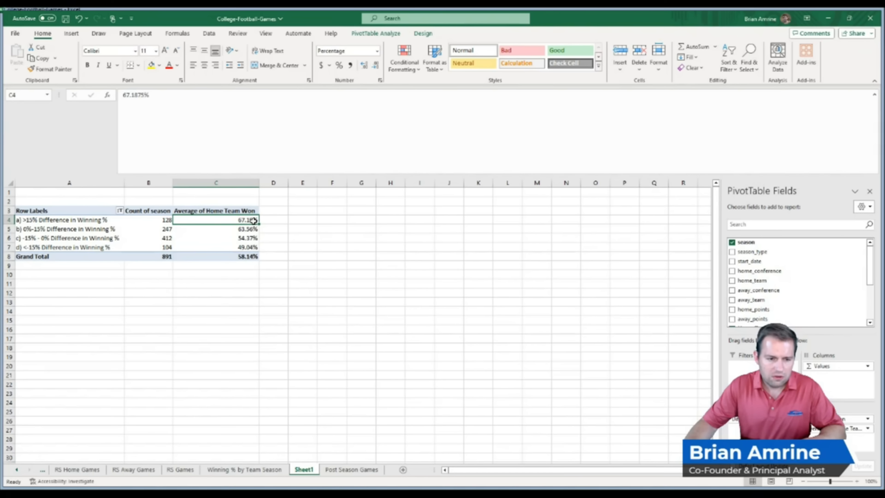
pyautogui.click(247, 229)
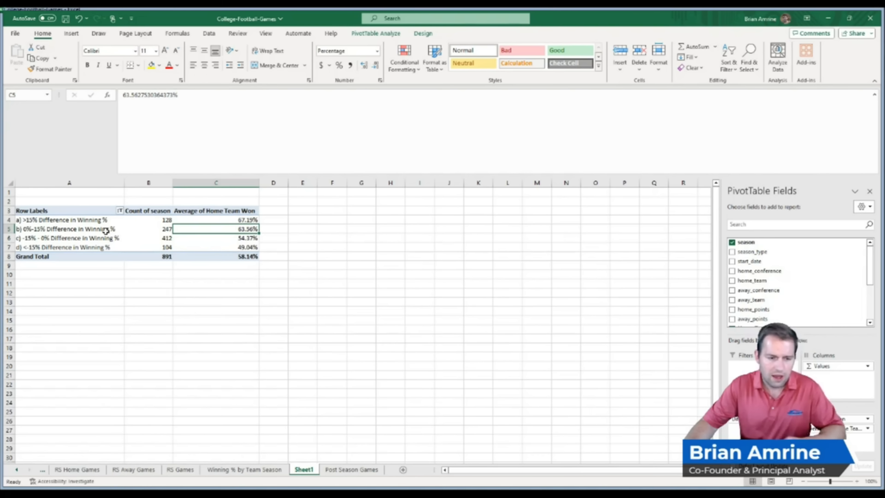
pyautogui.click(252, 239)
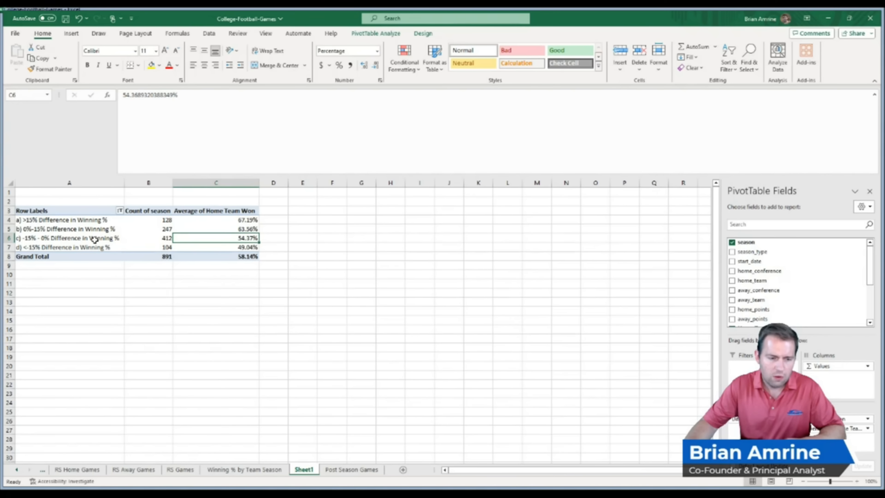
pyautogui.click(152, 240)
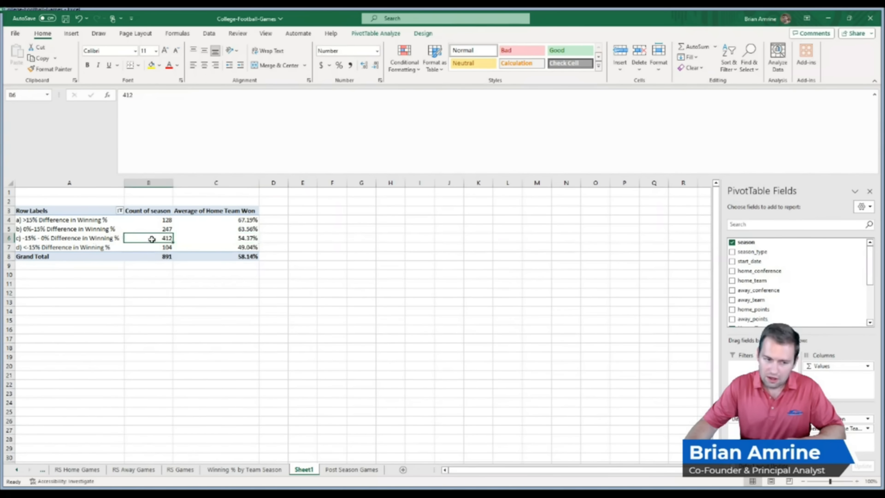
pyautogui.click(168, 247)
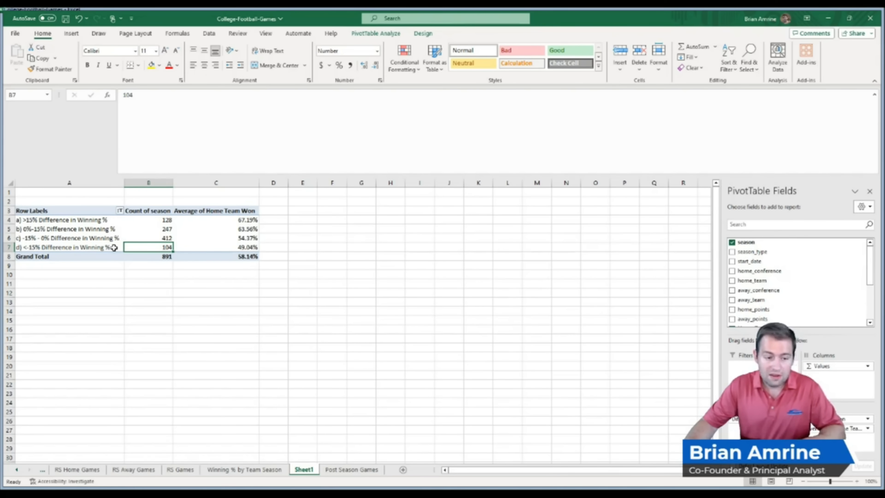
pyautogui.click(207, 247)
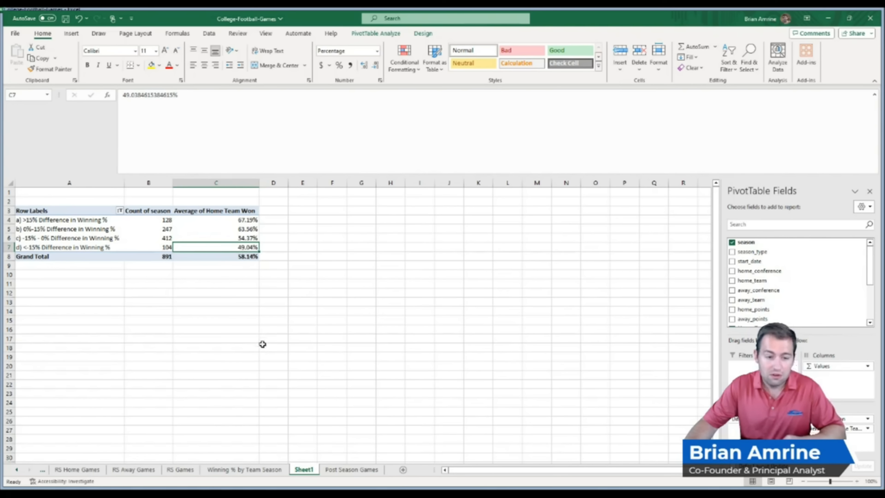
pyautogui.click(248, 220)
pyautogui.moveTo(248, 220); pyautogui.dragTo(249, 244)
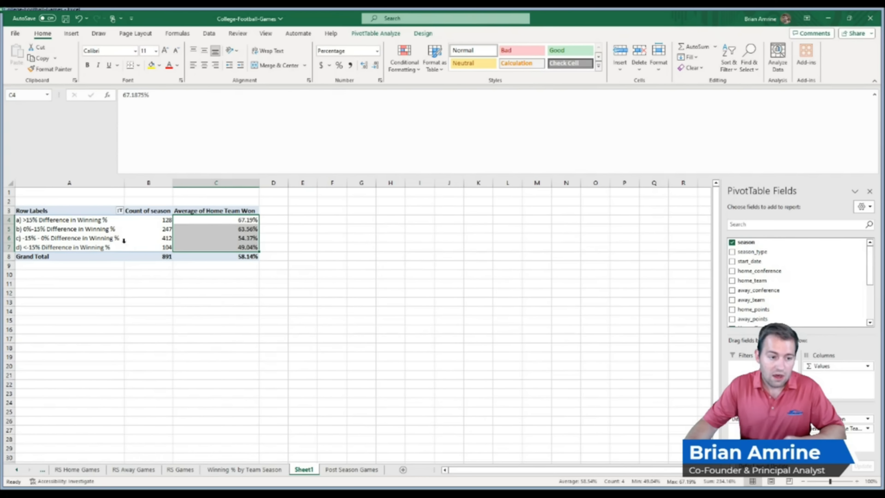
pyautogui.click(110, 220)
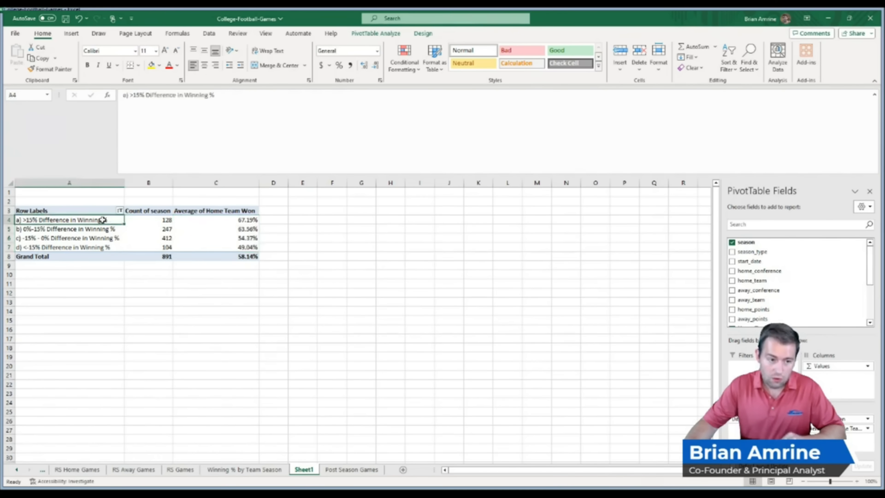
pyautogui.click(230, 221)
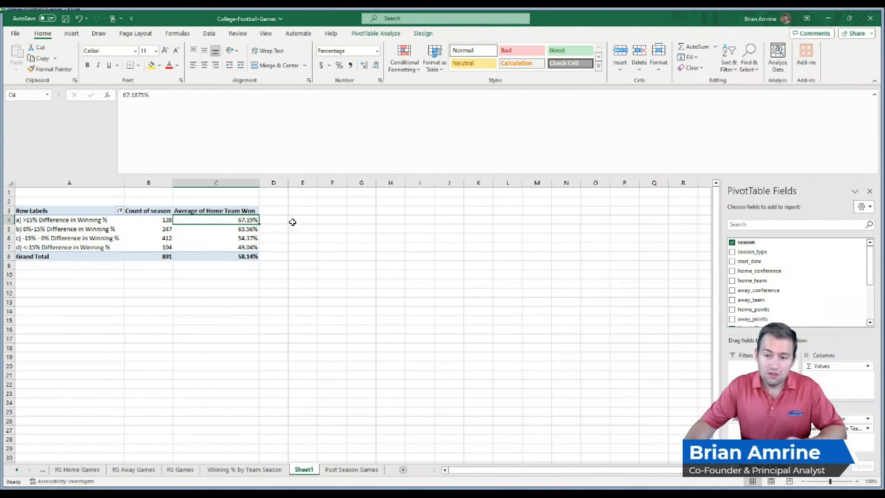
pyautogui.click(300, 222)
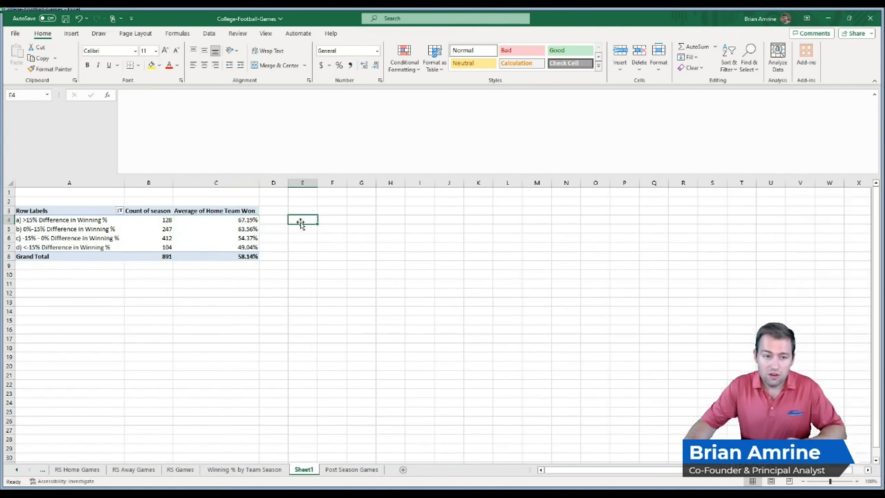
# - Select the four home-team win rates in C4:C7 and insert a column PivotChart on Sheet1
pyautogui.click(220, 222)
pyautogui.moveTo(219, 222); pyautogui.dragTo(220, 247)
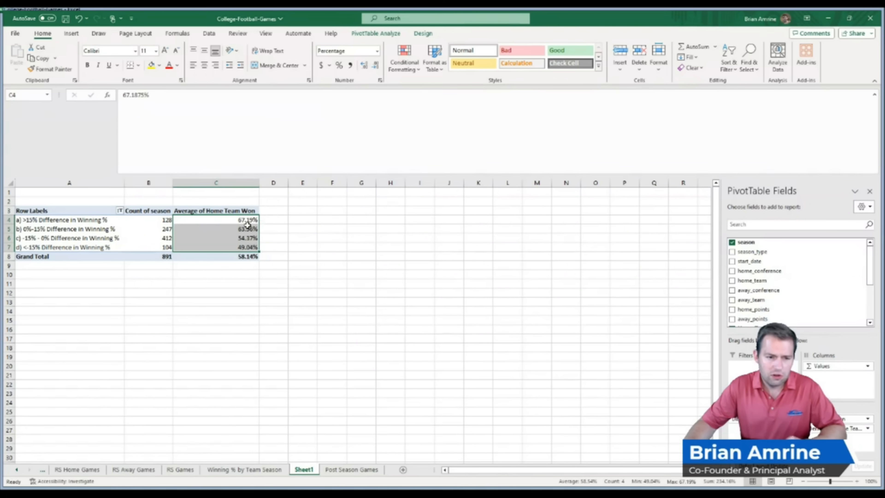
pyautogui.moveTo(236, 221); pyautogui.dragTo(234, 247)
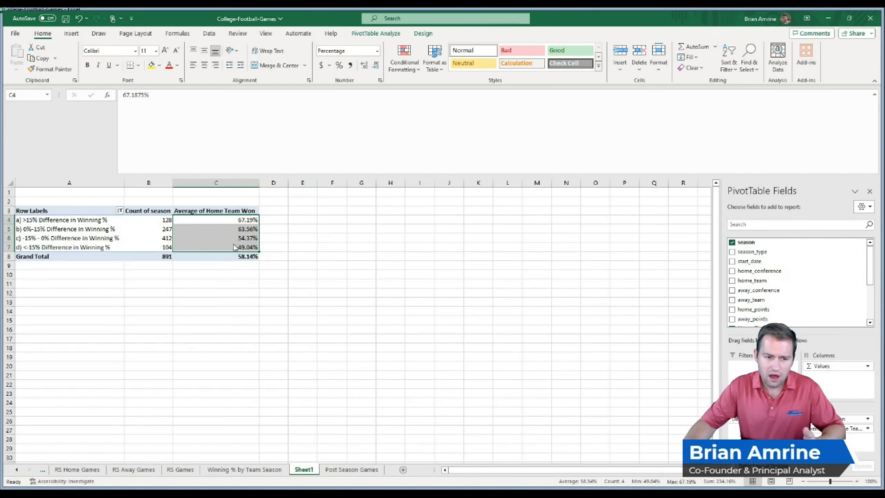
pyautogui.click(71, 33)
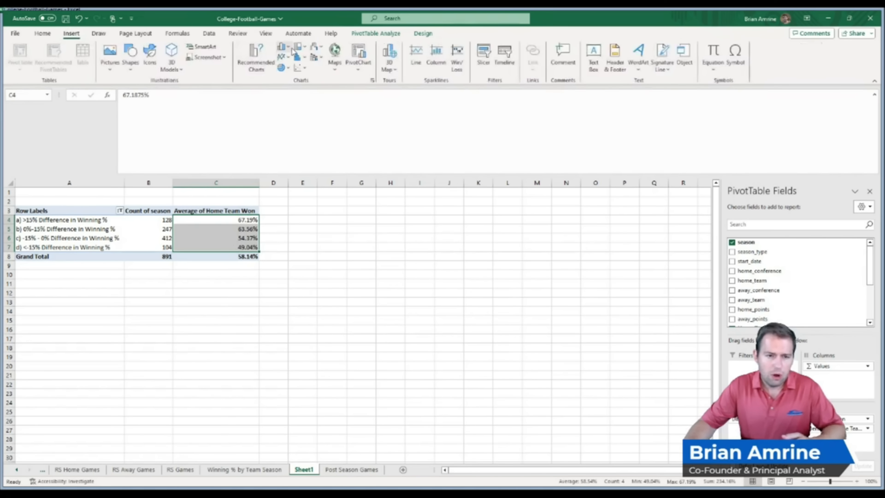
pyautogui.hotkey('alt', 'F1')
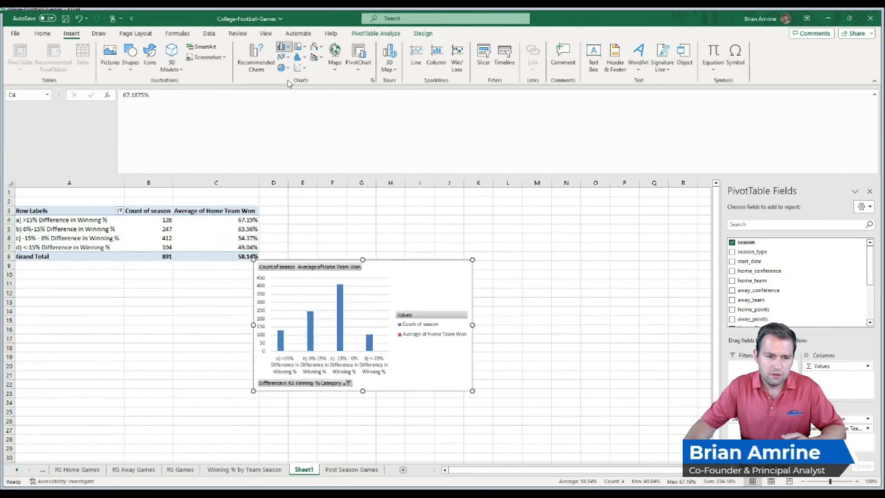
# - Move the PivotChart beside the PivotTable, starting in row 5, and enlarge it to end near column M, row 20
pyautogui.click(288, 81)
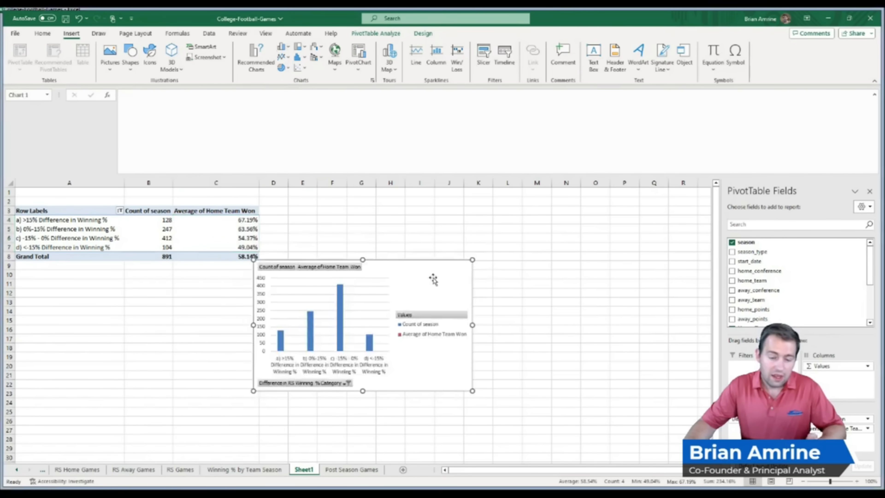
pyautogui.moveTo(433, 270); pyautogui.dragTo(458, 231)
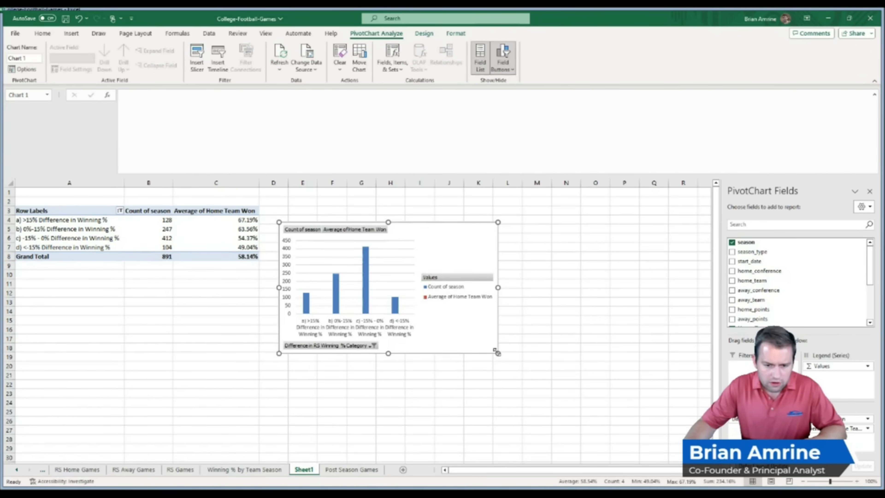
pyautogui.moveTo(497, 353); pyautogui.dragTo(540, 374)
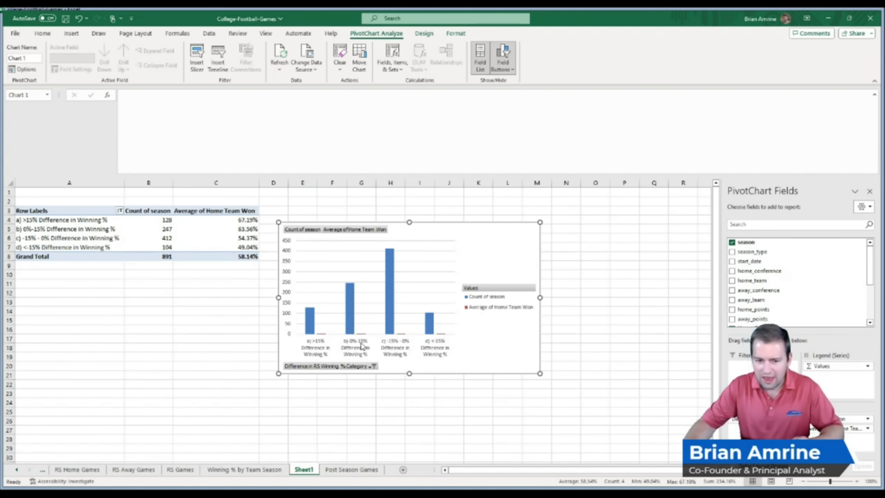
# - Change the PivotChart to a combo chart with Count of season as columns and Average of Home Team Won as a line on the secondary axis
pyautogui.click(421, 293)
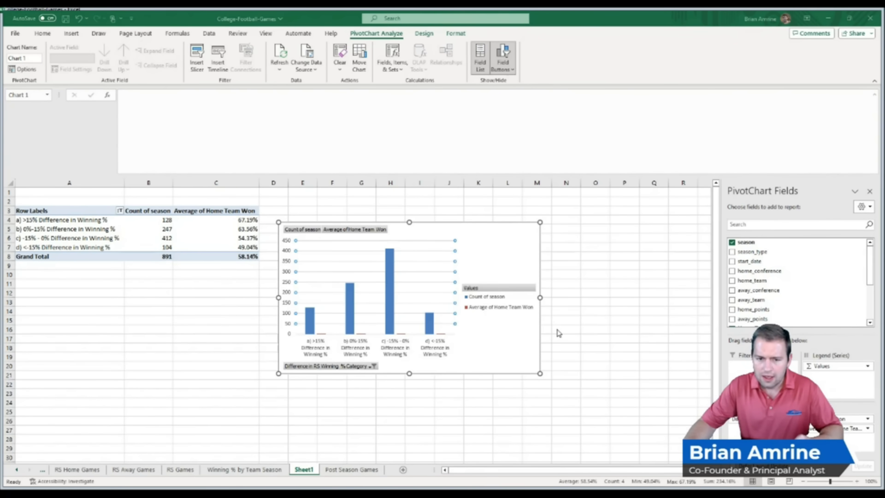
pyautogui.click(524, 374)
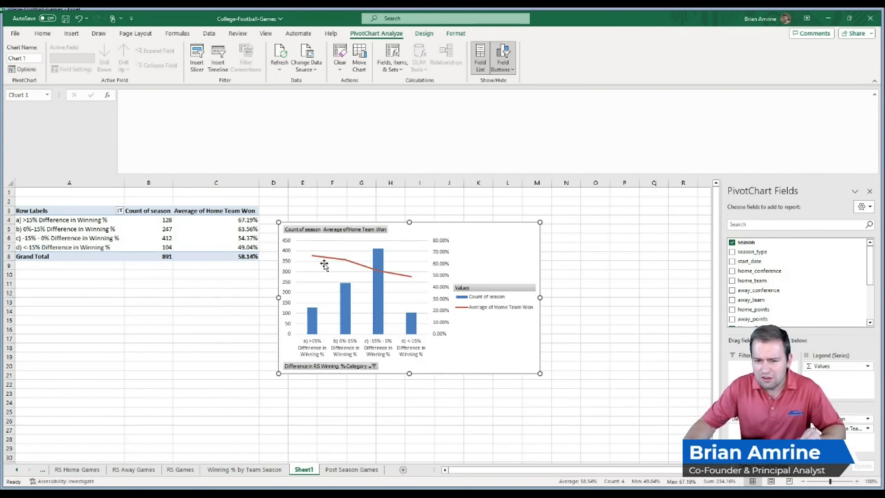
# - Rename the PivotTable's value headers, Count of season to "# Games" and Average of Home Team Won to "Winning %"
pyautogui.click(472, 300)
pyautogui.click(474, 301)
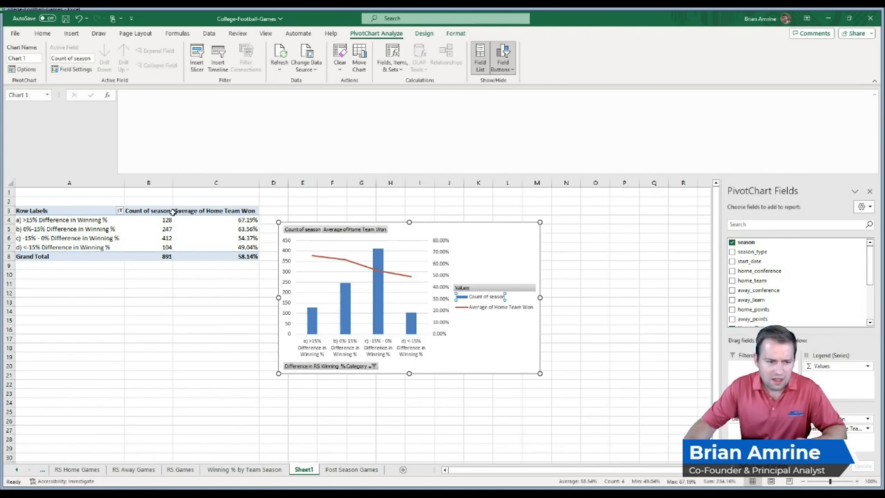
pyautogui.click(155, 212)
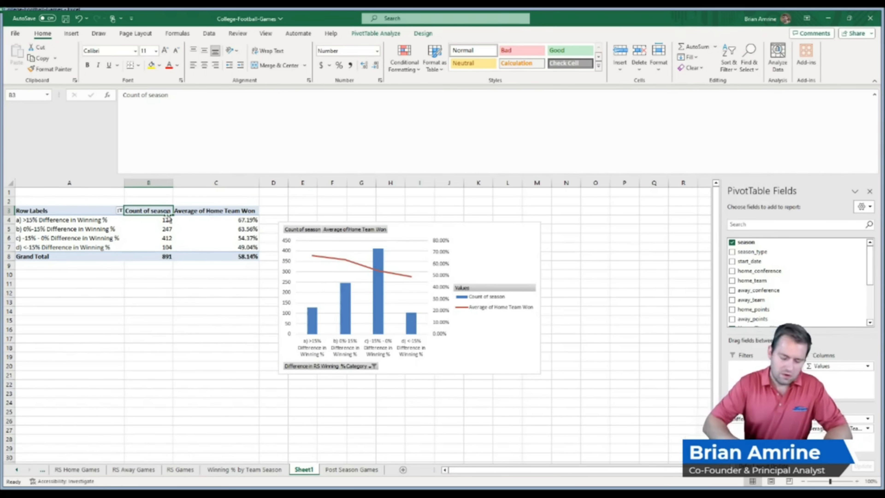
pyautogui.write('# Games')
pyautogui.press('Return')
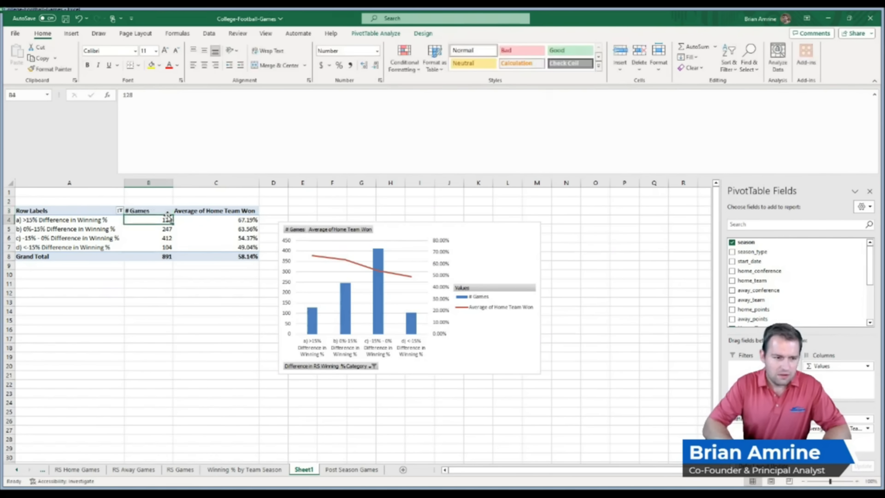
pyautogui.press('Right')
pyautogui.press('Up')
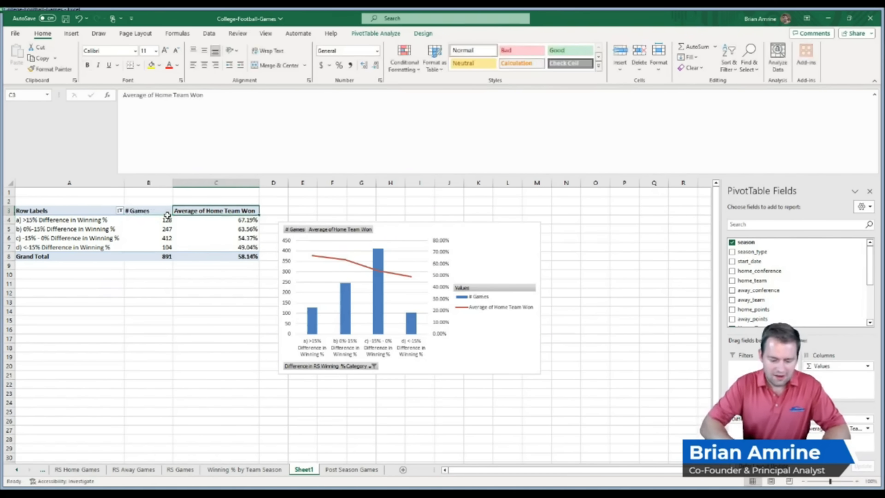
pyautogui.write('Winning %')
pyautogui.press('Return')
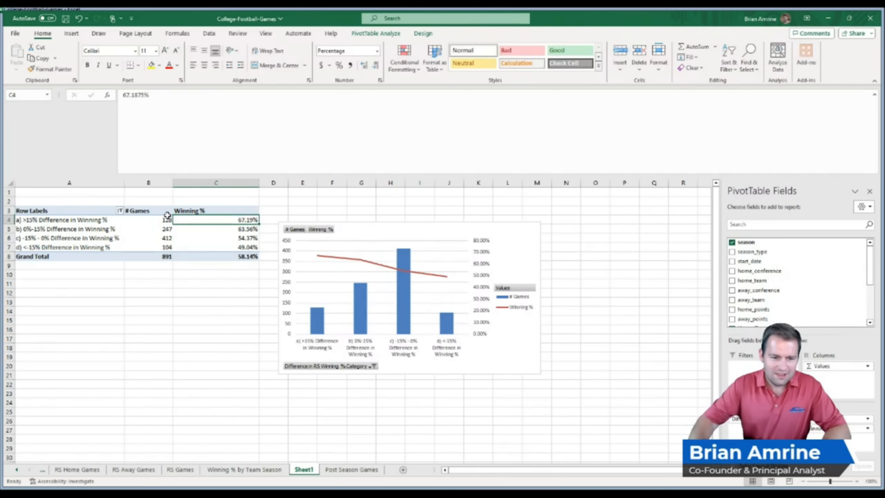
# - Add a title above the chart reading "Home Team Winning % by Regular Season Winning % Differential"
pyautogui.click(517, 232)
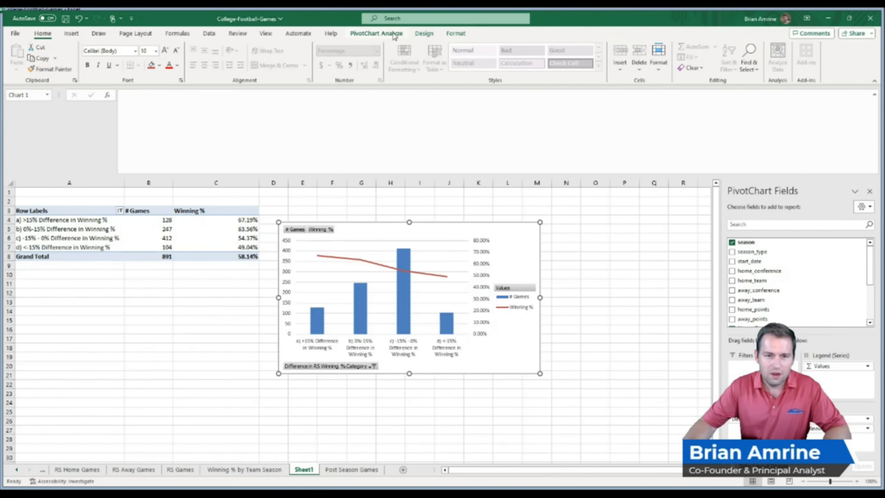
pyautogui.click(424, 34)
pyautogui.click(597, 259)
pyautogui.click(513, 233)
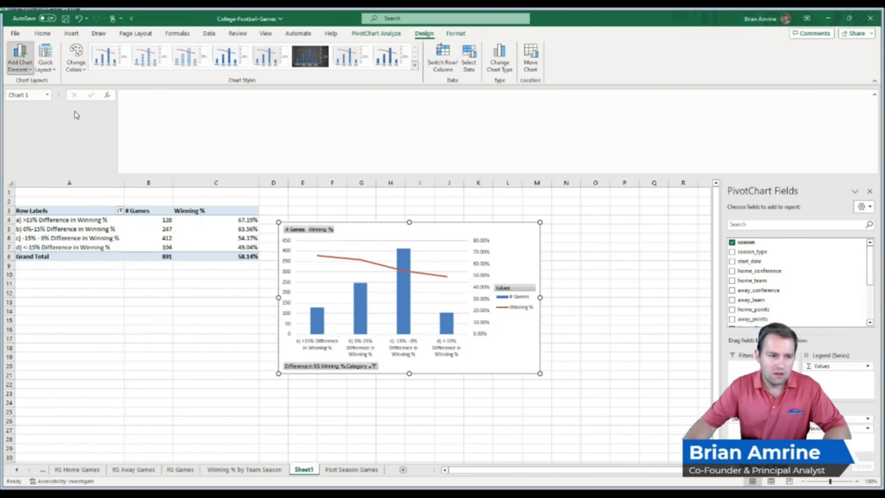
pyautogui.click(100, 132)
pyautogui.moveTo(392, 244); pyautogui.dragTo(431, 244)
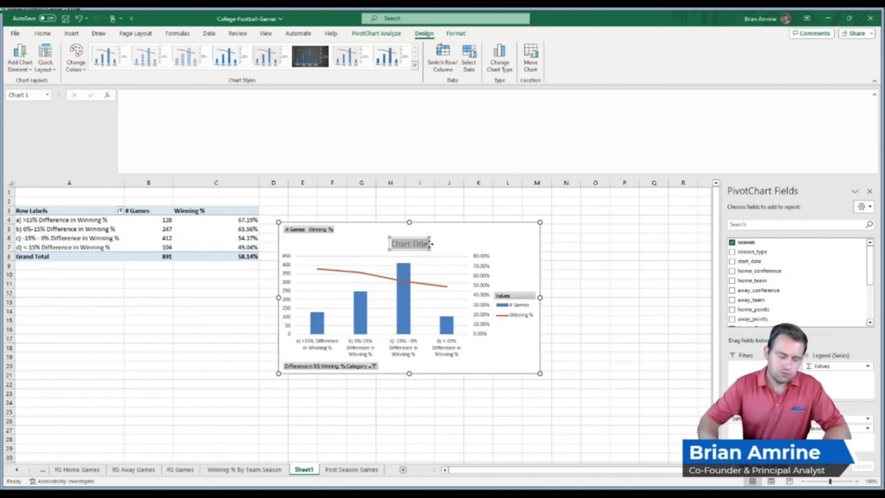
pyautogui.write('Ho')
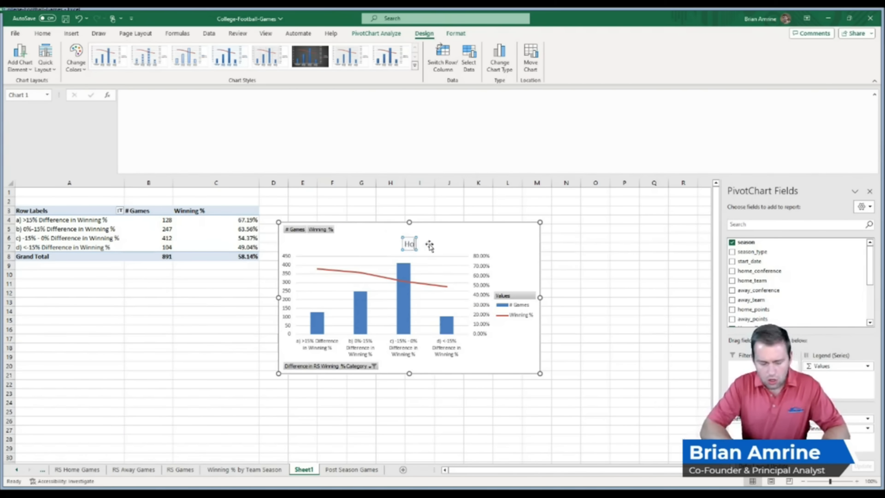
pyautogui.write('me Team Winning % by')
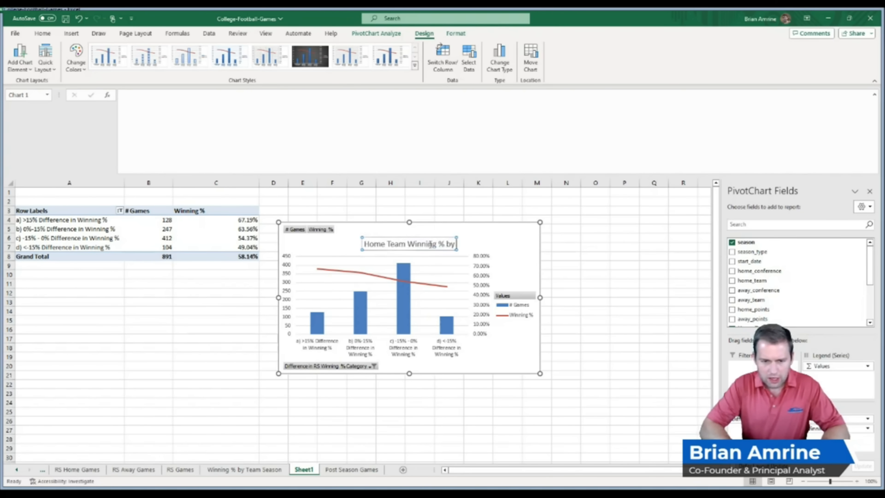
pyautogui.write(' Regular Season')
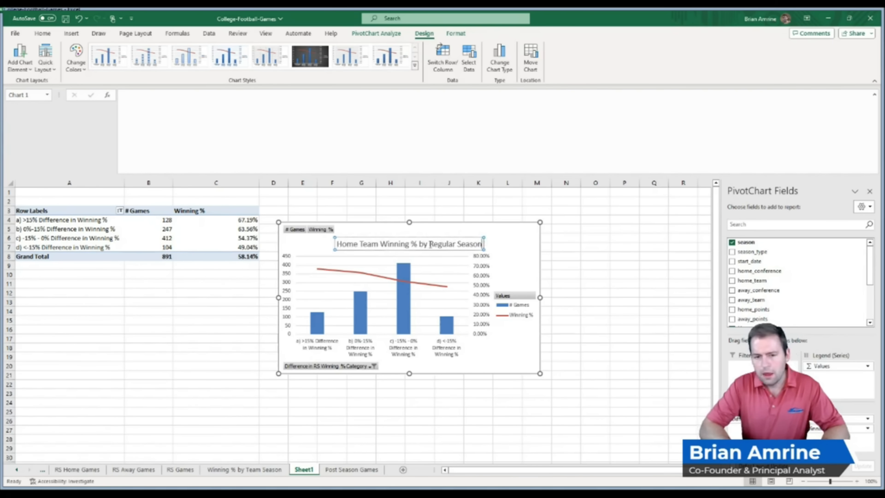
pyautogui.write('Winning % Differential')
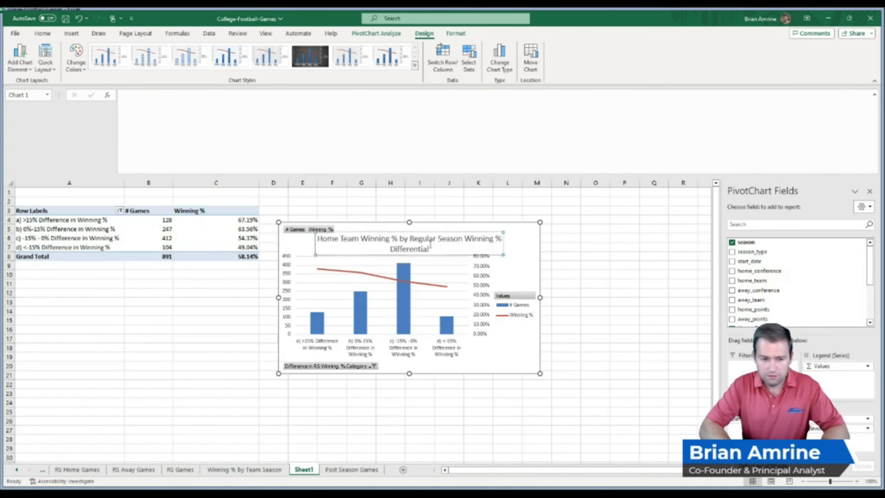
pyautogui.click(509, 352)
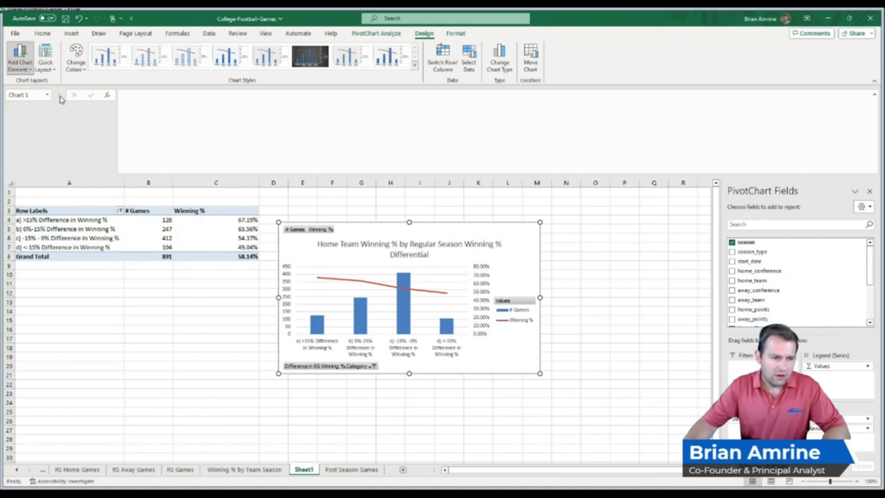
# - Add a horizontal axis title reading "Difference between Home Team RS Winning % and Away Team RS Winning %"
pyautogui.click(101, 100)
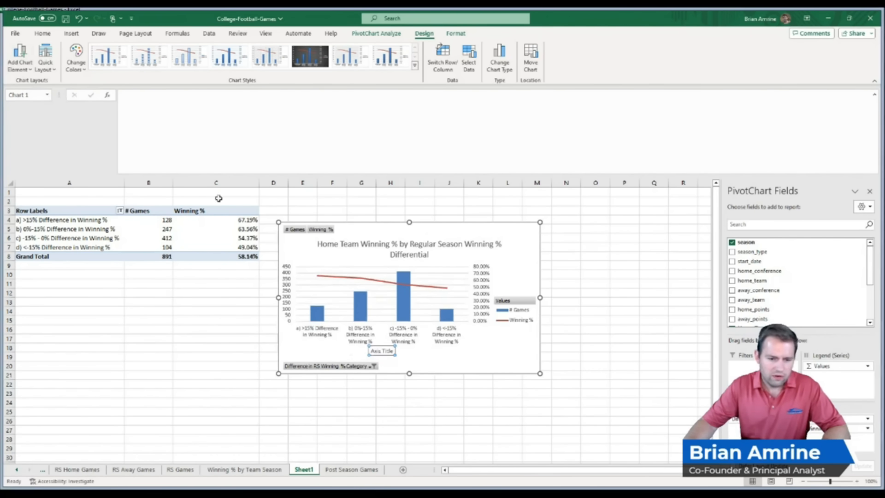
pyautogui.moveTo(371, 351); pyautogui.dragTo(395, 351)
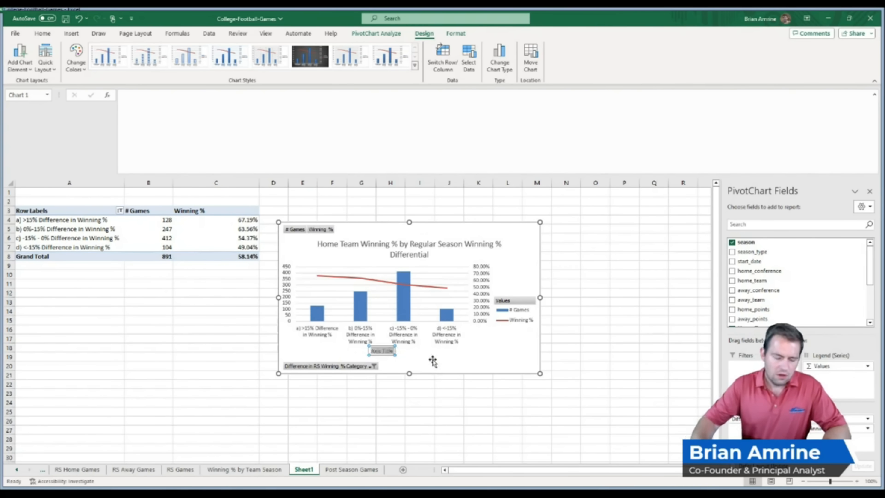
pyautogui.write('Diffe')
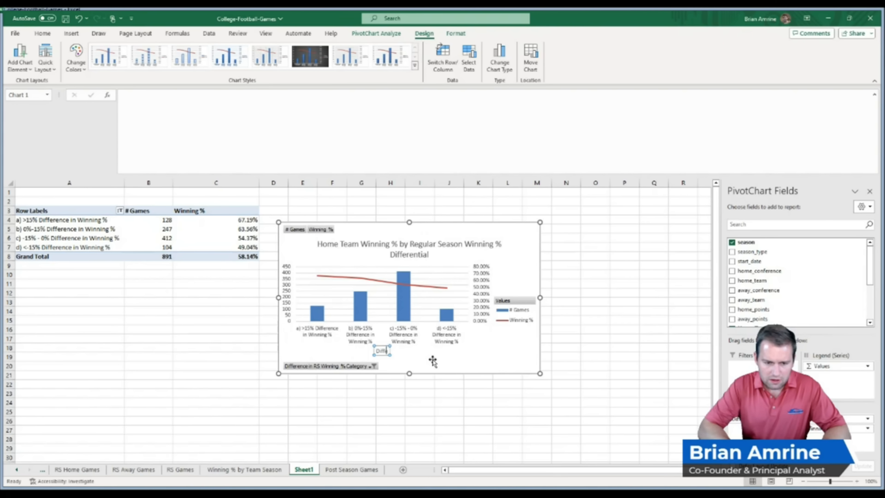
pyautogui.write('rence inetween')
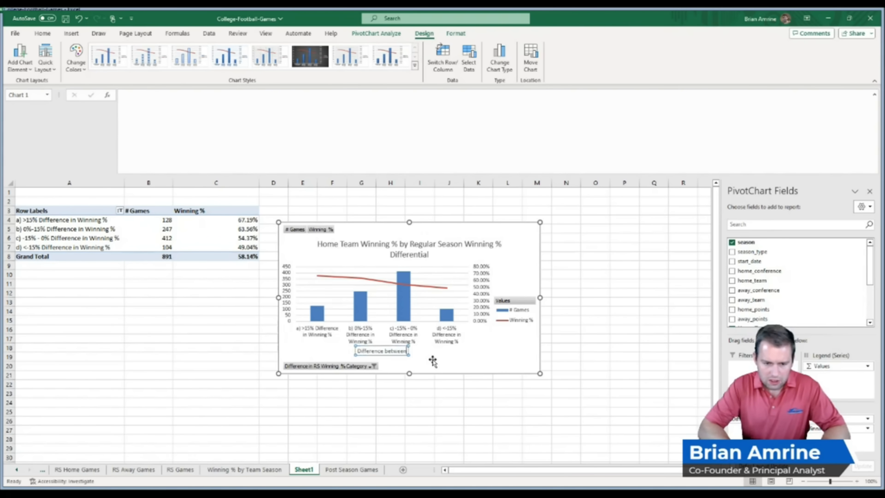
pyautogui.write(' Home Team')
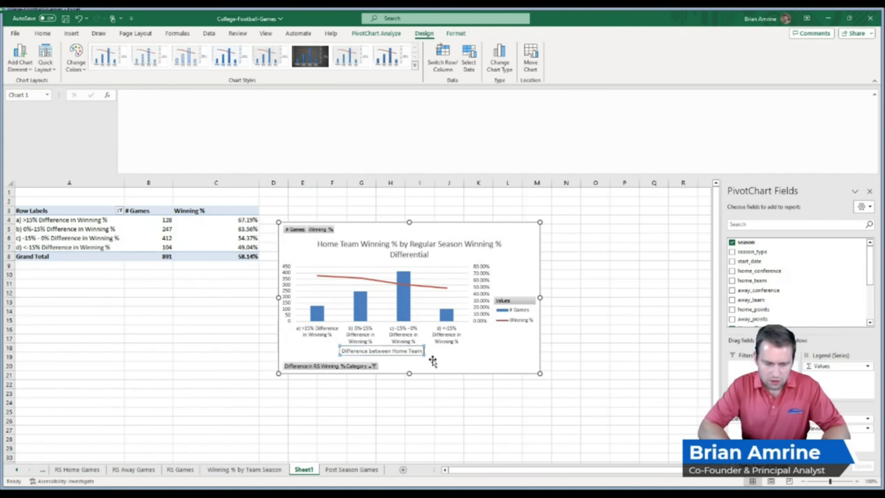
pyautogui.write(' RS')
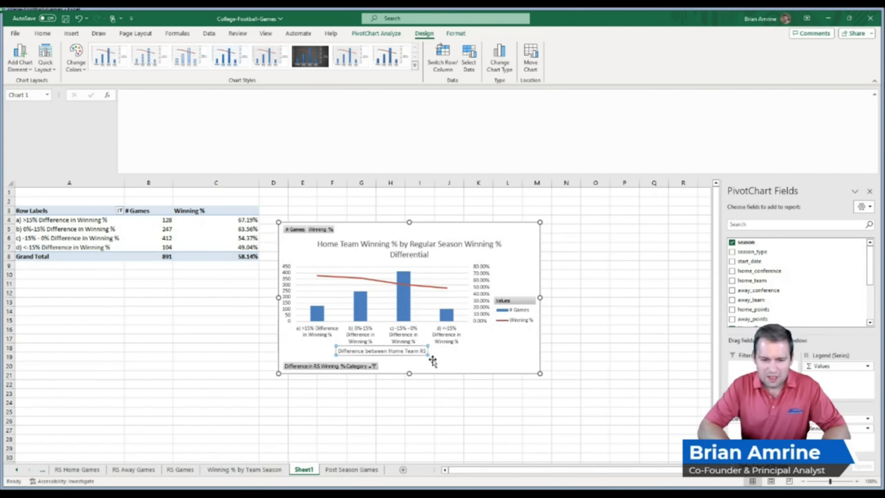
pyautogui.write('Win')
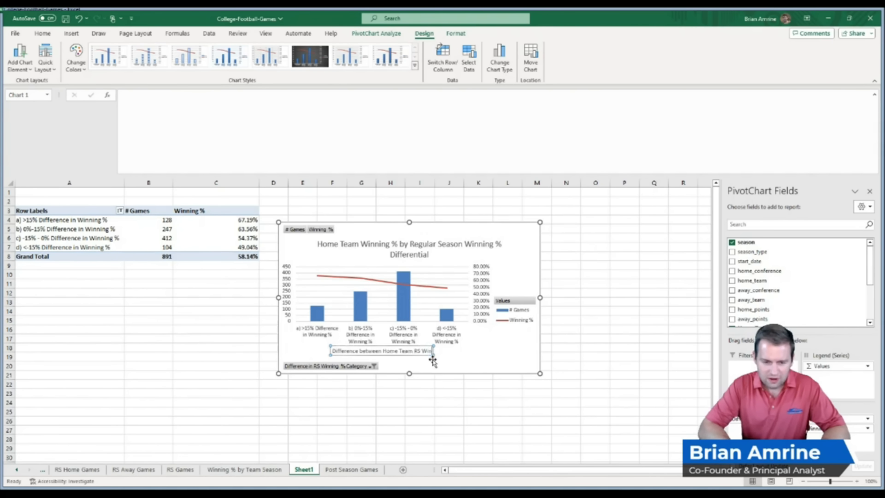
pyautogui.write('ning % and Awa')
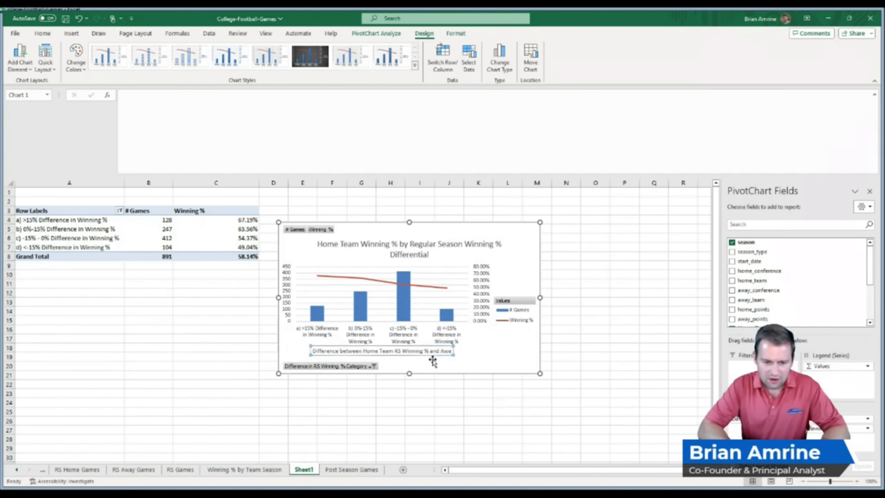
pyautogui.write('y Team RS Winning %')
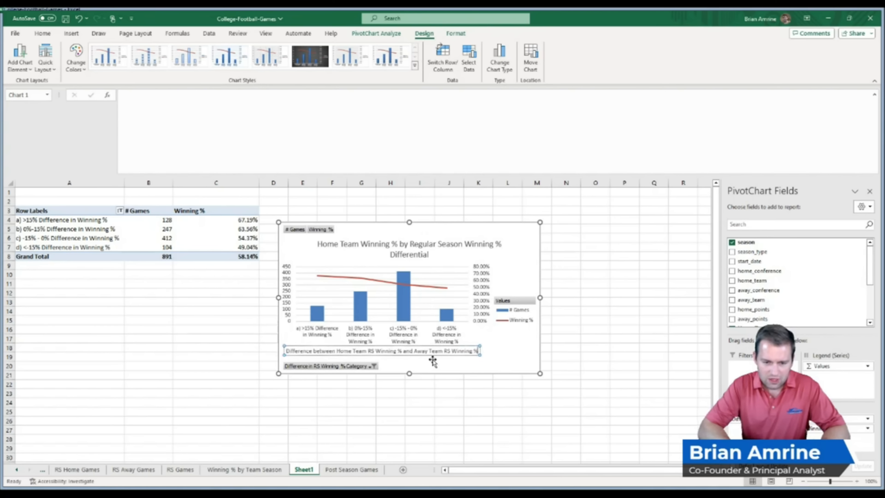
pyautogui.press('Return')
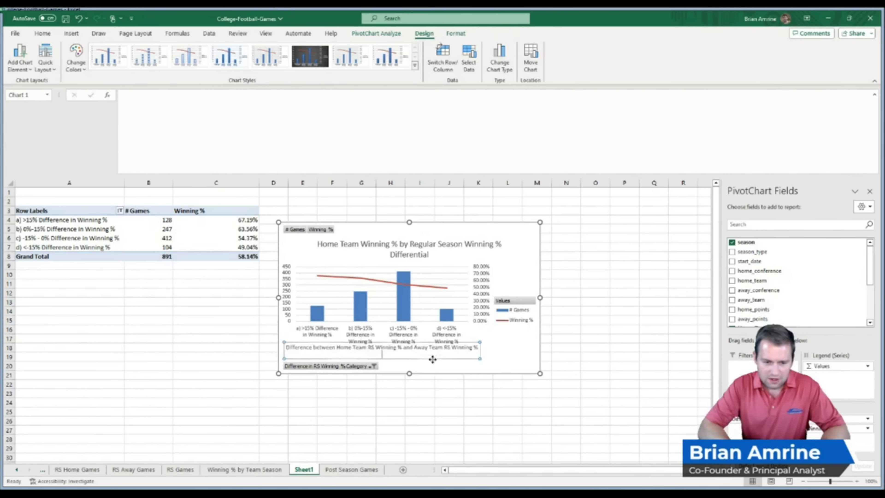
pyautogui.press('BackSpace')
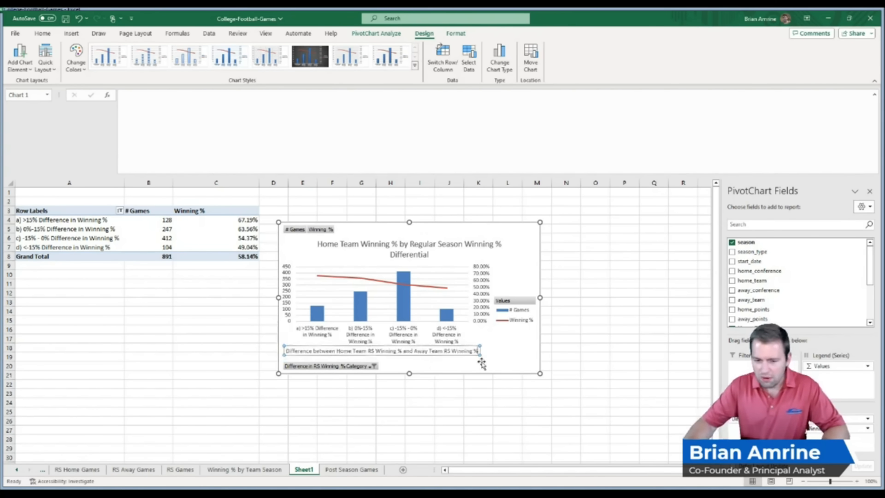
pyautogui.click(525, 359)
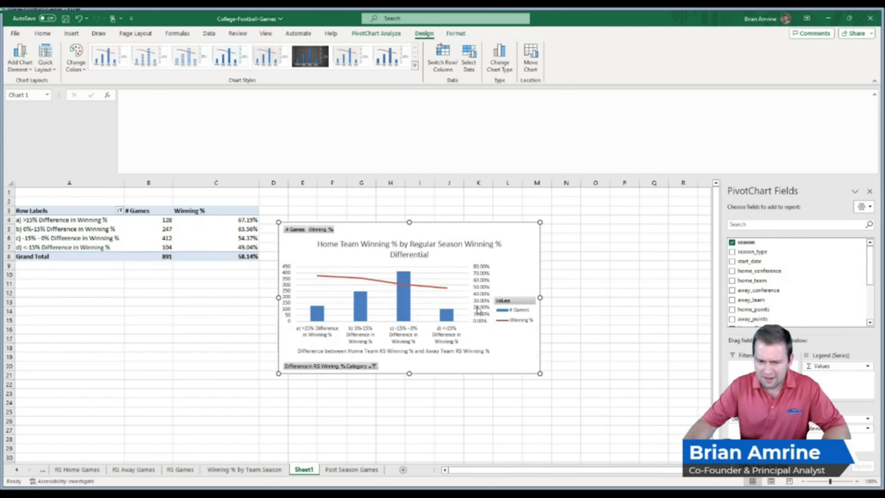
# - Format the secondary vertical axis percentages with 0 decimal places
pyautogui.click(485, 285)
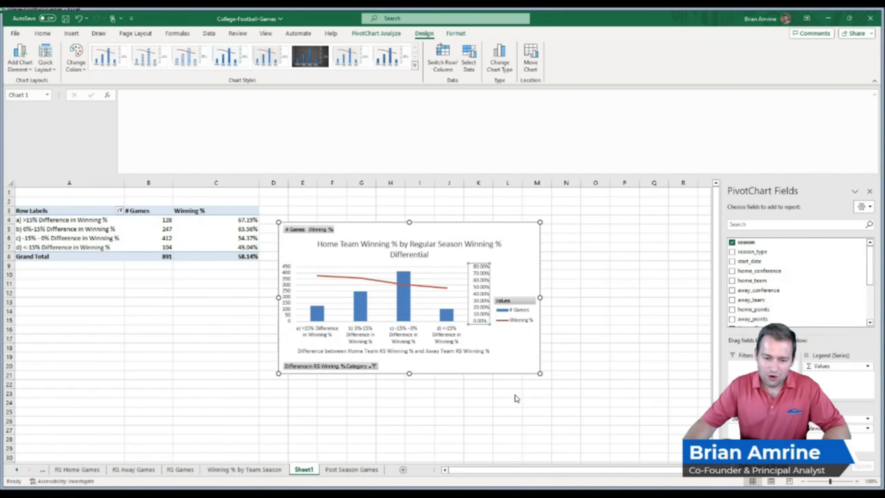
pyautogui.hotkey('ctrl', '1')
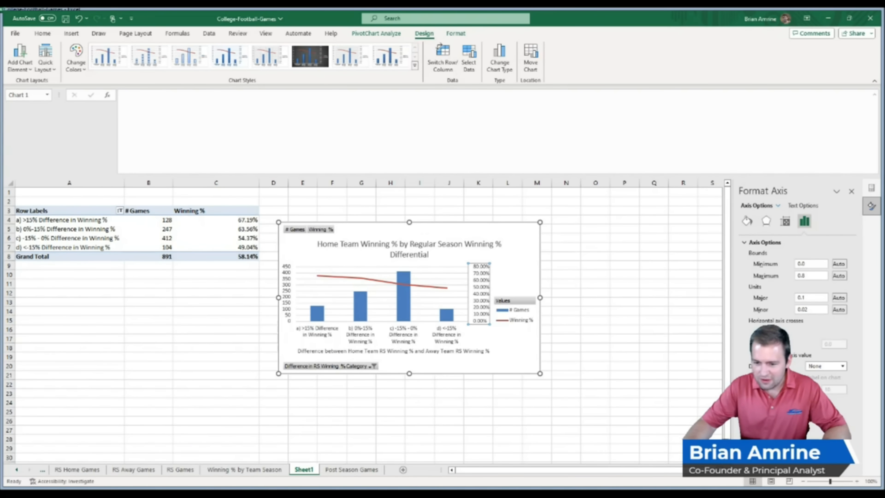
pyautogui.scroll(-2, 794, 307)
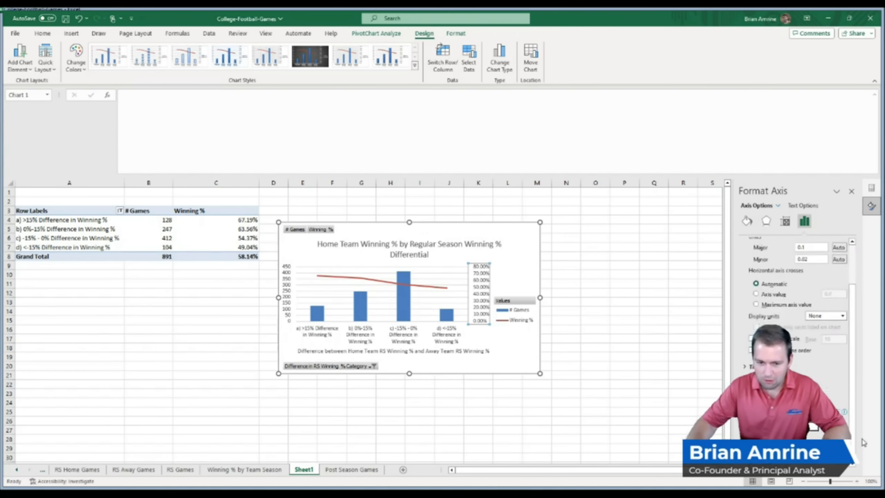
pyautogui.write('0')
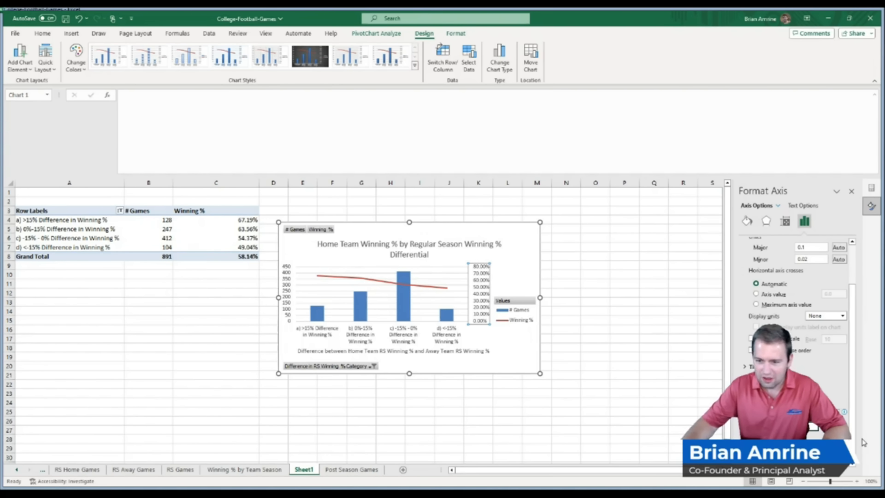
pyautogui.press('Return')
pyautogui.scroll(3, 847, 293)
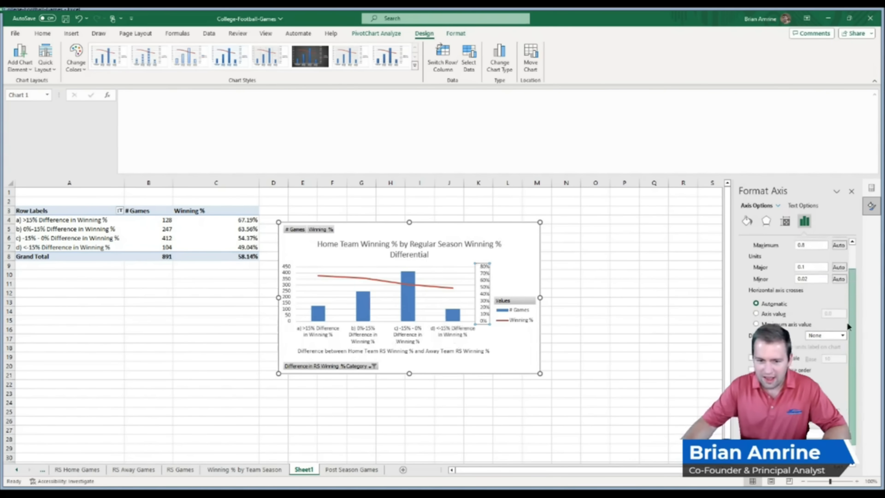
# - Set the maximum bound of the chart's secondary vertical axis to 1.0
pyautogui.doubleClick(822, 275)
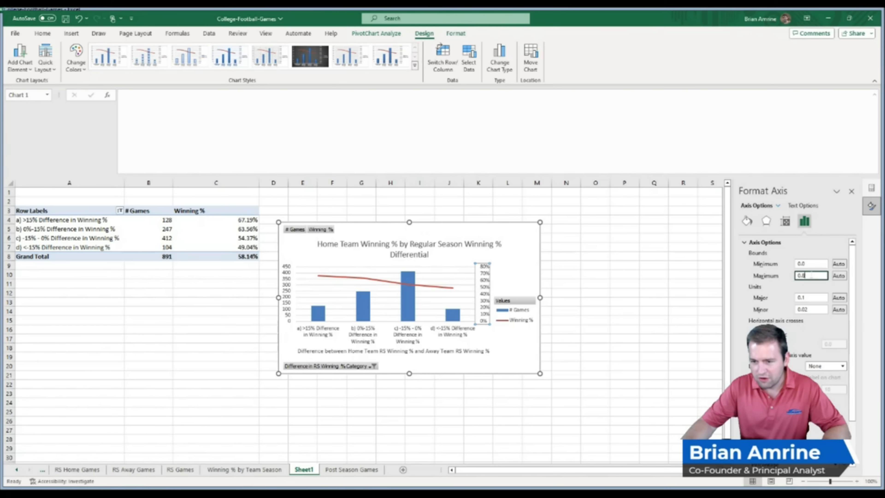
pyautogui.write('1')
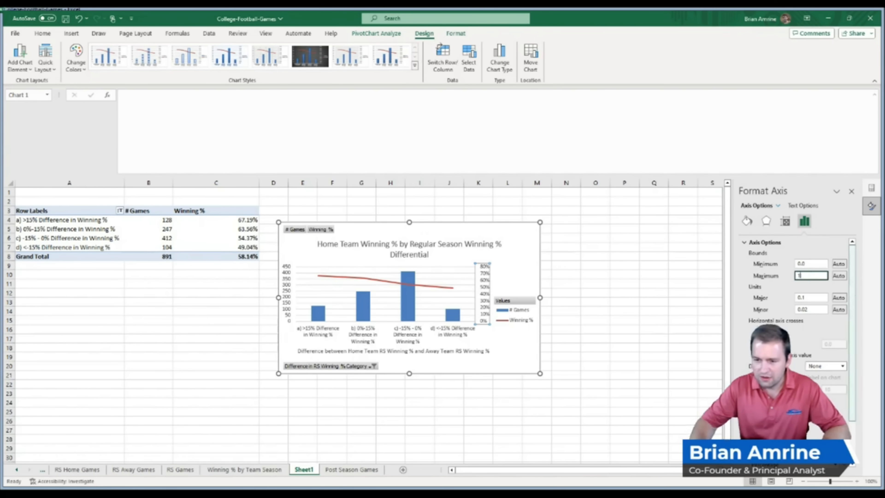
pyautogui.press('Return')
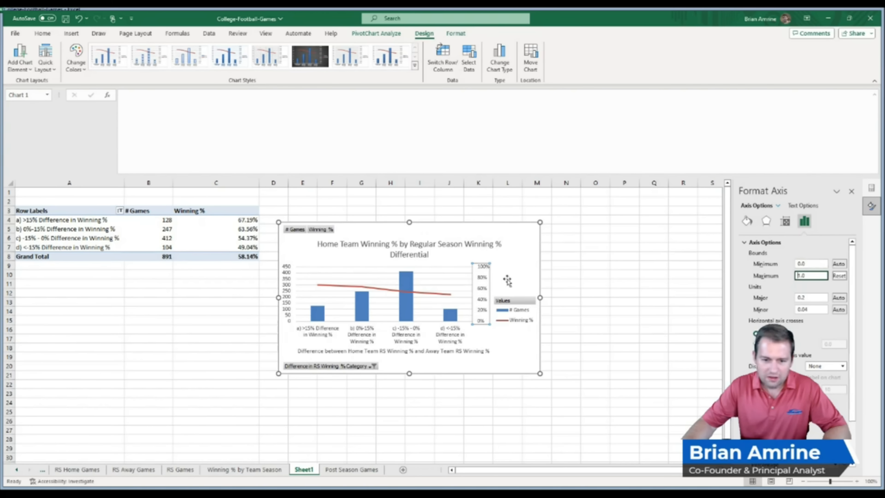
# - Try a major unit of 0.1 on the chart's secondary vertical axis
pyautogui.click(822, 298)
pyautogui.write('0.1')
pyautogui.press('Return')
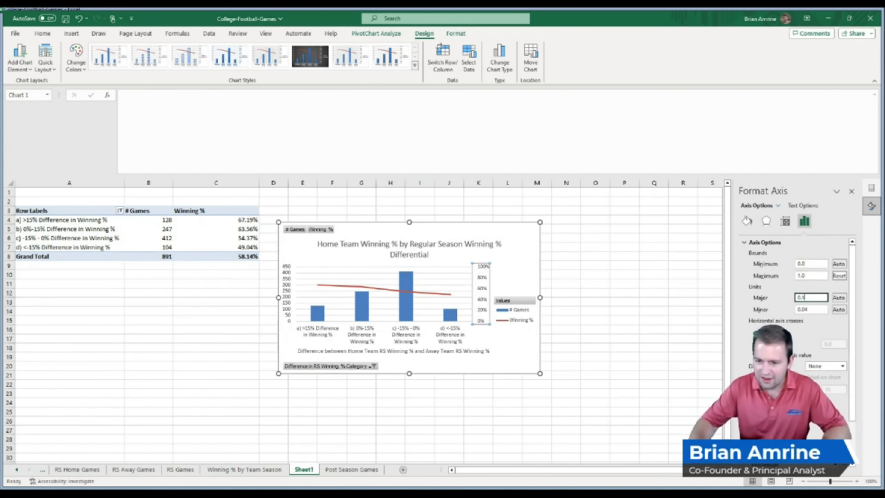
# - Set the major unit of the secondary vertical axis to 0.2
pyautogui.moveTo(810, 297); pyautogui.dragTo(749, 298)
pyautogui.write('0.2')
pyautogui.press('Return')
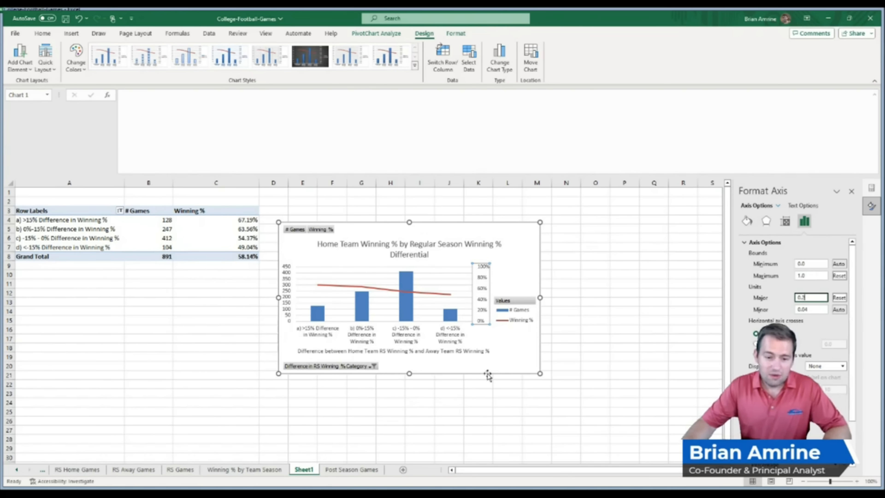
# - Move the chart about one column further from the PivotTable and deselect it
pyautogui.moveTo(486, 371); pyautogui.dragTo(516, 368)
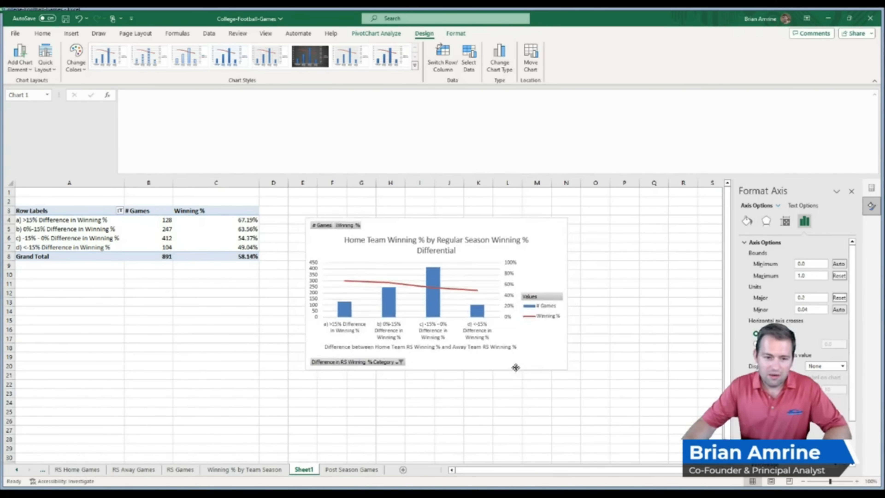
pyautogui.click(597, 322)
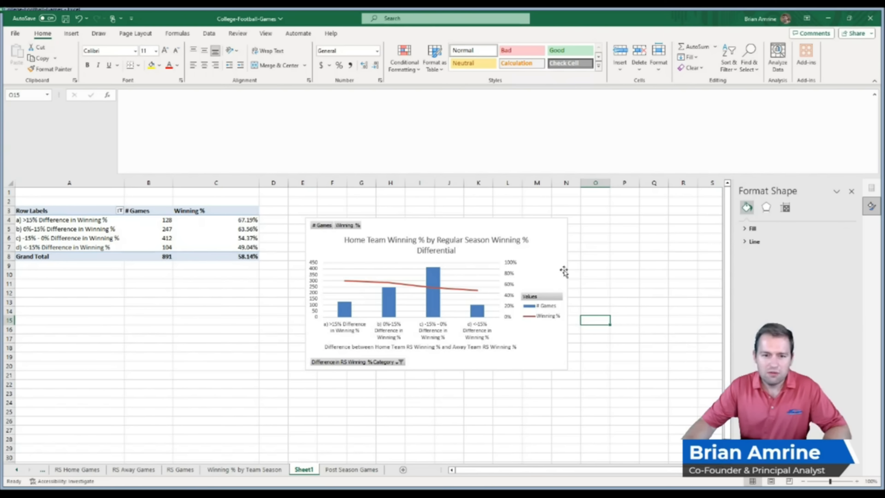
pyautogui.click(589, 257)
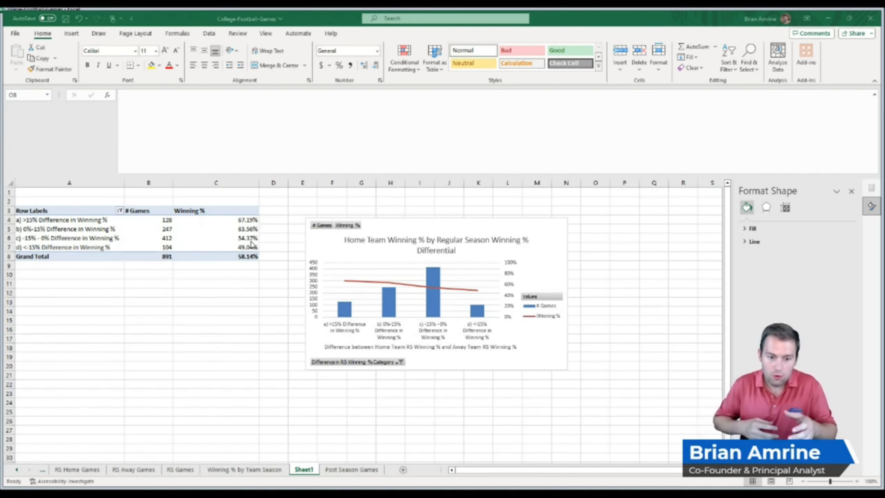
# - On the Post Season Games sheet, insert a column before Home Team Season with the header "Home Team Point Differential"
pyautogui.click(335, 470)
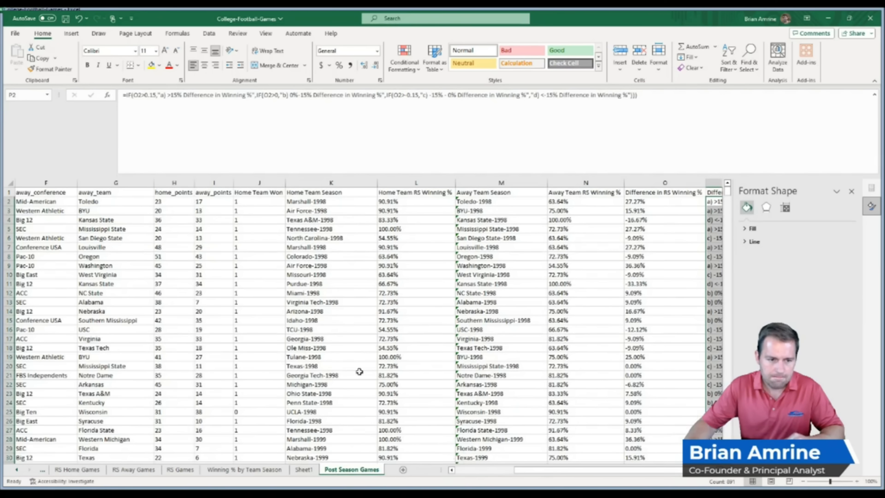
pyautogui.click(258, 202)
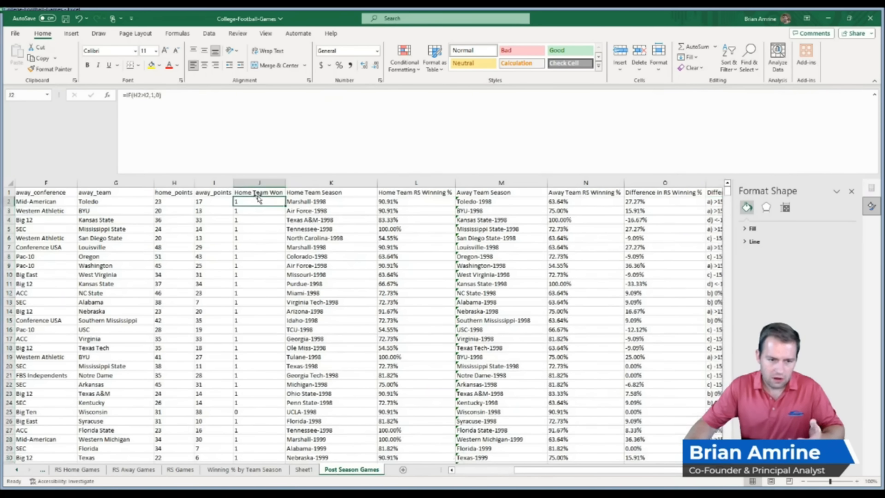
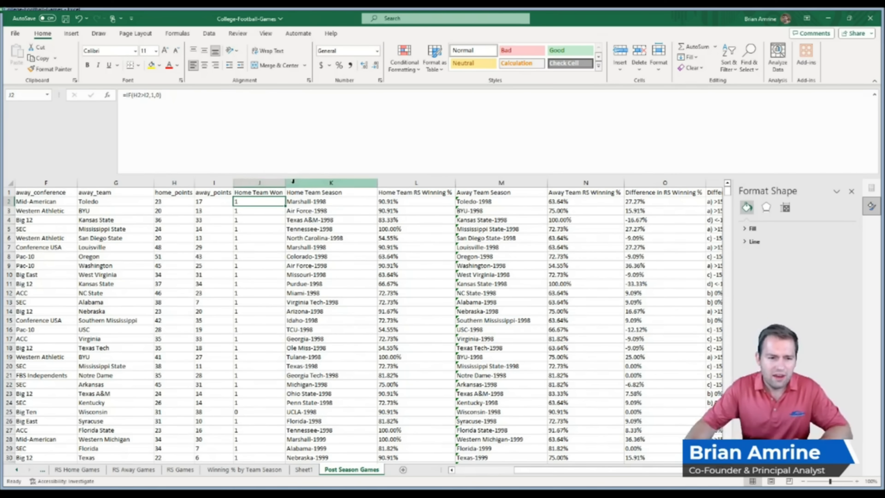
pyautogui.click(302, 182)
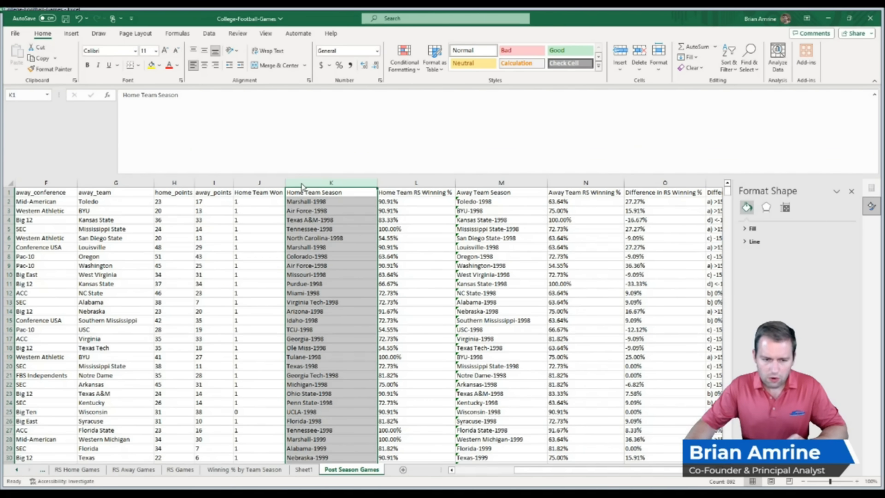
pyautogui.hotkey('ctrl', 'shift', '=')
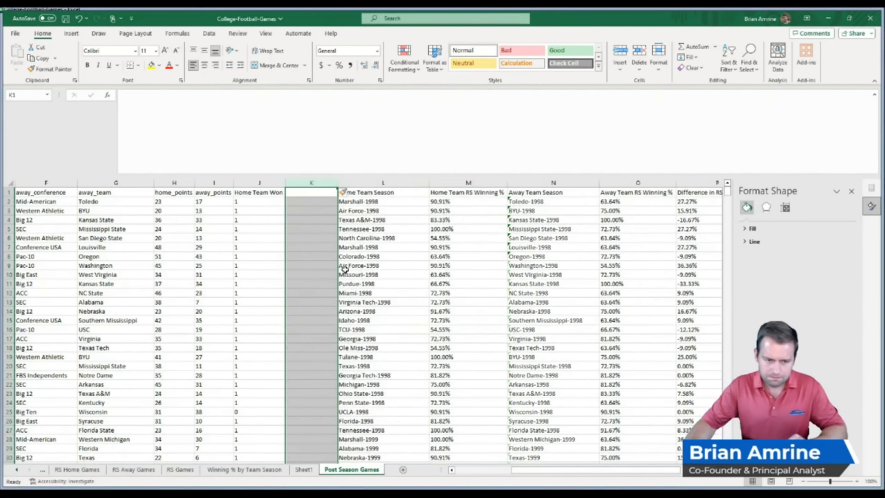
pyautogui.click(314, 192)
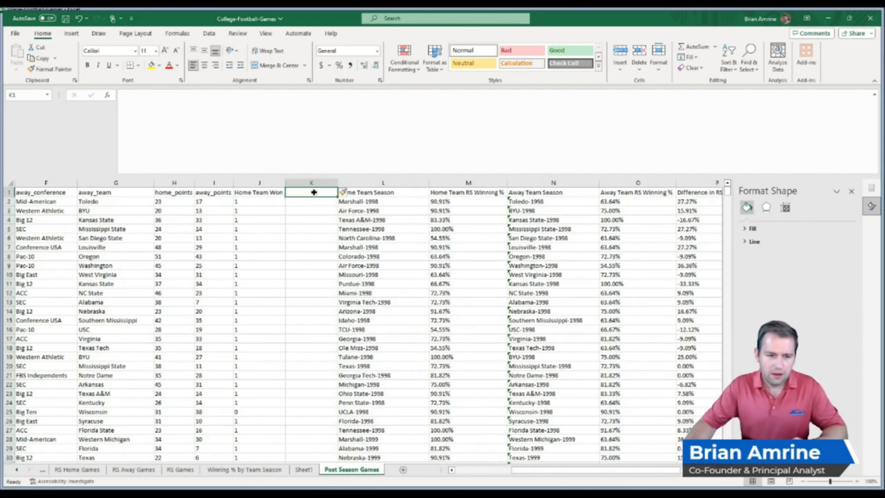
pyautogui.write('Home')
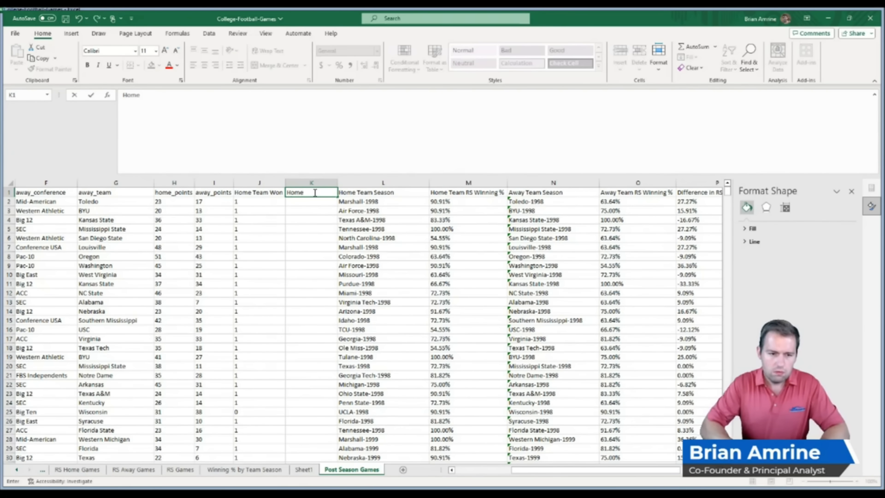
pyautogui.write(' Team')
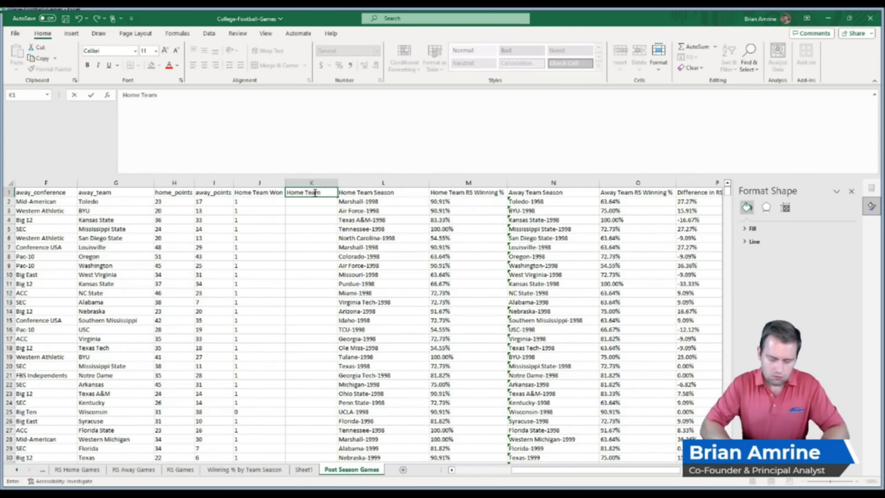
pyautogui.write(' Point Dif')
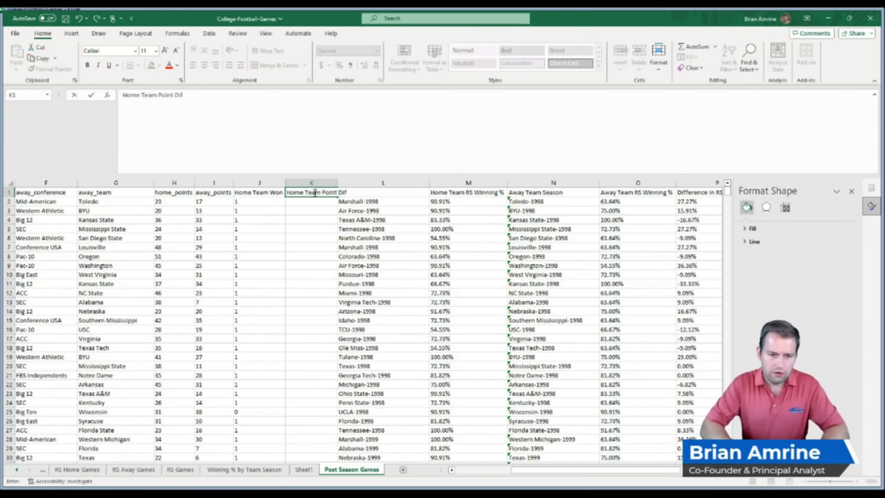
pyautogui.write('ferential')
pyautogui.press('Return')
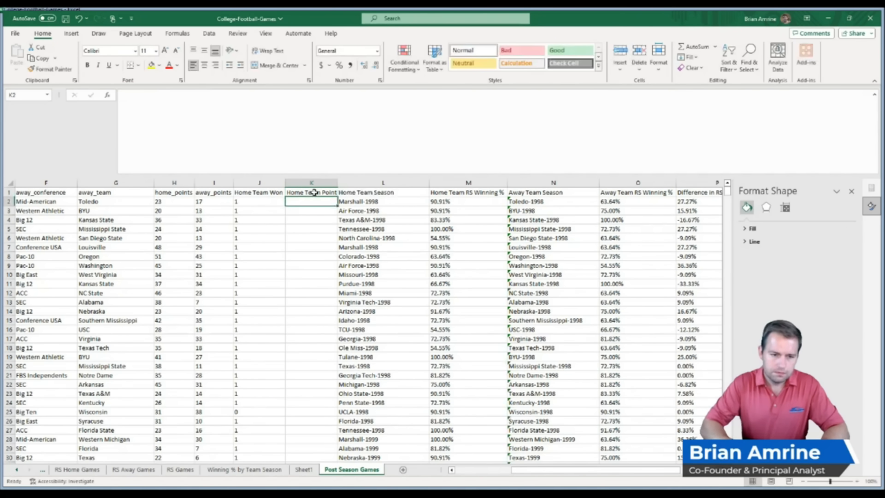
# - Calculate home points minus away points with =H2-I2 in K2 and fill the formula down the whole column
pyautogui.write('=')
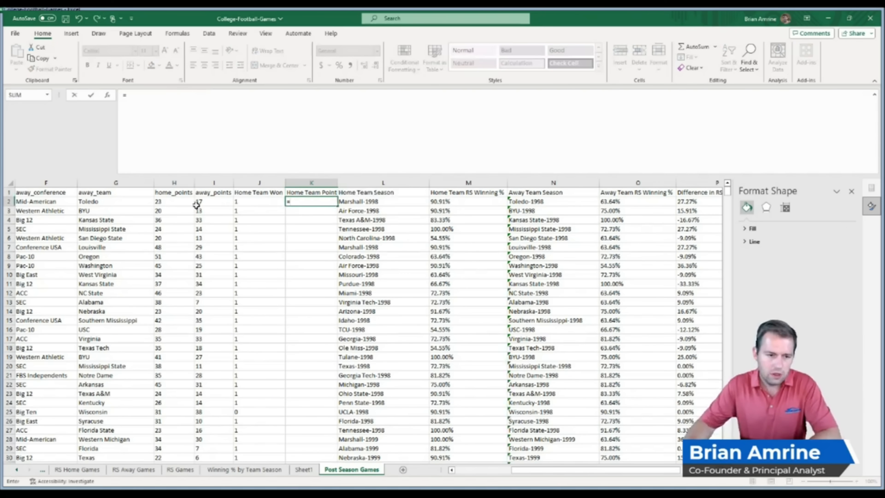
pyautogui.click(170, 202)
pyautogui.write('-')
pyautogui.click(207, 203)
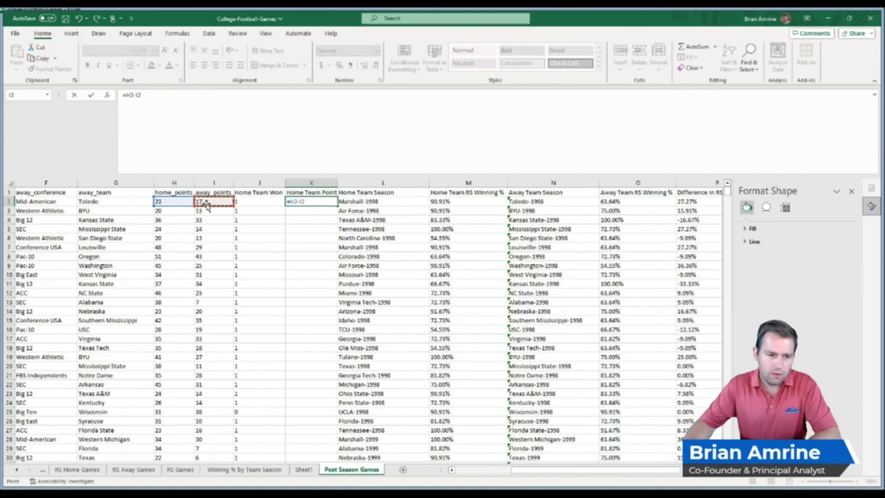
pyautogui.press('Return')
pyautogui.click(298, 202)
pyautogui.doubleClick(337, 206)
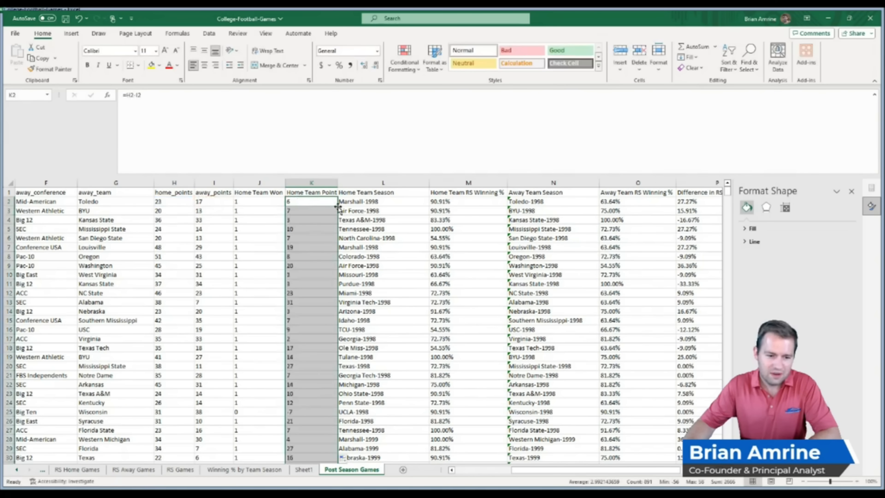
# - Examine the home-team point differentials, comparing wide and narrow margins with the Home Team Won values and the regular-season columns
pyautogui.moveTo(306, 201); pyautogui.dragTo(310, 359)
pyautogui.click(306, 412)
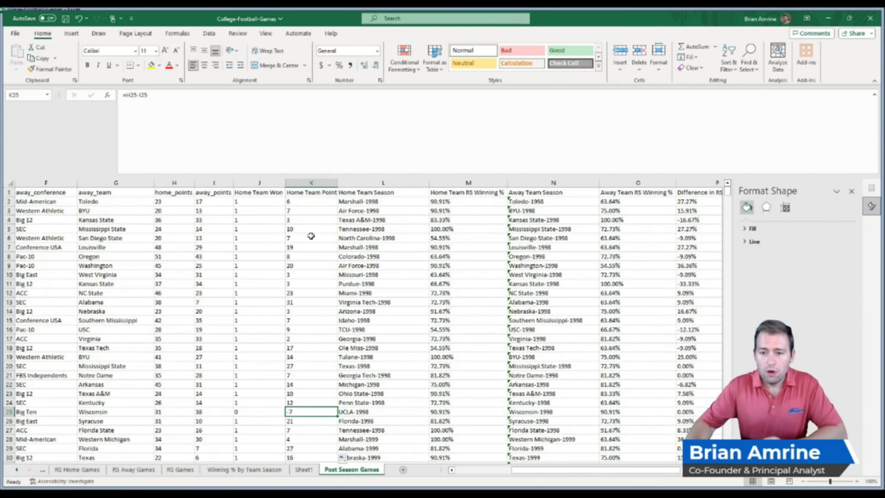
pyautogui.click(309, 182)
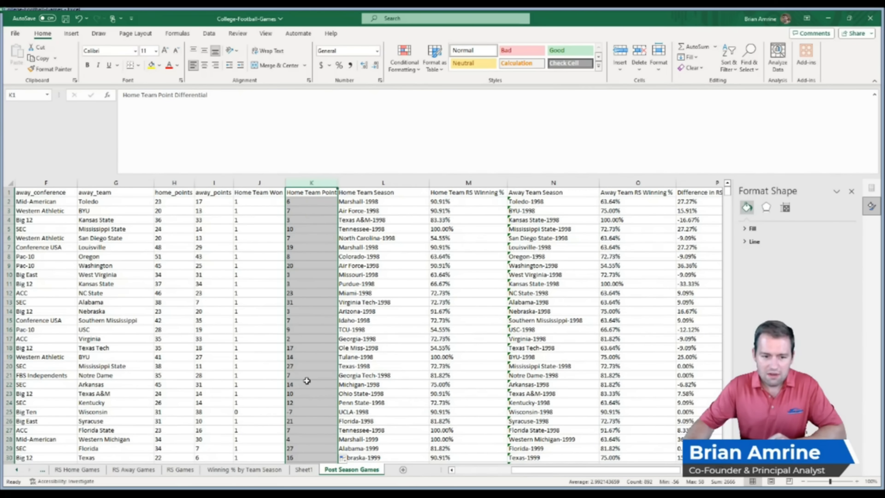
pyautogui.moveTo(526, 469); pyautogui.dragTo(578, 474)
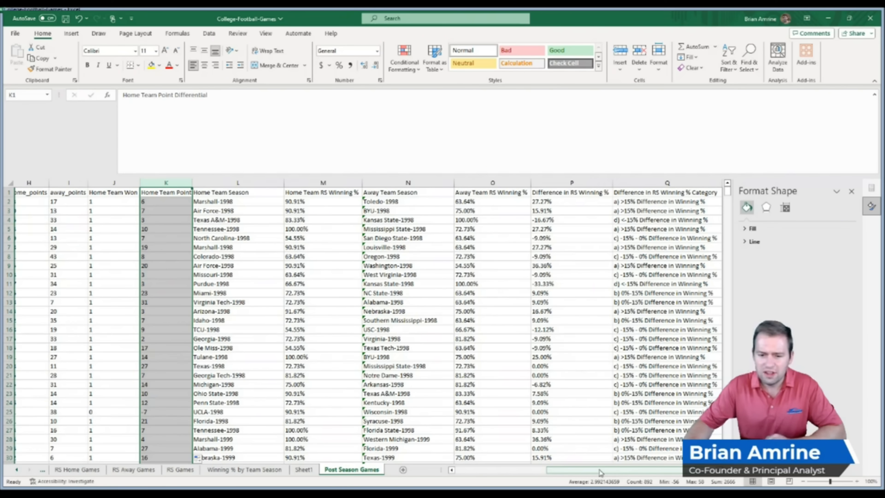
pyautogui.moveTo(600, 473); pyautogui.dragTo(551, 471)
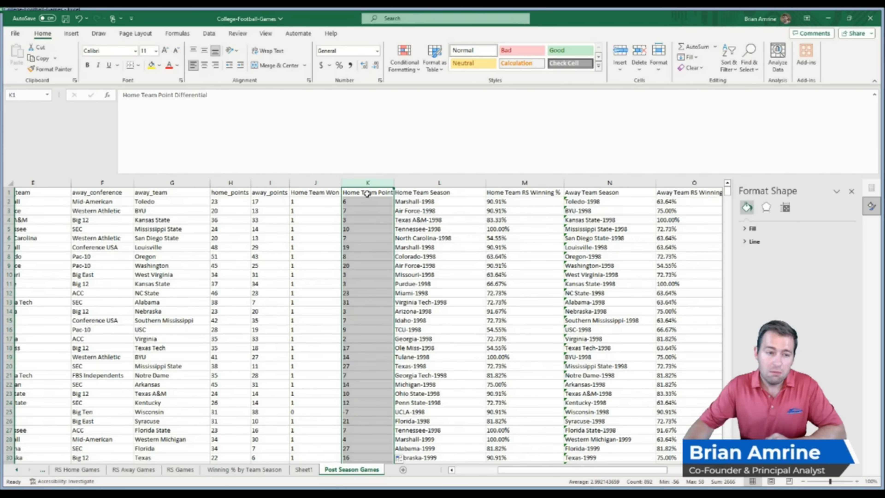
pyautogui.click(318, 194)
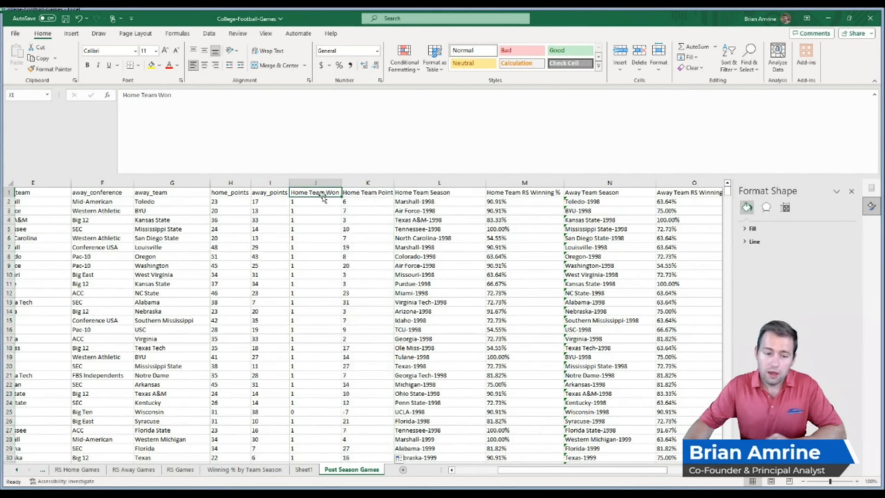
pyautogui.click(369, 182)
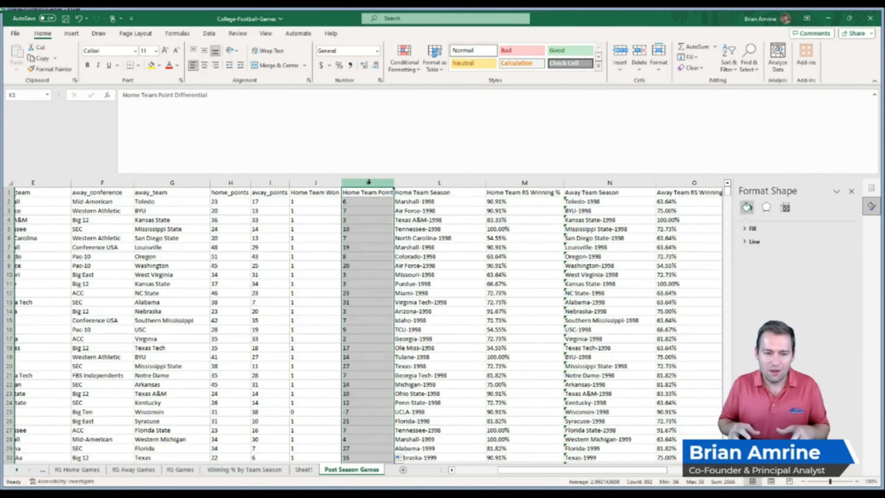
pyautogui.click(357, 365)
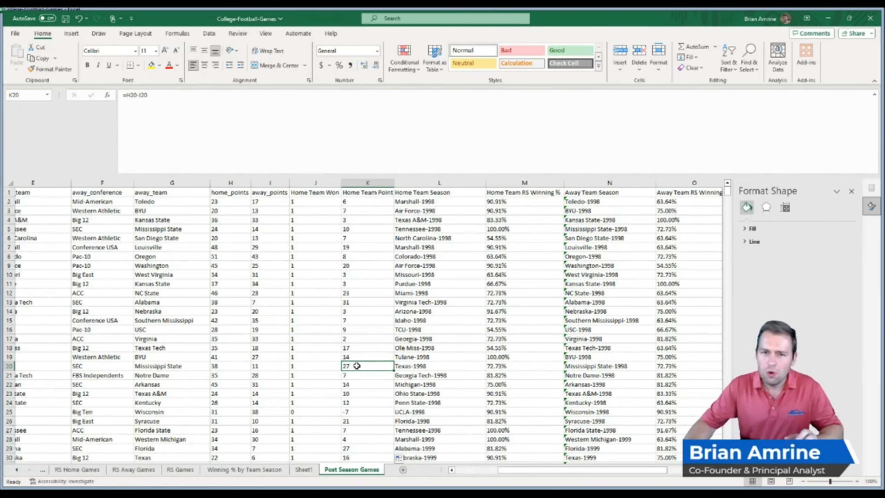
pyautogui.click(362, 339)
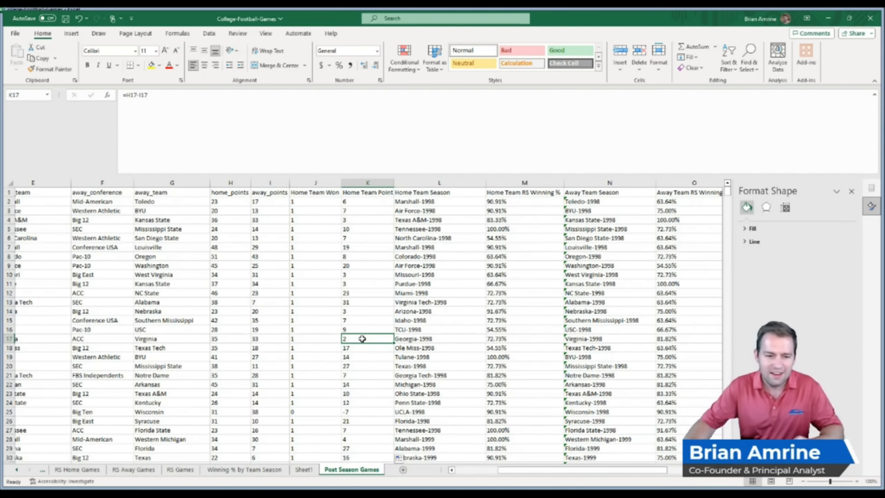
pyautogui.click(362, 366)
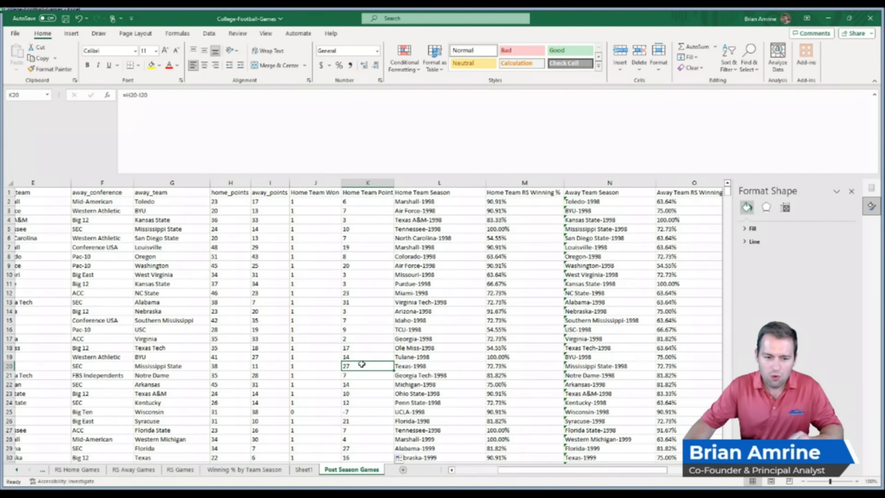
pyautogui.click(364, 338)
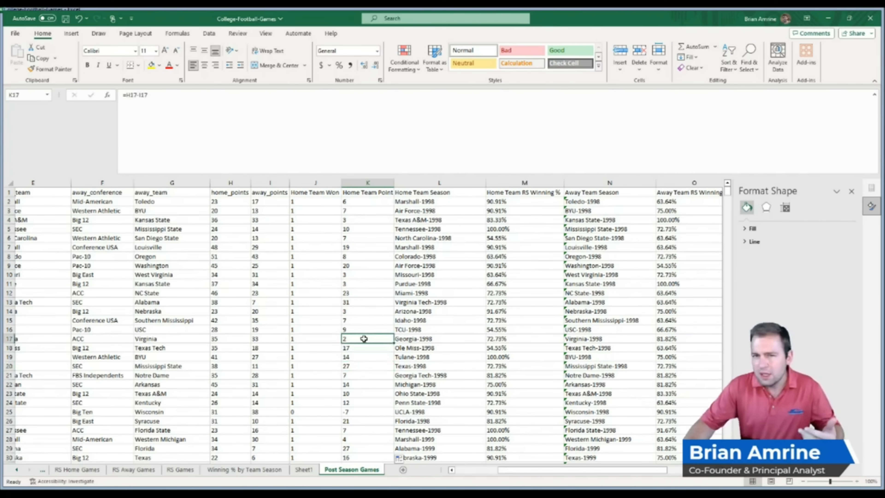
pyautogui.click(361, 366)
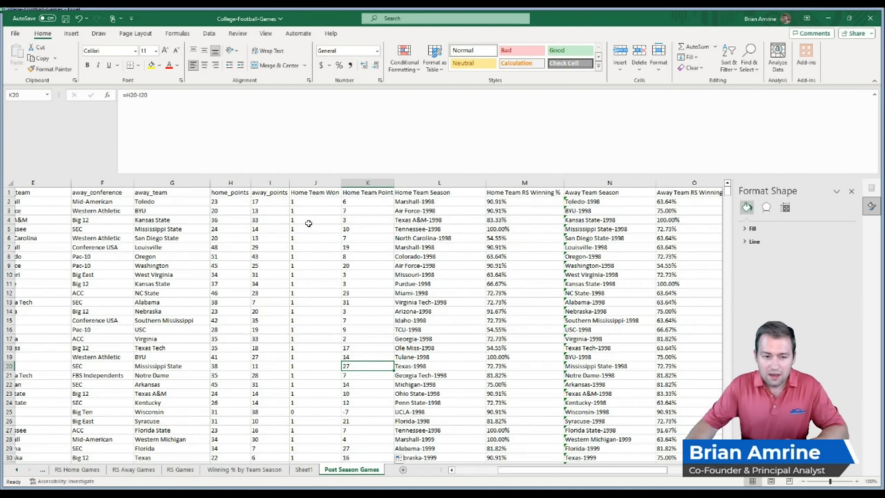
pyautogui.click(307, 201)
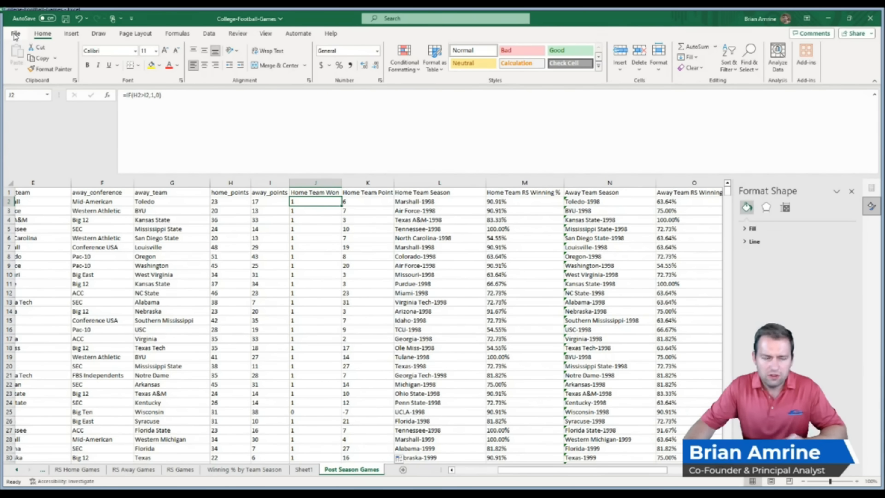
pyautogui.click(15, 34)
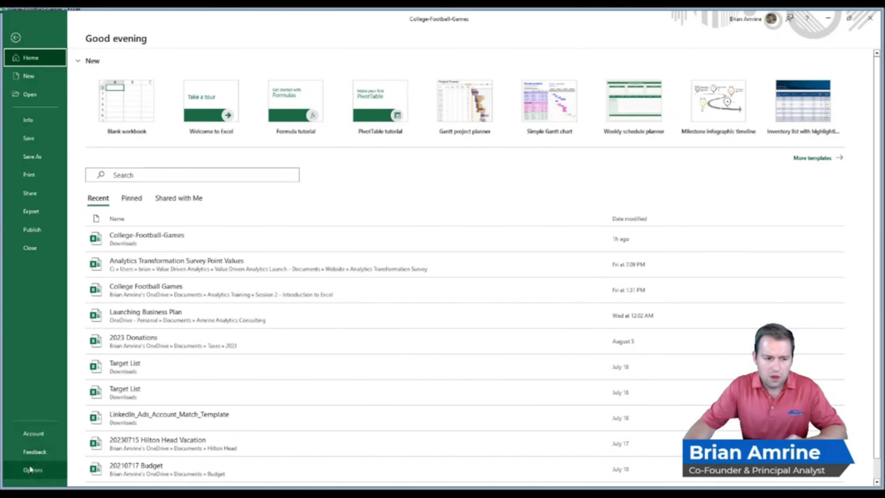
pyautogui.press('Escape')
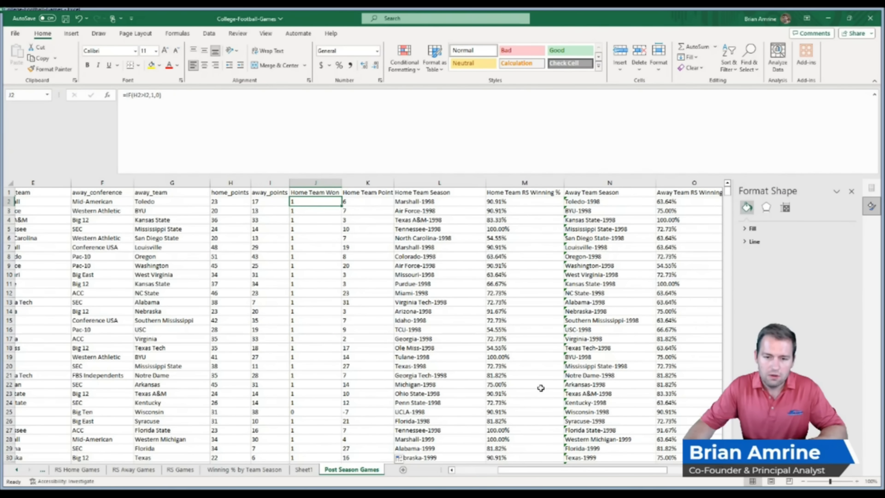
# - Open the Data Analysis Regression tool for the post-season games data
pyautogui.moveTo(553, 473); pyautogui.dragTo(615, 484)
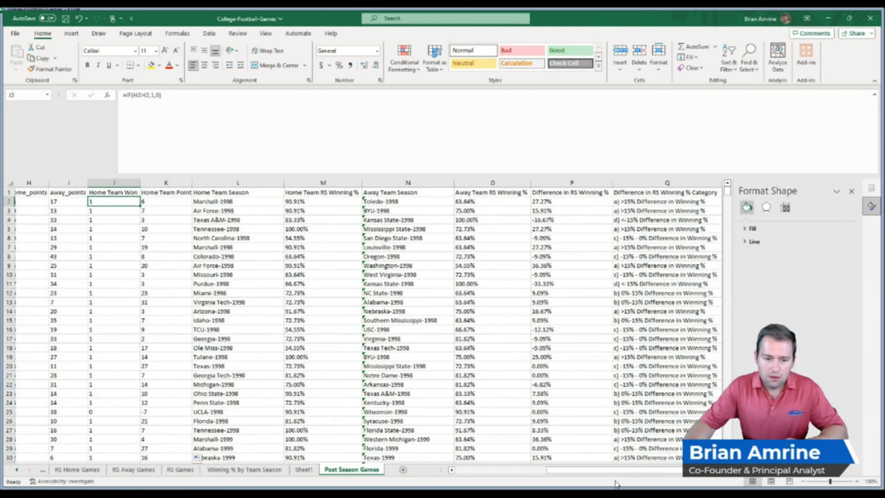
pyautogui.click(439, 283)
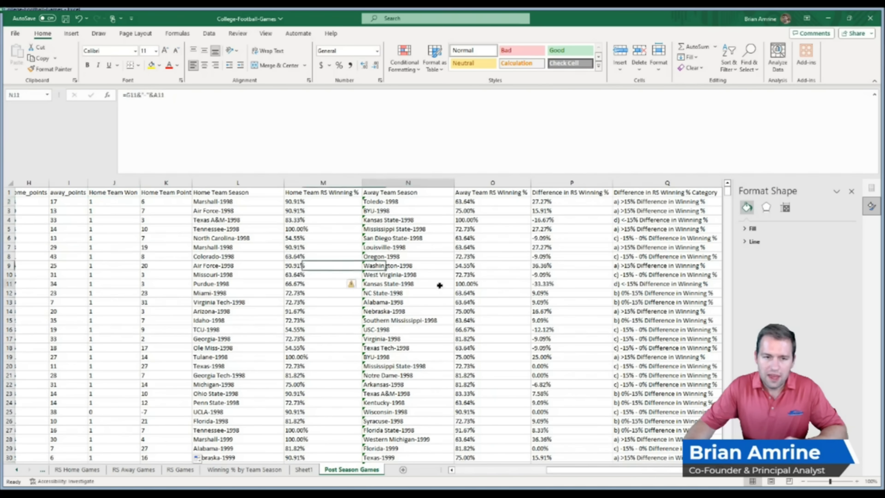
pyautogui.click(210, 34)
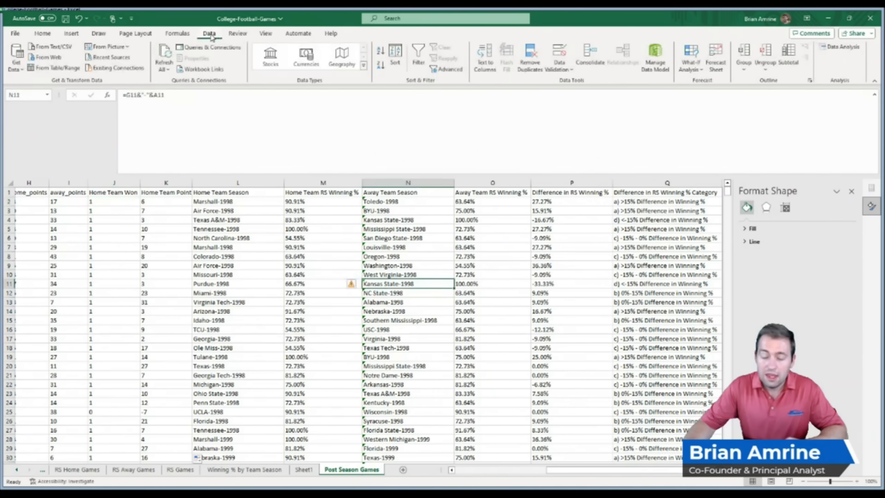
pyautogui.click(830, 51)
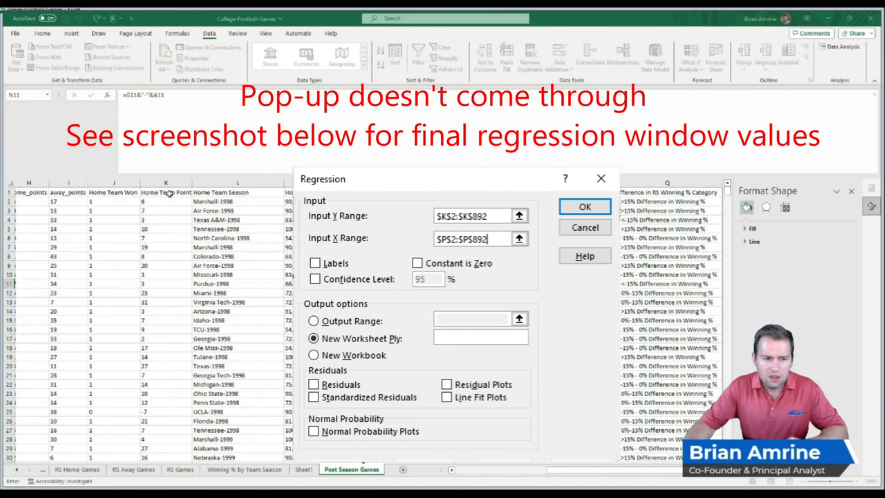
# - Try to run the regression with the whole of column K as the Y range and the whole of column P as the X range
pyautogui.click(165, 183)
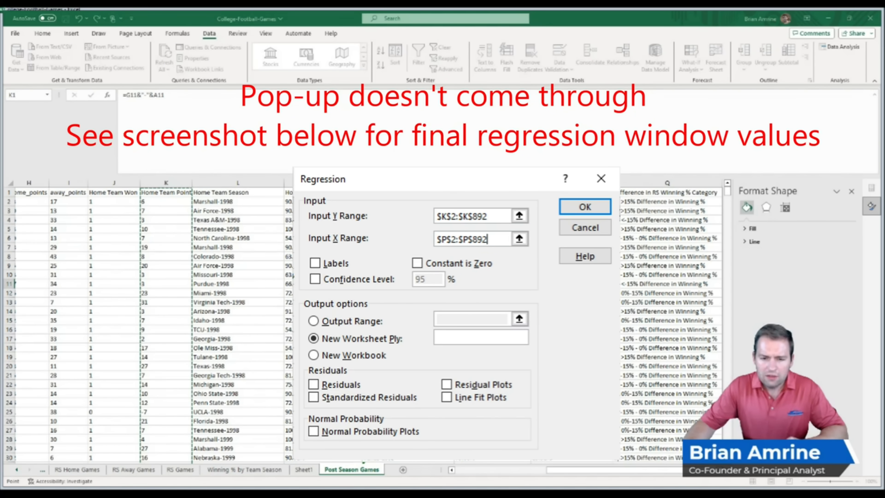
pyautogui.press('Tab')
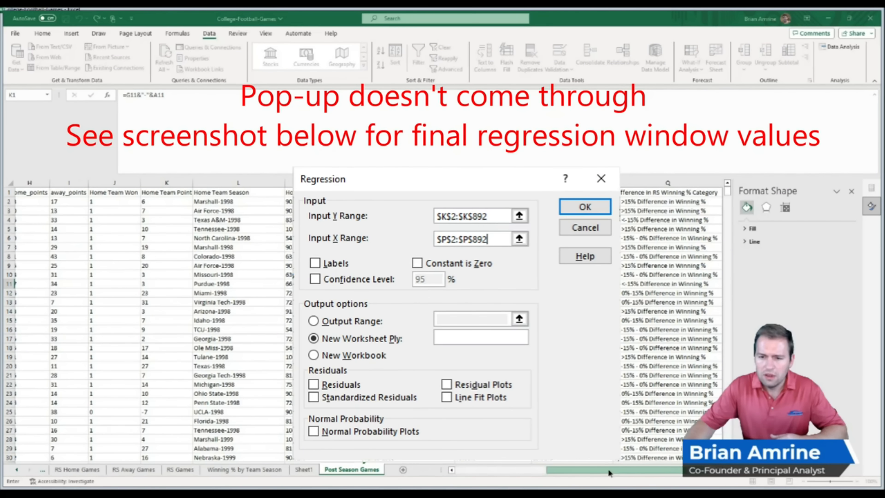
pyautogui.hscroll(2, 614, 470)
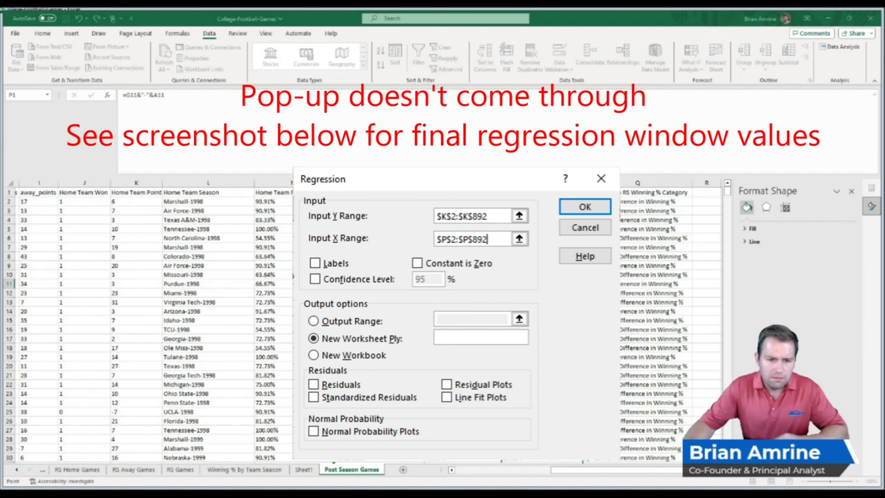
pyautogui.press('Return')
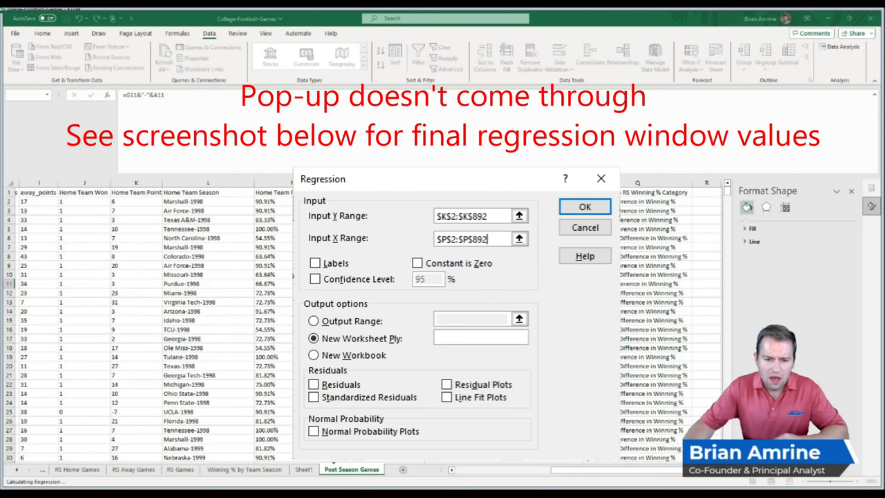
pyautogui.click(137, 183)
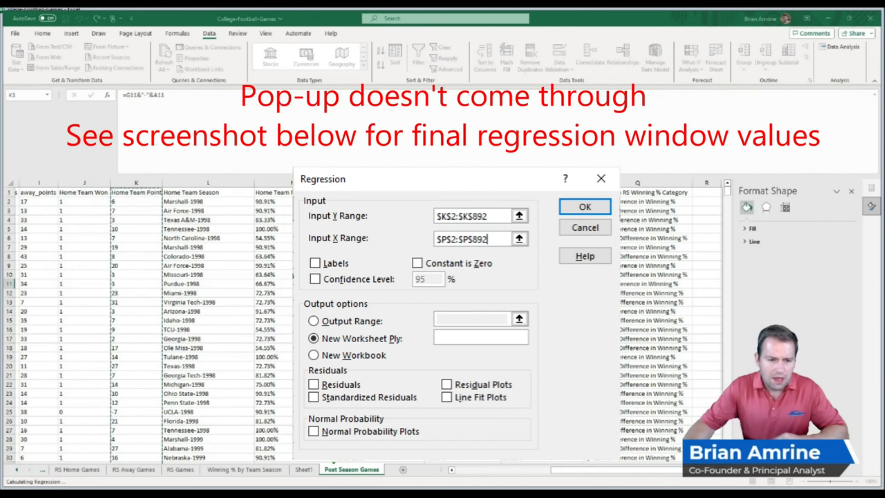
pyautogui.press('Tab')
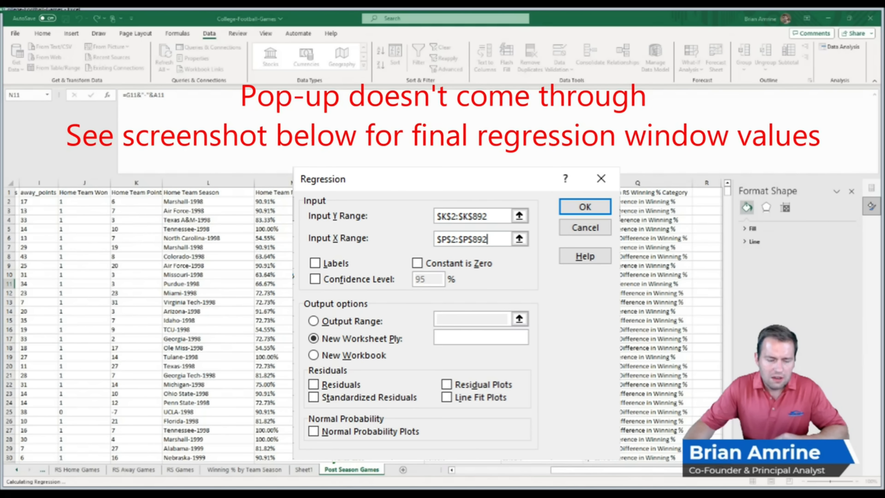
pyautogui.click(129, 201)
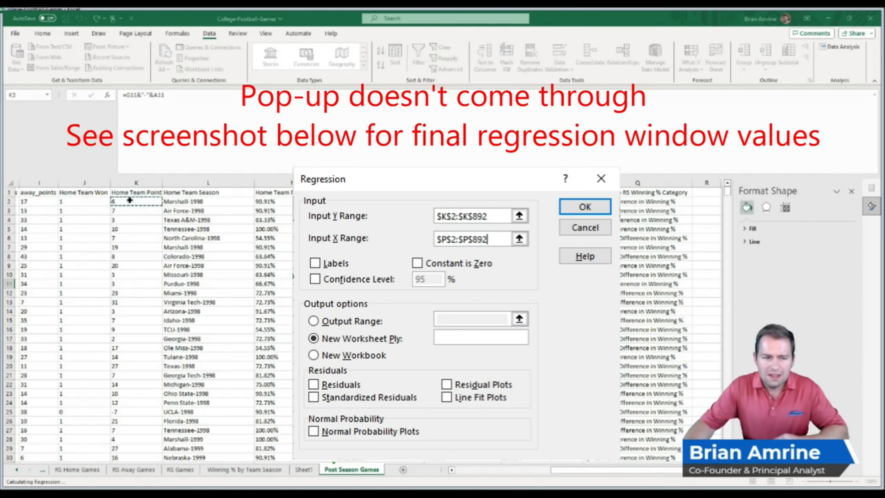
pyautogui.moveTo(129, 201); pyautogui.dragTo(136, 426)
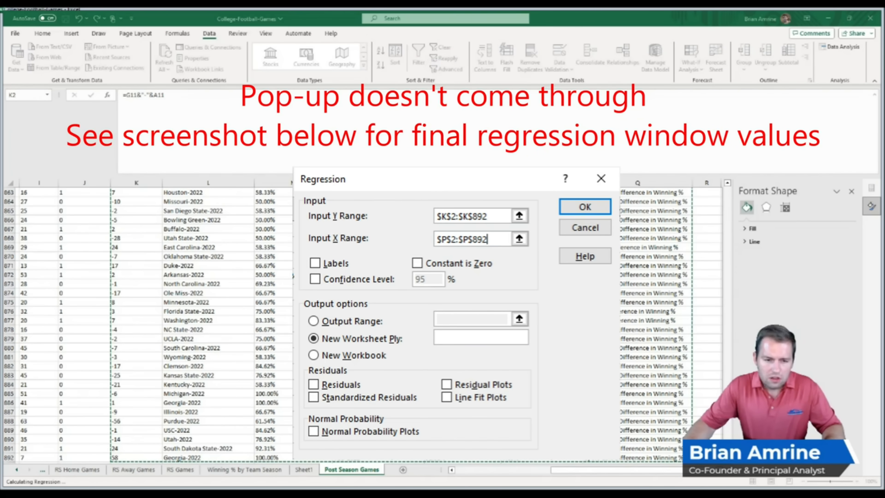
pyautogui.press('BackSpace')
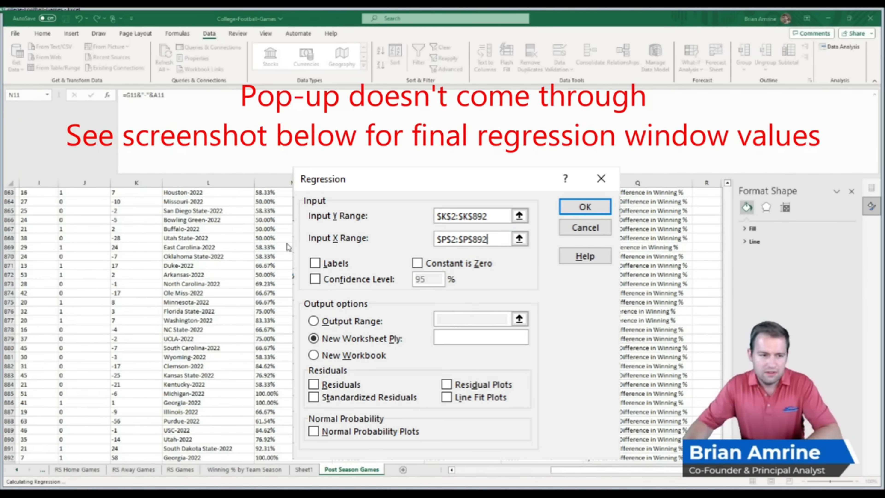
# - Set the regression's Input Y Range to $K$2:$K$892 and Input X Range to $P$2:$P$892, and output the results to a new worksheet
pyautogui.scroll(20, 151, 209)
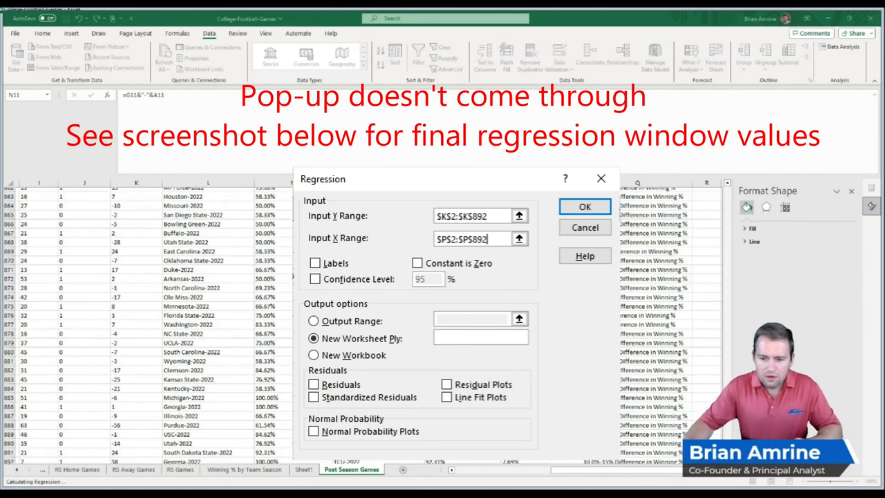
pyautogui.moveTo(141, 201); pyautogui.dragTo(127, 449)
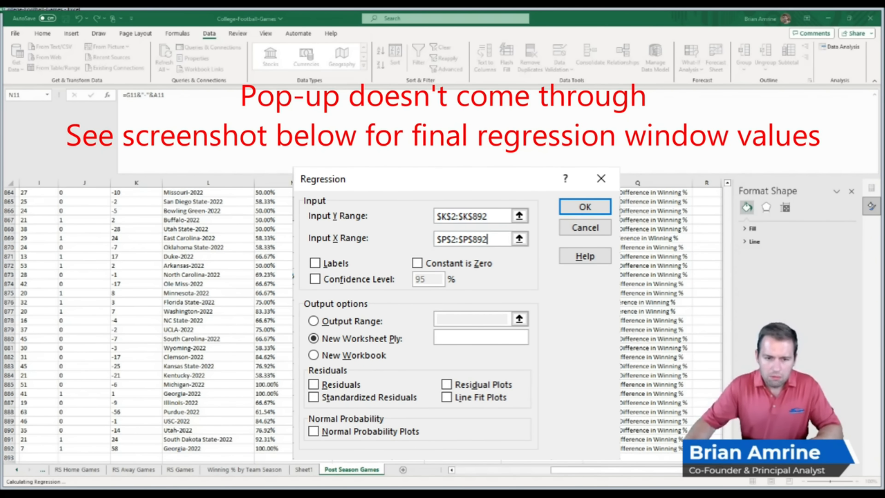
pyautogui.press('Left')
pyautogui.press('Left')
pyautogui.press('Left')
pyautogui.press('Left')
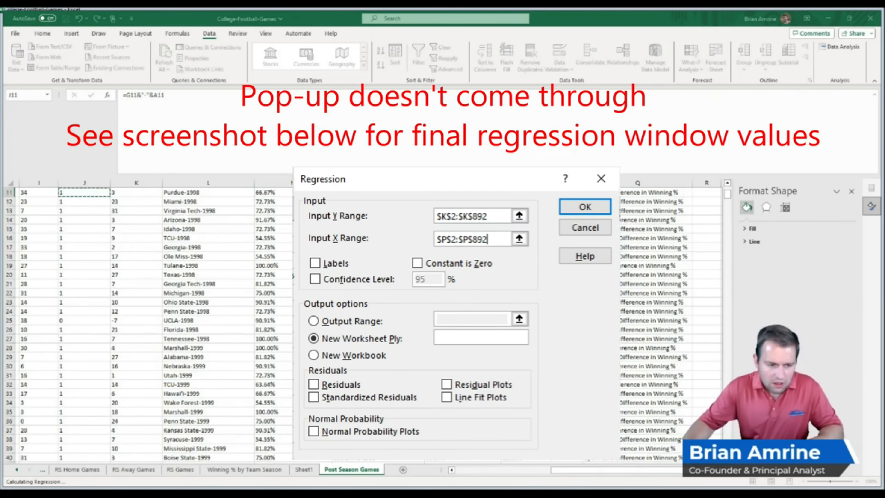
pyautogui.press('Right')
pyautogui.press('Right')
pyautogui.press('Right')
pyautogui.press('Right')
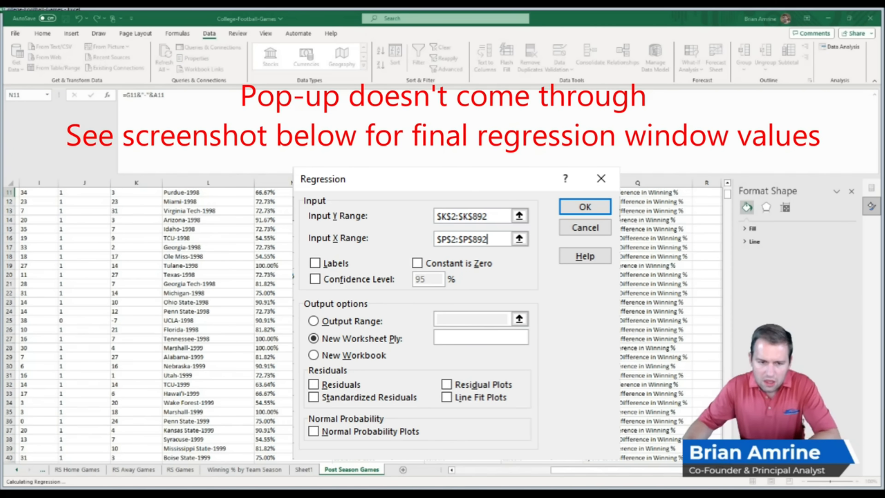
pyautogui.moveTo(727, 194); pyautogui.dragTo(729, 186)
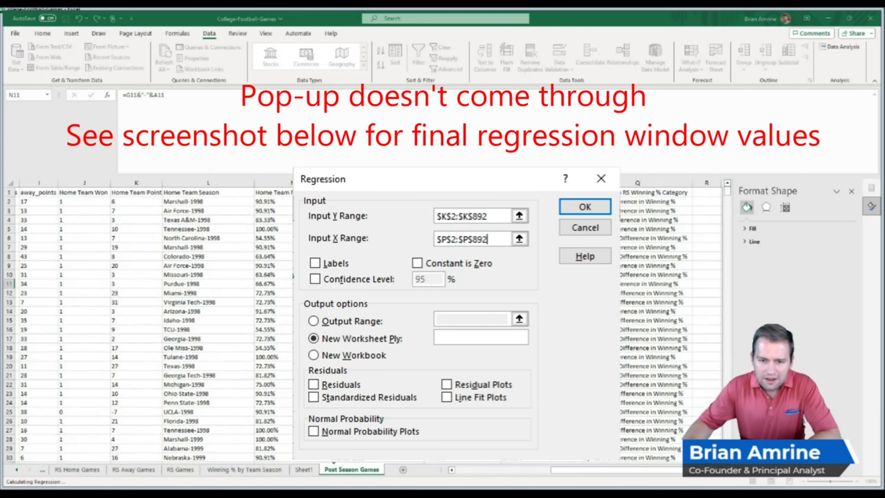
pyautogui.moveTo(542, 202); pyautogui.dragTo(542, 449)
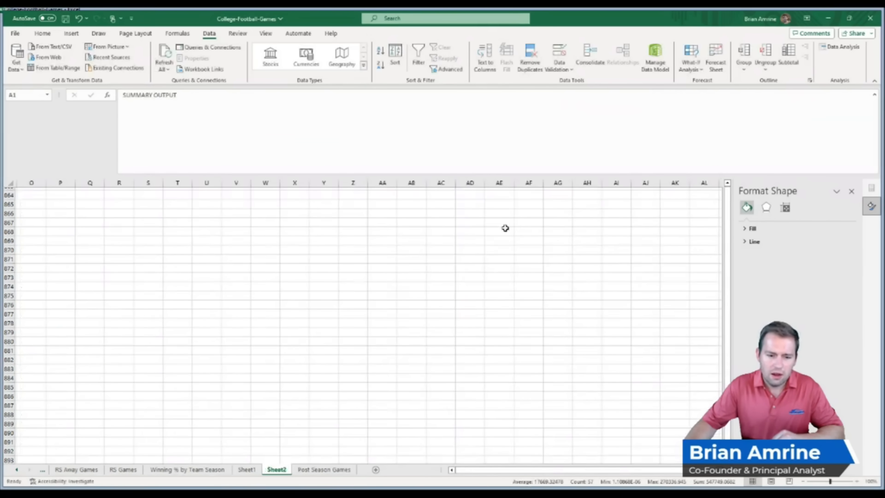
# - Widen column A of the regression summary output to fit its row labels
pyautogui.moveTo(726, 331); pyautogui.dragTo(725, 358)
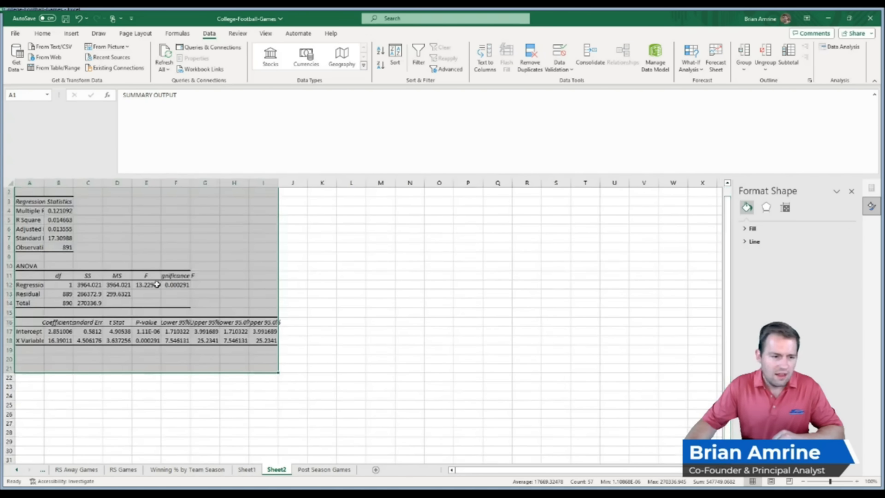
pyautogui.click(96, 236)
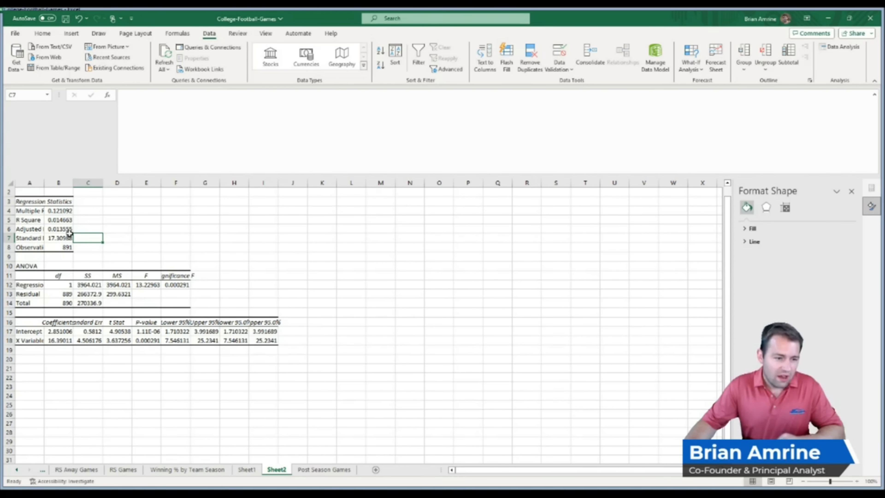
pyautogui.moveTo(45, 182); pyautogui.dragTo(62, 182)
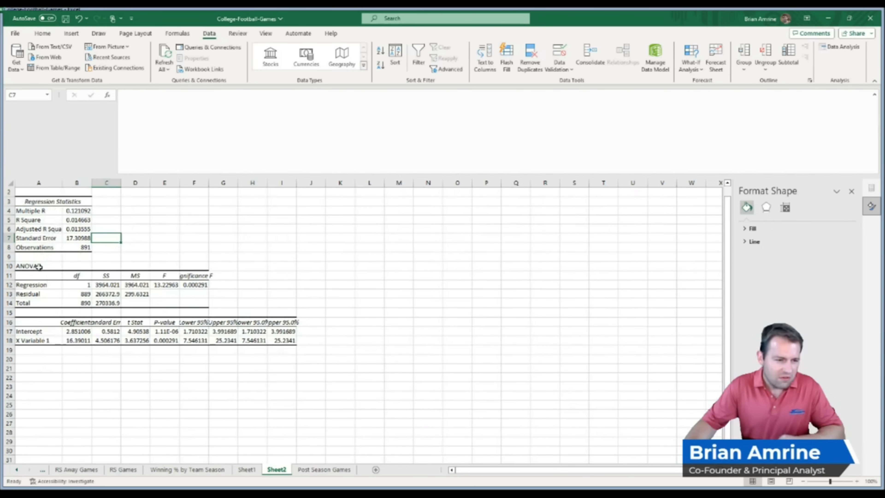
# - Examine the regression's R Square value and the coefficients and P-values of Intercept and X Variable 1
pyautogui.click(50, 220)
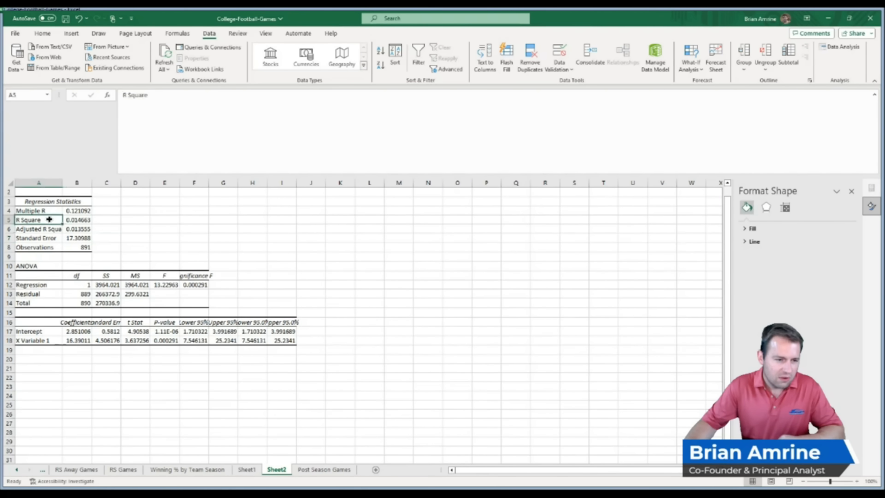
pyautogui.click(70, 219)
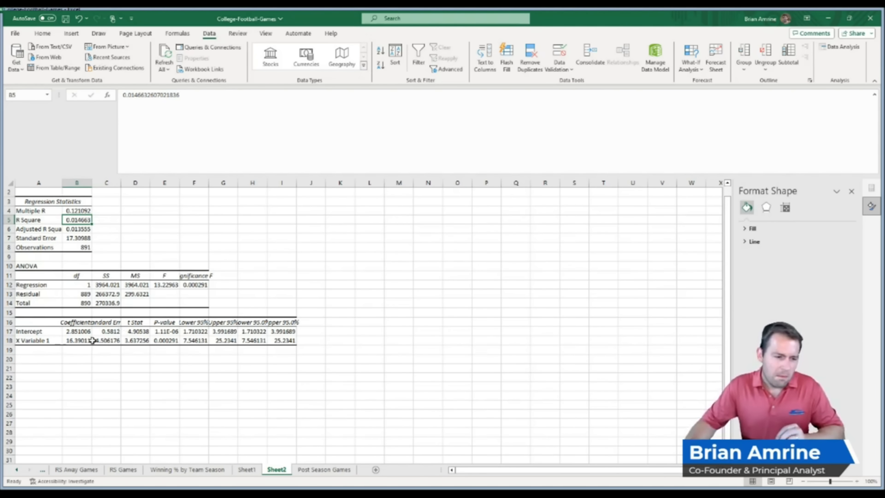
pyautogui.moveTo(57, 331); pyautogui.dragTo(52, 332)
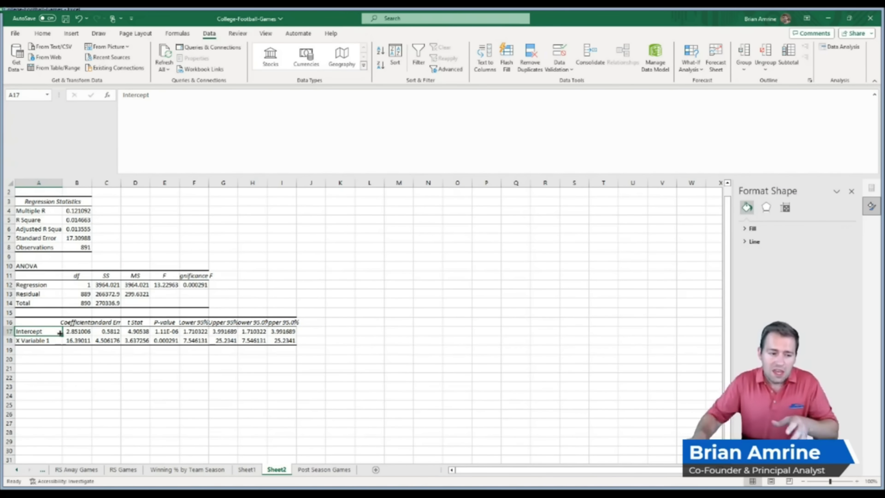
pyautogui.click(54, 341)
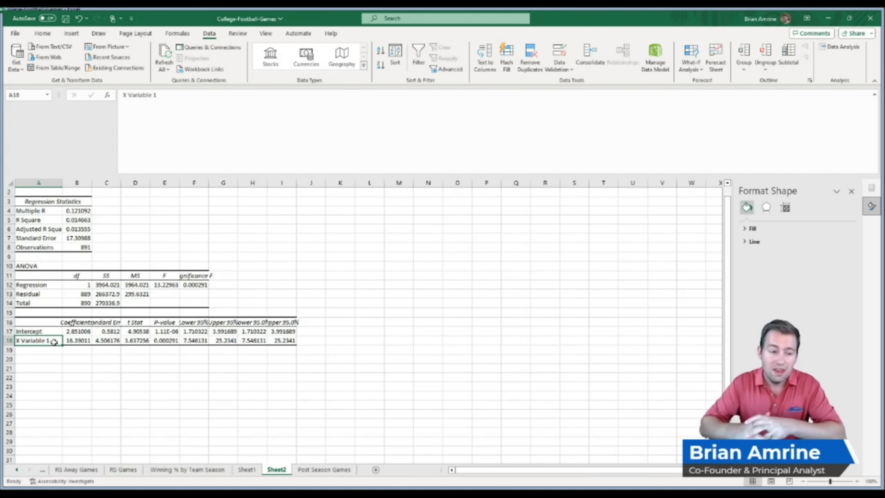
pyautogui.click(80, 333)
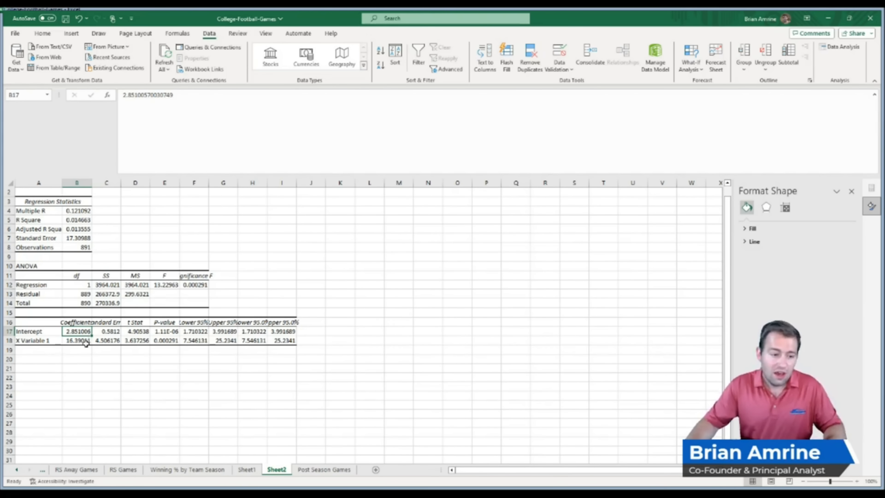
pyautogui.click(83, 341)
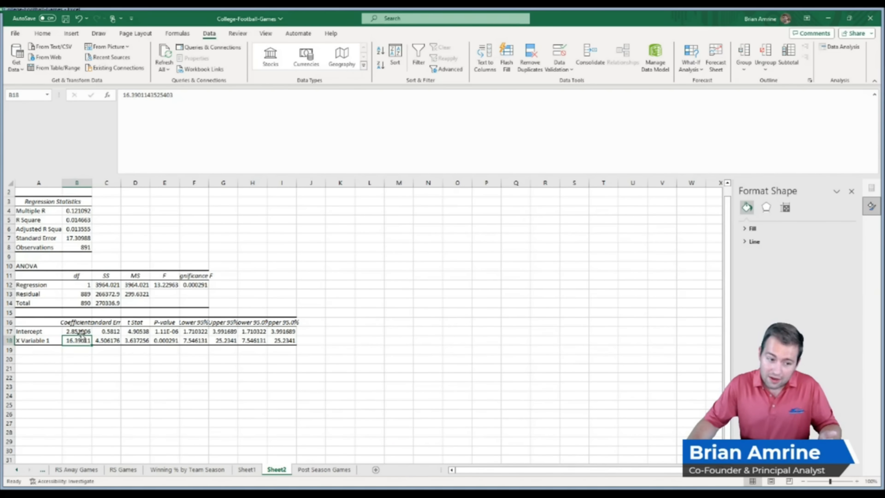
pyautogui.click(84, 332)
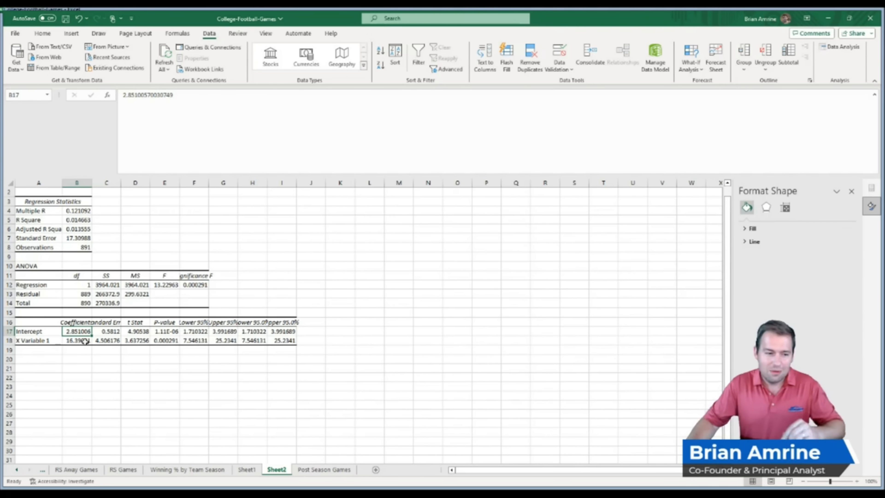
pyautogui.click(83, 343)
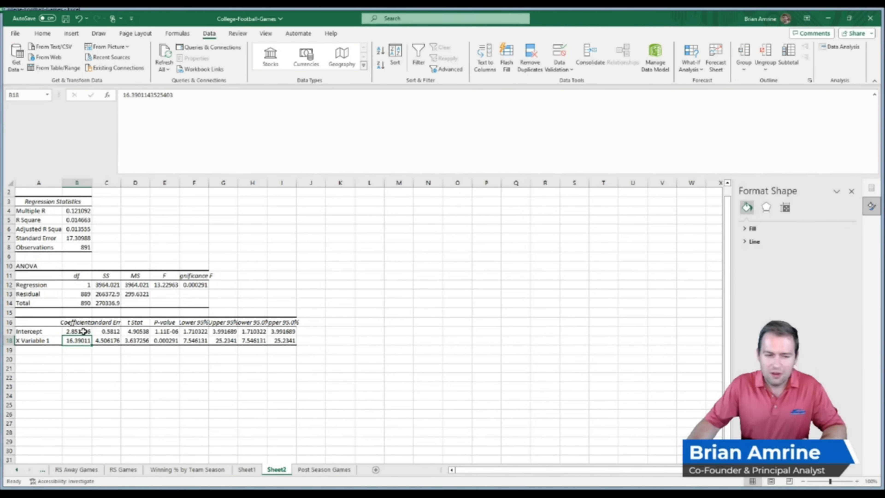
pyautogui.click(83, 331)
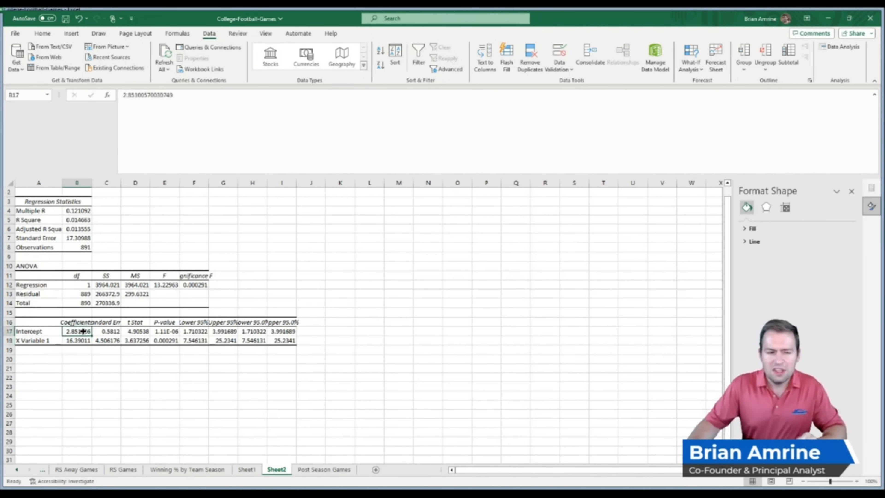
pyautogui.moveTo(83, 332); pyautogui.dragTo(83, 338)
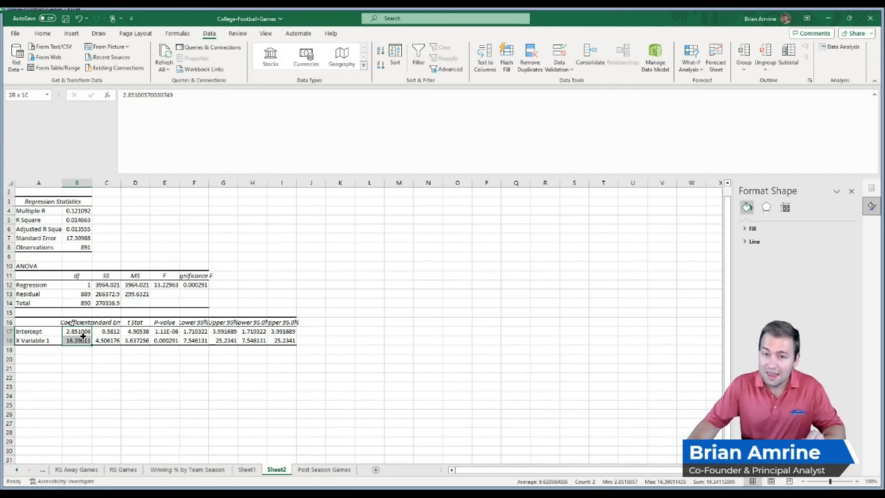
pyautogui.click(49, 341)
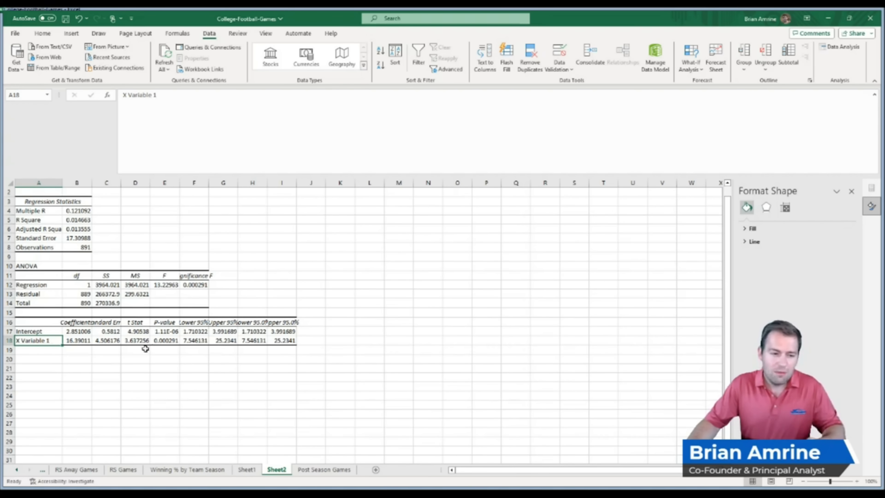
pyautogui.click(163, 333)
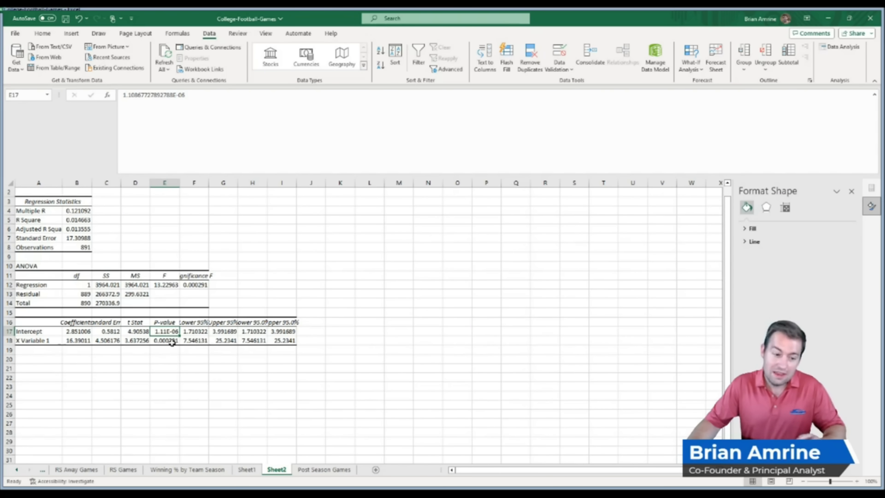
pyautogui.click(172, 343)
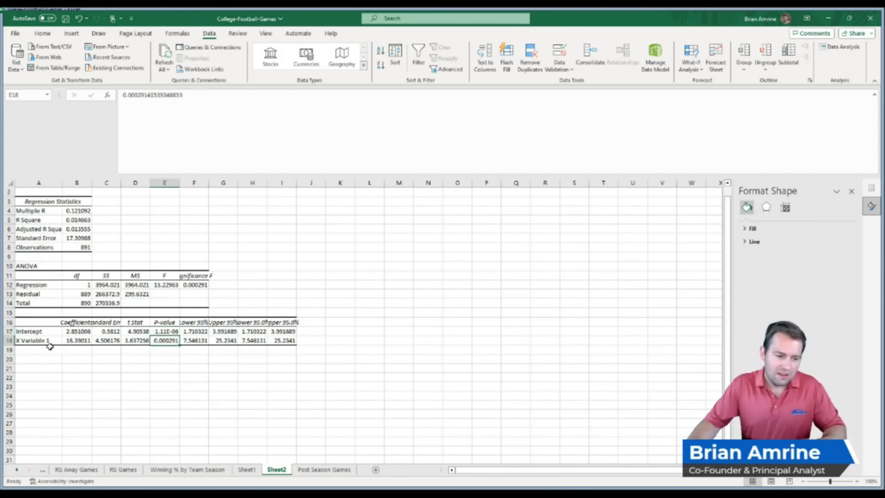